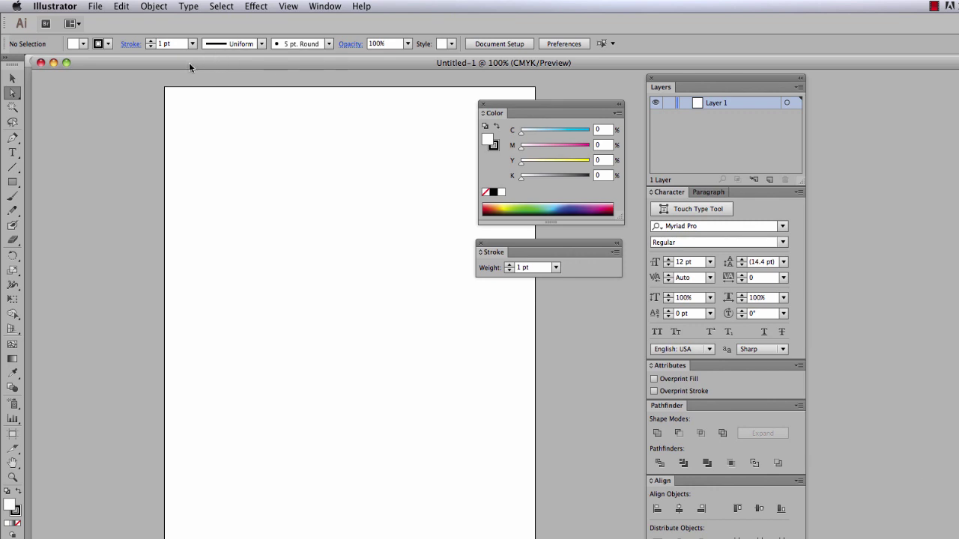
# Step: Draw overlapping outlined rectangles on the artboard, including a tall one at its upper right
pyautogui.moveTo(189, 62); pyautogui.dragTo(262, 68)
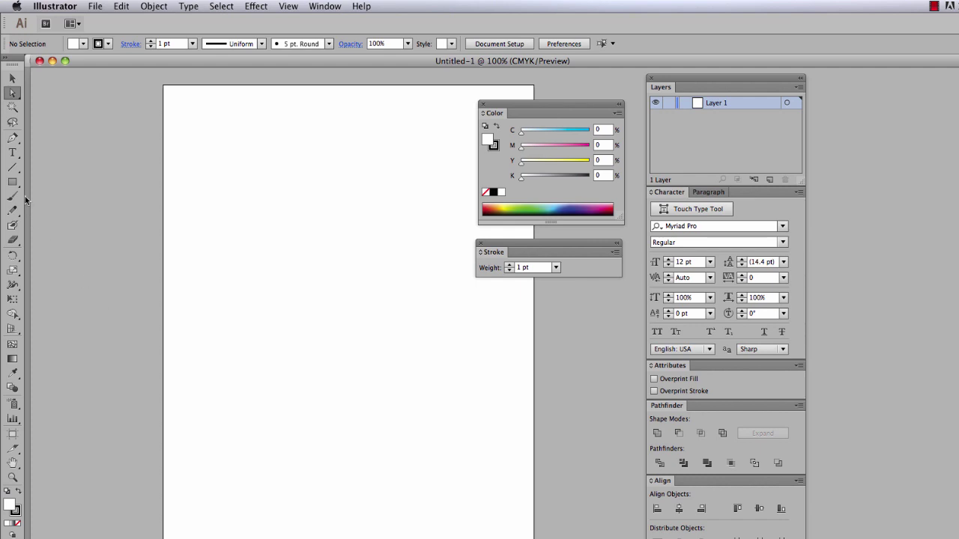
pyautogui.click(11, 181)
pyautogui.moveTo(244, 201); pyautogui.dragTo(398, 353)
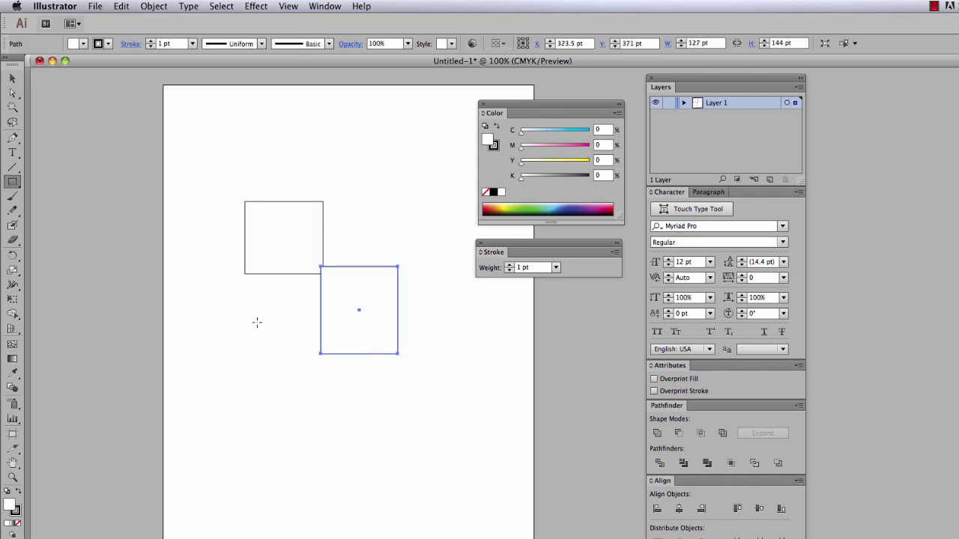
pyautogui.moveTo(256, 323); pyautogui.dragTo(375, 414)
pyautogui.moveTo(374, 213); pyautogui.dragTo(430, 290)
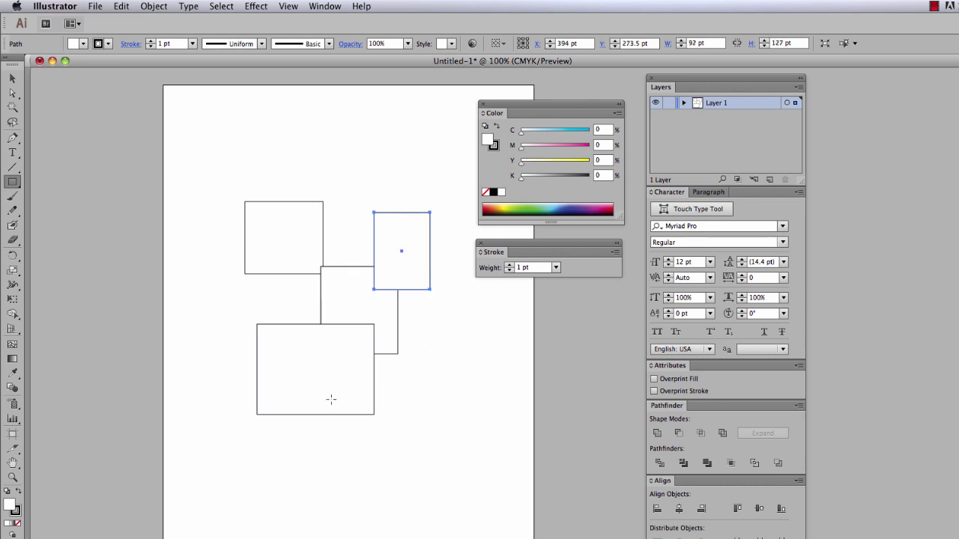
# Step: Draw two rectangles and a small square on the pasteboard beside the artboard
pyautogui.moveTo(56, 279)
pyautogui.mouseDown()
pyautogui.moveTo(107, 330)
pyautogui.moveTo(130, 388)
pyautogui.mouseUp()
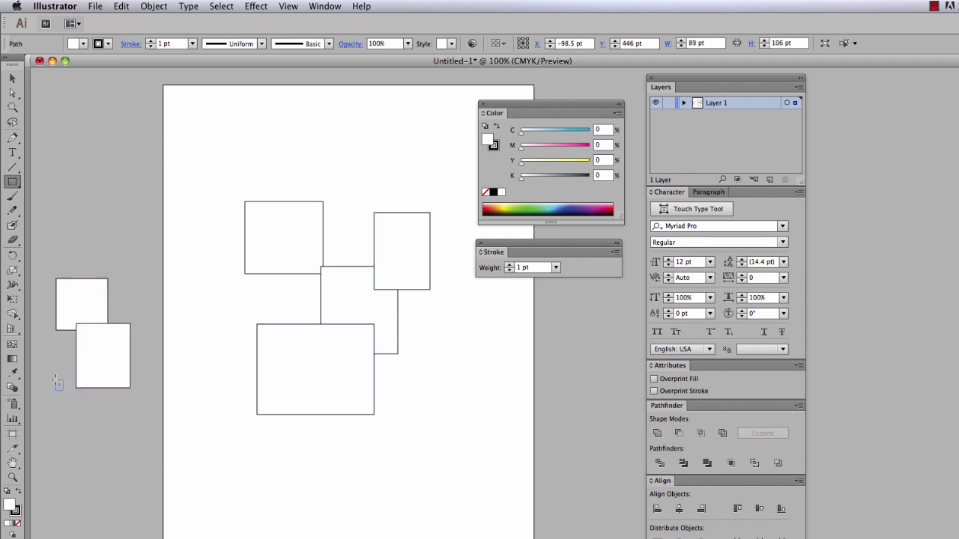
pyautogui.moveTo(56, 381); pyautogui.dragTo(102, 438)
pyautogui.moveTo(91, 475); pyautogui.dragTo(128, 512)
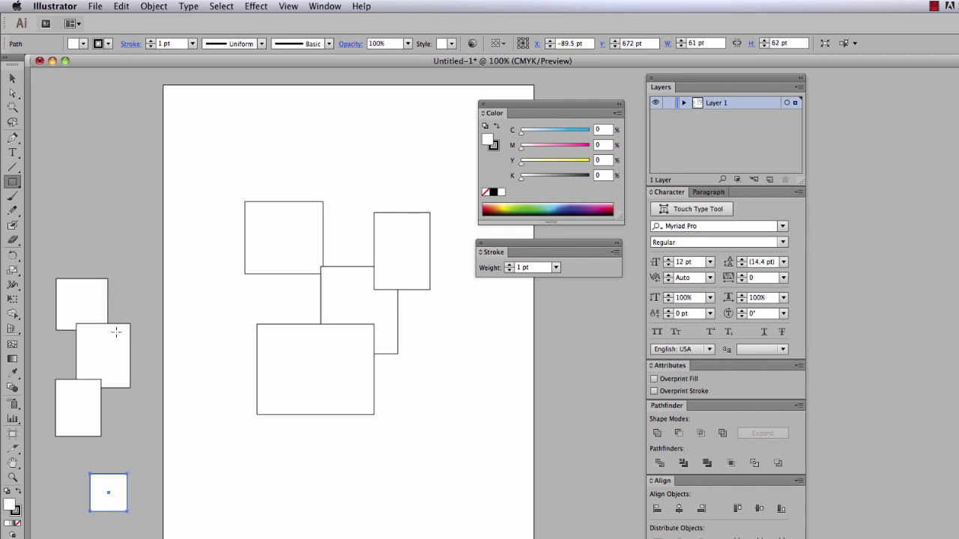
# Step: Move the small square to the artboard's lower right and select the three pasteboard rectangles
pyautogui.click(14, 79)
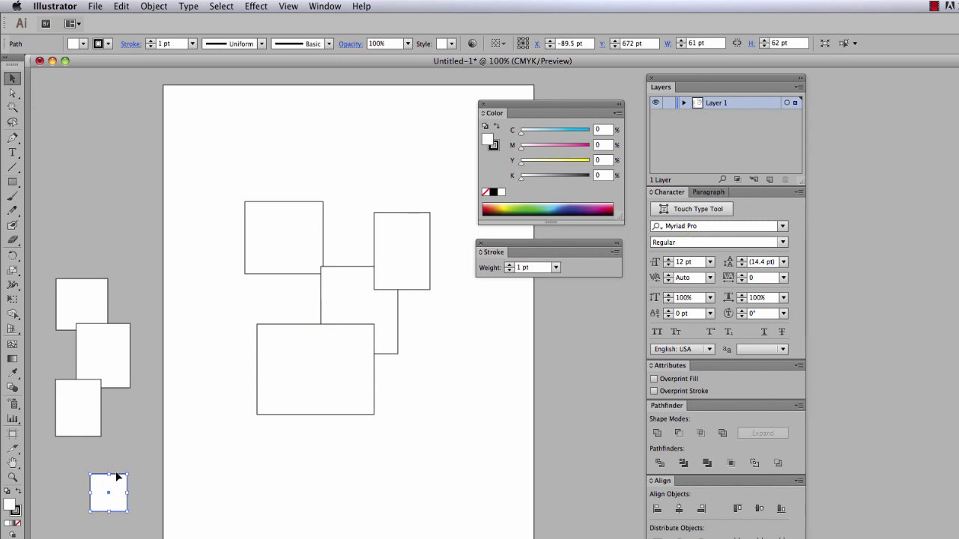
pyautogui.moveTo(117, 478); pyautogui.dragTo(425, 436)
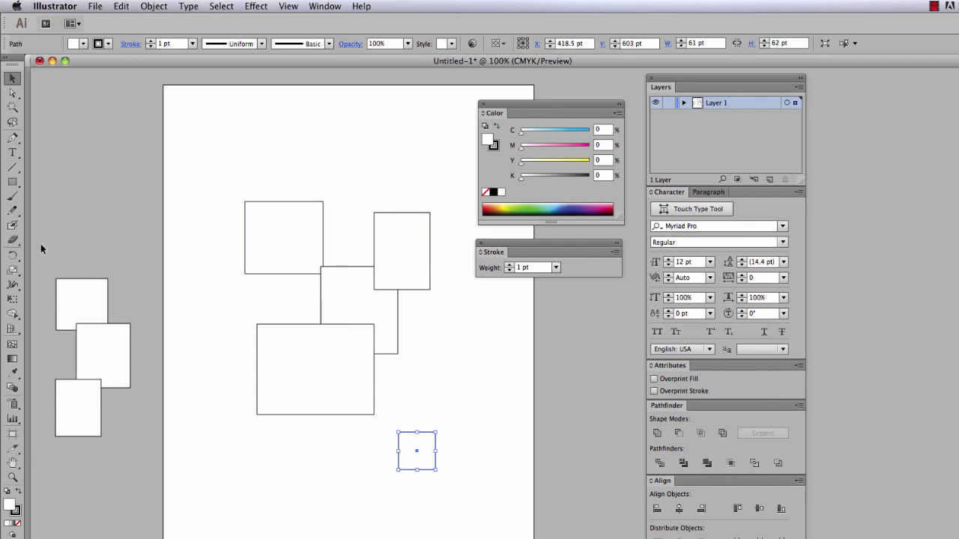
pyautogui.moveTo(40, 240); pyautogui.dragTo(148, 480)
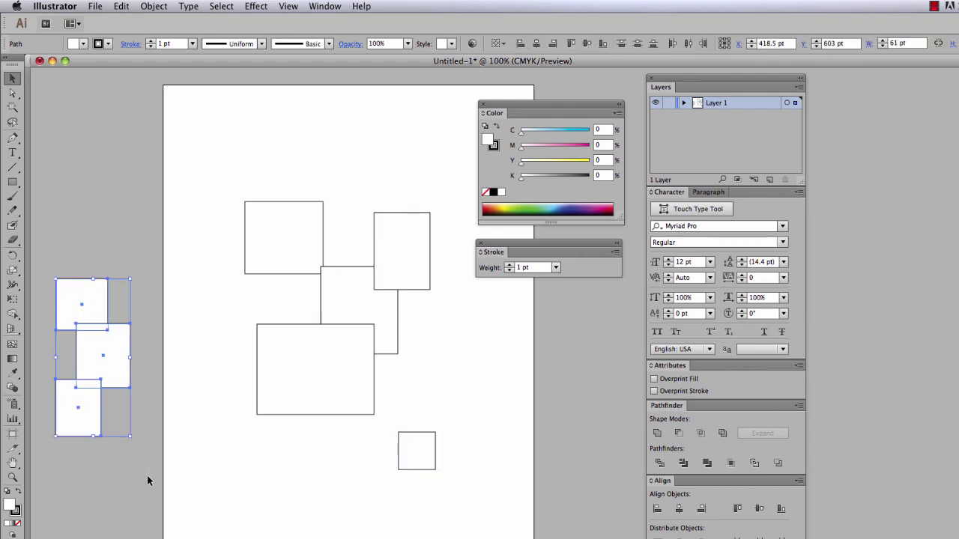
# Step: Remove the three selected rectangles from the pasteboard with Delete
pyautogui.press('Delete')
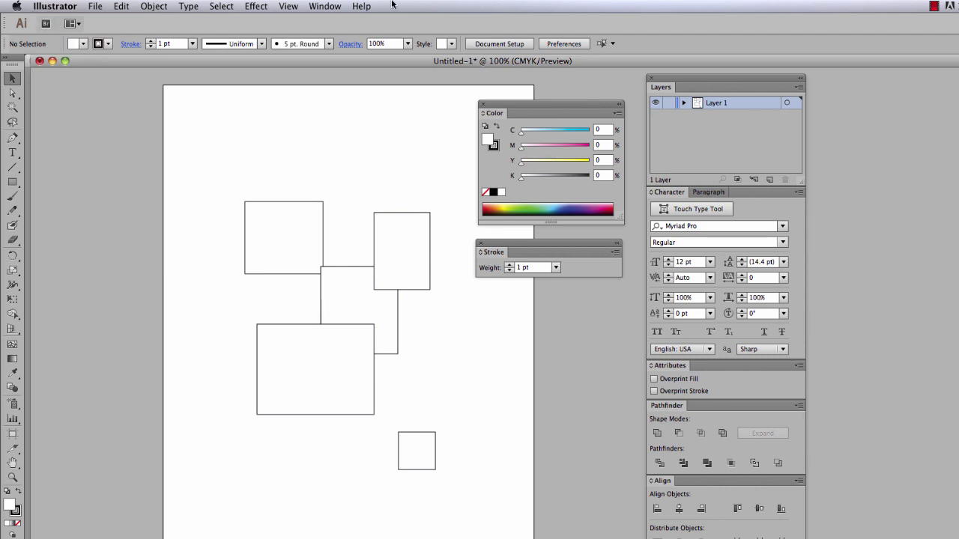
# Step: Browse the menus without choosing anything, then float the Tools panel beside the artboard
pyautogui.click(67, 8)
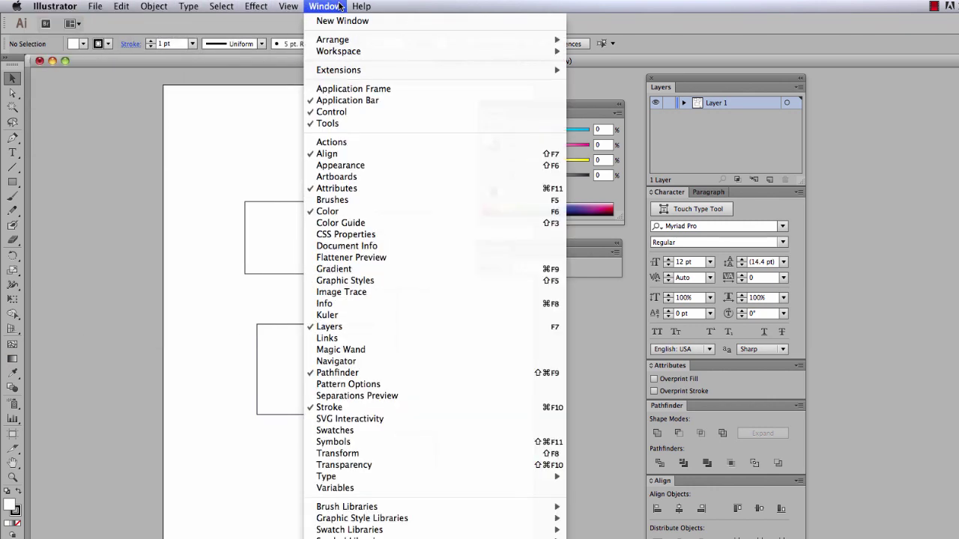
pyautogui.moveTo(225, 8)
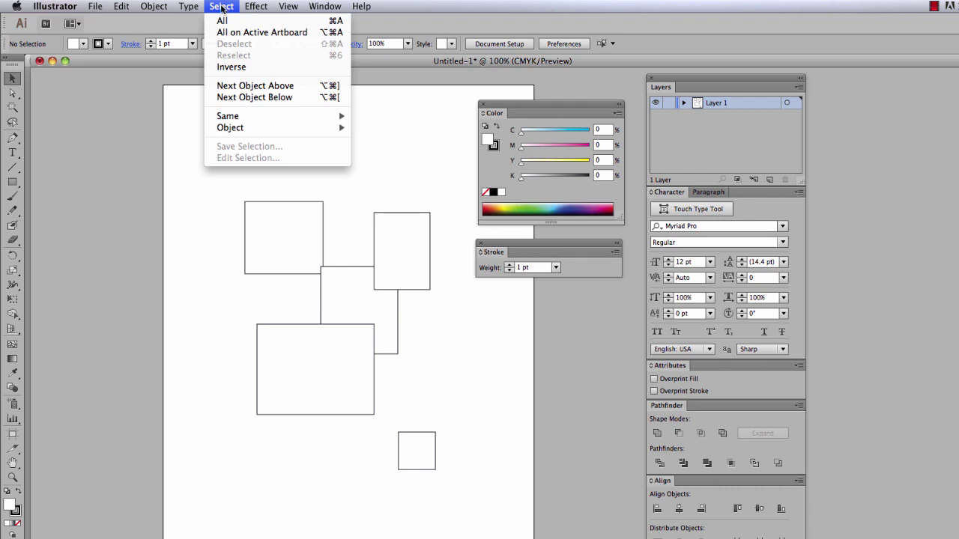
pyautogui.click(129, 146)
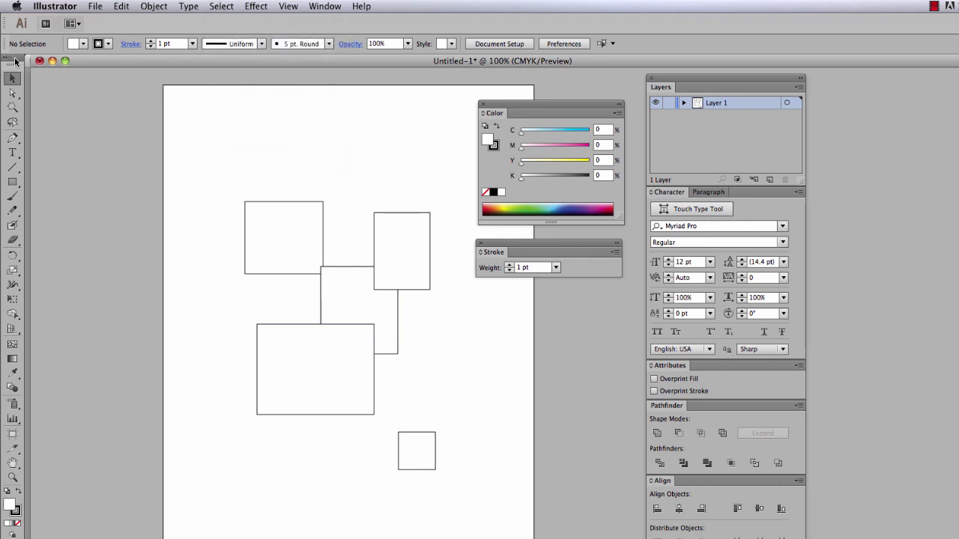
pyautogui.moveTo(15, 61); pyautogui.dragTo(193, 80)
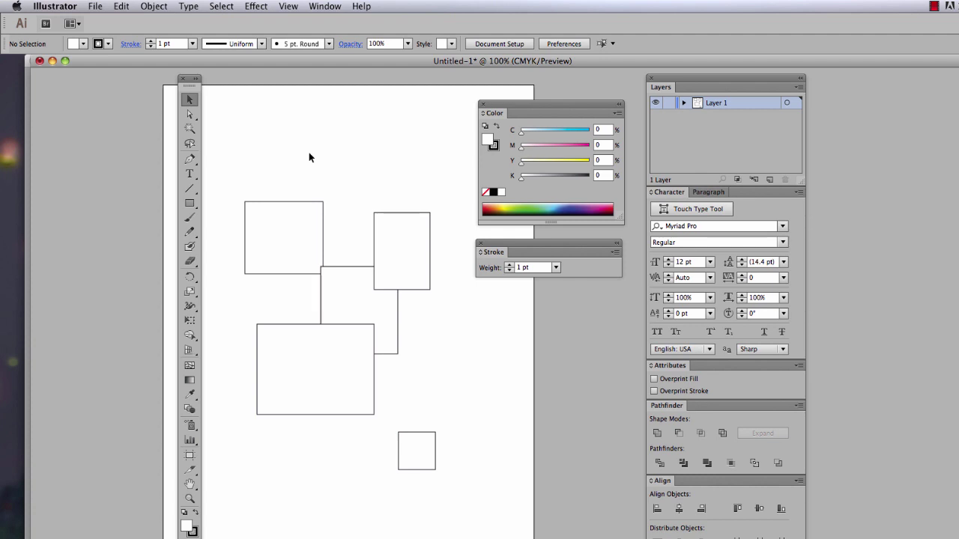
# Step: Dock the toolbox at the left edge and float the Color panel over the artboard
pyautogui.moveTo(197, 81); pyautogui.dragTo(13, 64)
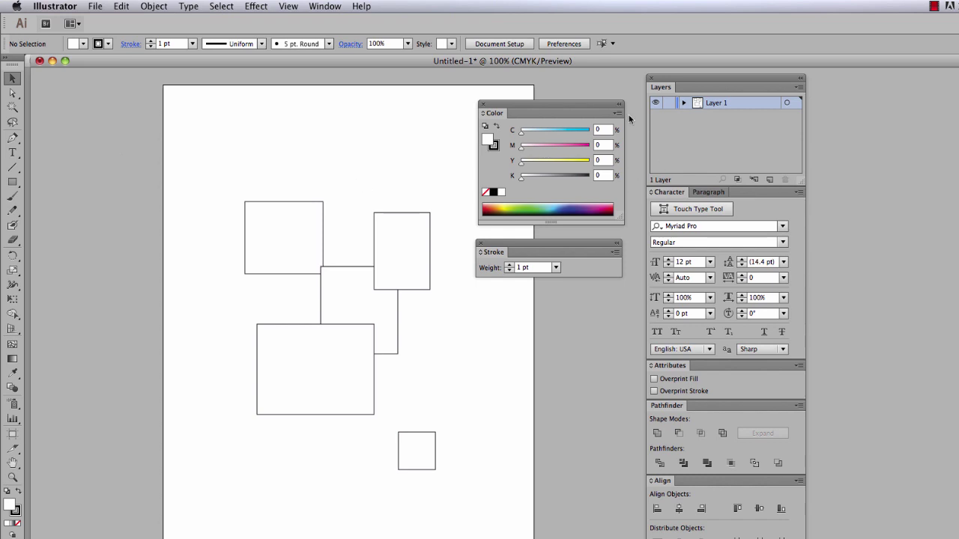
pyautogui.moveTo(576, 102)
pyautogui.mouseDown()
pyautogui.moveTo(163, 134)
pyautogui.moveTo(587, 104)
pyautogui.moveTo(557, 94)
pyautogui.moveTo(566, 86)
pyautogui.mouseUp()
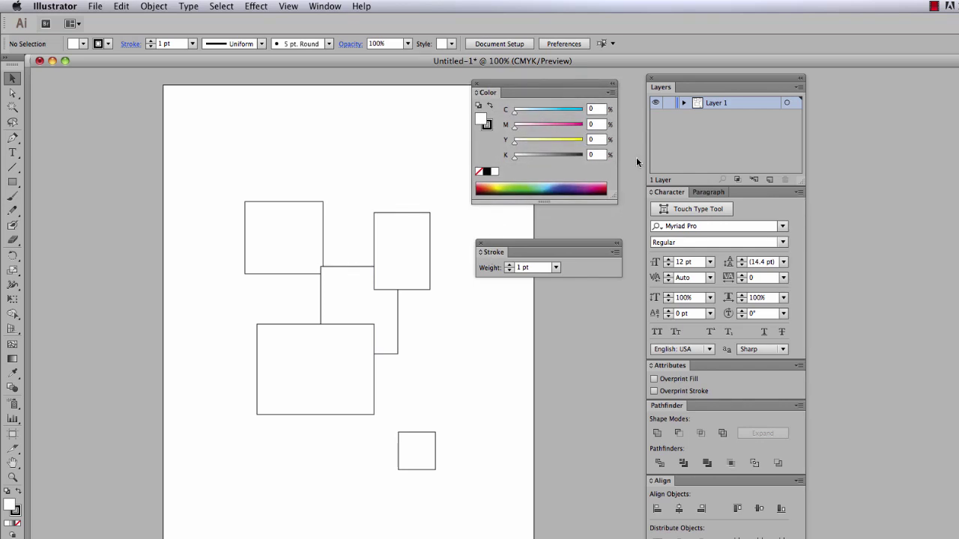
pyautogui.moveTo(677, 73); pyautogui.dragTo(666, 77)
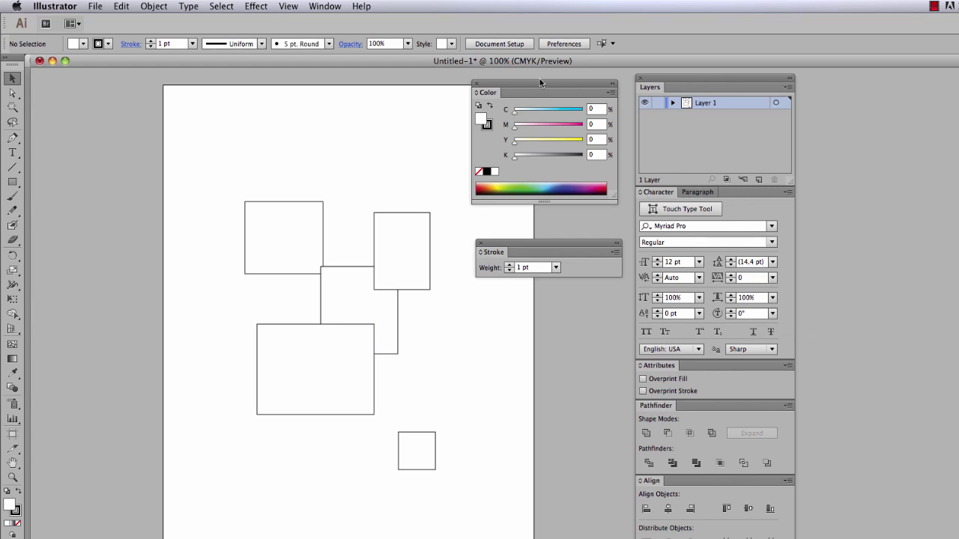
pyautogui.moveTo(528, 88)
pyautogui.mouseDown()
pyautogui.moveTo(517, 111)
pyautogui.moveTo(517, 101)
pyautogui.mouseUp()
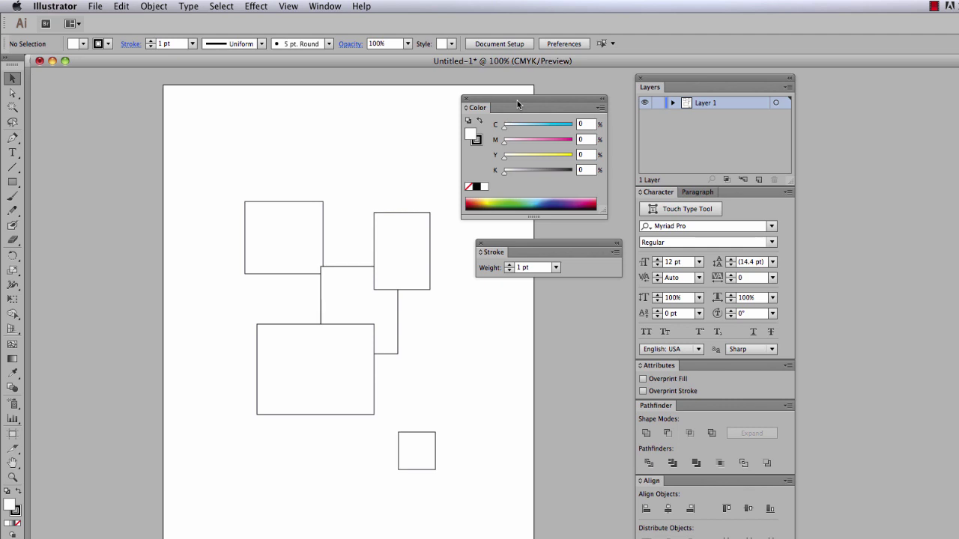
pyautogui.moveTo(517, 101); pyautogui.dragTo(405, 123)
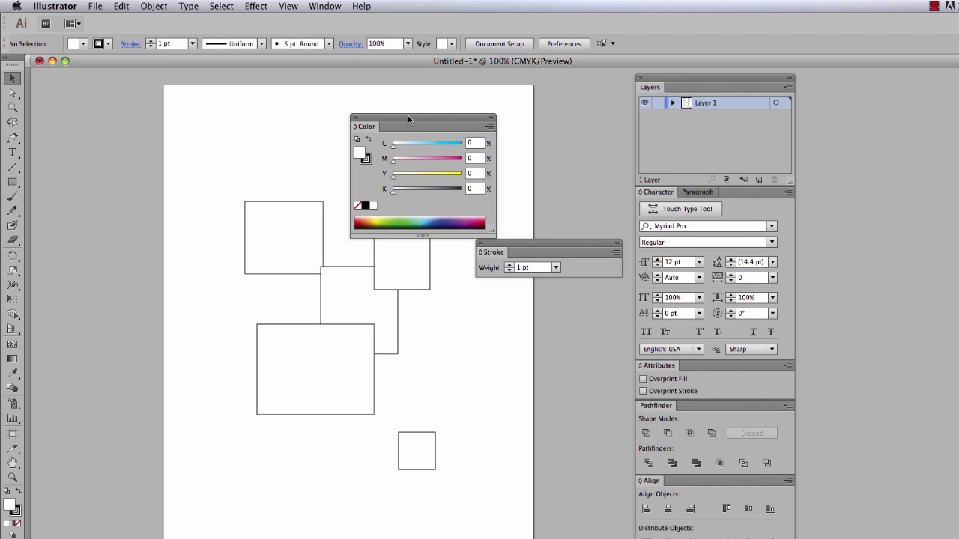
# Step: Close the Color panel, then float the Stroke weight panel and close it too
pyautogui.click(356, 119)
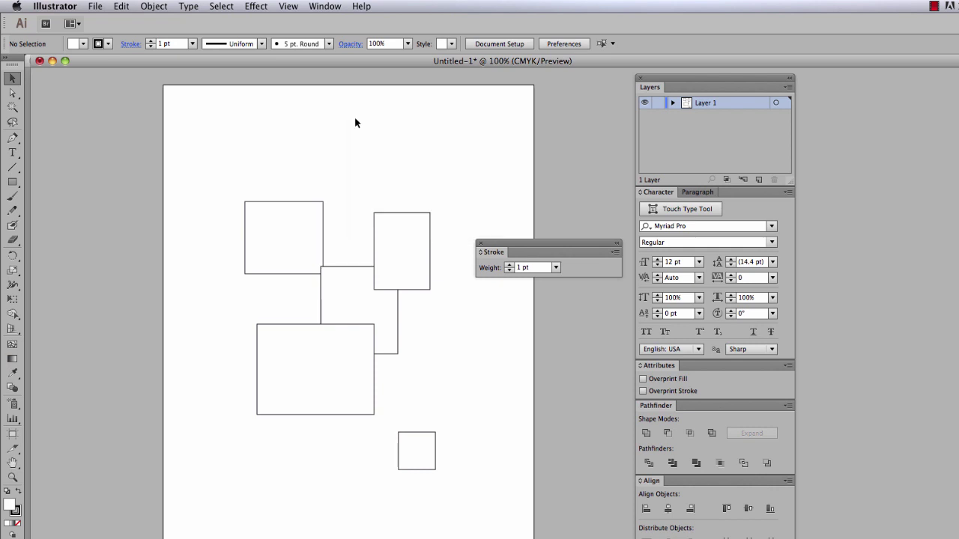
pyautogui.moveTo(523, 243); pyautogui.dragTo(408, 134)
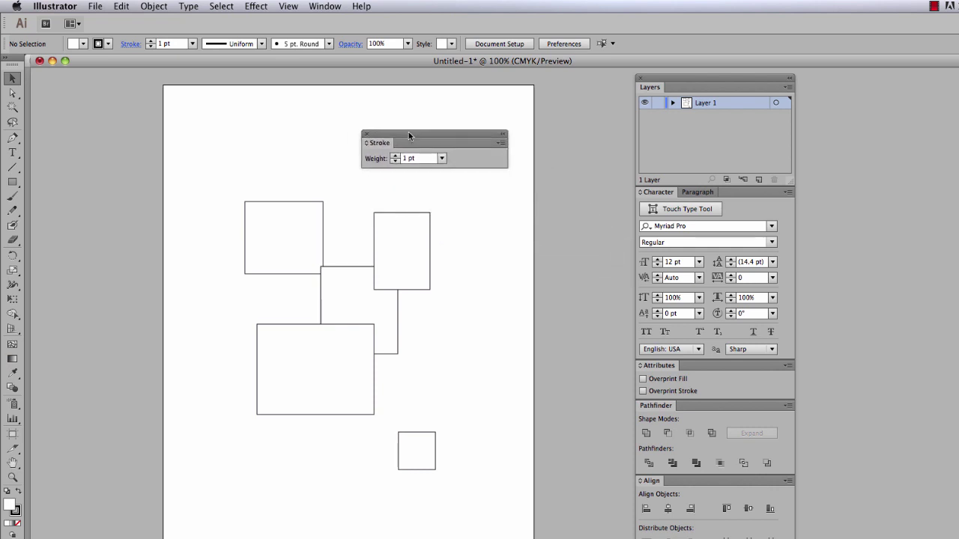
pyautogui.click(366, 134)
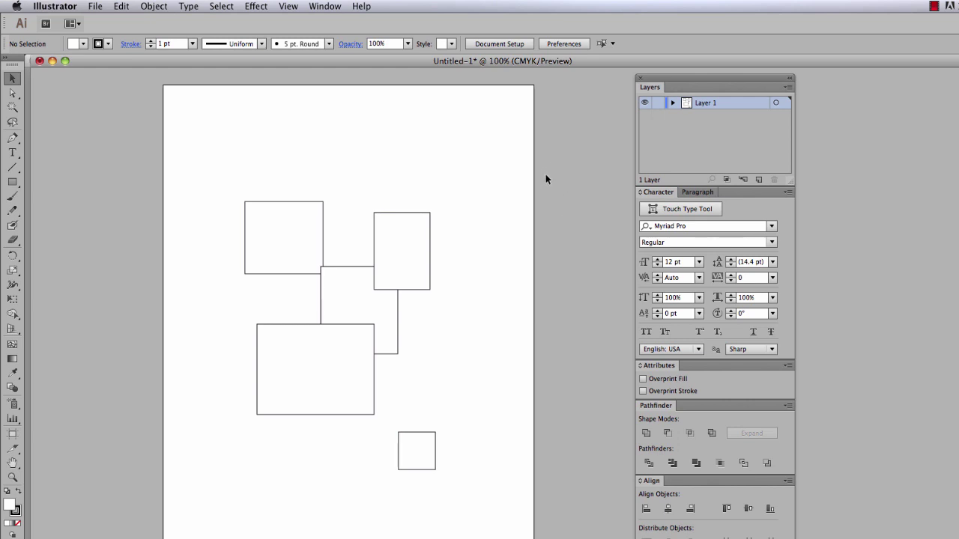
# Step: Open the Align panel from the Window menu and float it near the artwork
pyautogui.click(326, 6)
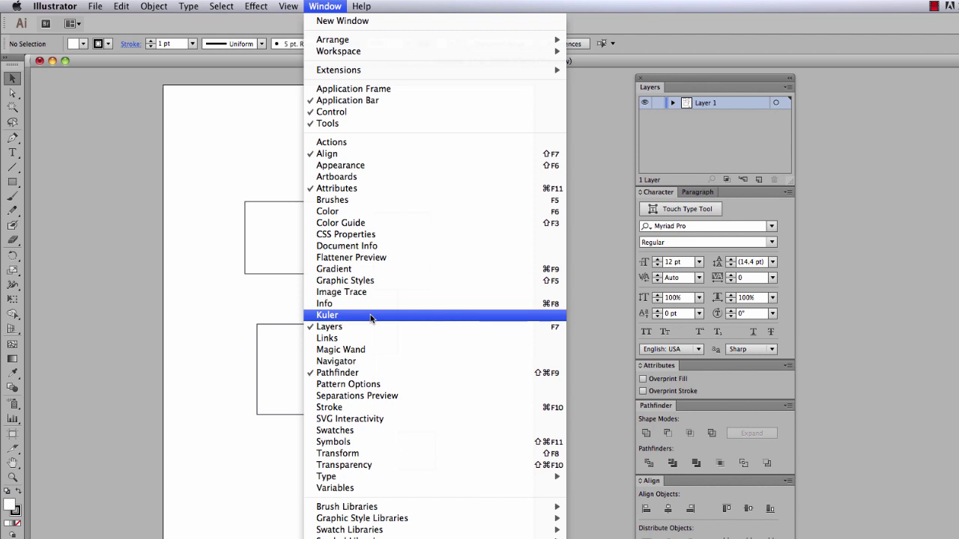
pyautogui.click(309, 156)
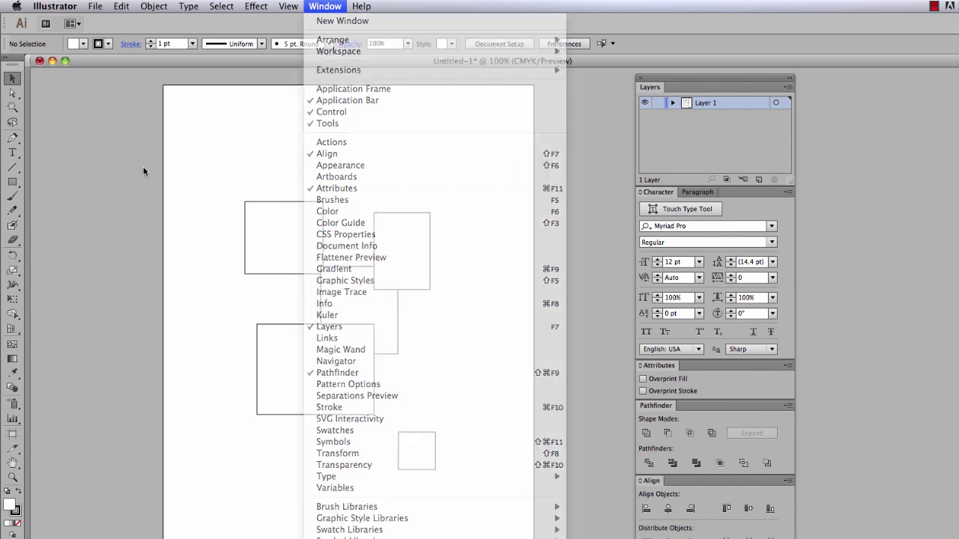
pyautogui.moveTo(651, 483); pyautogui.dragTo(497, 451)
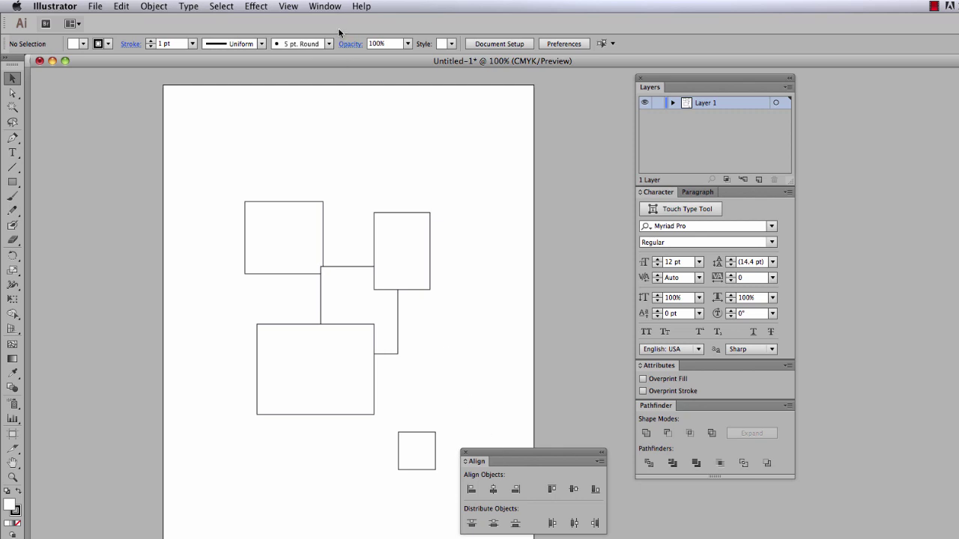
# Step: Open the Color panel and move it up-right, clear of the artwork
pyautogui.click(328, 9)
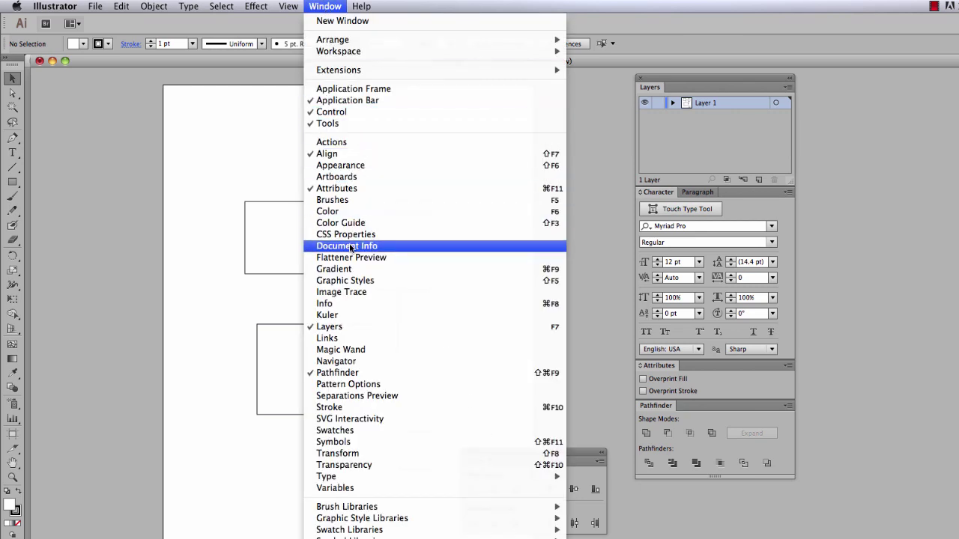
pyautogui.click(328, 212)
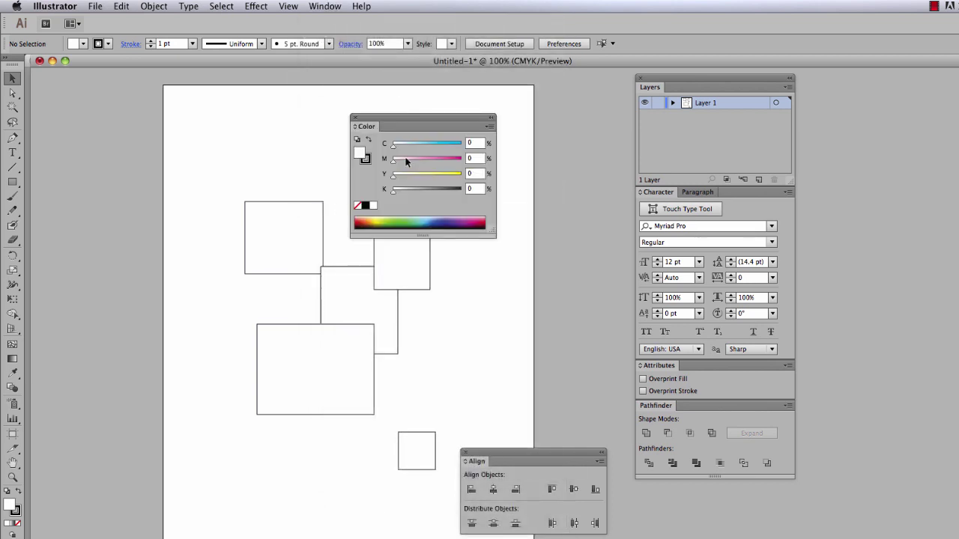
pyautogui.moveTo(413, 116); pyautogui.dragTo(517, 93)
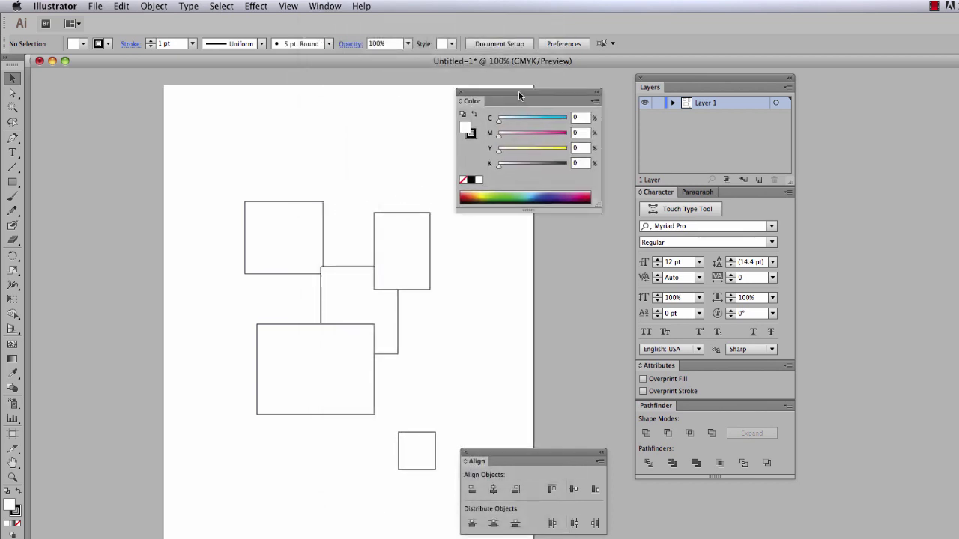
# Step: Open the Stroke panel and drag it just below the Color panel
pyautogui.click(325, 6)
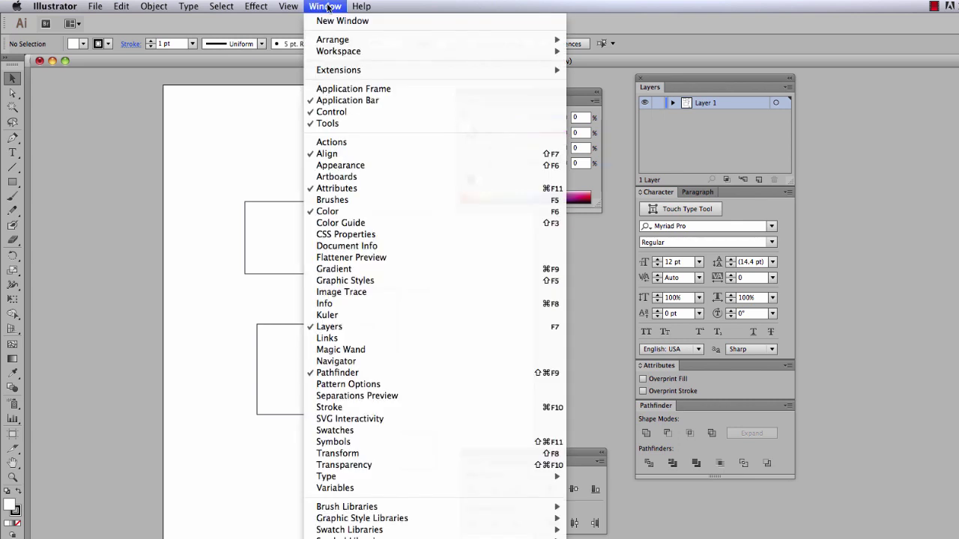
pyautogui.click(347, 408)
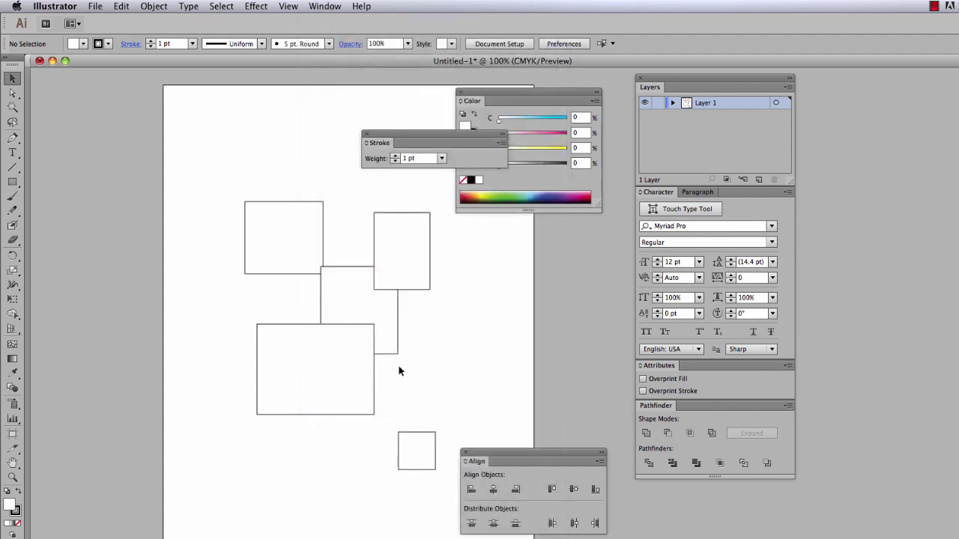
pyautogui.moveTo(405, 133)
pyautogui.mouseDown()
pyautogui.moveTo(477, 233)
pyautogui.moveTo(497, 232)
pyautogui.mouseUp()
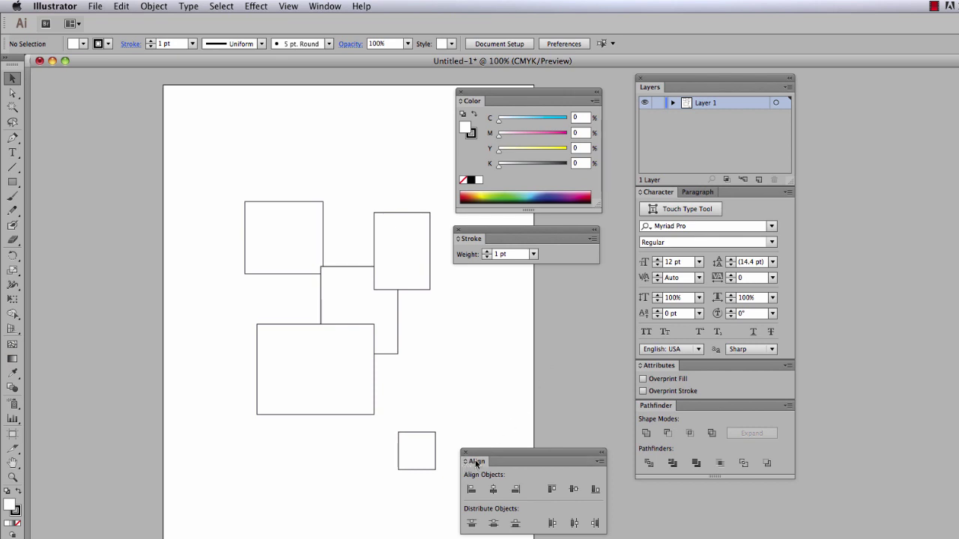
# Step: Dock the Align panel below Pathfinder in the right-hand group and shift the dock column
pyautogui.moveTo(476, 462); pyautogui.dragTo(650, 470)
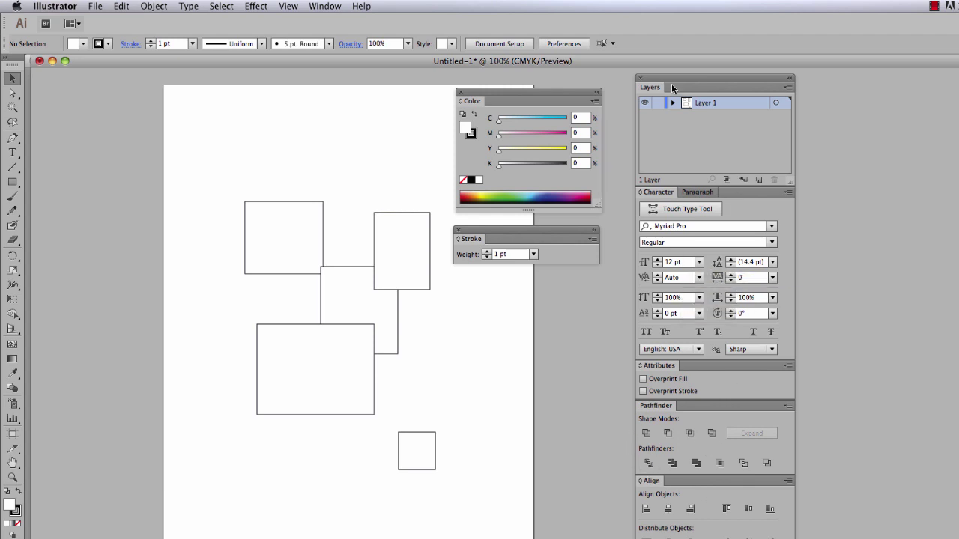
pyautogui.moveTo(691, 77); pyautogui.dragTo(717, 78)
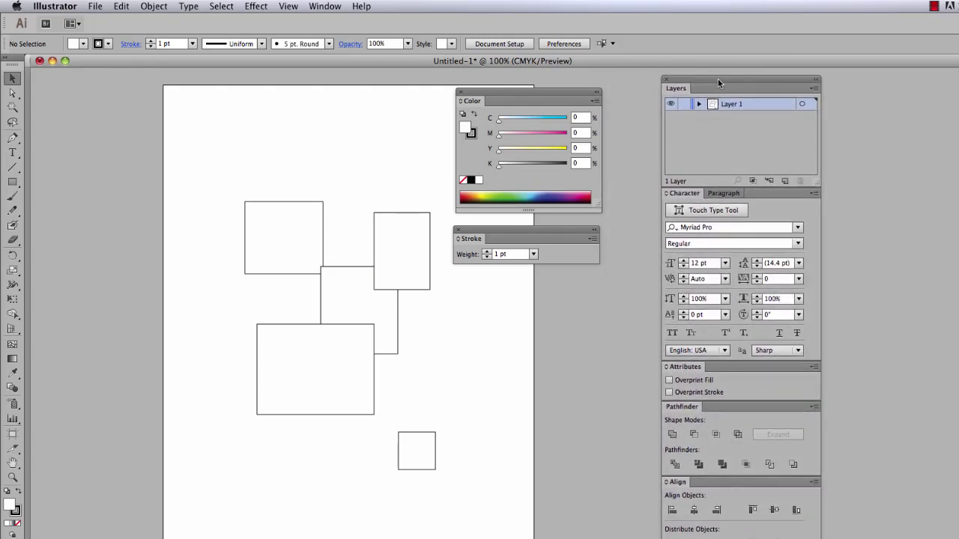
# Step: Attach the Stroke panel under the Color panel and reposition the combined floating group
pyautogui.moveTo(522, 91); pyautogui.dragTo(555, 86)
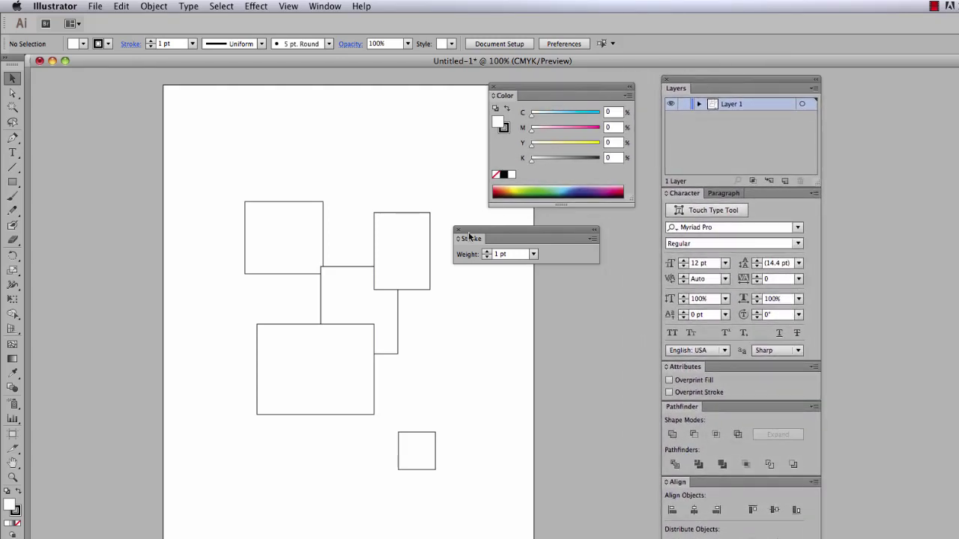
pyautogui.moveTo(468, 241)
pyautogui.mouseDown()
pyautogui.moveTo(495, 224)
pyautogui.moveTo(507, 199)
pyautogui.mouseUp()
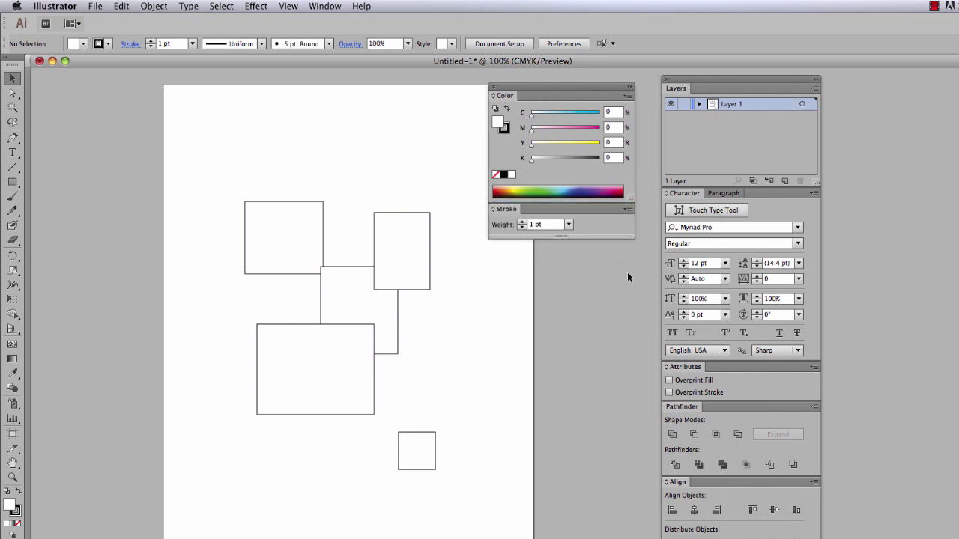
pyautogui.moveTo(542, 84)
pyautogui.mouseDown()
pyautogui.moveTo(406, 113)
pyautogui.moveTo(248, 120)
pyautogui.moveTo(562, 84)
pyautogui.moveTo(519, 119)
pyautogui.moveTo(526, 117)
pyautogui.moveTo(373, 130)
pyautogui.moveTo(555, 113)
pyautogui.mouseUp()
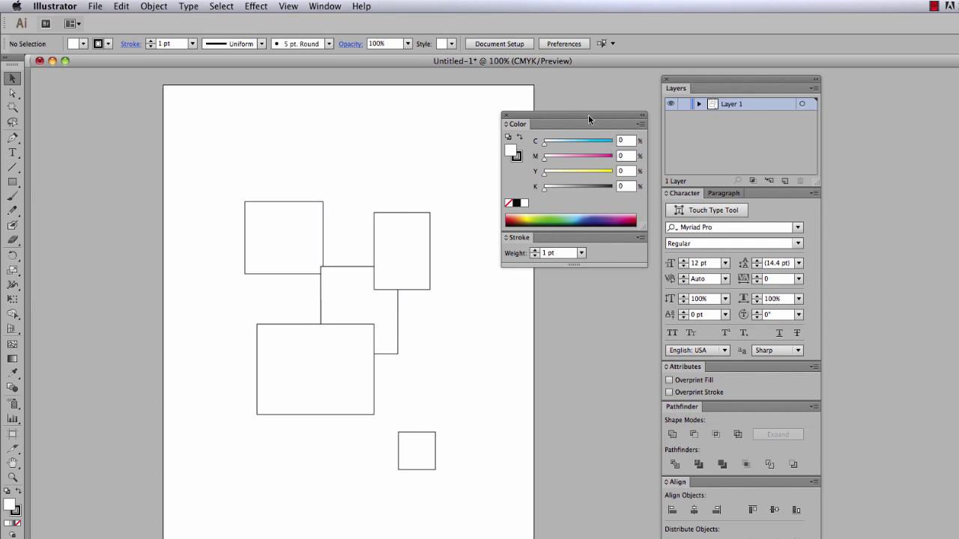
pyautogui.moveTo(588, 116); pyautogui.dragTo(558, 120)
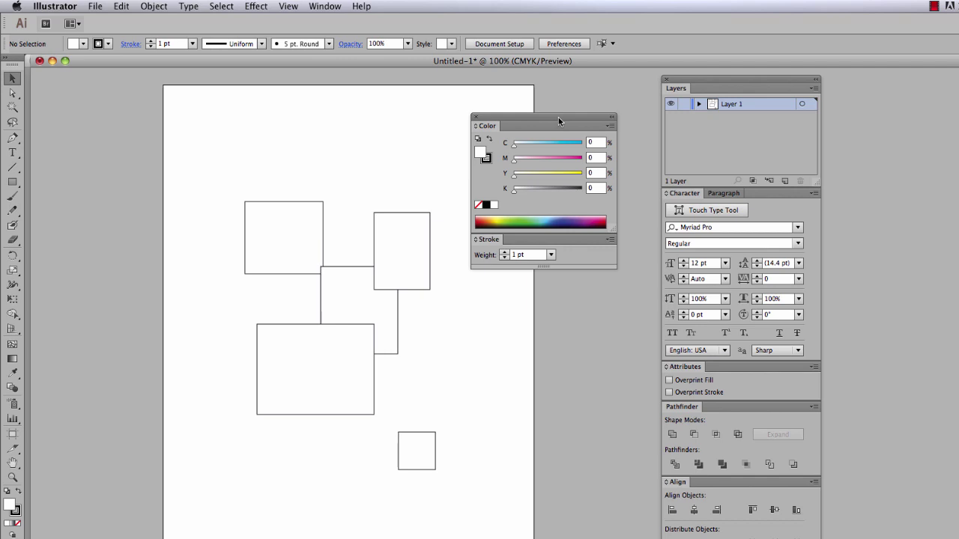
pyautogui.click(608, 125)
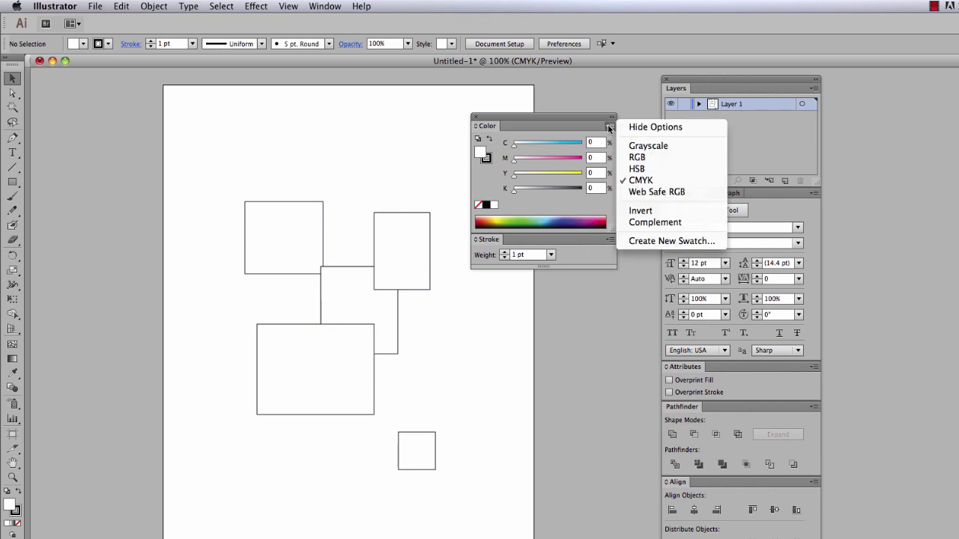
pyautogui.click(648, 129)
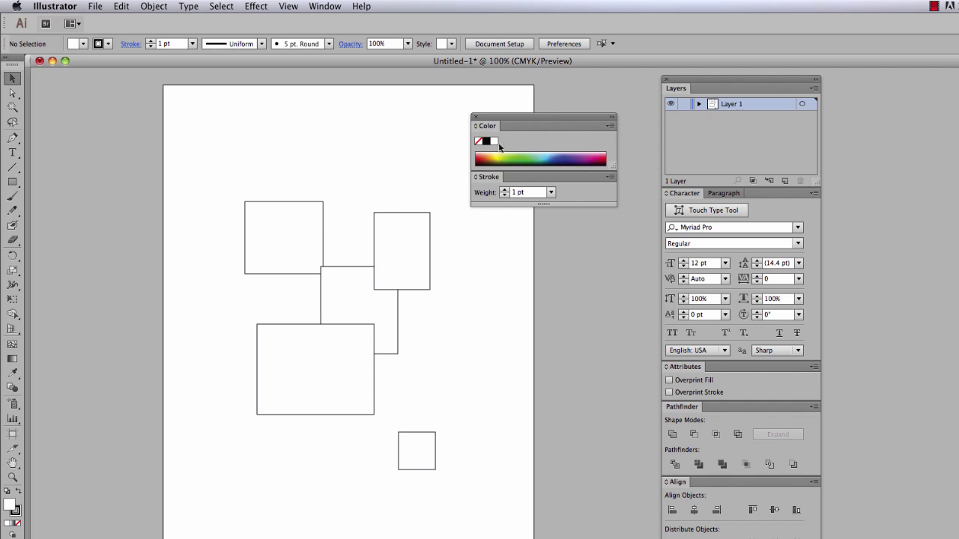
pyautogui.click(610, 124)
pyautogui.click(634, 126)
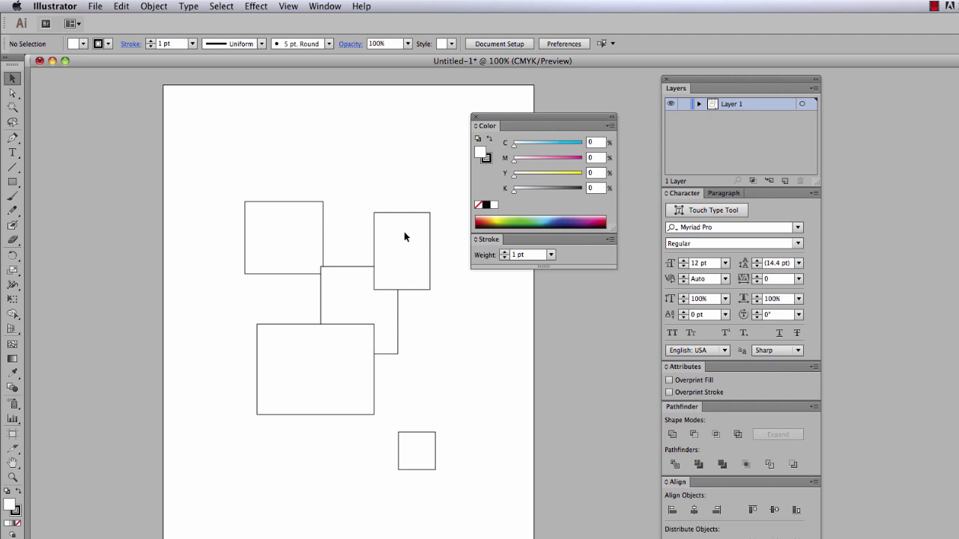
# Step: Show the Stroke panel's full options, then collapse it back to Weight only
pyautogui.click(610, 240)
pyautogui.click(635, 239)
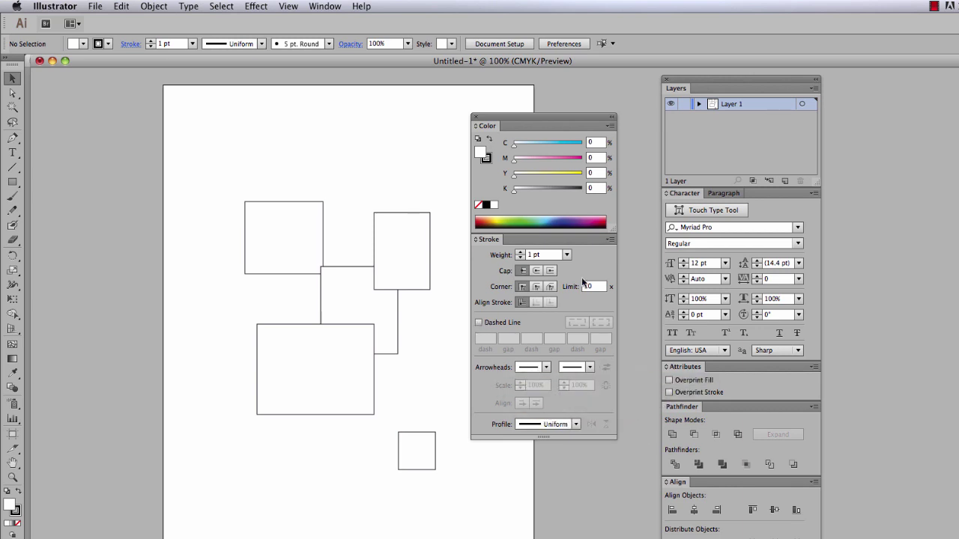
pyautogui.doubleClick(605, 239)
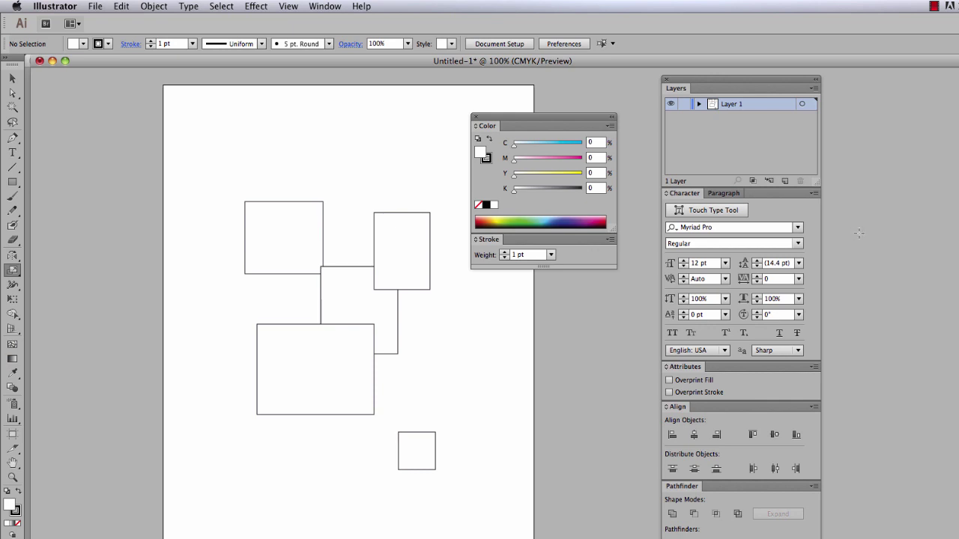
# Step: Browse the main menus without choosing anything, then float the Tools panel
pyautogui.click(59, 7)
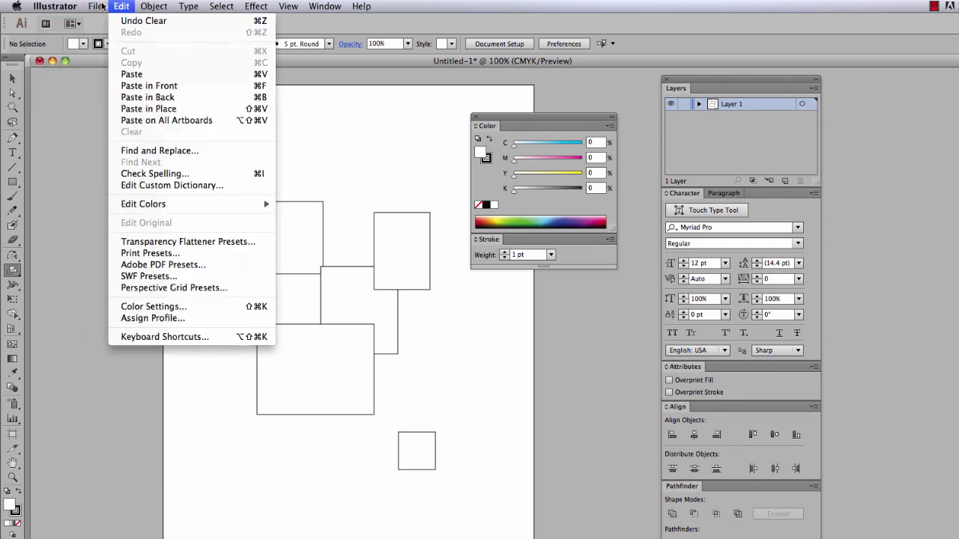
pyautogui.moveTo(148, 7)
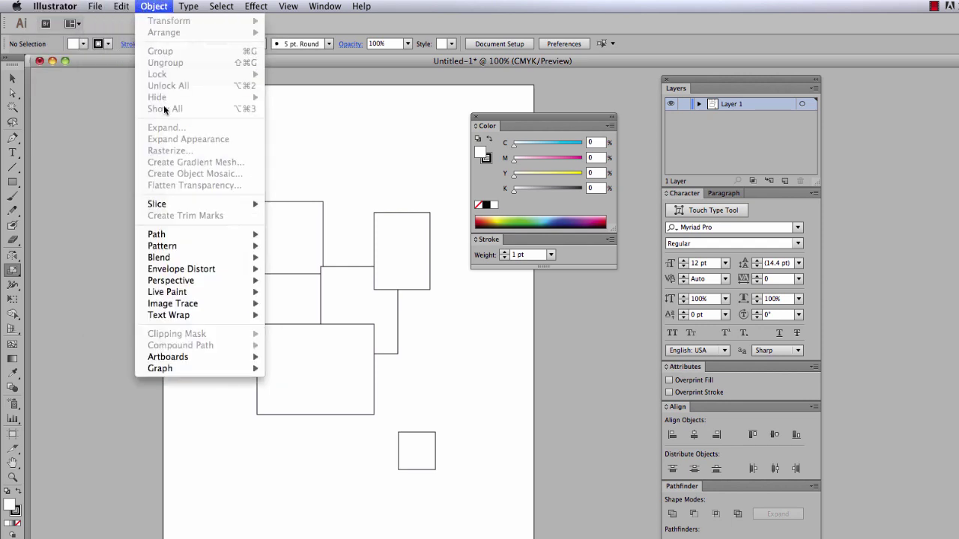
pyautogui.moveTo(190, 283)
pyautogui.moveTo(242, 7)
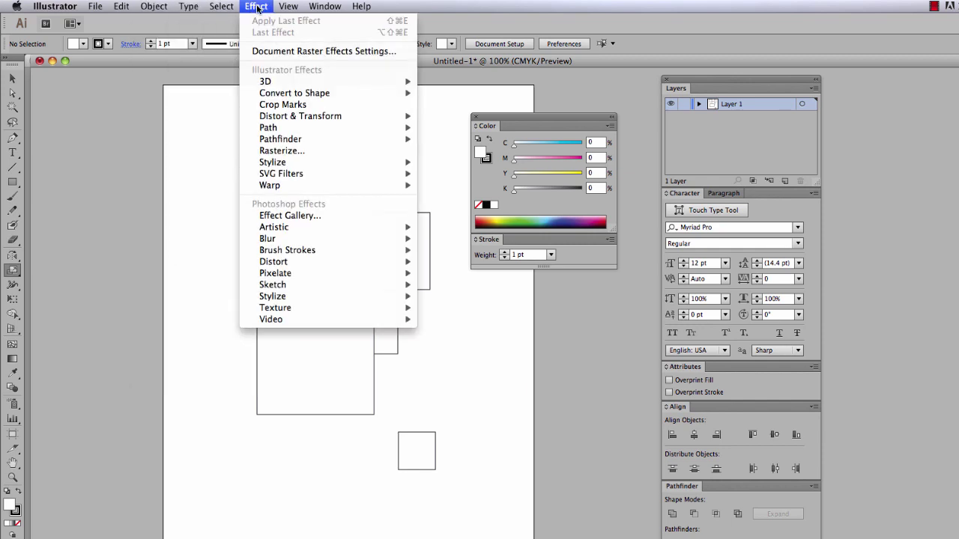
pyautogui.moveTo(270, 191)
pyautogui.click(130, 124)
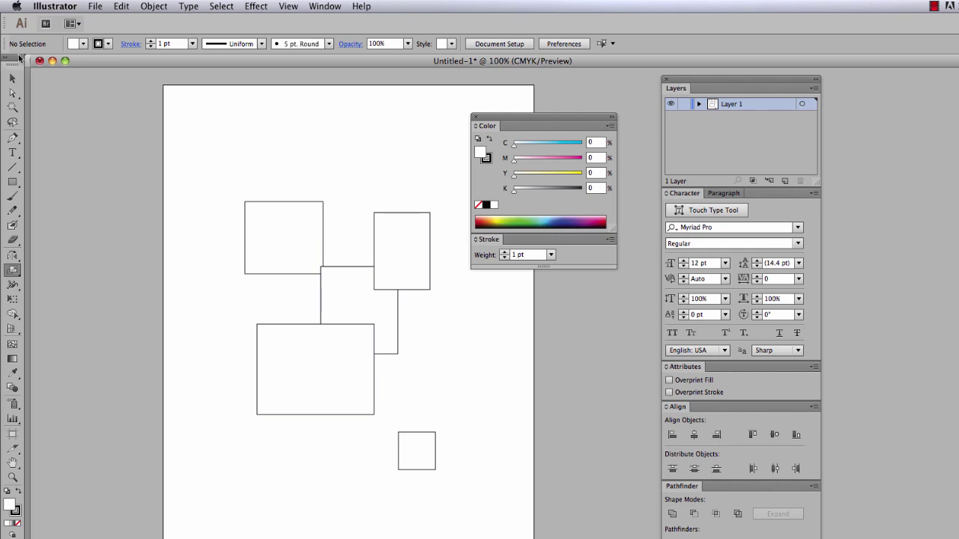
pyautogui.moveTo(14, 61); pyautogui.dragTo(106, 84)
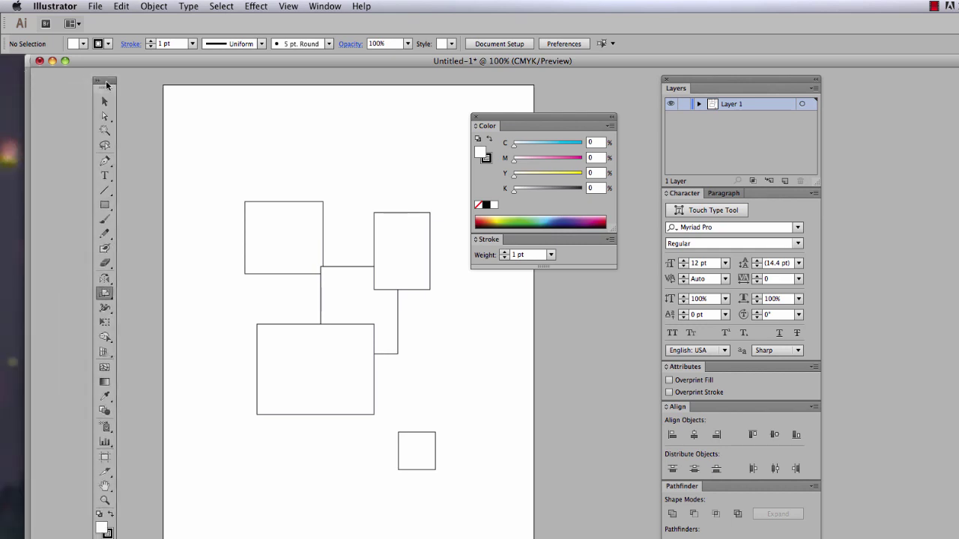
# Step: Open the Appearance panel near the artwork, plus the Document Info and Kuler panels
pyautogui.click(332, 9)
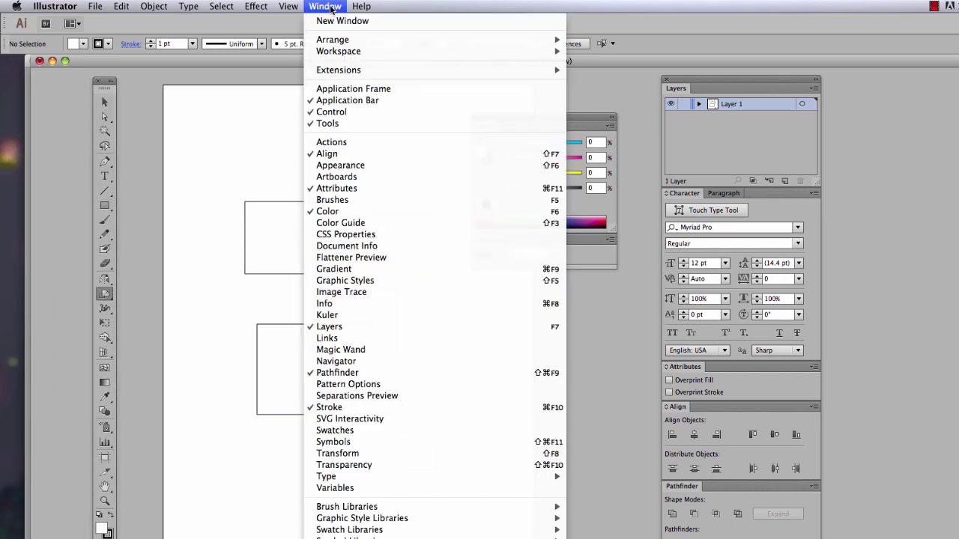
pyautogui.click(346, 167)
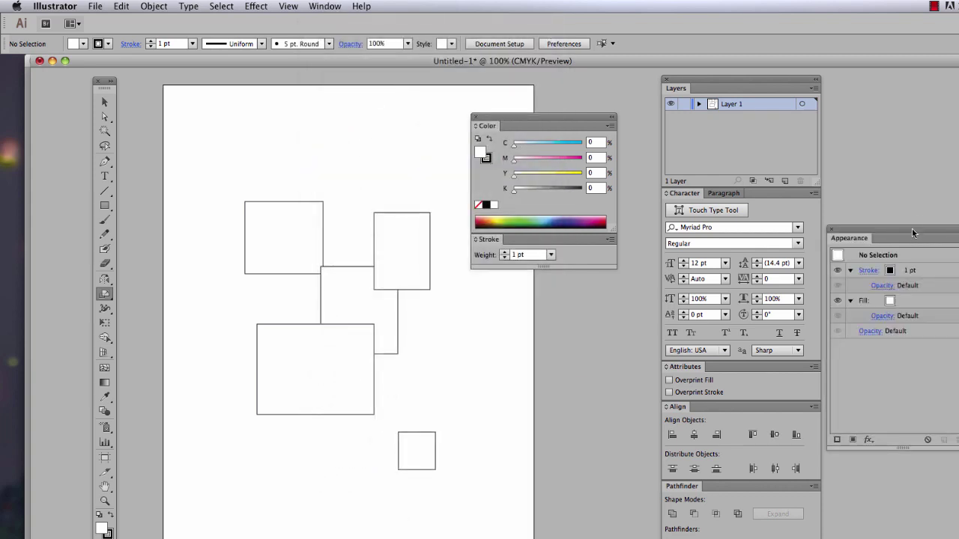
pyautogui.moveTo(912, 228); pyautogui.dragTo(544, 296)
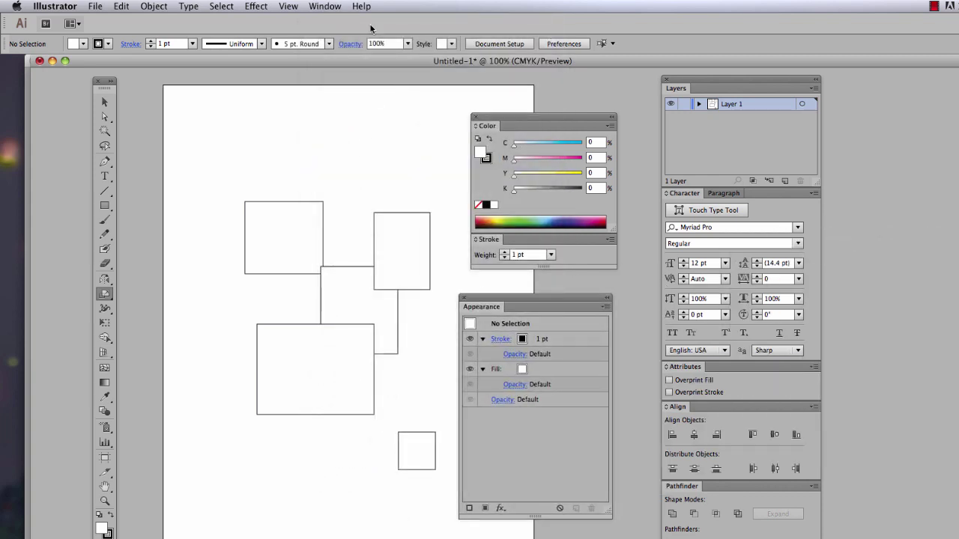
pyautogui.click(321, 6)
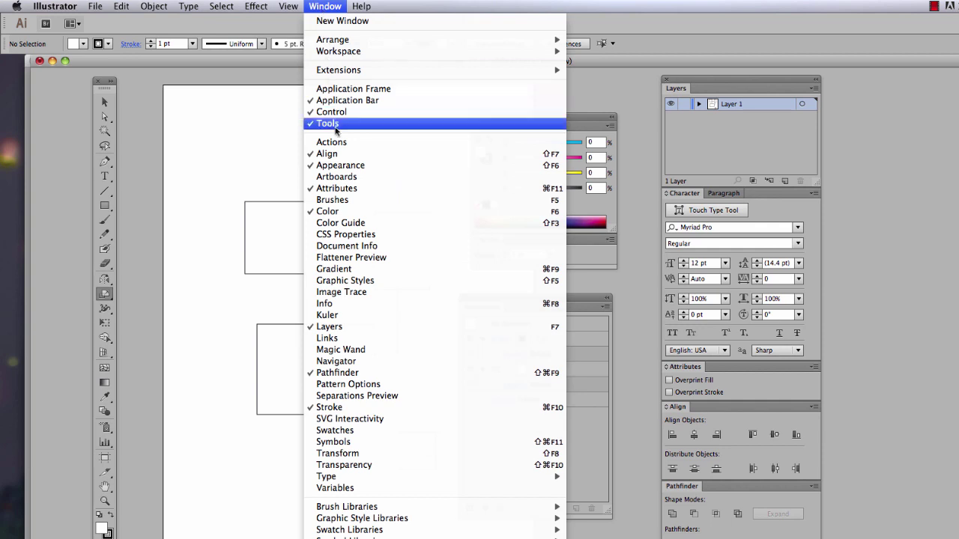
pyautogui.click(356, 246)
pyautogui.click(315, 7)
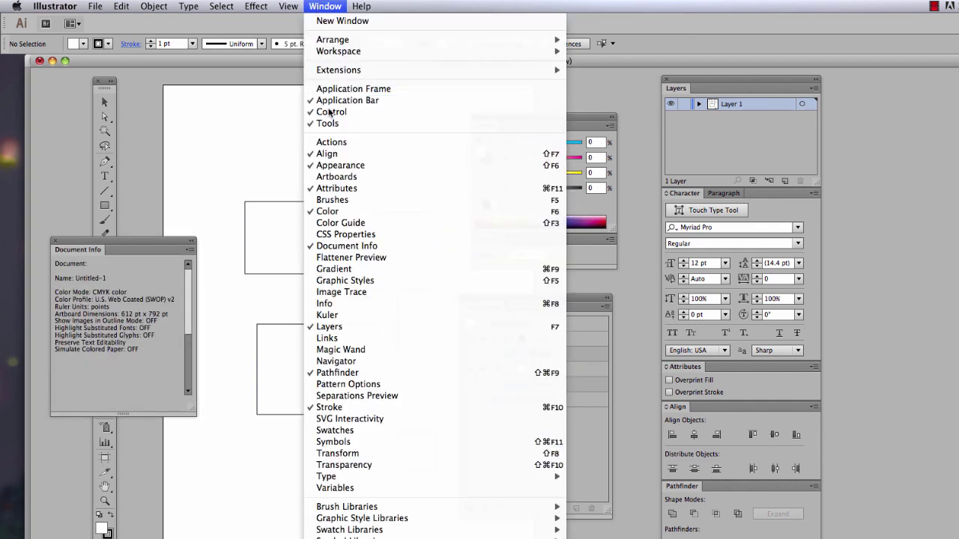
pyautogui.click(336, 315)
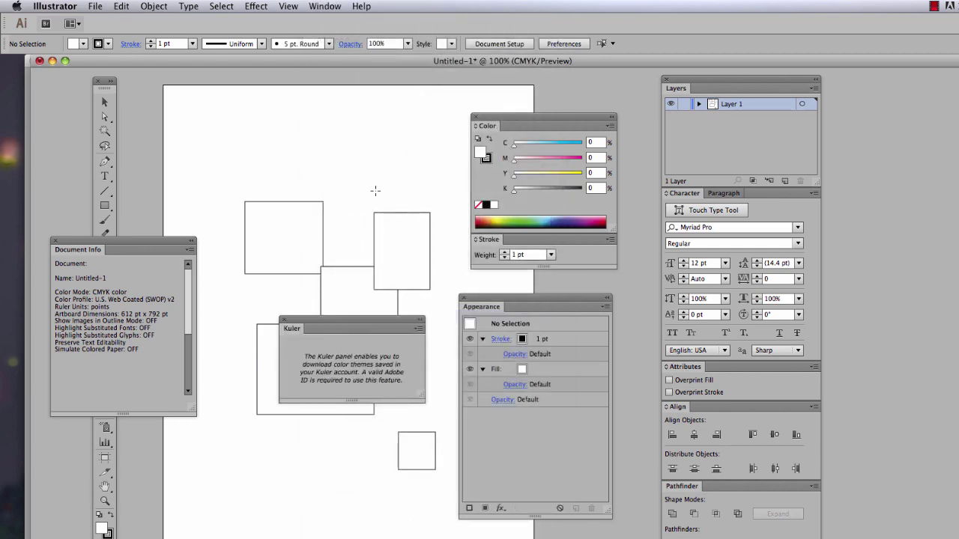
# Step: Close the Document Info, Kuler and Appearance panels
pyautogui.click(56, 242)
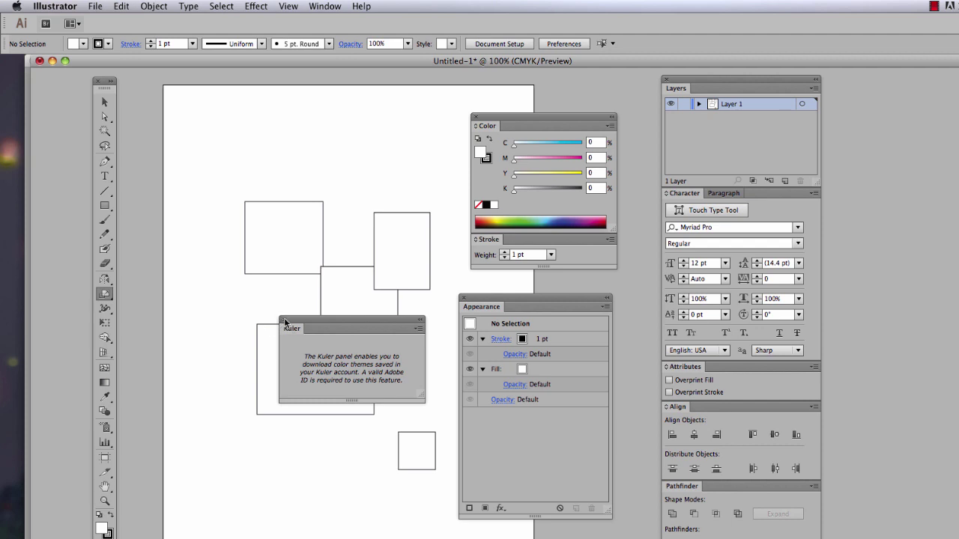
pyautogui.click(282, 319)
pyautogui.click(465, 299)
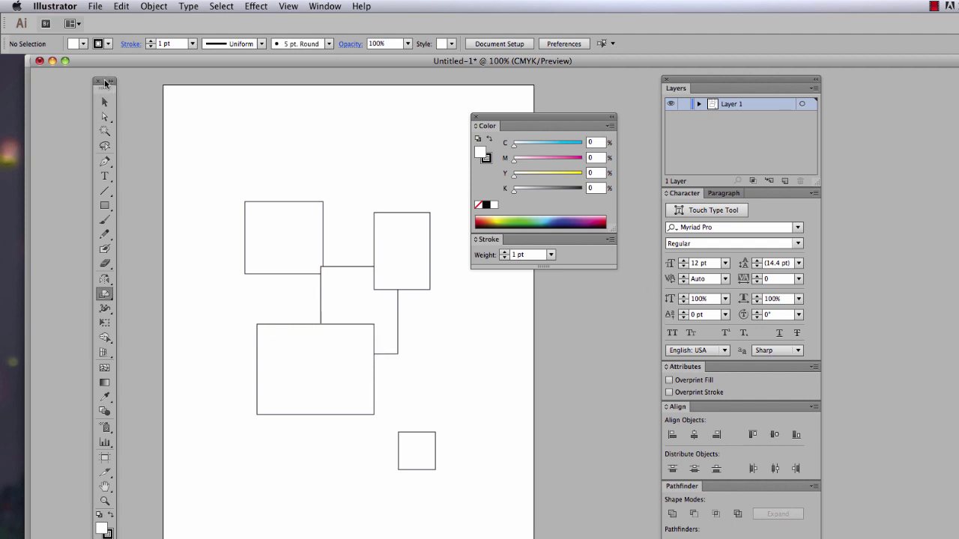
# Step: Dock the toolbox at the window's left edge and try the Type and anchor point tools
pyautogui.moveTo(116, 84); pyautogui.dragTo(12, 68)
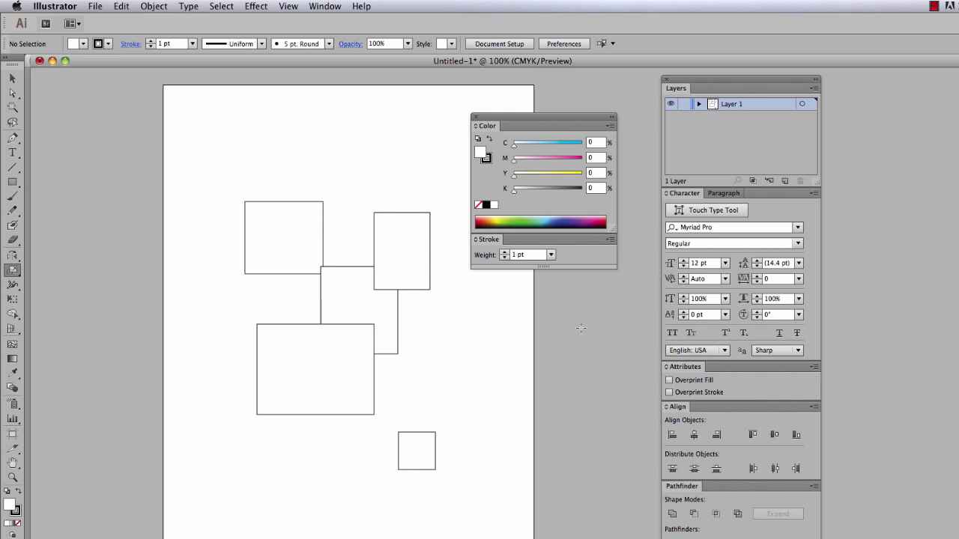
pyautogui.click(12, 153)
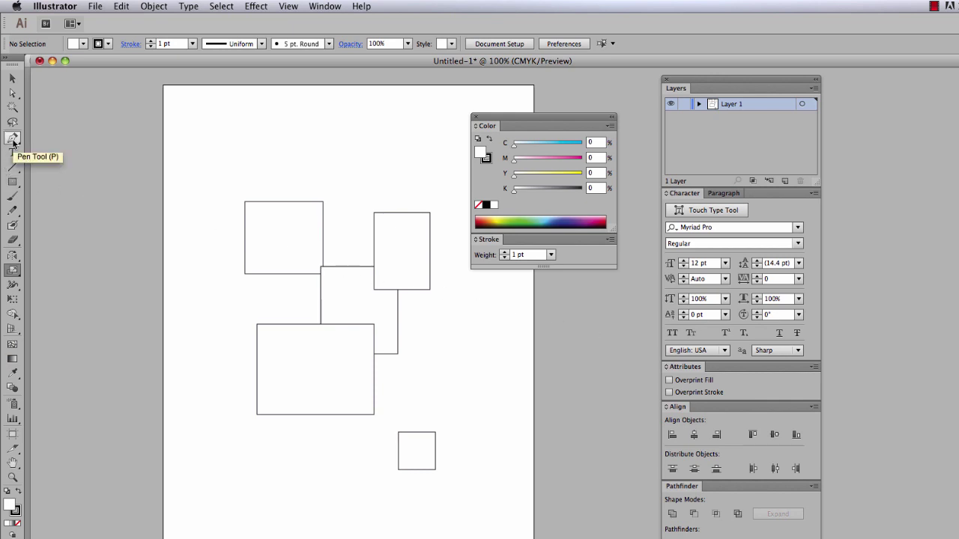
pyautogui.moveTo(13, 140)
pyautogui.mouseDown()
pyautogui.moveTo(13, 227)
pyautogui.moveTo(13, 212)
pyautogui.mouseUp()
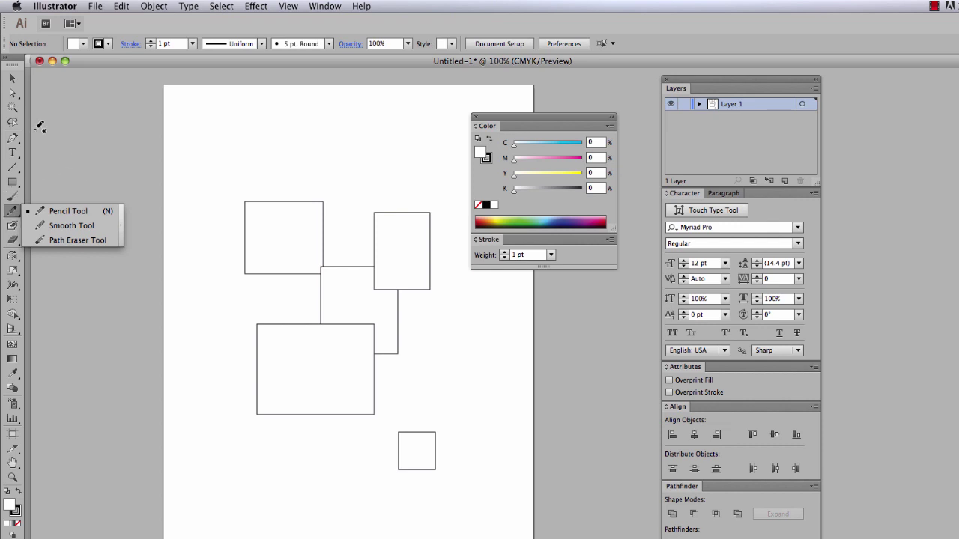
# Step: Switch between Selection and Direct Selection, then pick the Reflect tool
pyautogui.click(12, 78)
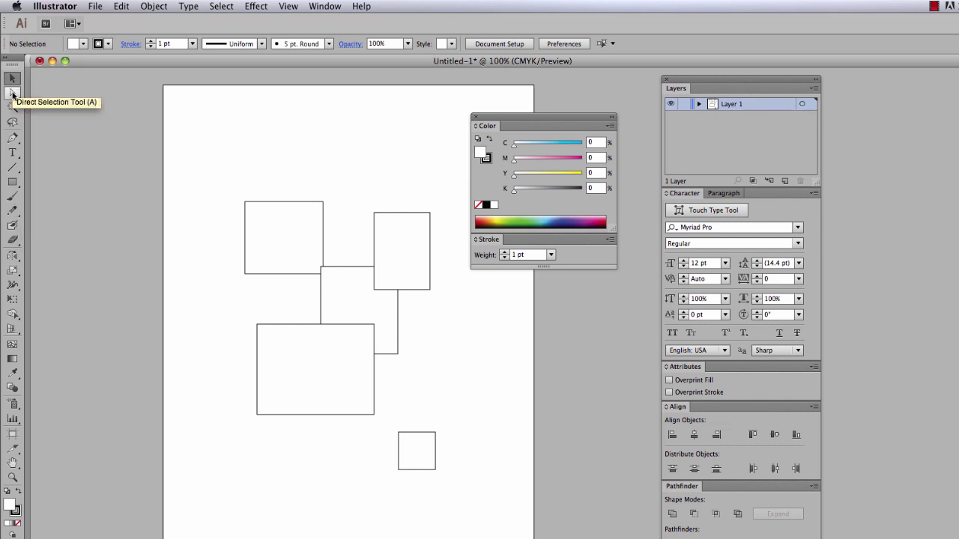
pyautogui.click(12, 94)
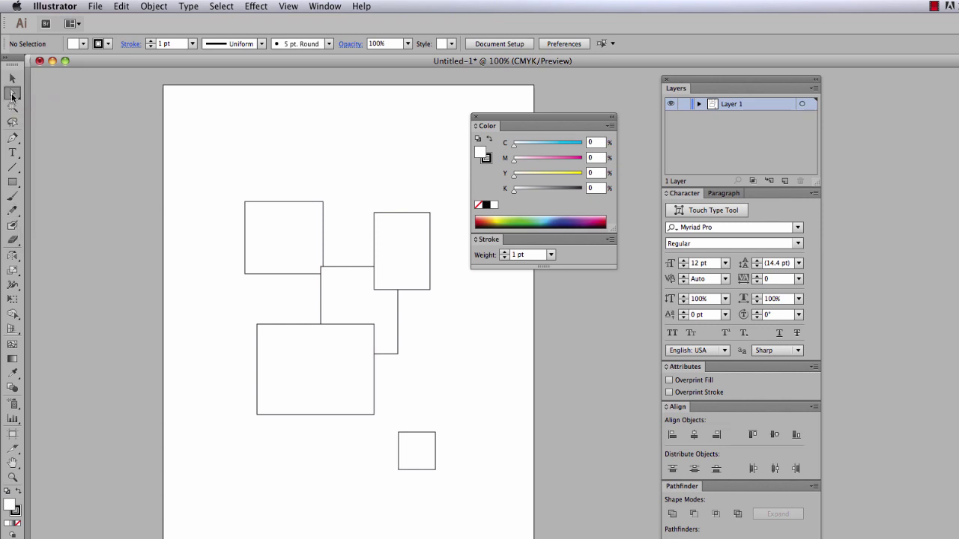
pyautogui.click(12, 79)
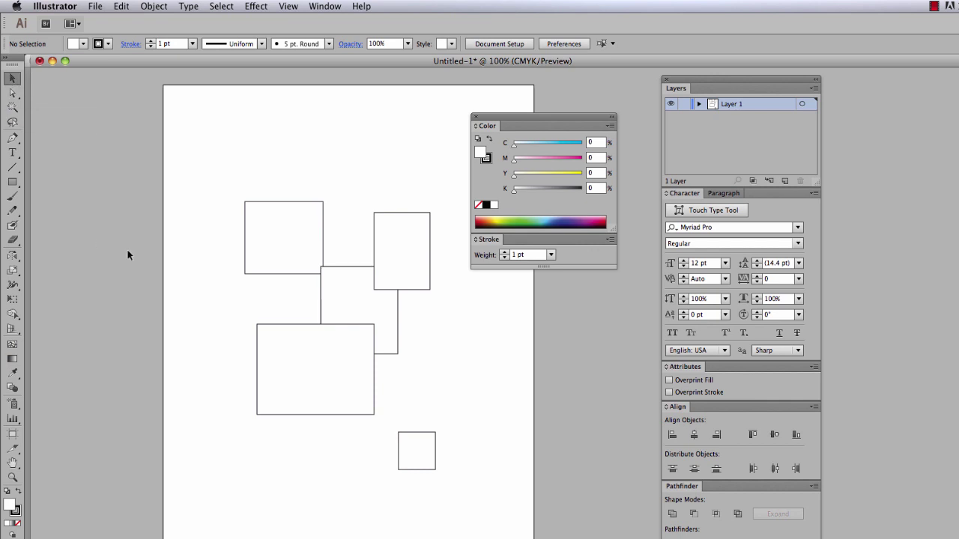
pyautogui.click(14, 258)
pyautogui.moveTo(13, 258); pyautogui.dragTo(68, 285)
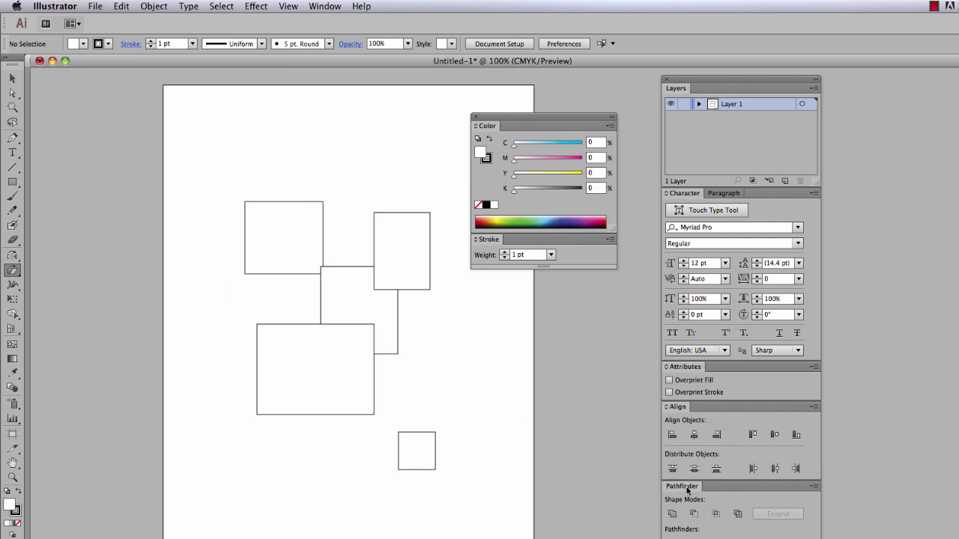
pyautogui.moveTo(684, 486); pyautogui.dragTo(499, 331)
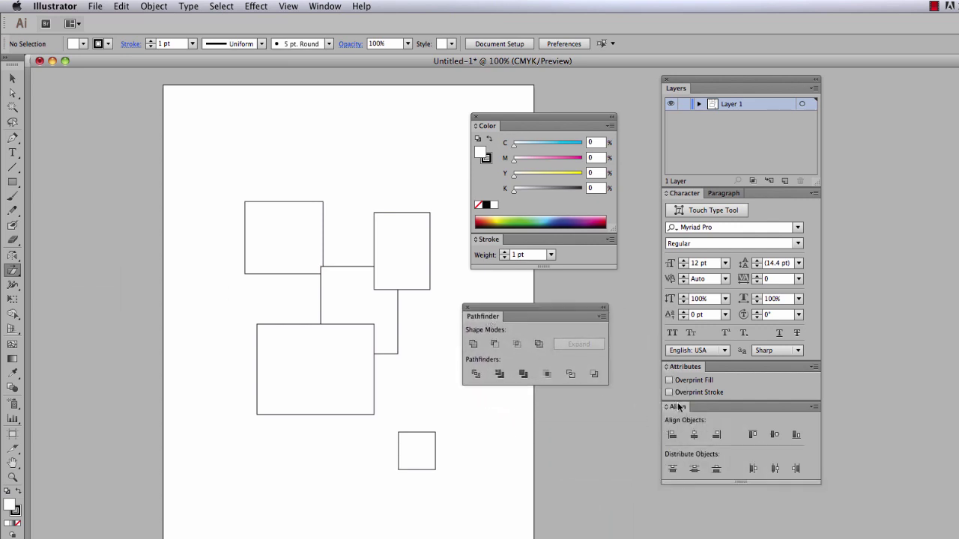
pyautogui.moveTo(680, 406); pyautogui.dragTo(534, 407)
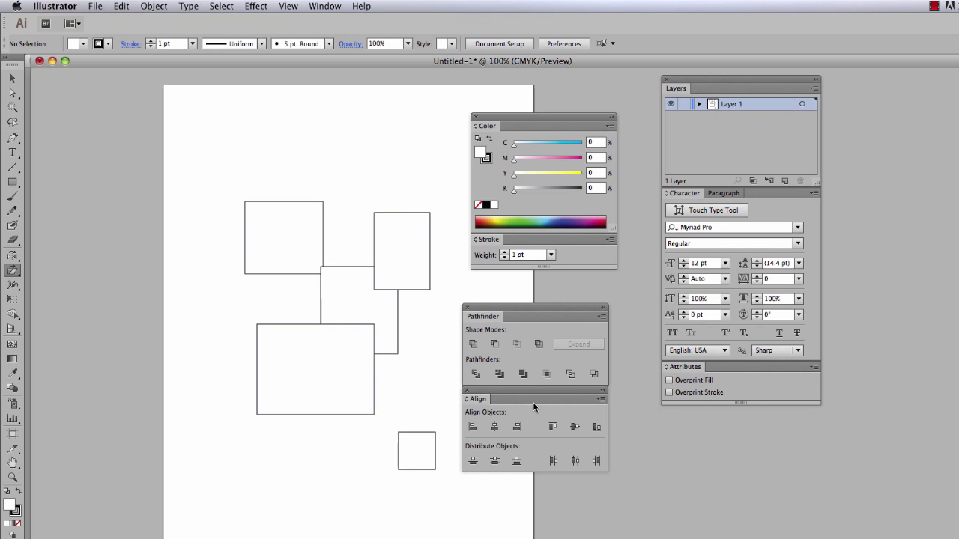
pyautogui.moveTo(470, 403); pyautogui.dragTo(679, 408)
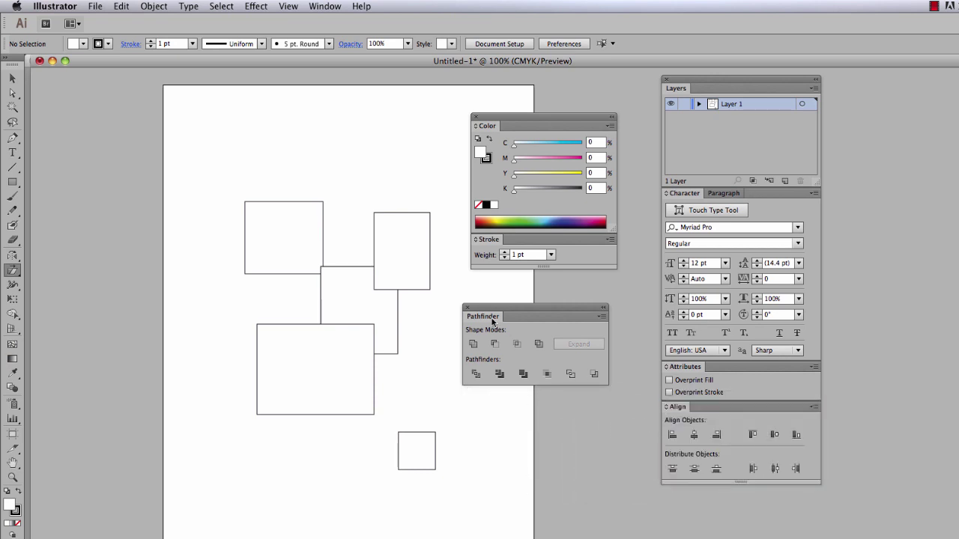
pyautogui.moveTo(468, 314); pyautogui.dragTo(692, 490)
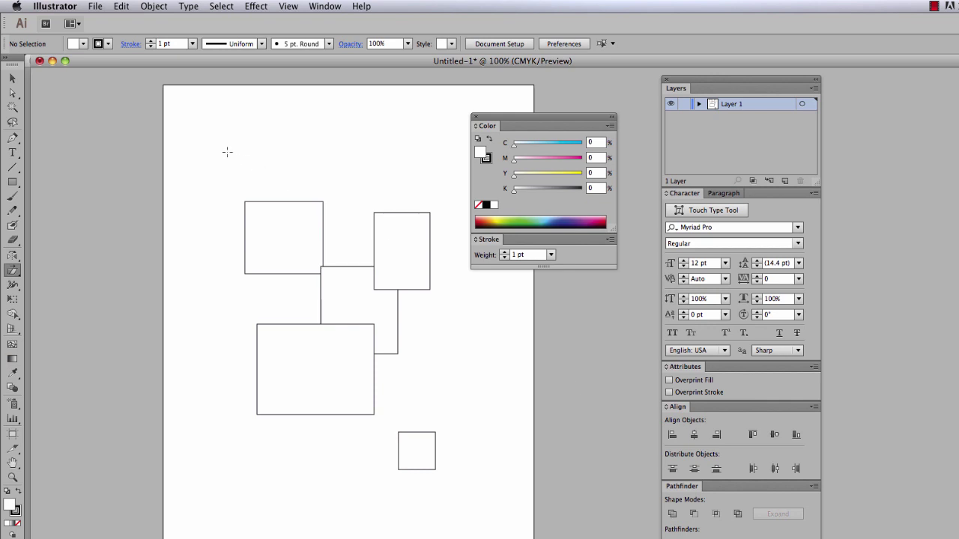
# Step: Marquee-select all five rectangles and delete them, leaving the artboard empty
pyautogui.click(12, 78)
pyautogui.moveTo(198, 160); pyautogui.dragTo(485, 494)
pyautogui.press('Delete')
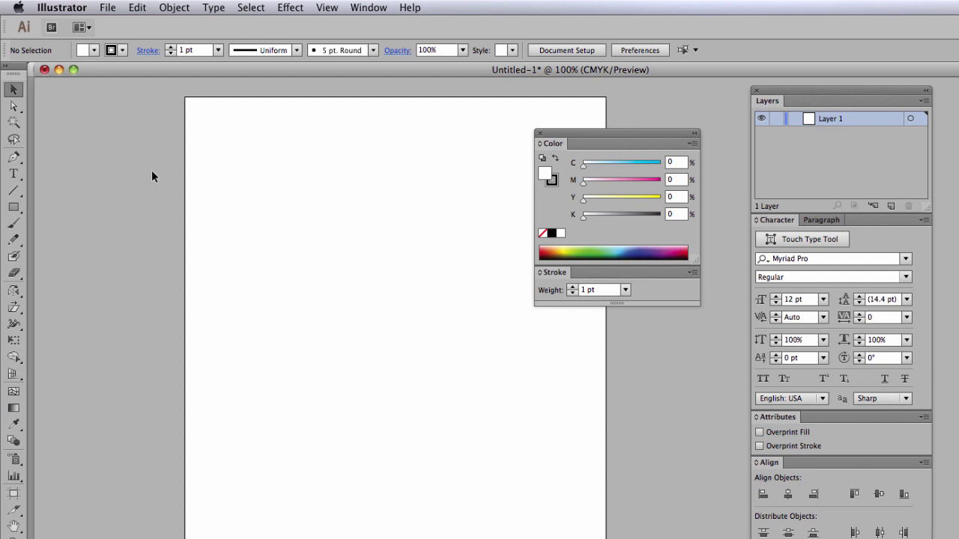
pyautogui.click(13, 158)
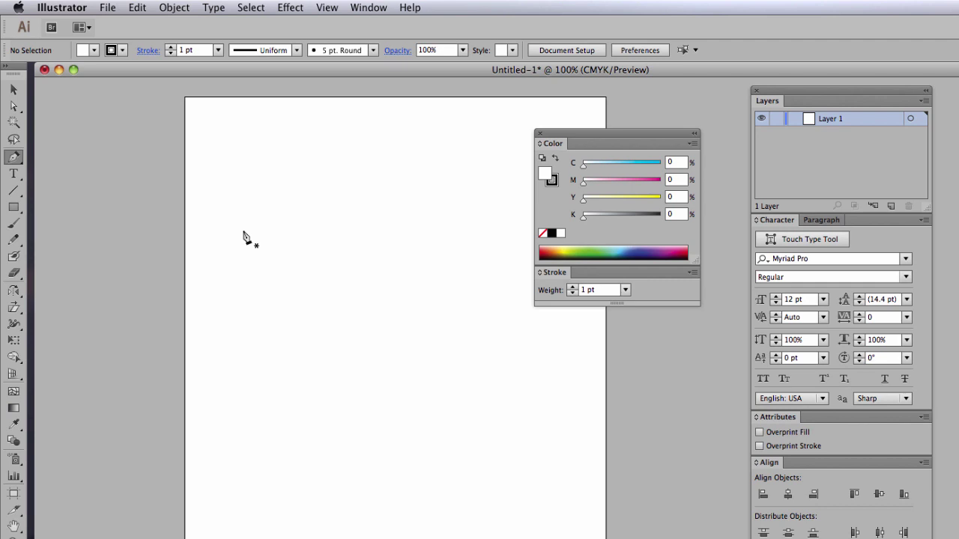
# Step: Draw eleven straight-segment pen points in a zigzag across the top of the artboard, ending near the start
pyautogui.click(223, 181)
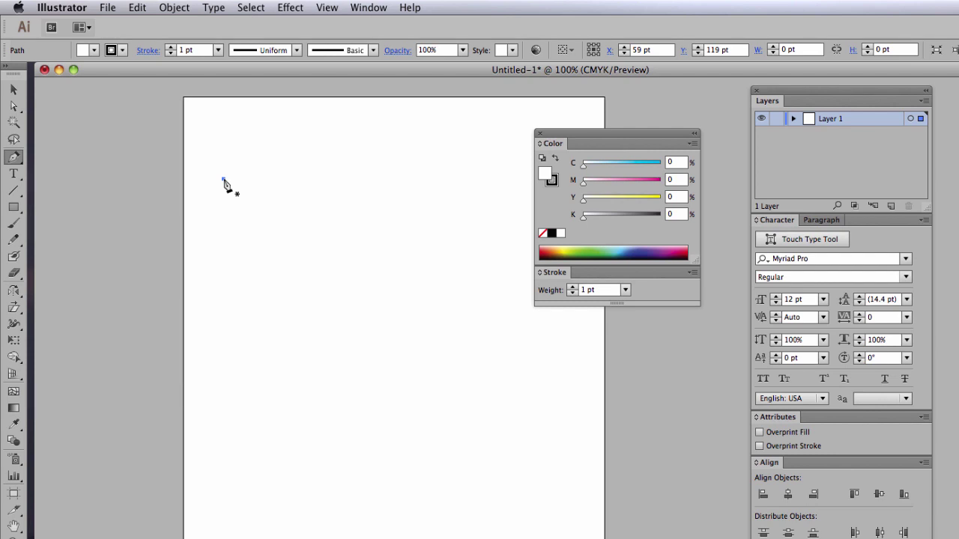
pyautogui.click(316, 140)
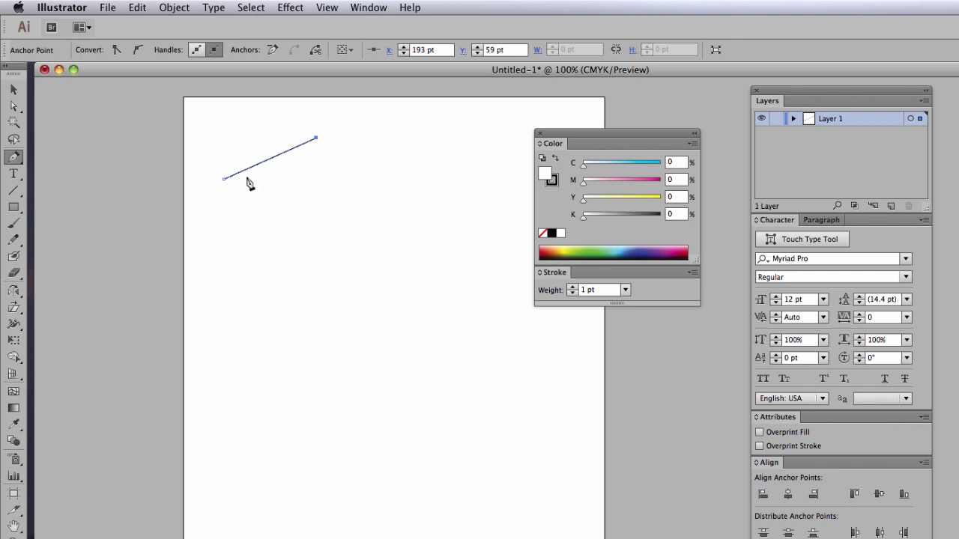
pyautogui.click(347, 170)
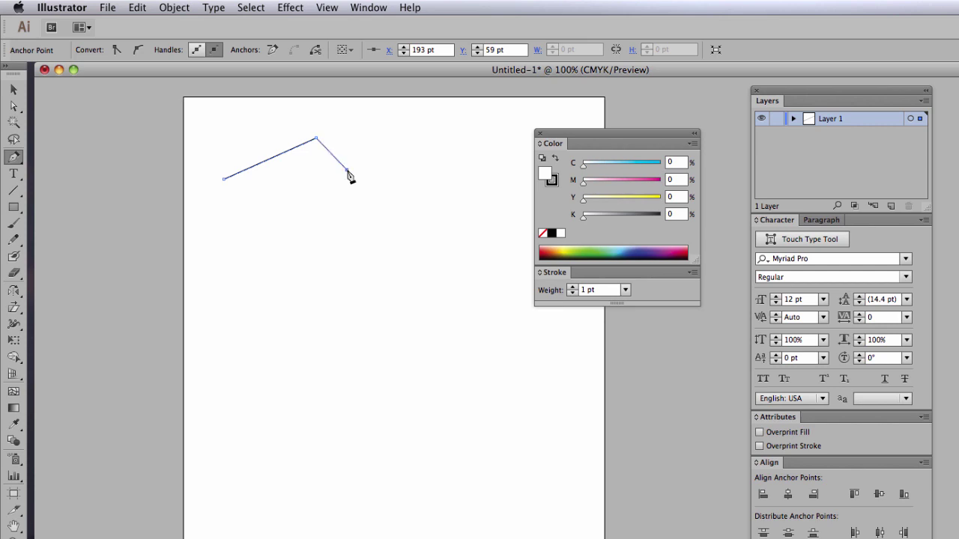
pyautogui.click(406, 151)
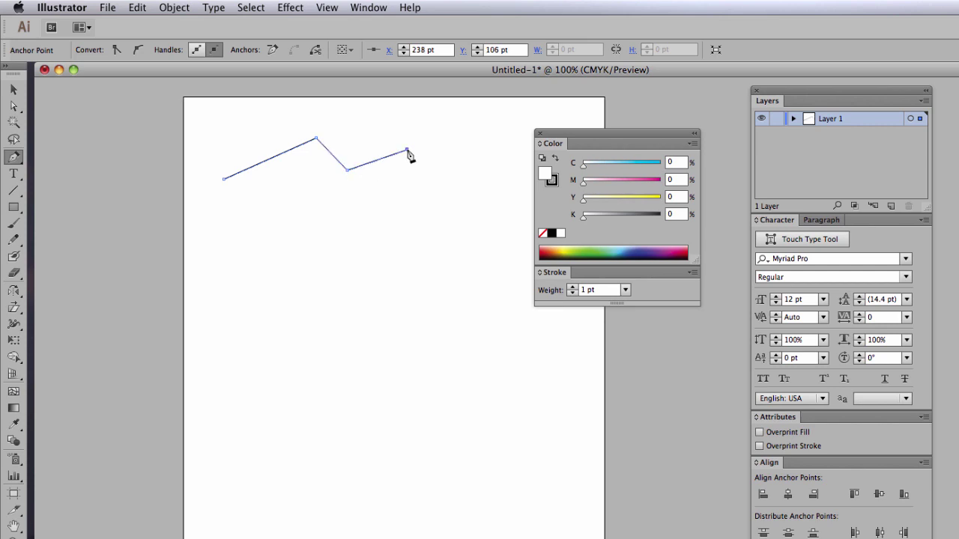
pyautogui.click(421, 199)
pyautogui.click(492, 209)
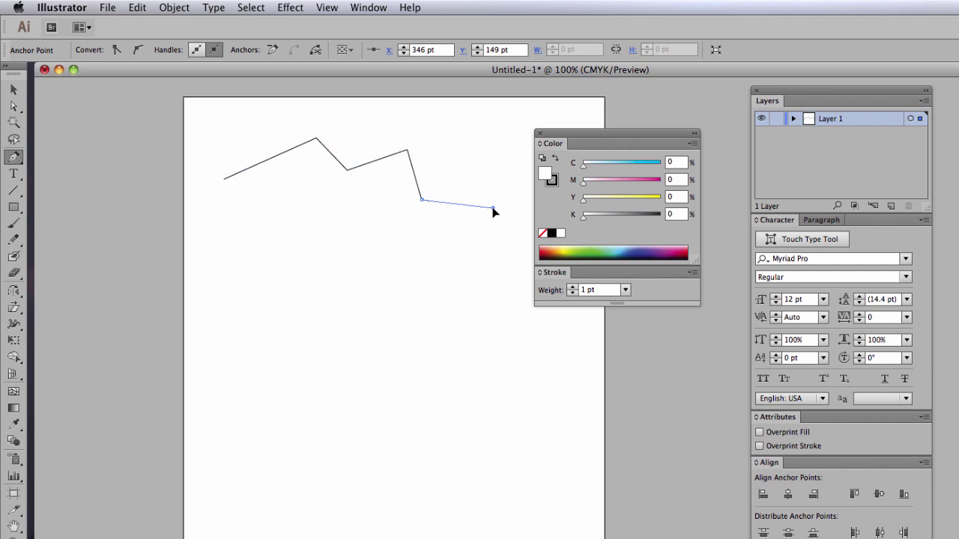
pyautogui.click(418, 238)
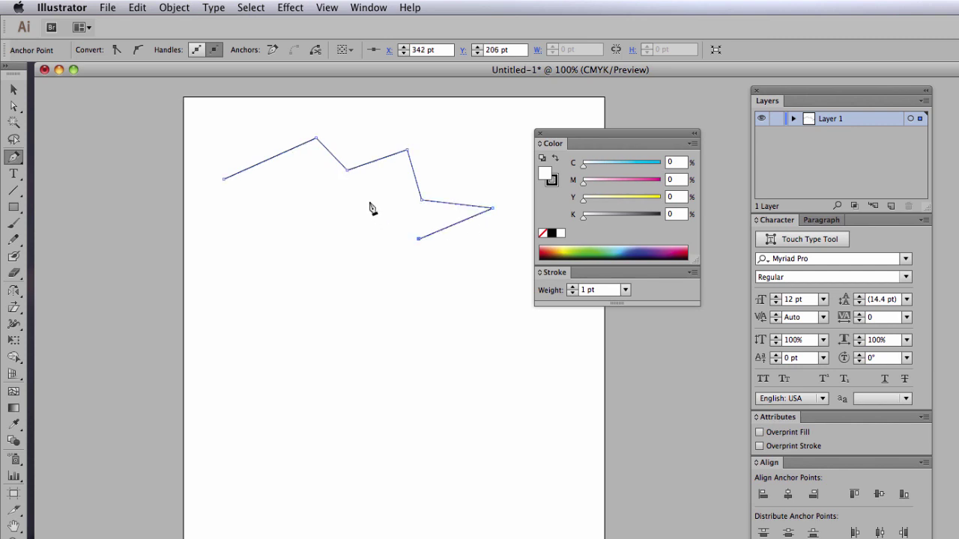
pyautogui.click(369, 202)
pyautogui.click(320, 225)
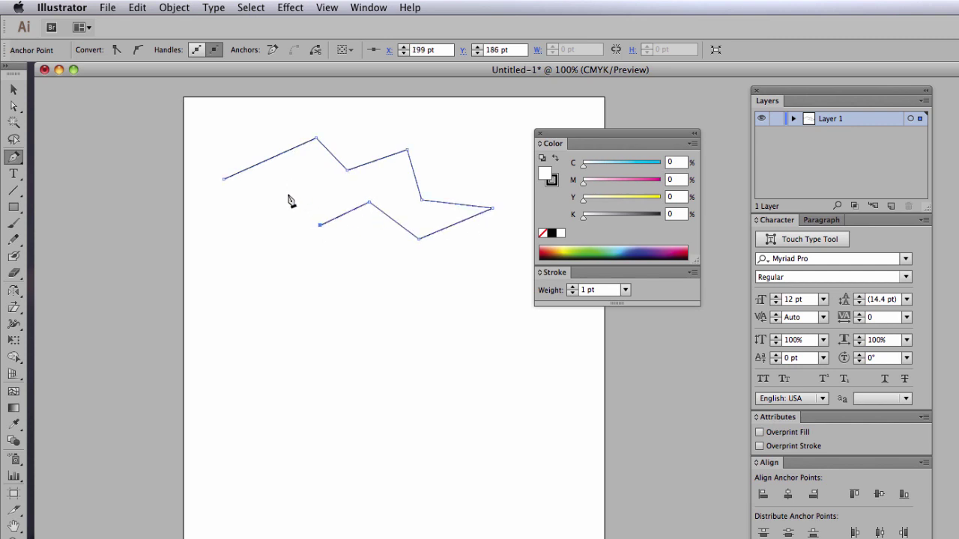
pyautogui.click(287, 195)
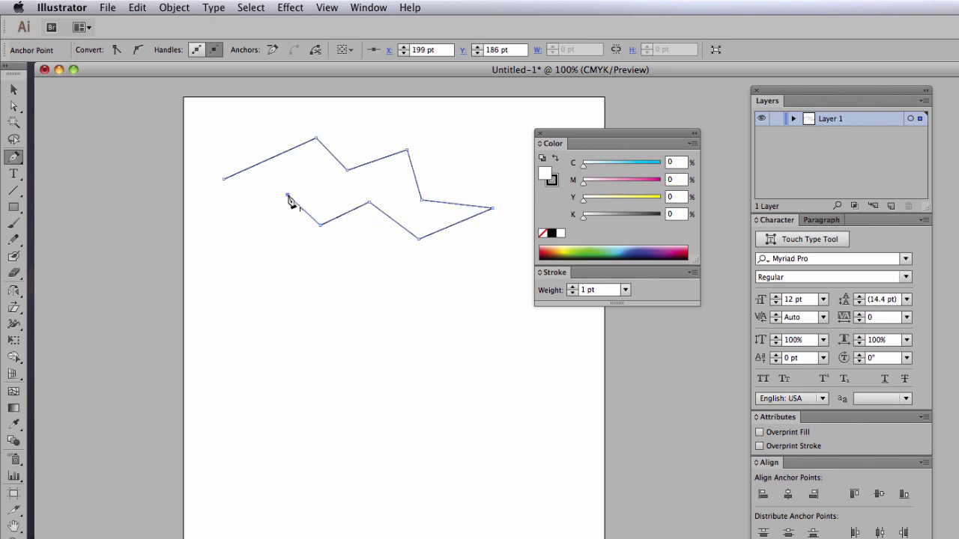
pyautogui.click(241, 200)
# Step: Close the zigzag into a polygon by ending on its first anchor point
pyautogui.click(224, 180)
# Step: Drag out smooth anchors below the zigzag to form a curve that arches up, then S-bends right
pyautogui.click(242, 296)
pyautogui.moveTo(251, 294); pyautogui.dragTo(290, 265)
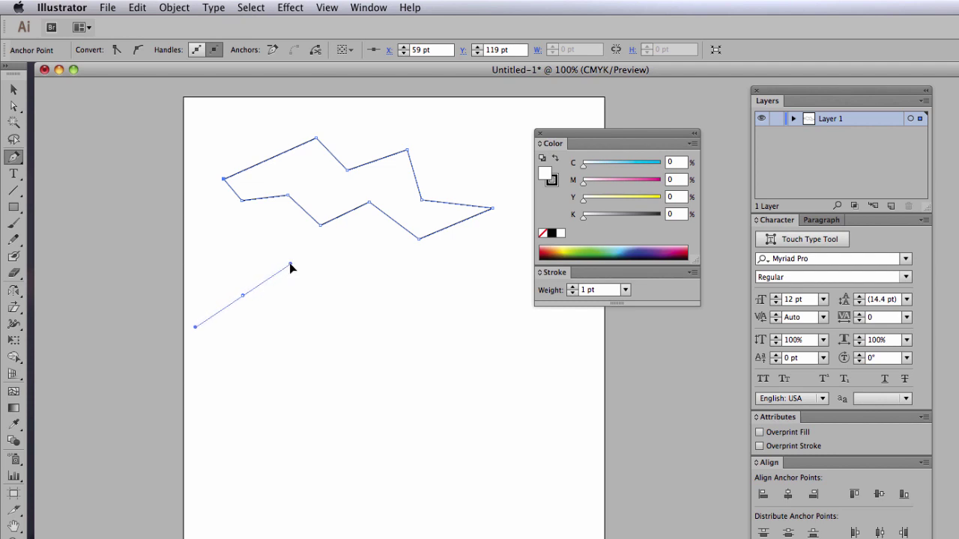
pyautogui.moveTo(290, 267); pyautogui.dragTo(291, 269)
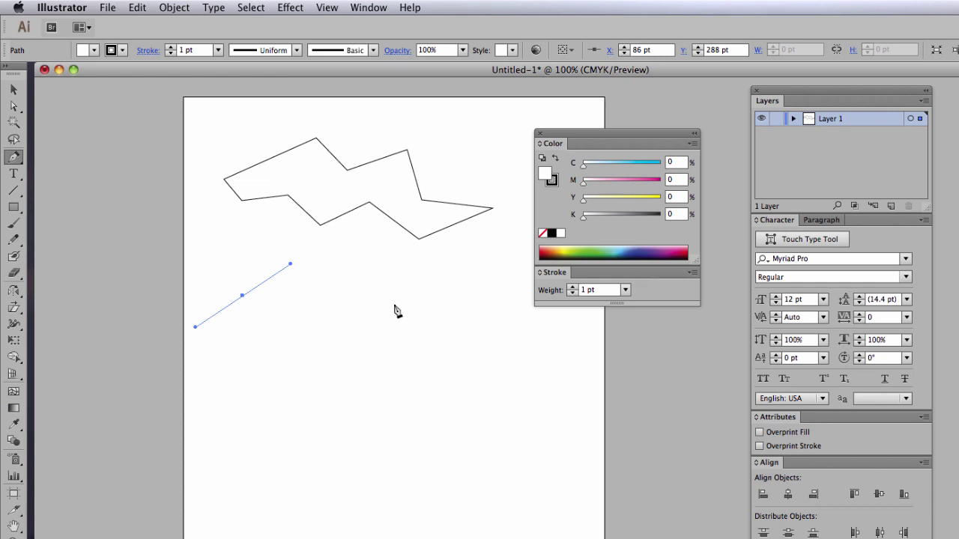
pyautogui.moveTo(394, 303); pyautogui.dragTo(420, 347)
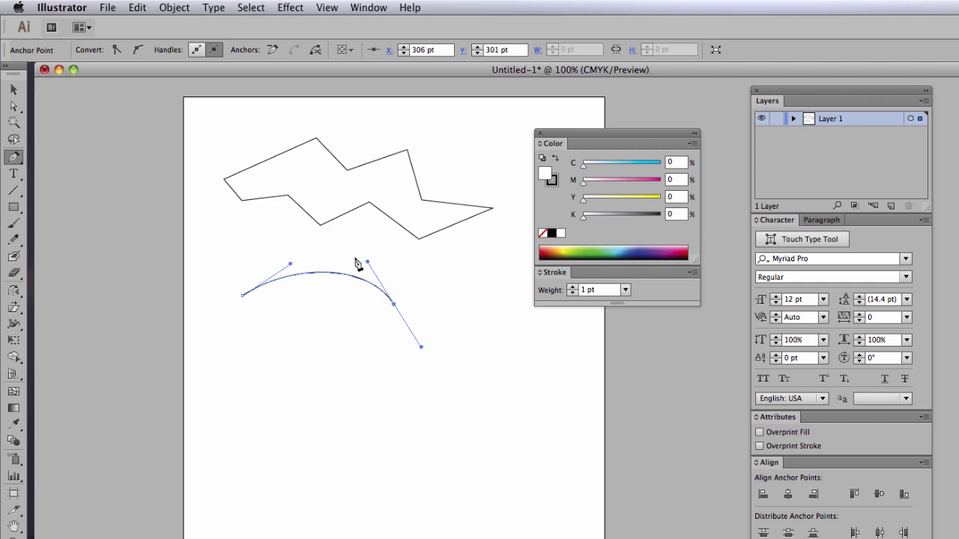
pyautogui.click(502, 343)
pyautogui.moveTo(505, 342); pyautogui.dragTo(531, 335)
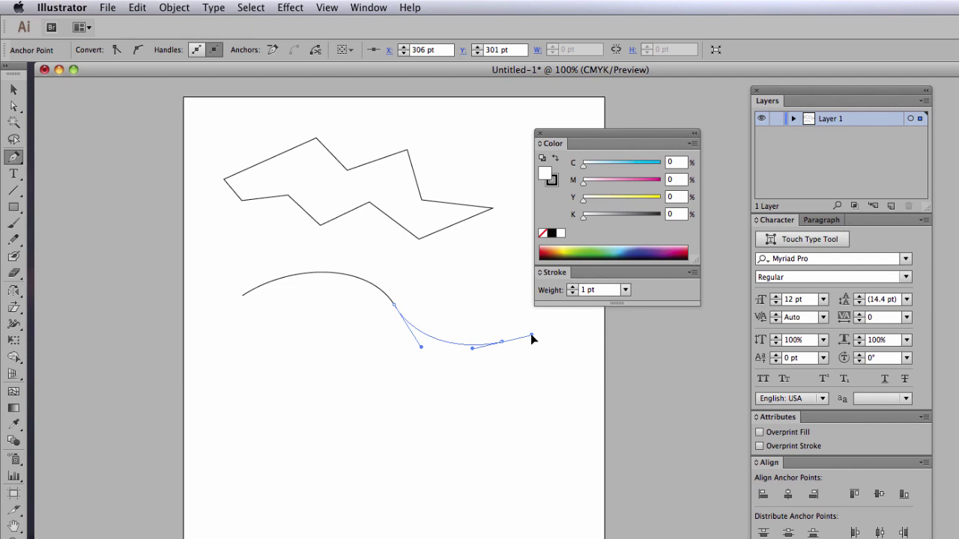
pyautogui.moveTo(531, 336); pyautogui.dragTo(560, 332)
pyautogui.moveTo(564, 332)
pyautogui.mouseDown()
pyautogui.moveTo(549, 334)
pyautogui.moveTo(609, 323)
pyautogui.moveTo(537, 330)
pyautogui.moveTo(554, 323)
pyautogui.moveTo(524, 336)
pyautogui.moveTo(567, 334)
pyautogui.moveTo(540, 337)
pyautogui.moveTo(558, 339)
pyautogui.mouseUp()
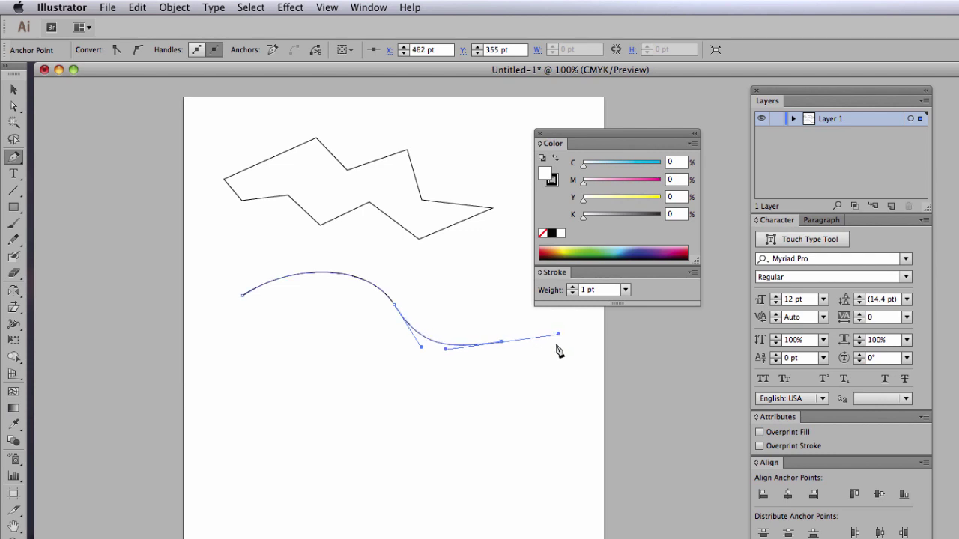
# Step: Add a lower-right and a bottom-left smooth anchor so the curve loops back along the bottom
pyautogui.click(495, 413)
pyautogui.moveTo(494, 412); pyautogui.dragTo(346, 408)
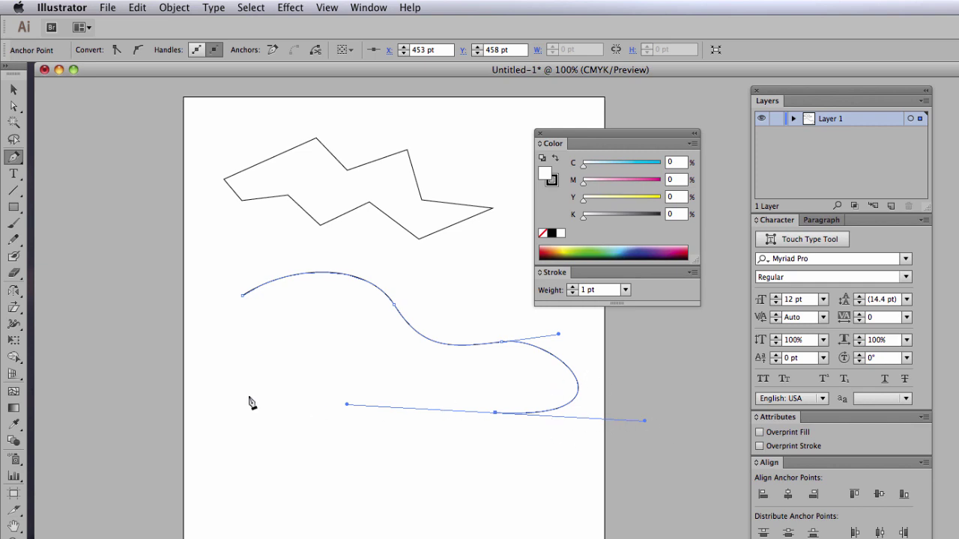
pyautogui.moveTo(254, 416); pyautogui.dragTo(211, 392)
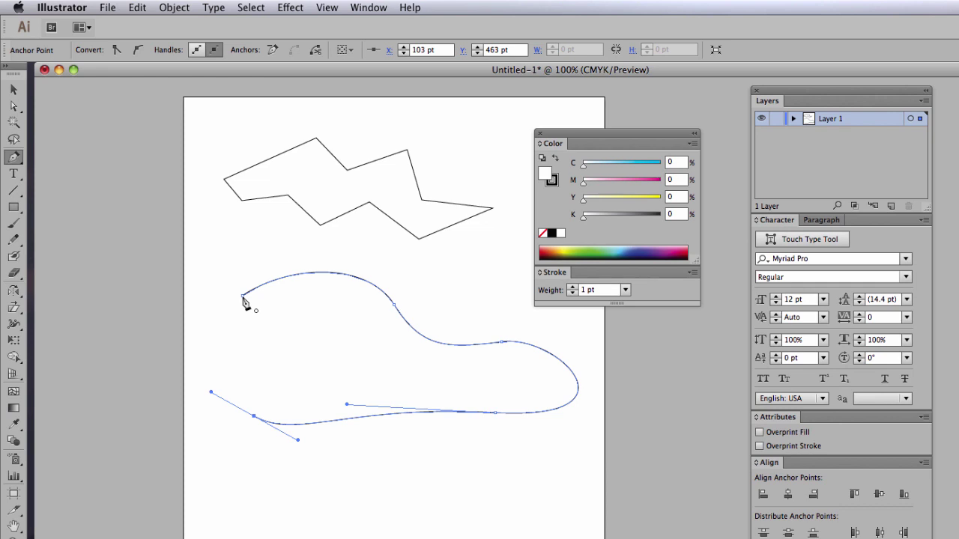
# Step: Drag on the curve's starting anchor to close it smoothly into a rounded blob
pyautogui.moveTo(243, 298); pyautogui.dragTo(287, 260)
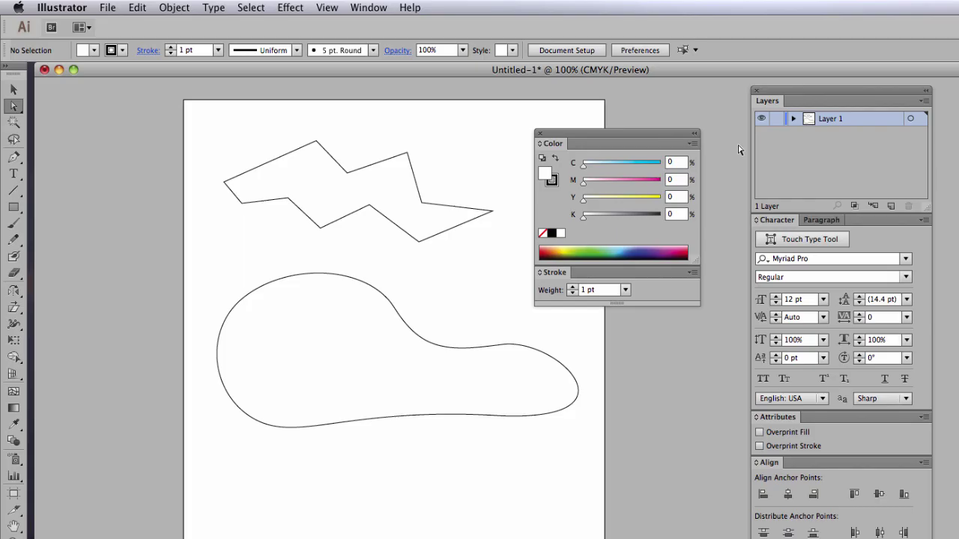
# Step: Select the blob path with Direct Selection and pick the anchor on its upper curve
pyautogui.click(374, 289)
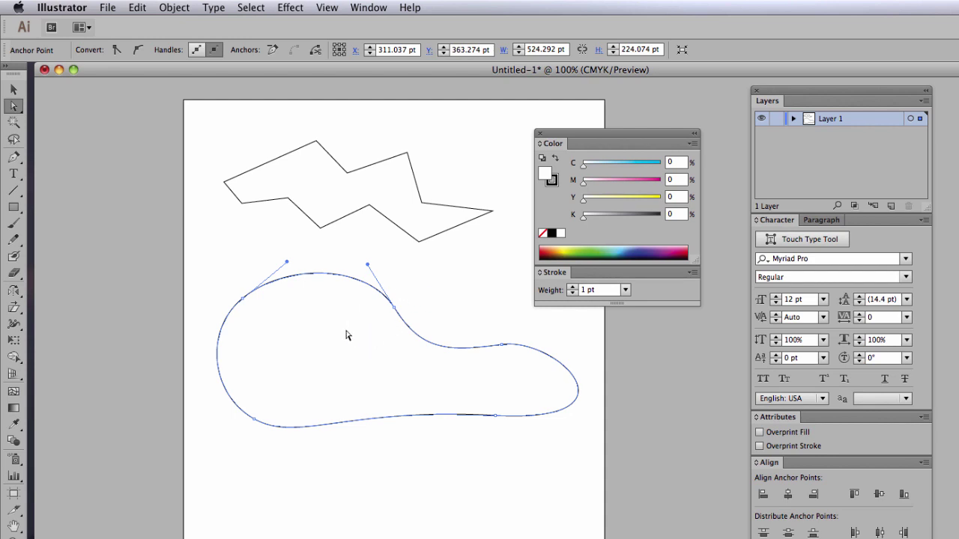
pyautogui.click(394, 307)
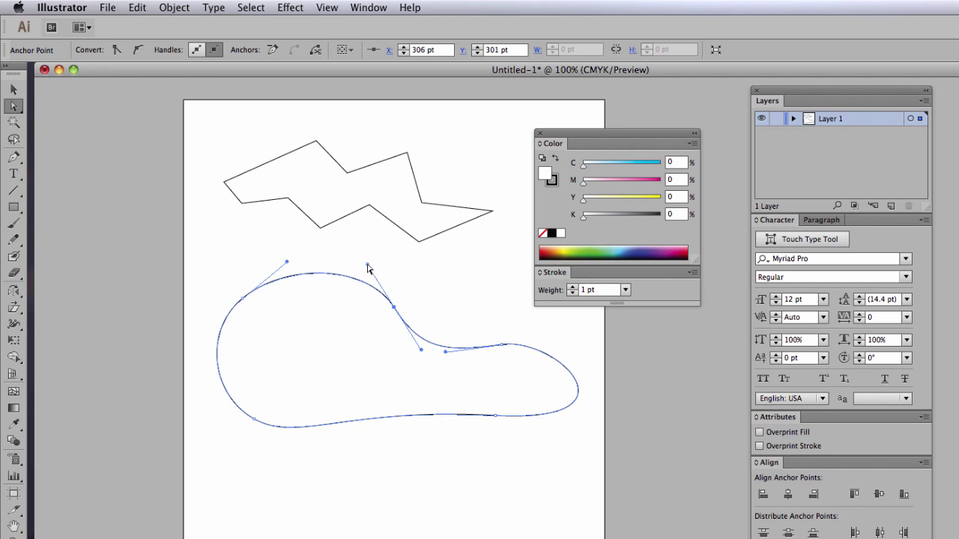
# Step: Try several handle angles on the upper anchor, settling on a taller, steeper bend, then select both paths
pyautogui.moveTo(367, 266); pyautogui.dragTo(334, 359)
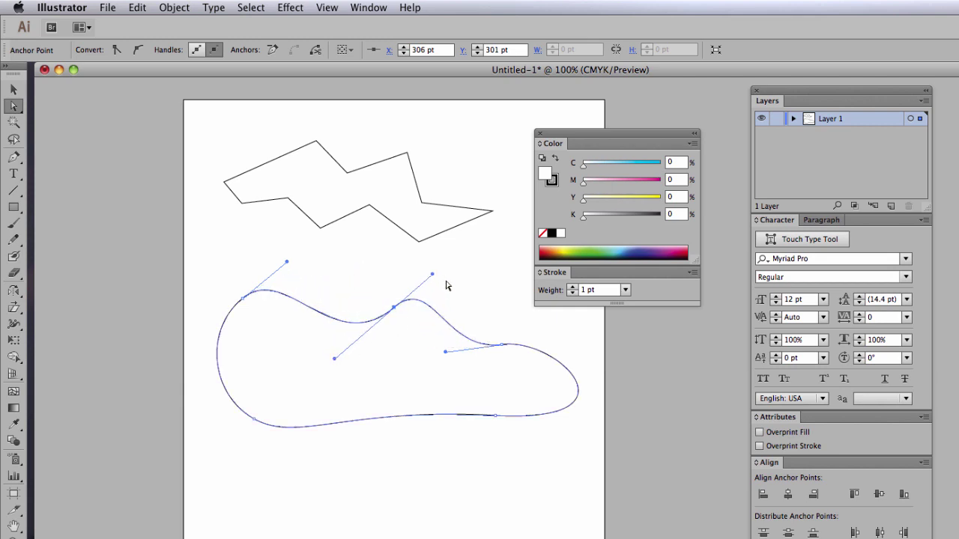
pyautogui.moveTo(433, 276); pyautogui.dragTo(406, 367)
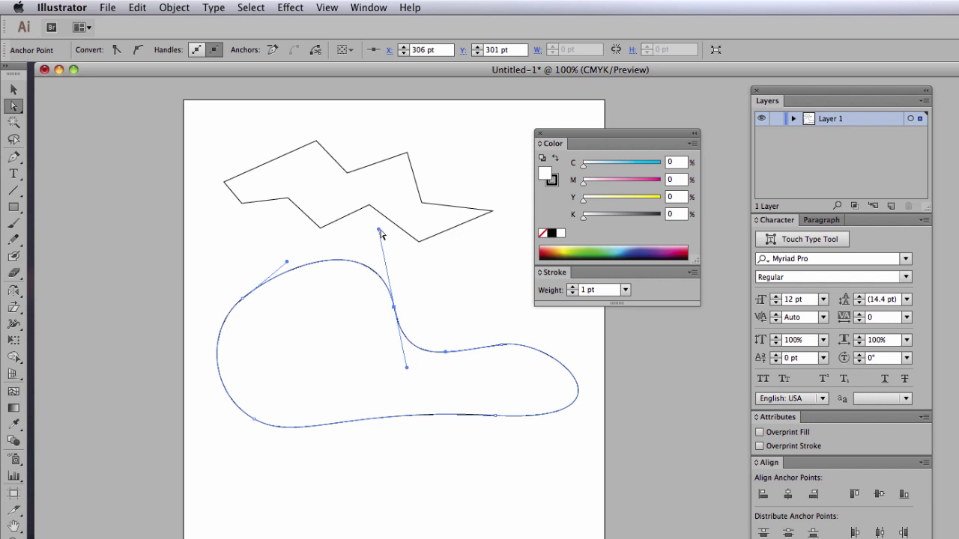
pyautogui.moveTo(378, 230); pyautogui.dragTo(316, 339)
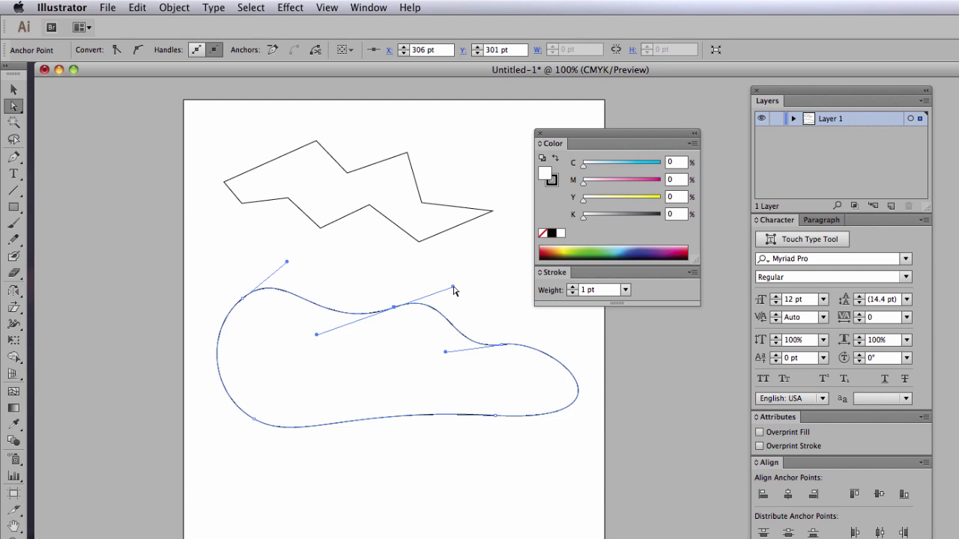
pyautogui.moveTo(453, 287); pyautogui.dragTo(411, 345)
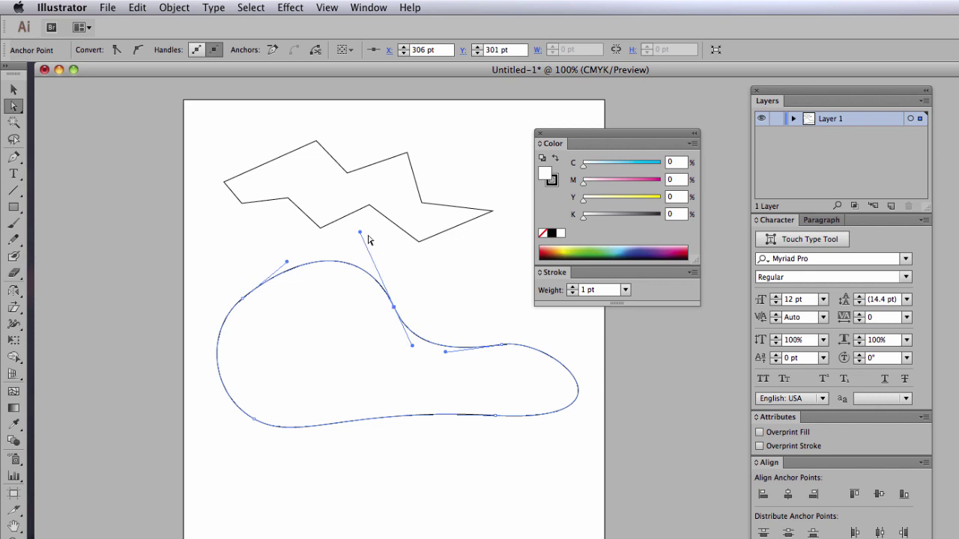
pyautogui.moveTo(360, 234); pyautogui.dragTo(327, 315)
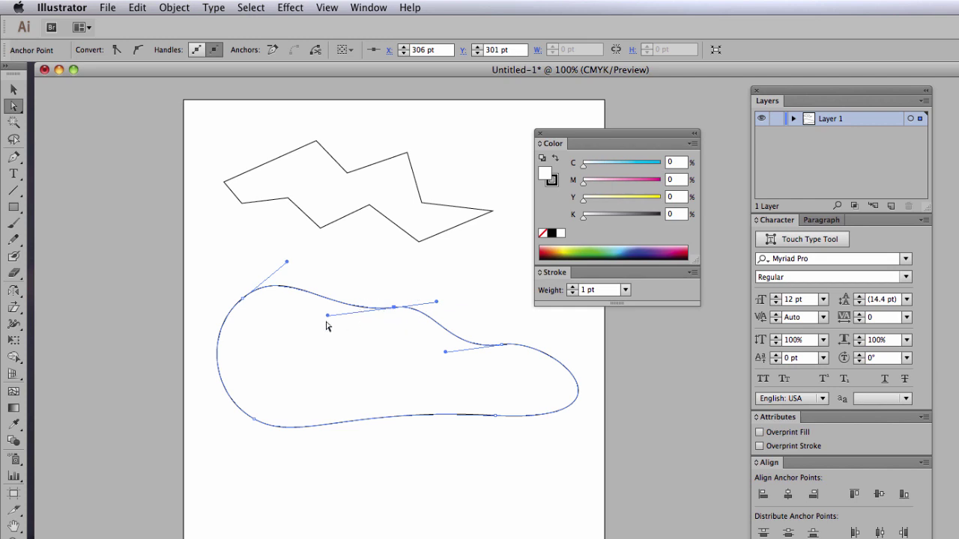
pyautogui.moveTo(328, 316); pyautogui.dragTo(371, 242)
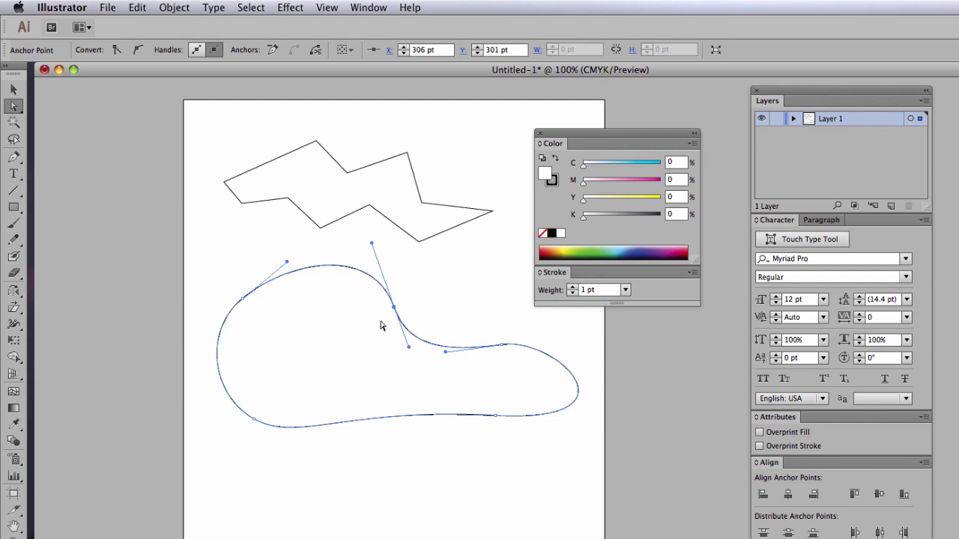
pyautogui.moveTo(174, 113); pyautogui.dragTo(619, 458)
# Step: Delete the selected zigzag and blob, leaving the artboard blank
pyautogui.press('Delete')
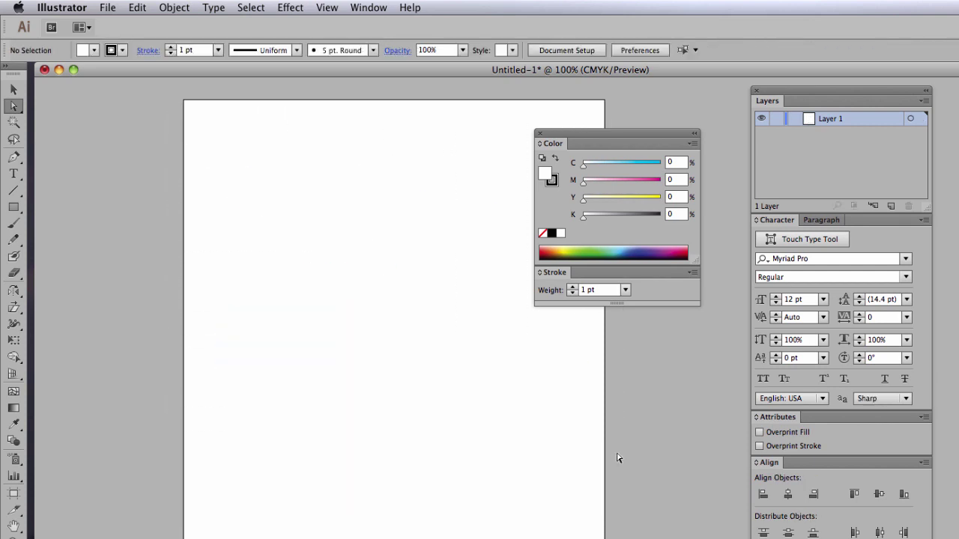
pyautogui.hscroll(-1, 618, 457)
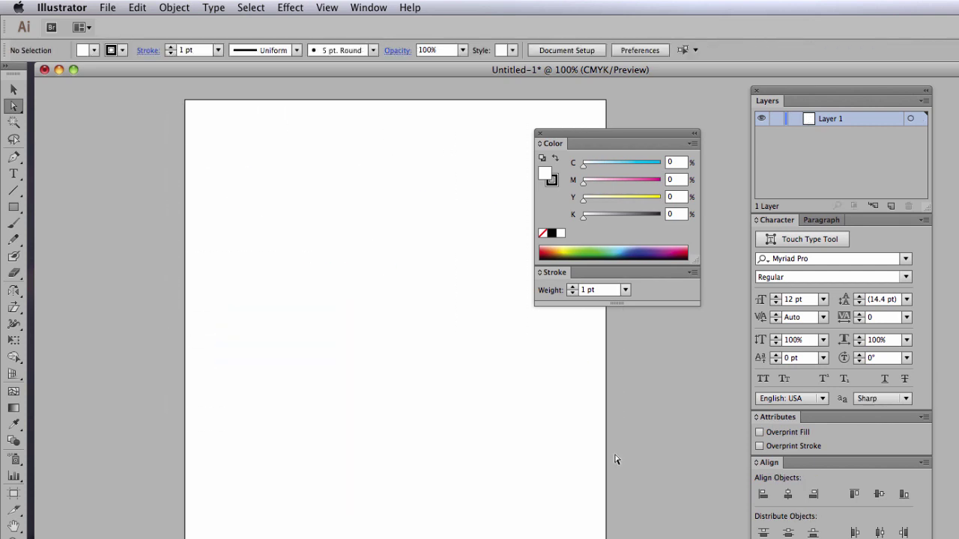
pyautogui.click(13, 158)
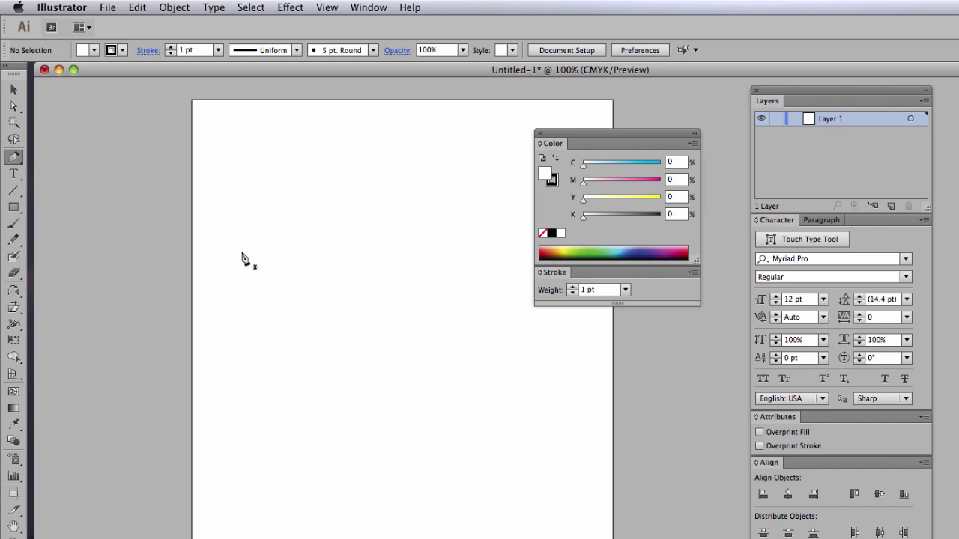
# Step: Start a new path with a smooth lower-left anchor, curving up to a smooth top anchor at X 325 pt, Y 108 pt
pyautogui.moveTo(264, 243); pyautogui.dragTo(295, 233)
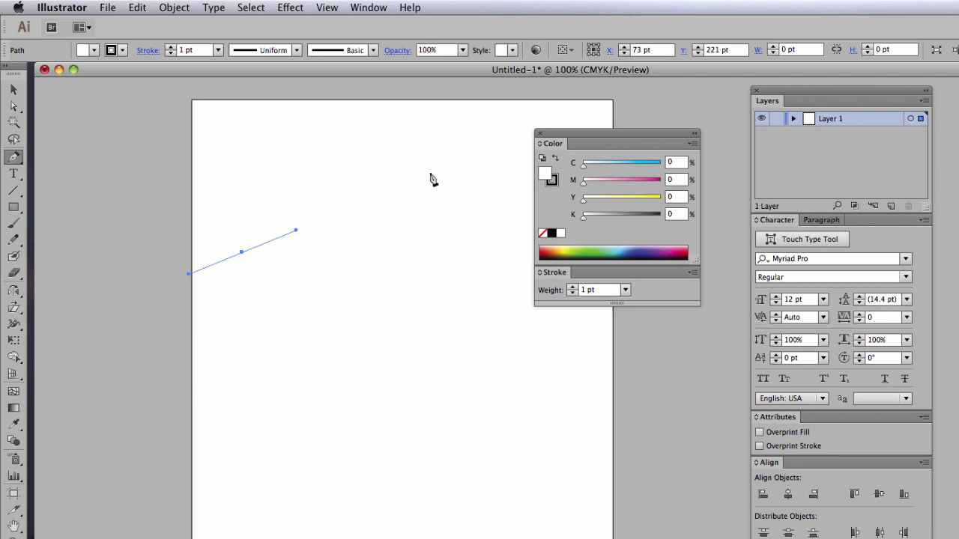
pyautogui.moveTo(415, 174); pyautogui.dragTo(507, 180)
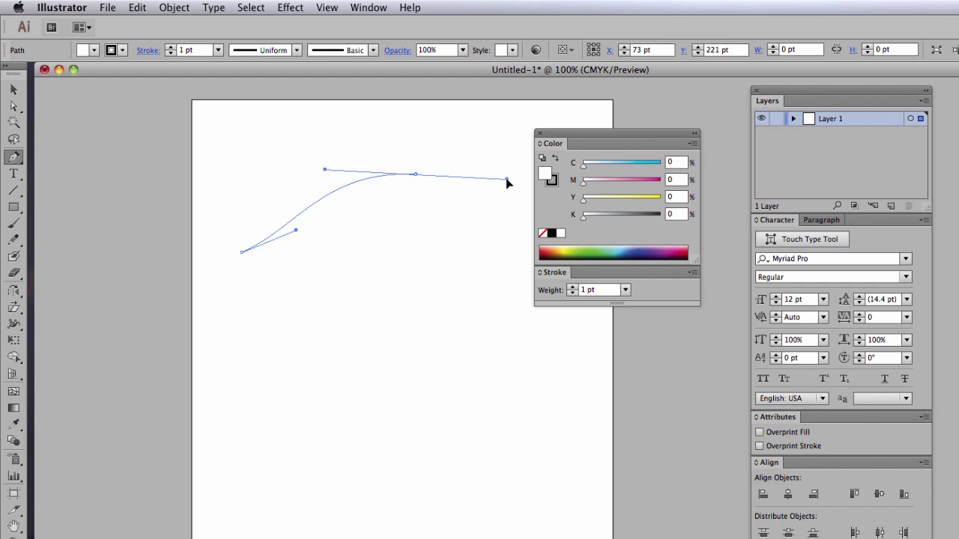
pyautogui.moveTo(508, 180)
pyautogui.mouseDown()
pyautogui.moveTo(505, 212)
pyautogui.moveTo(505, 182)
pyautogui.moveTo(460, 189)
pyautogui.moveTo(505, 187)
pyautogui.moveTo(436, 180)
pyautogui.moveTo(501, 184)
pyautogui.mouseUp()
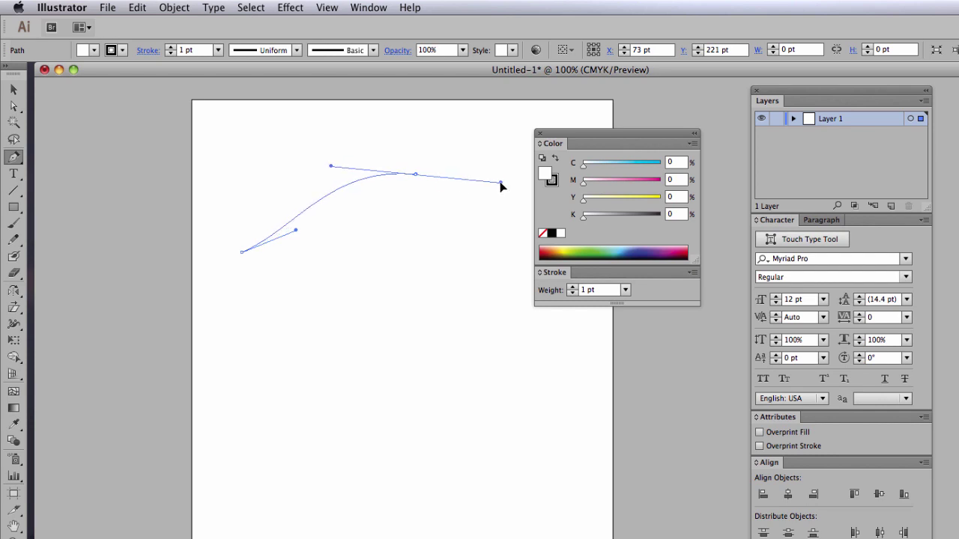
pyautogui.moveTo(500, 182)
pyautogui.mouseDown()
pyautogui.moveTo(480, 182)
pyautogui.moveTo(506, 183)
pyautogui.mouseUp()
pyautogui.moveTo(505, 182); pyautogui.dragTo(505, 183)
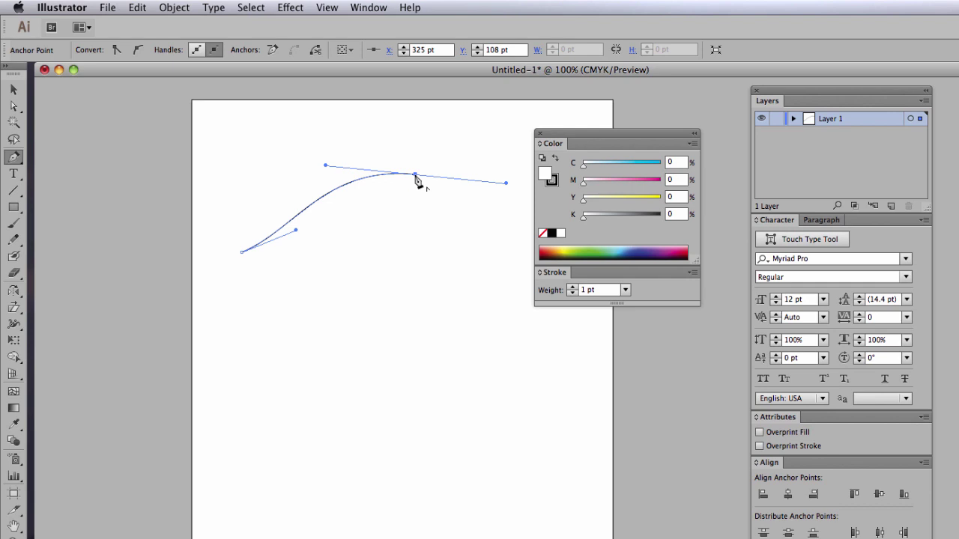
# Step: Turn the top anchor into a corner with a down-left handle, then add a lower-right anchor to curl the wave
pyautogui.click(415, 176)
pyautogui.moveTo(414, 175); pyautogui.dragTo(360, 206)
pyautogui.moveTo(454, 266); pyautogui.dragTo(539, 278)
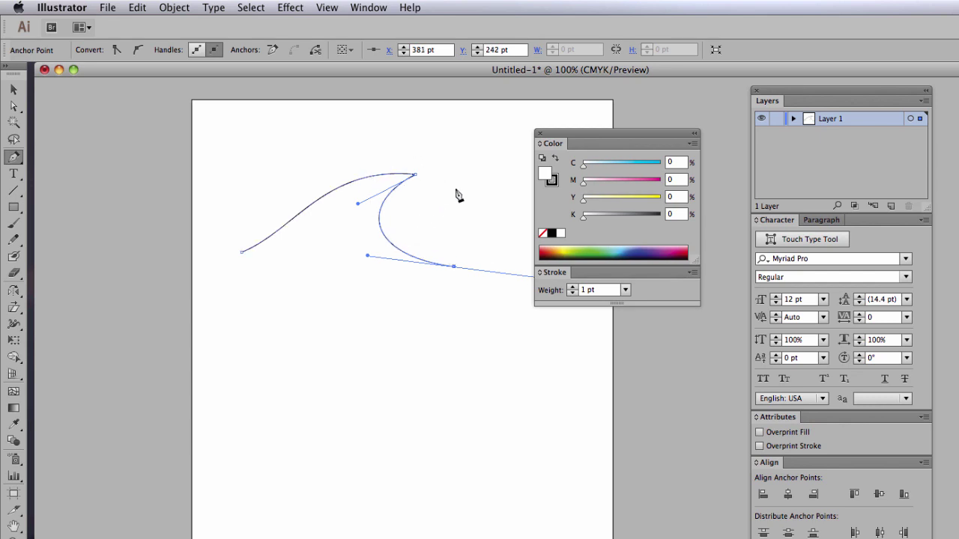
# Step: Using Direct Selection, drag the top and right anchors' handles until the curve bulges into a second tall hump
pyautogui.click(13, 109)
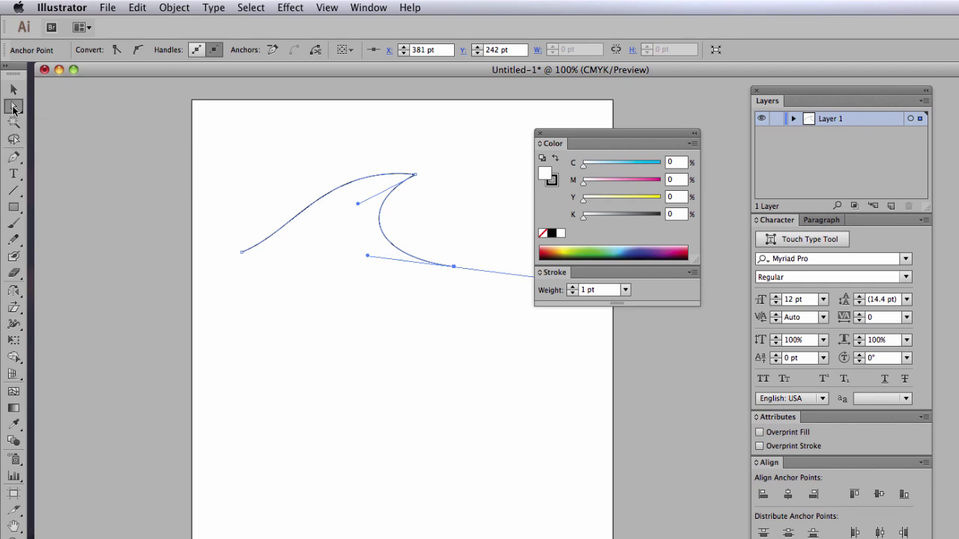
pyautogui.click(416, 175)
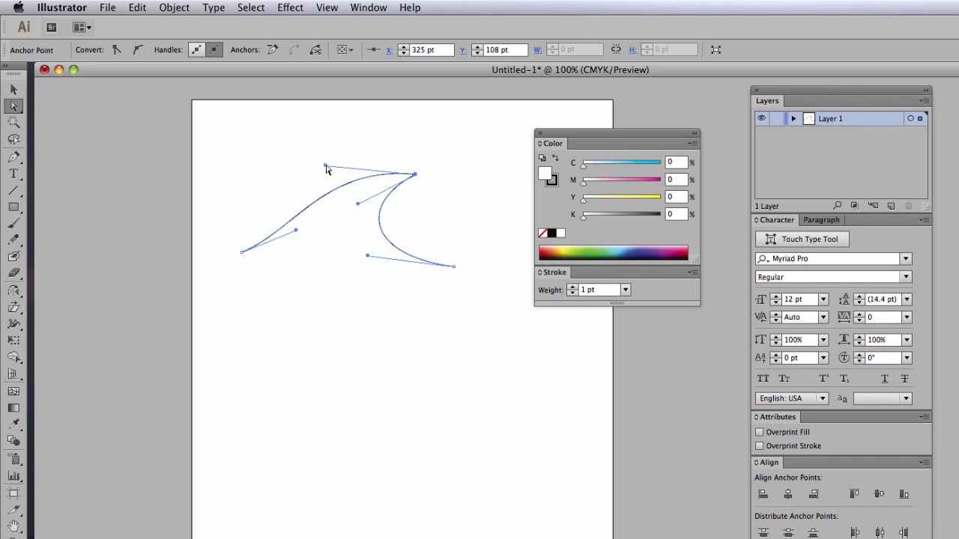
pyautogui.moveTo(324, 163)
pyautogui.mouseDown()
pyautogui.moveTo(342, 128)
pyautogui.moveTo(351, 133)
pyautogui.moveTo(328, 171)
pyautogui.moveTo(330, 120)
pyautogui.moveTo(324, 152)
pyautogui.mouseUp()
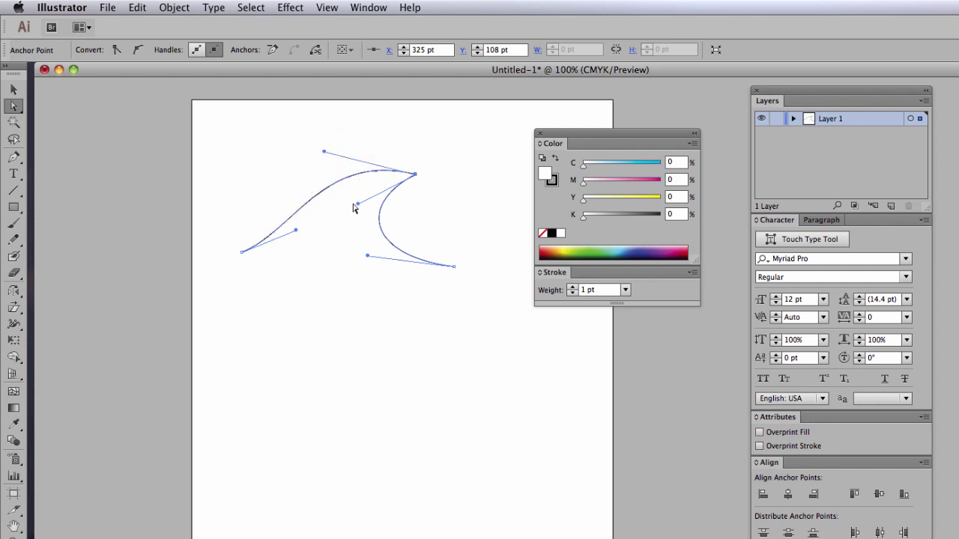
pyautogui.moveTo(357, 203); pyautogui.dragTo(409, 228)
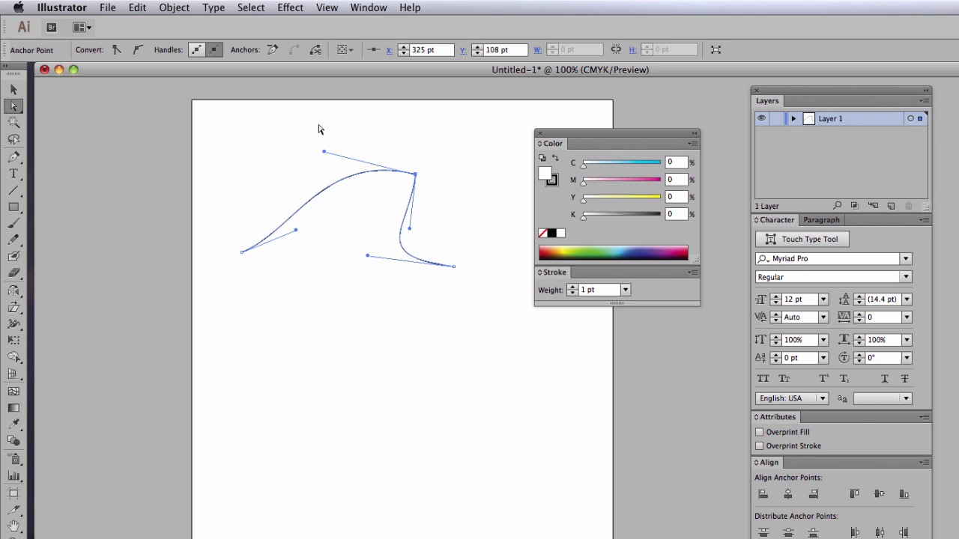
pyautogui.moveTo(409, 228); pyautogui.dragTo(368, 184)
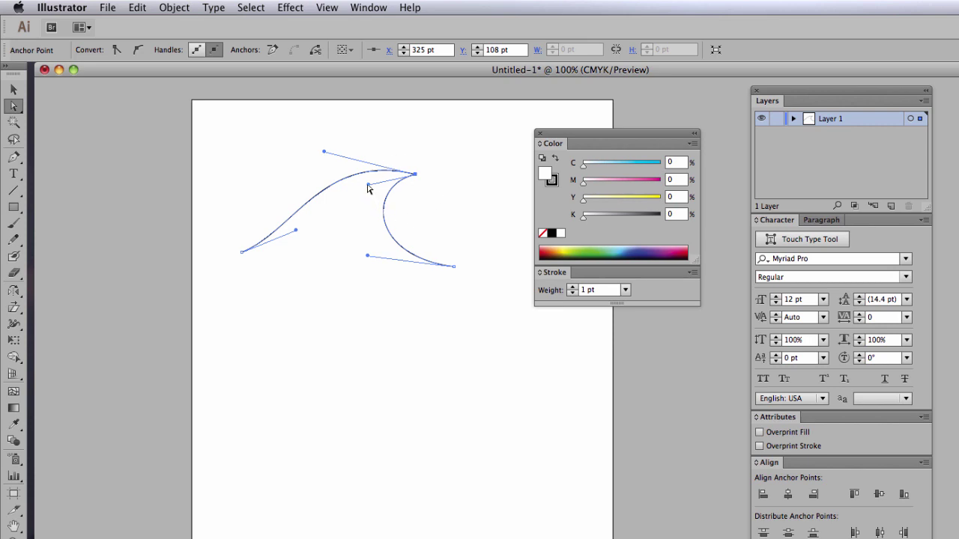
pyautogui.moveTo(367, 184); pyautogui.dragTo(348, 177)
pyautogui.moveTo(348, 182); pyautogui.dragTo(479, 94)
pyautogui.moveTo(368, 260); pyautogui.dragTo(505, 203)
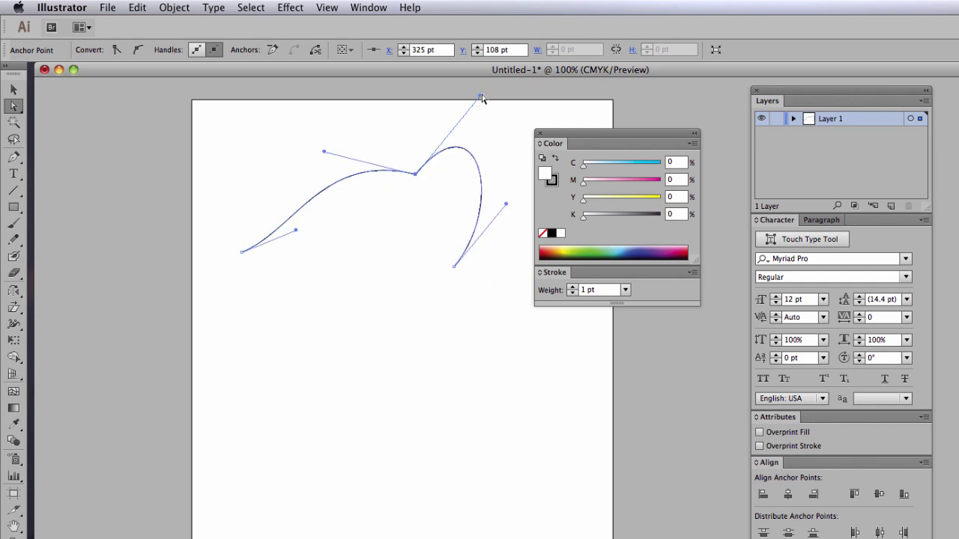
pyautogui.moveTo(480, 96); pyautogui.dragTo(433, 108)
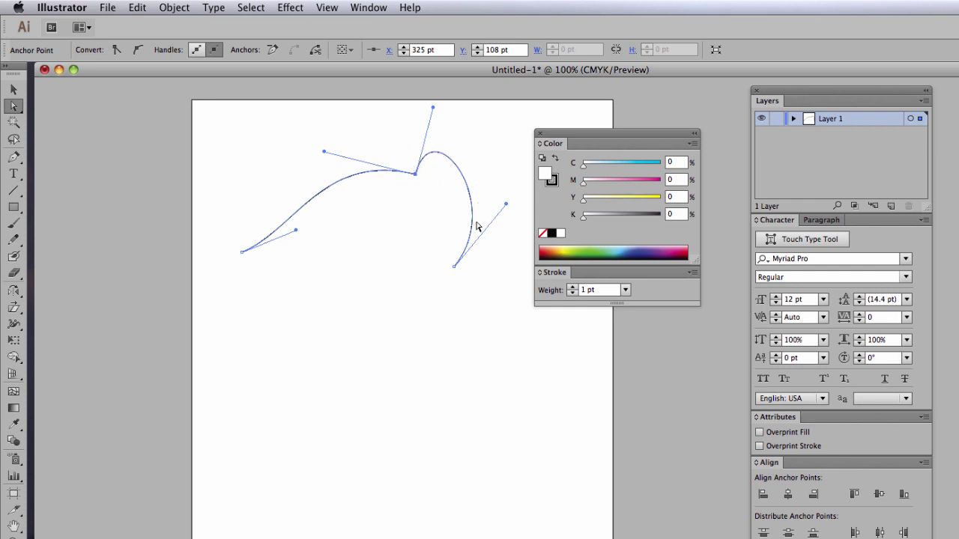
# Step: Resume the Pen path at its open end, add curved anchors around the bottom, and close it at the start point
pyautogui.click(12, 160)
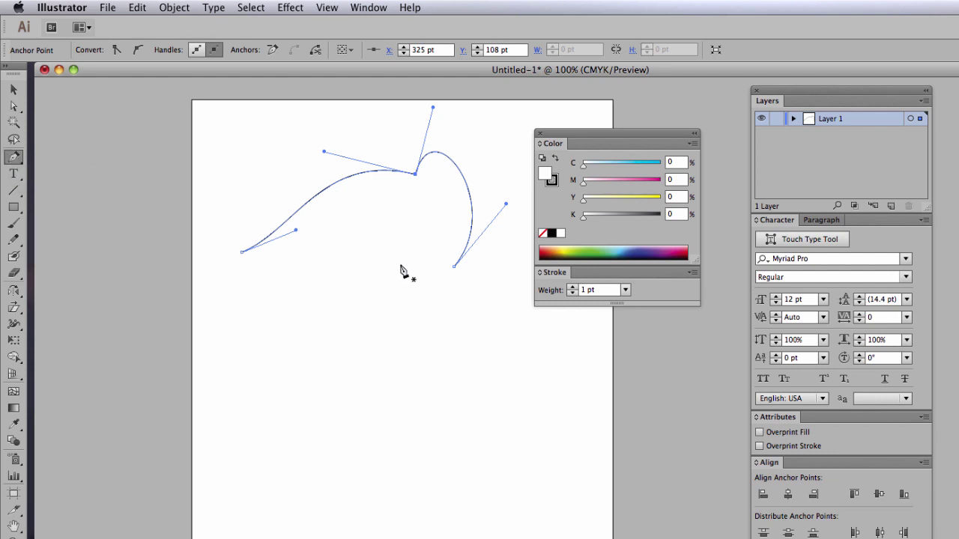
pyautogui.click(455, 266)
pyautogui.moveTo(494, 257); pyautogui.dragTo(513, 249)
pyautogui.moveTo(487, 315); pyautogui.dragTo(452, 335)
pyautogui.moveTo(341, 308); pyautogui.dragTo(308, 282)
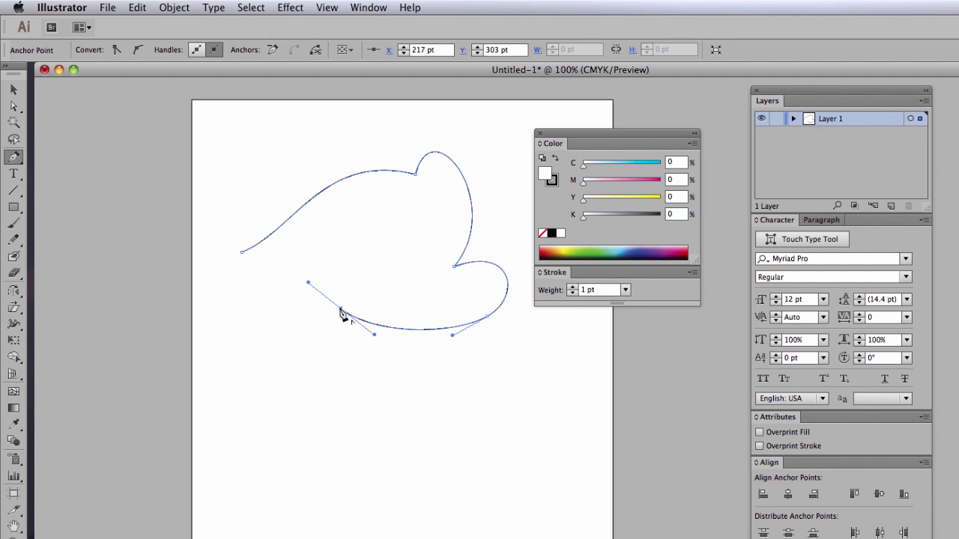
pyautogui.moveTo(341, 309); pyautogui.dragTo(337, 379)
pyautogui.click(391, 363)
pyautogui.moveTo(274, 323); pyautogui.dragTo(252, 299)
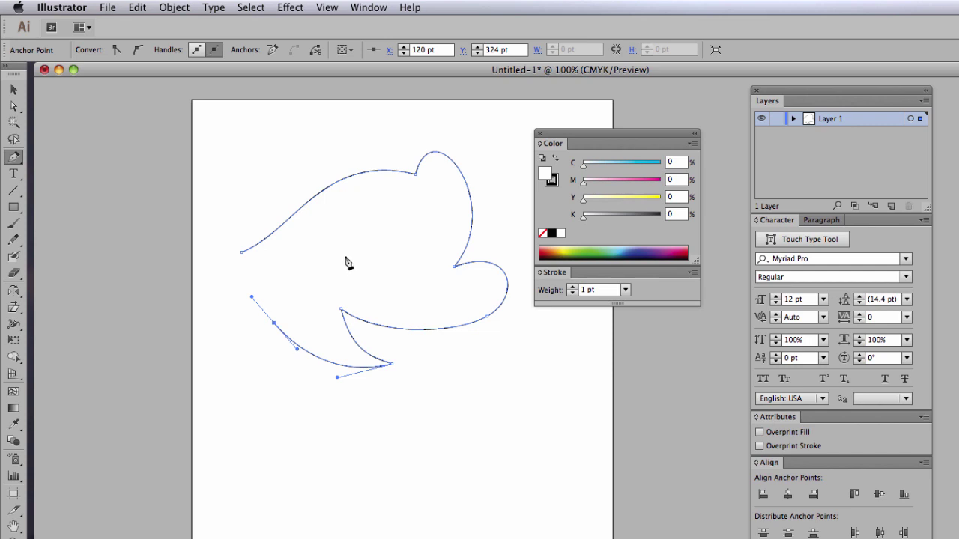
pyautogui.click(242, 254)
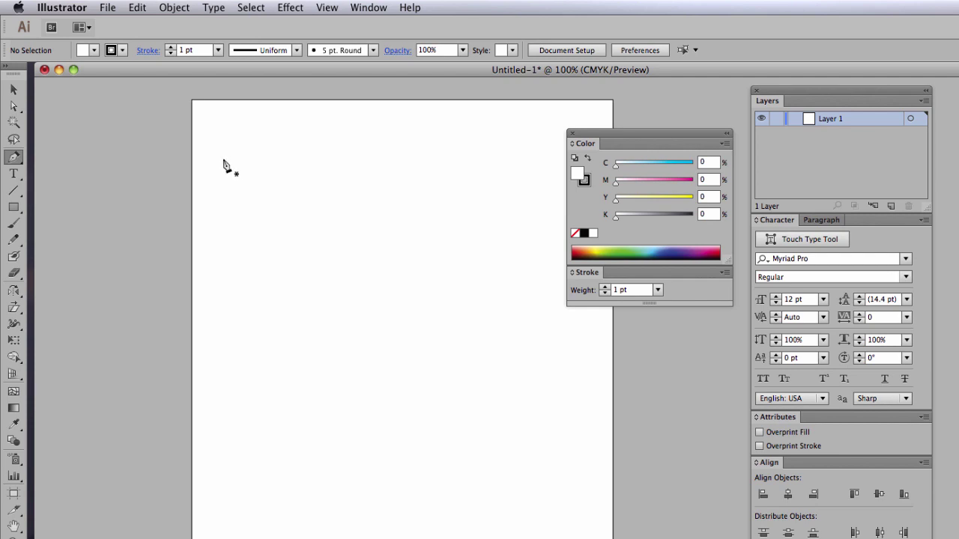
# Step: Place ten straight-segment points zigzagging right across the top and back left, then deselect the path
pyautogui.click(224, 159)
pyautogui.click(278, 129)
pyautogui.click(336, 140)
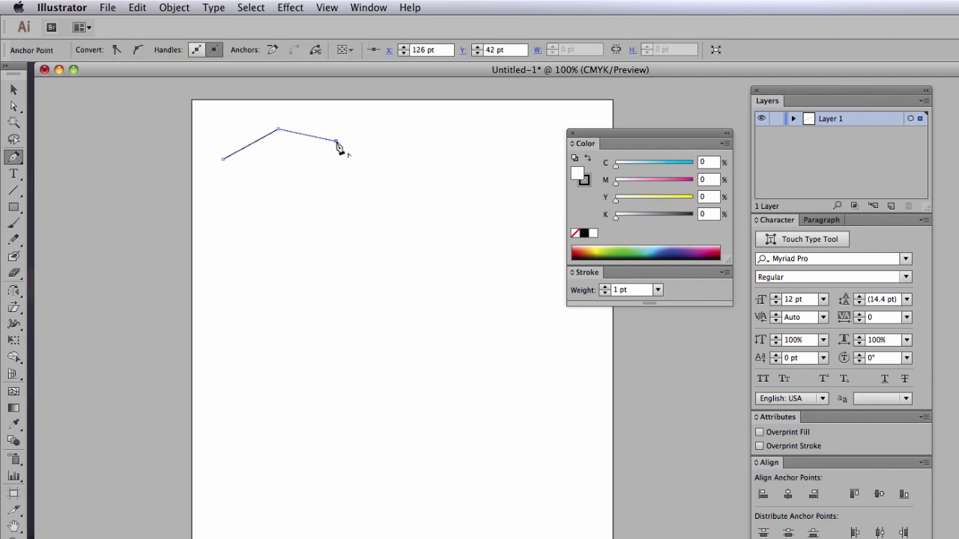
pyautogui.click(413, 134)
pyautogui.click(450, 160)
pyautogui.click(492, 157)
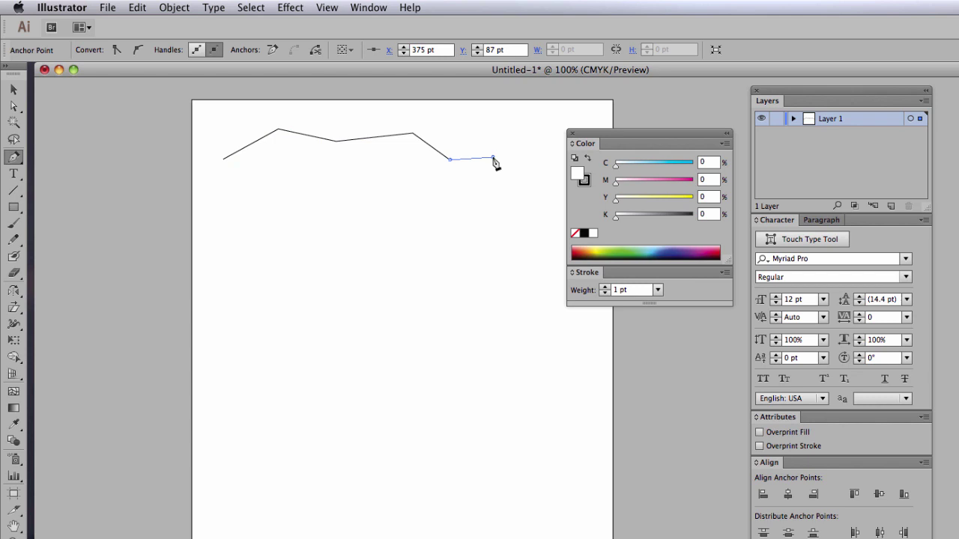
pyautogui.click(412, 185)
pyautogui.click(370, 165)
pyautogui.click(295, 168)
pyautogui.click(262, 161)
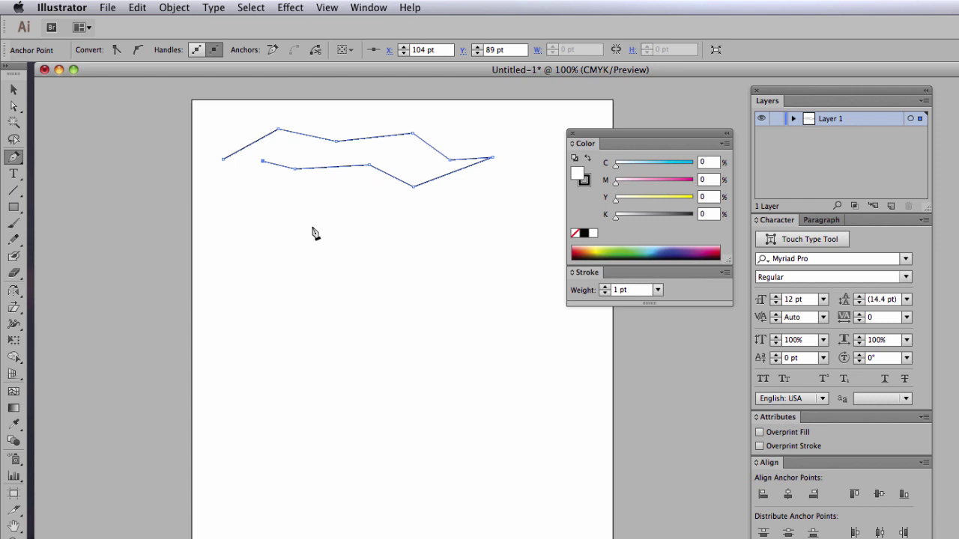
pyautogui.keyDown('super'); pyautogui.click(269, 255); pyautogui.keyUp('super')
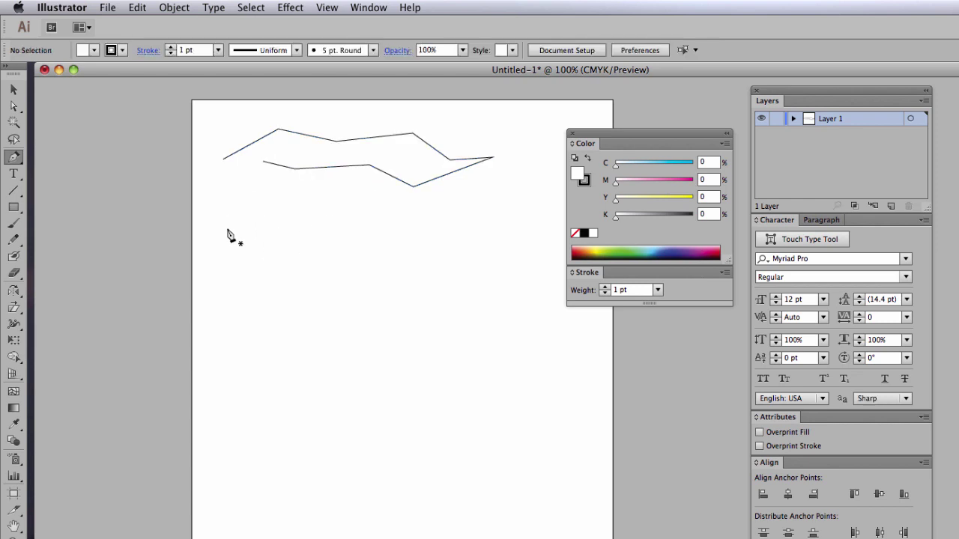
# Step: Draw a smooth open curve that runs right, hooks back around and returns leftward, then deselect it
pyautogui.moveTo(226, 225); pyautogui.dragTo(263, 209)
pyautogui.moveTo(347, 215); pyautogui.dragTo(391, 233)
pyautogui.moveTo(458, 226); pyautogui.dragTo(497, 217)
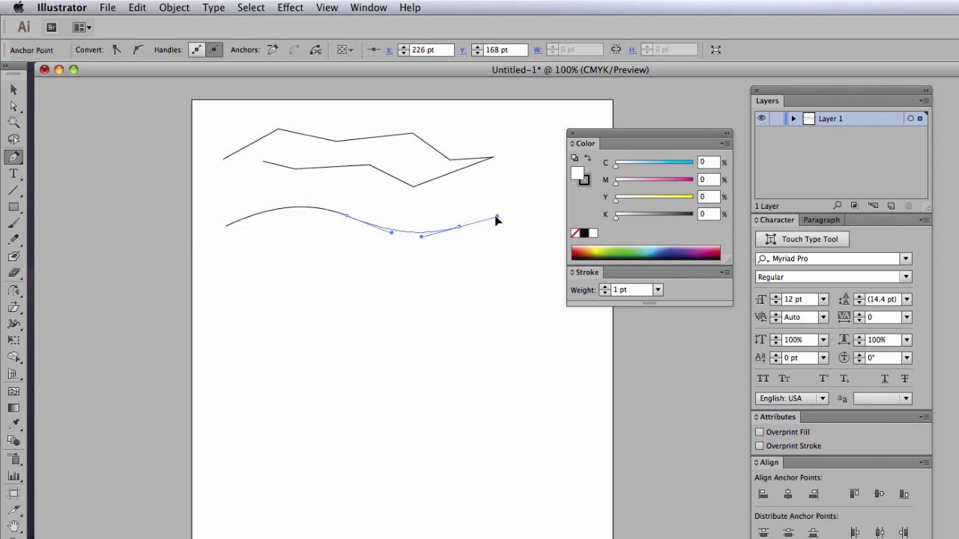
pyautogui.moveTo(462, 266); pyautogui.dragTo(416, 279)
pyautogui.moveTo(365, 258); pyautogui.dragTo(335, 249)
pyautogui.moveTo(247, 251); pyautogui.dragTo(209, 261)
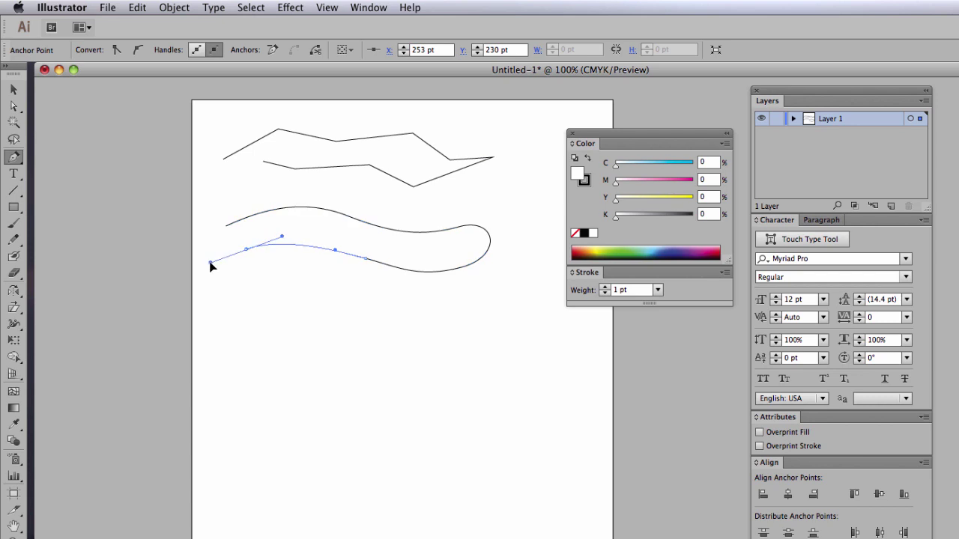
pyautogui.keyDown('super'); pyautogui.click(309, 313); pyautogui.keyUp('super')
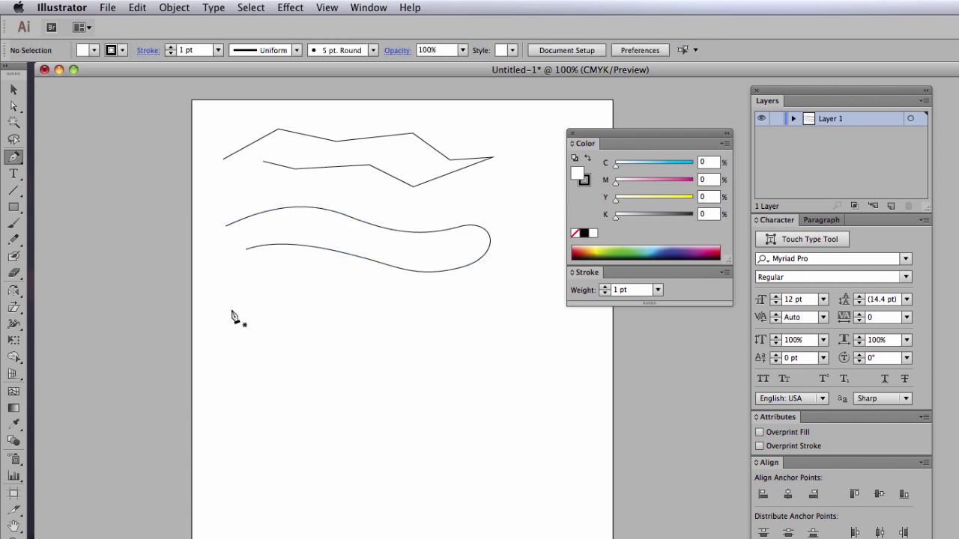
# Step: Draw a second wave further down that turns back left and ends in a downward curl, then deselect
pyautogui.moveTo(252, 301); pyautogui.dragTo(253, 300)
pyautogui.moveTo(360, 306); pyautogui.dragTo(390, 317)
pyautogui.moveTo(467, 312); pyautogui.dragTo(497, 299)
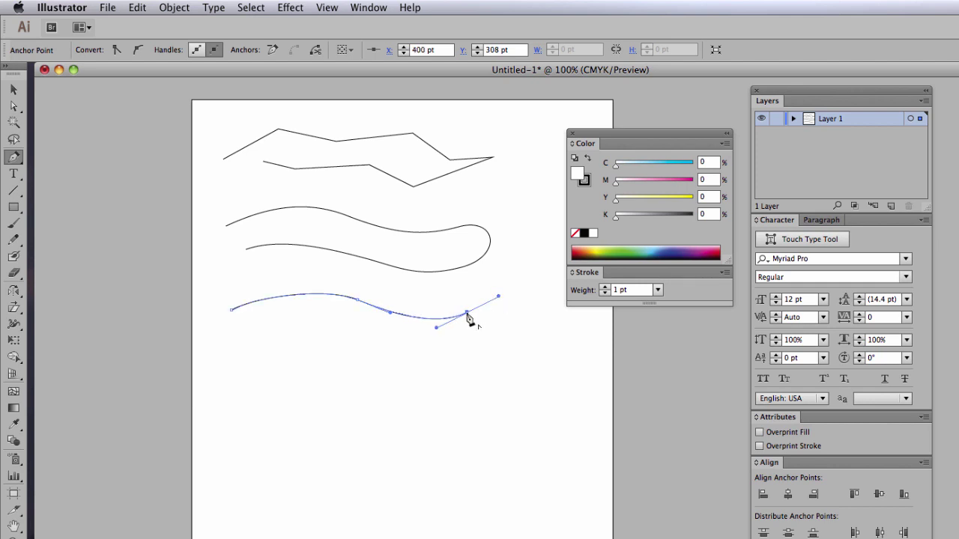
pyautogui.moveTo(466, 312); pyautogui.dragTo(432, 341)
pyautogui.moveTo(364, 330); pyautogui.dragTo(336, 322)
pyautogui.moveTo(267, 338); pyautogui.dragTo(248, 350)
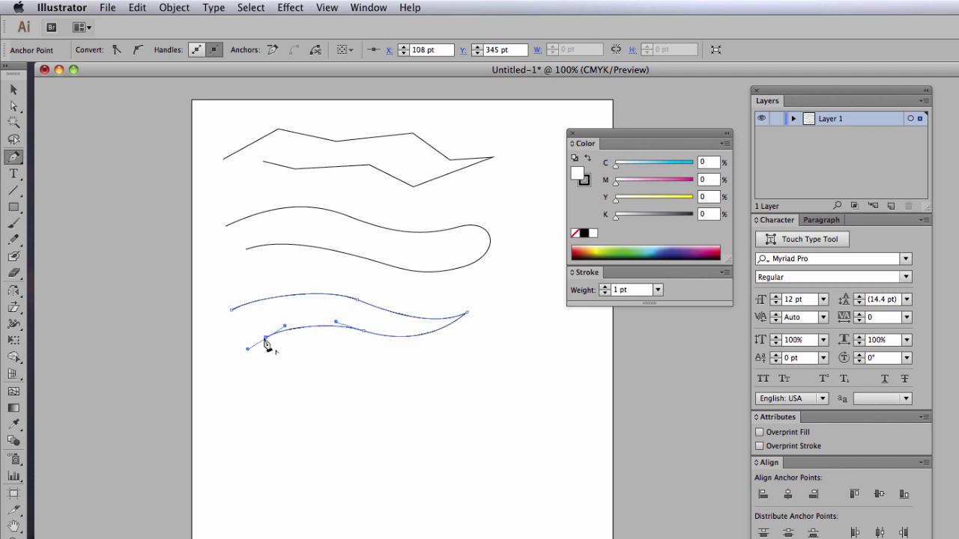
pyautogui.moveTo(266, 339); pyautogui.dragTo(309, 335)
pyautogui.moveTo(316, 370); pyautogui.dragTo(312, 387)
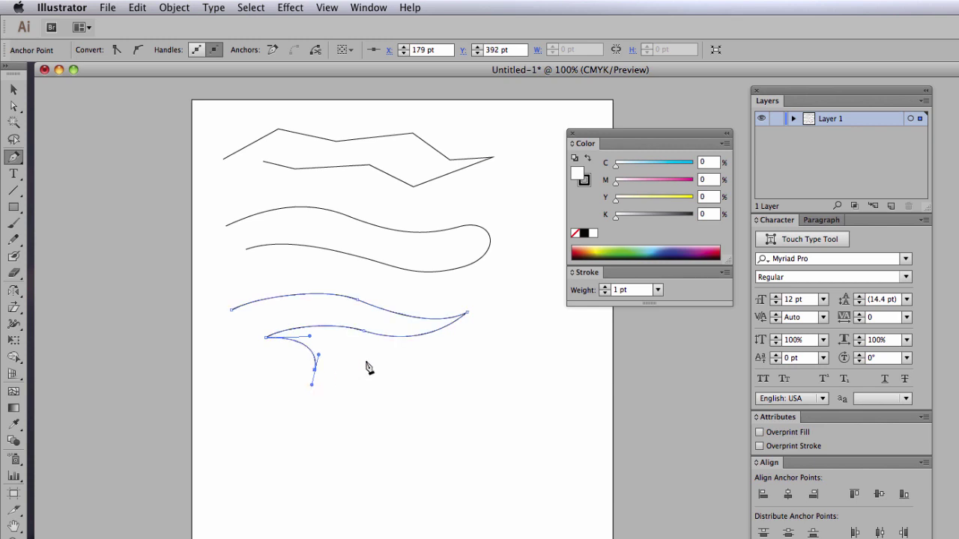
pyautogui.keyDown('super'); pyautogui.click(388, 363); pyautogui.keyUp('super')
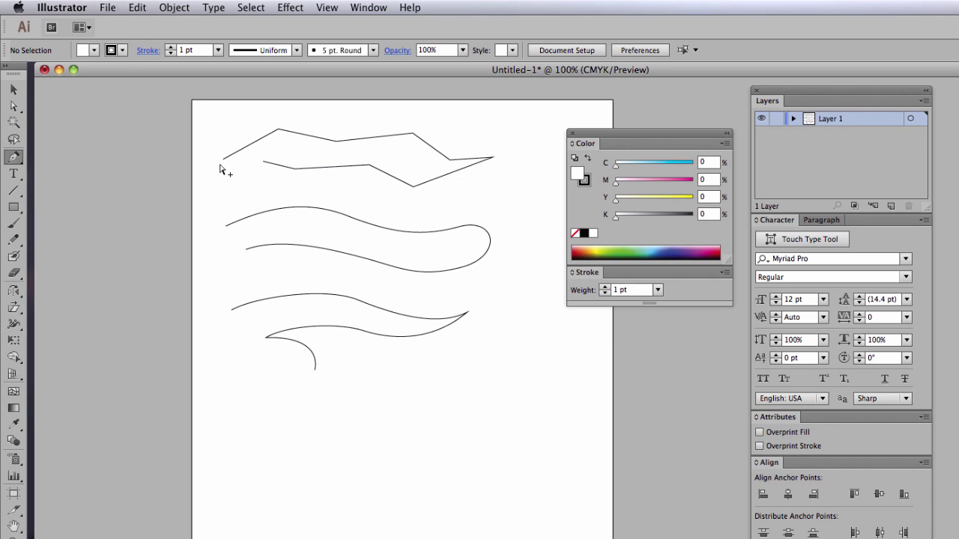
# Step: Select all paths with Cmd+A and delete them
pyautogui.press('super+a')
pyautogui.press('Delete')
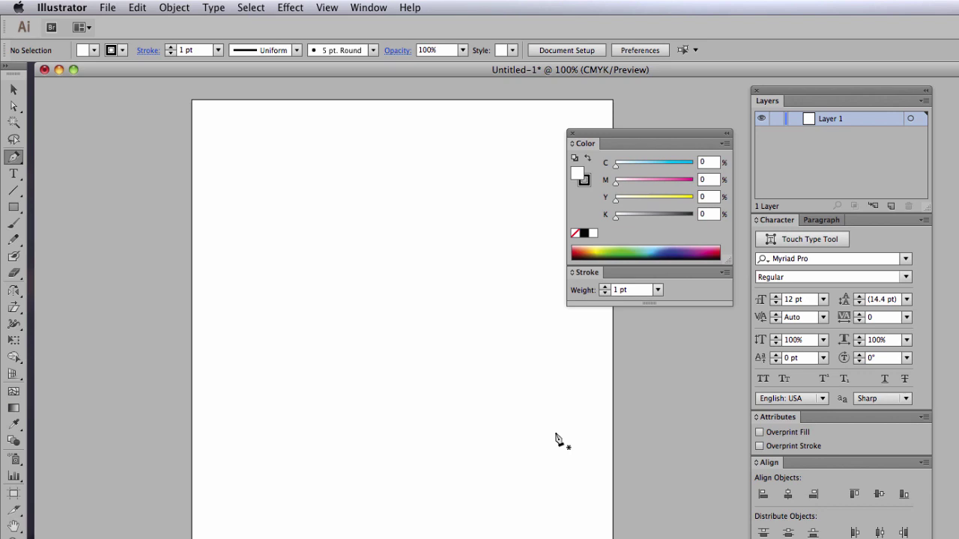
# Step: Zoom in to 200% and pan to the top-left corner of the blank artboard
pyautogui.click(404, 217)
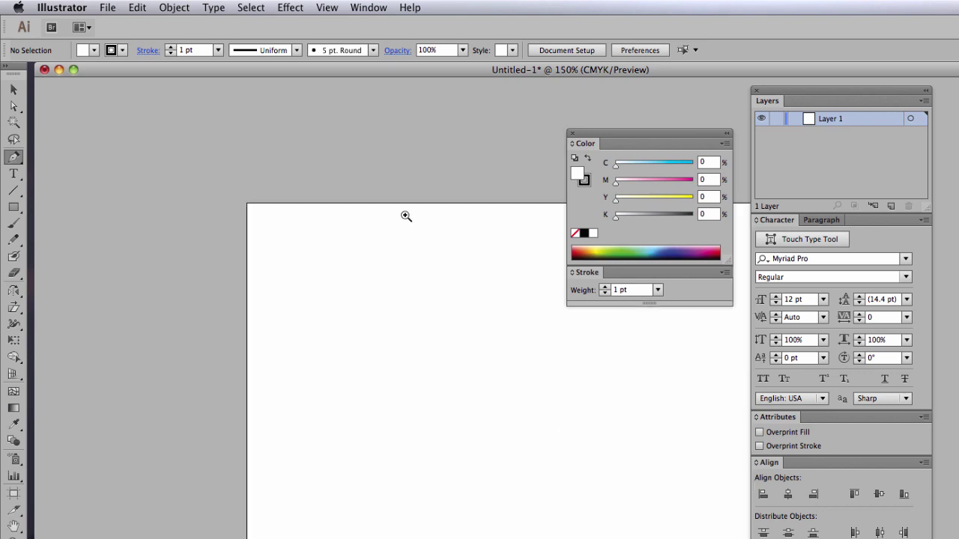
pyautogui.moveTo(463, 303); pyautogui.dragTo(285, 172)
pyautogui.click(237, 169)
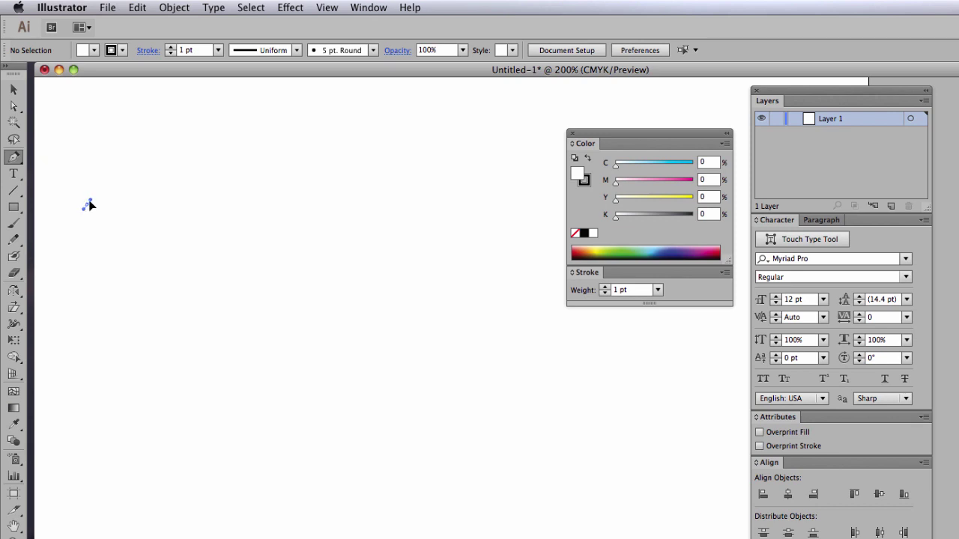
# Step: Draw a left-to-right Pen path of smooth anchors rising to a crest and curving down to a final point
pyautogui.moveTo(86, 205); pyautogui.dragTo(91, 201)
pyautogui.click(102, 190)
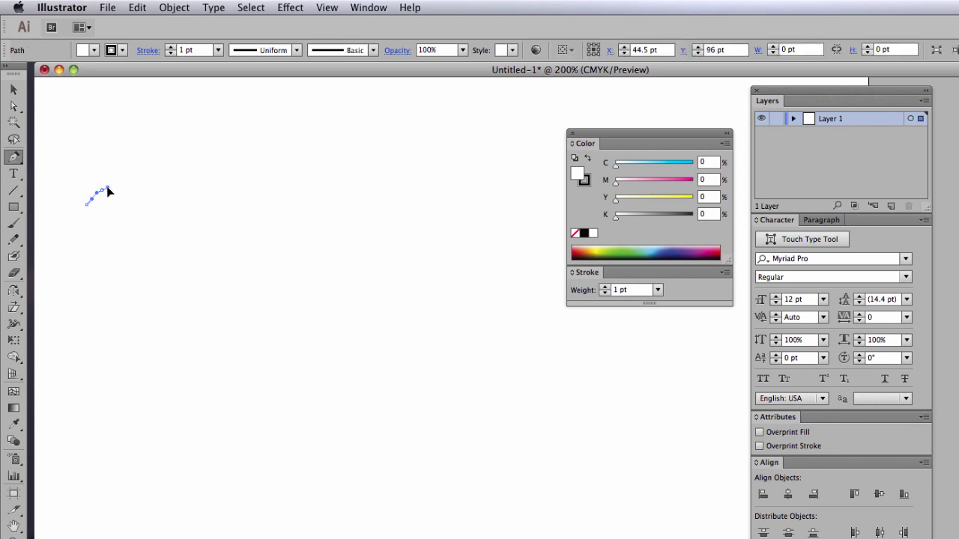
pyautogui.click(119, 184)
pyautogui.moveTo(138, 181); pyautogui.dragTo(218, 197)
pyautogui.moveTo(219, 185); pyautogui.dragTo(229, 170)
pyautogui.click(248, 168)
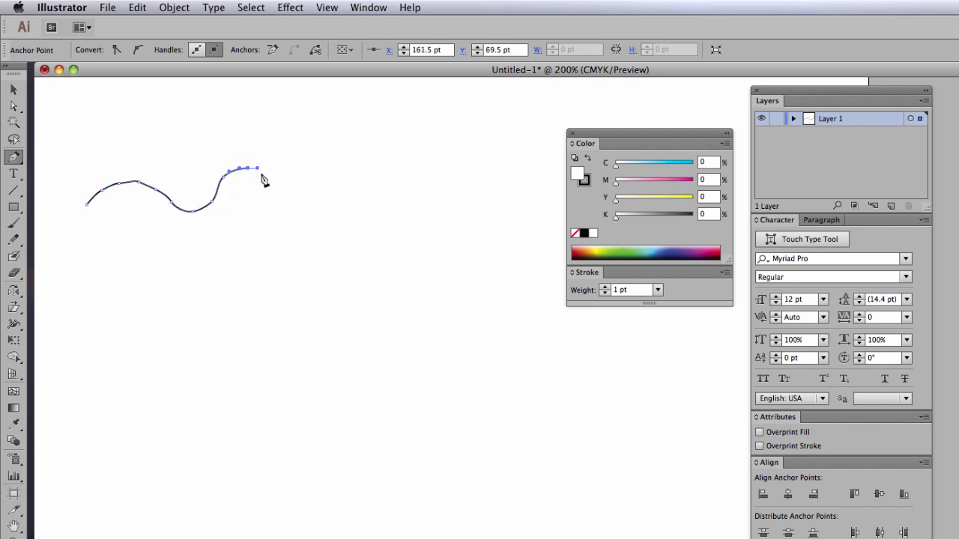
pyautogui.moveTo(271, 181); pyautogui.dragTo(402, 215)
pyautogui.click(417, 233)
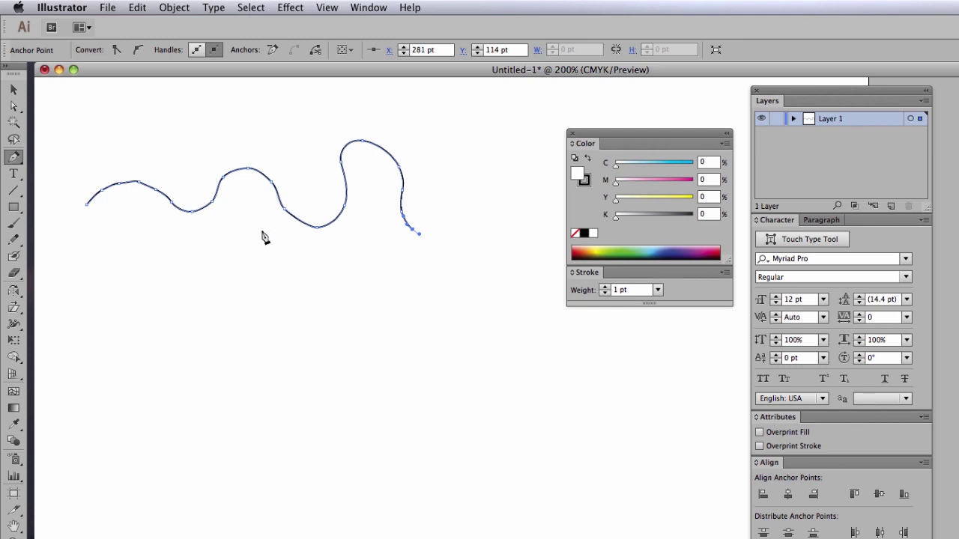
# Step: Raise the middle hump's anchors and drag its peak segment to remove the kink, then deselect
pyautogui.click(12, 109)
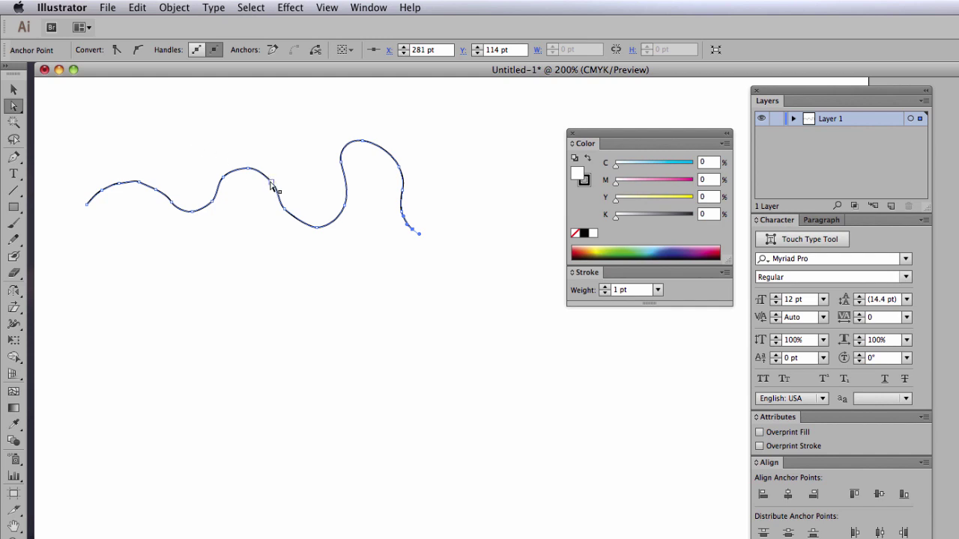
pyautogui.moveTo(271, 184); pyautogui.dragTo(249, 149)
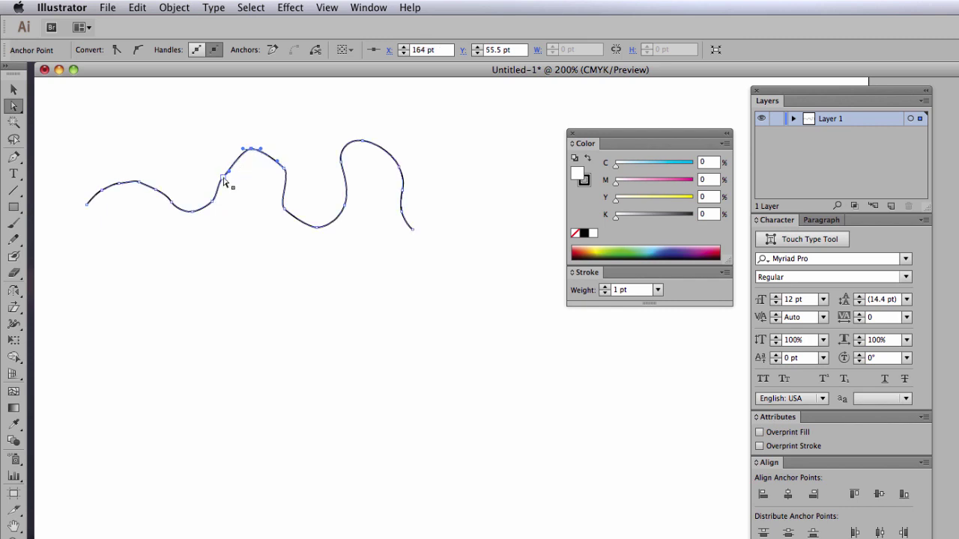
pyautogui.moveTo(223, 179)
pyautogui.mouseDown()
pyautogui.moveTo(213, 155)
pyautogui.moveTo(206, 175)
pyautogui.moveTo(214, 200)
pyautogui.moveTo(218, 189)
pyautogui.mouseUp()
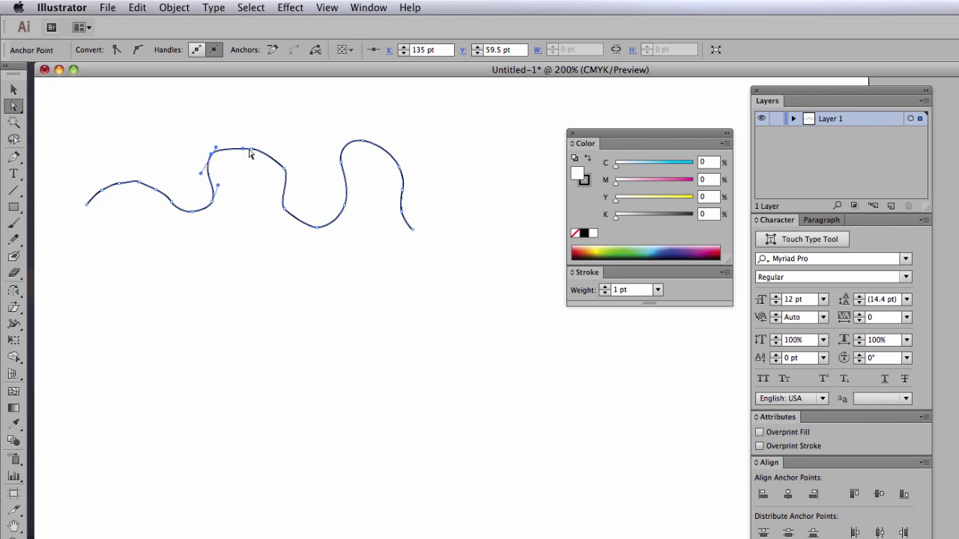
pyautogui.moveTo(250, 152); pyautogui.dragTo(249, 143)
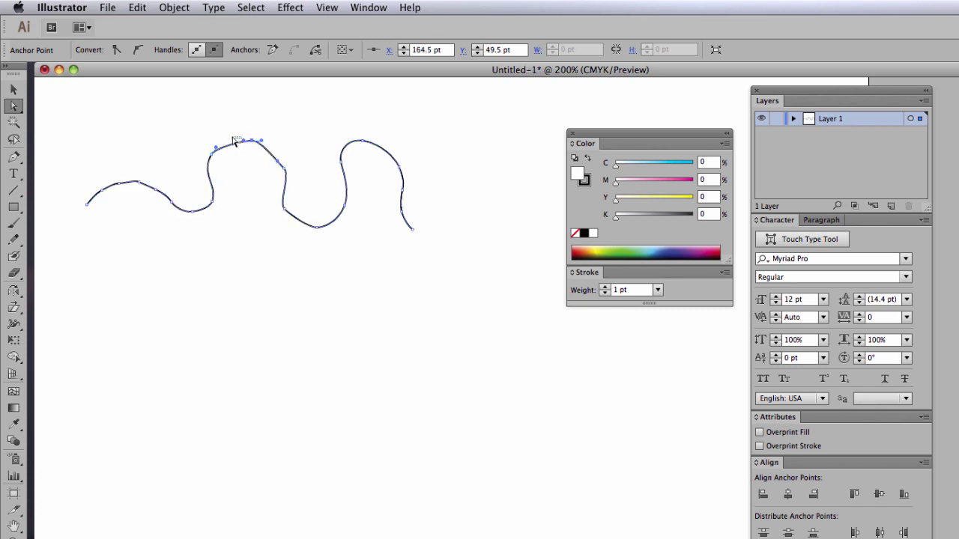
pyautogui.click(240, 147)
pyautogui.click(242, 145)
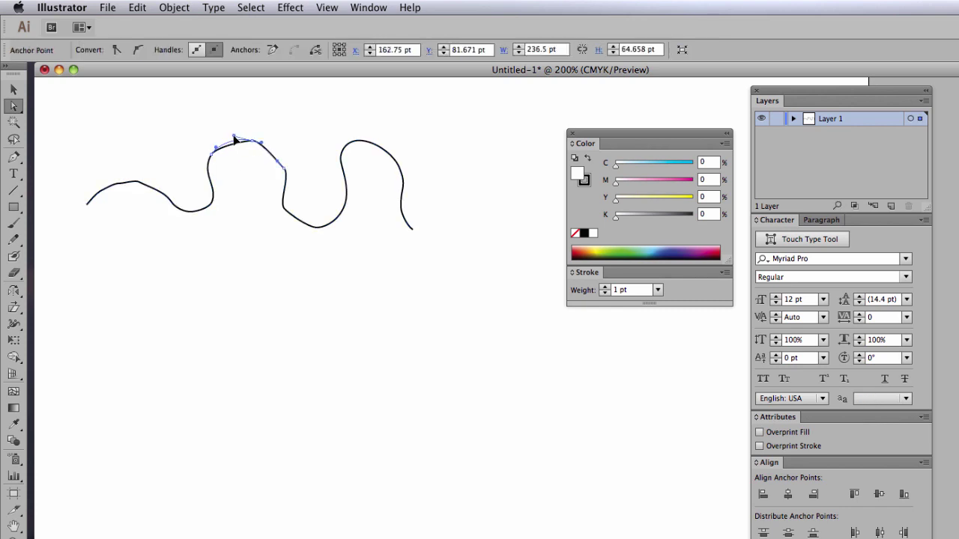
pyautogui.moveTo(235, 140); pyautogui.dragTo(280, 154)
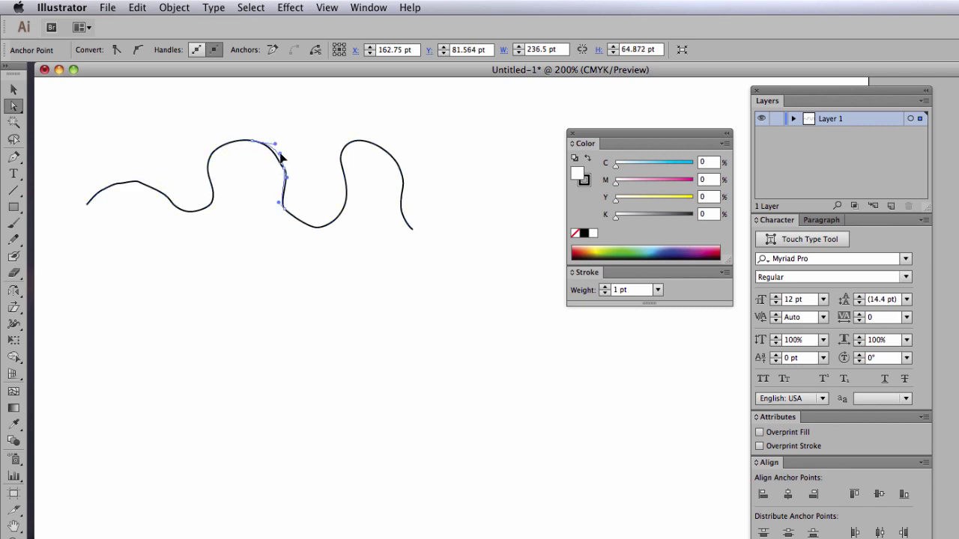
pyautogui.click(307, 179)
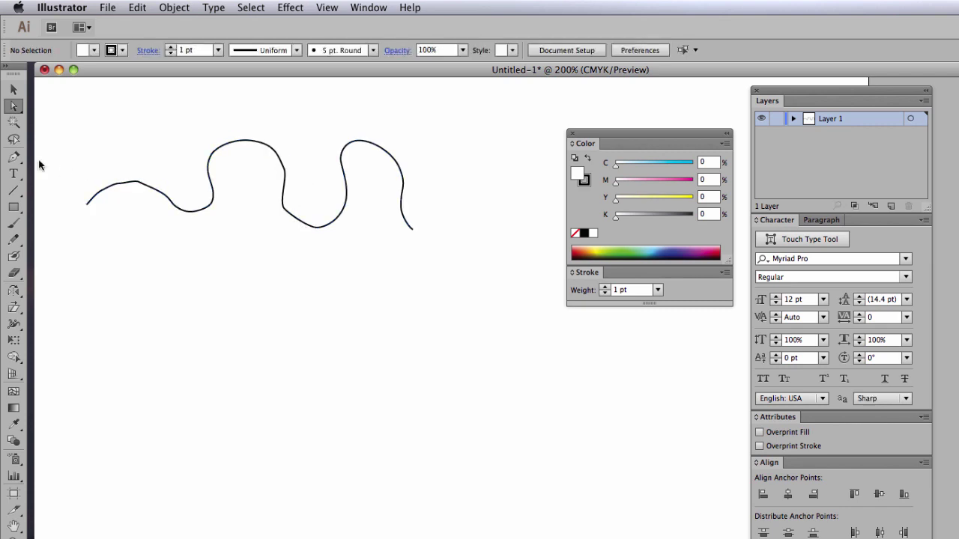
pyautogui.click(14, 157)
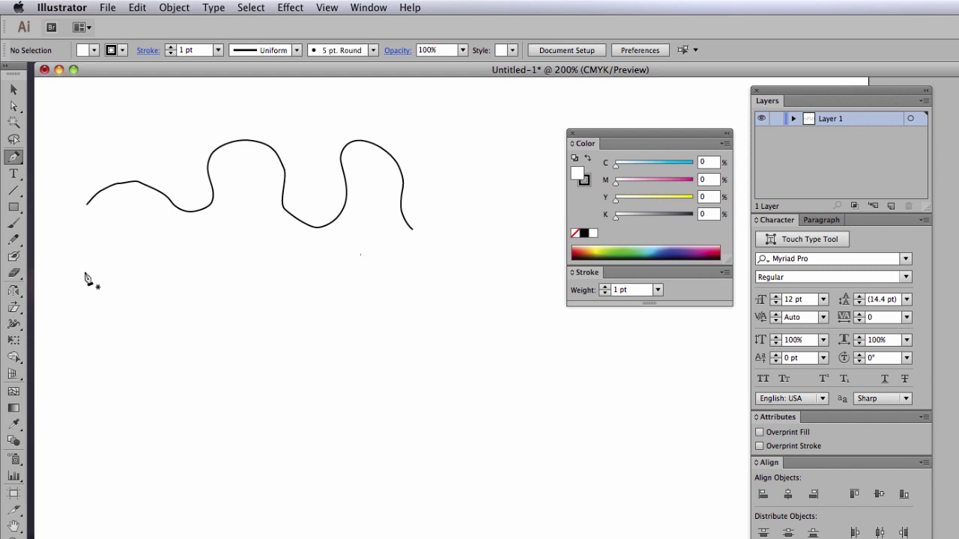
# Step: Drag six smooth anchors beneath the first curve, forming two crests and a trough before hooking down right
pyautogui.moveTo(85, 272); pyautogui.dragTo(112, 239)
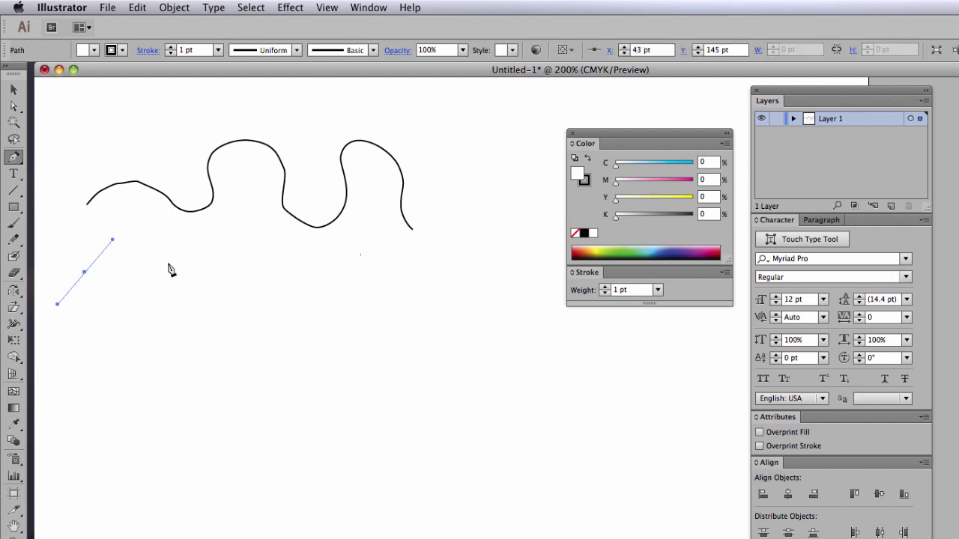
pyautogui.moveTo(169, 265); pyautogui.dragTo(183, 290)
pyautogui.moveTo(223, 257); pyautogui.dragTo(221, 235)
pyautogui.moveTo(241, 200); pyautogui.dragTo(271, 189)
pyautogui.moveTo(282, 243); pyautogui.dragTo(332, 294)
pyautogui.moveTo(352, 238); pyautogui.dragTo(464, 325)
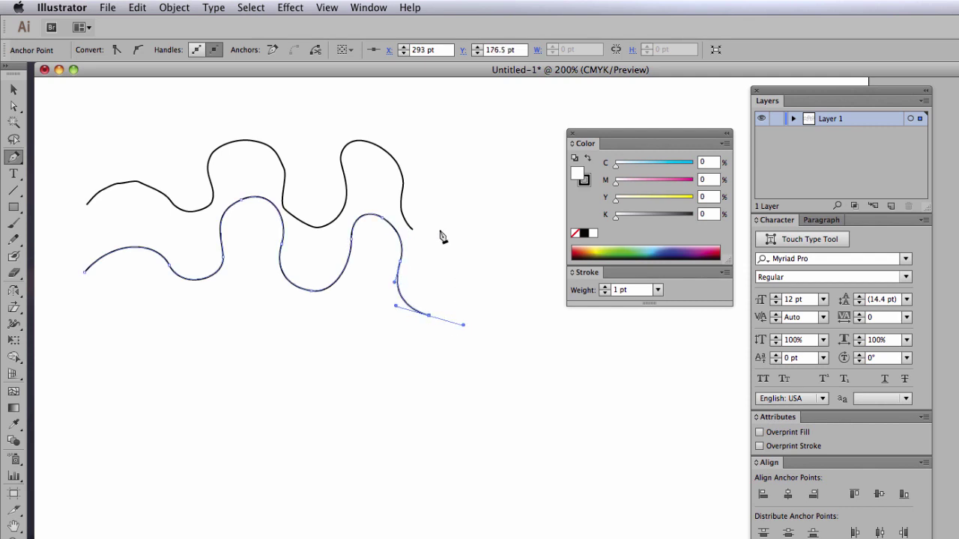
# Step: Nudge the whole lower wave path slightly down and to the left, then deselect it
pyautogui.click(13, 89)
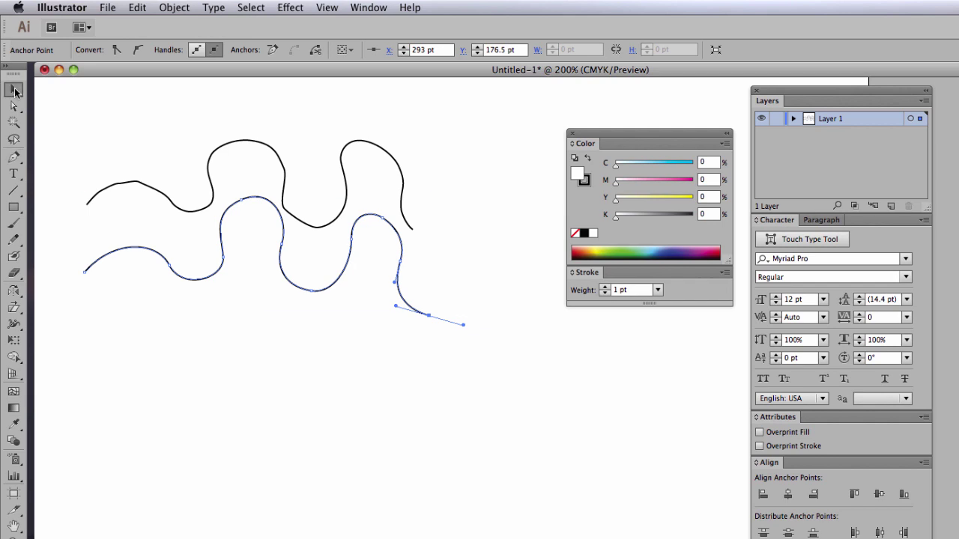
pyautogui.click(355, 245)
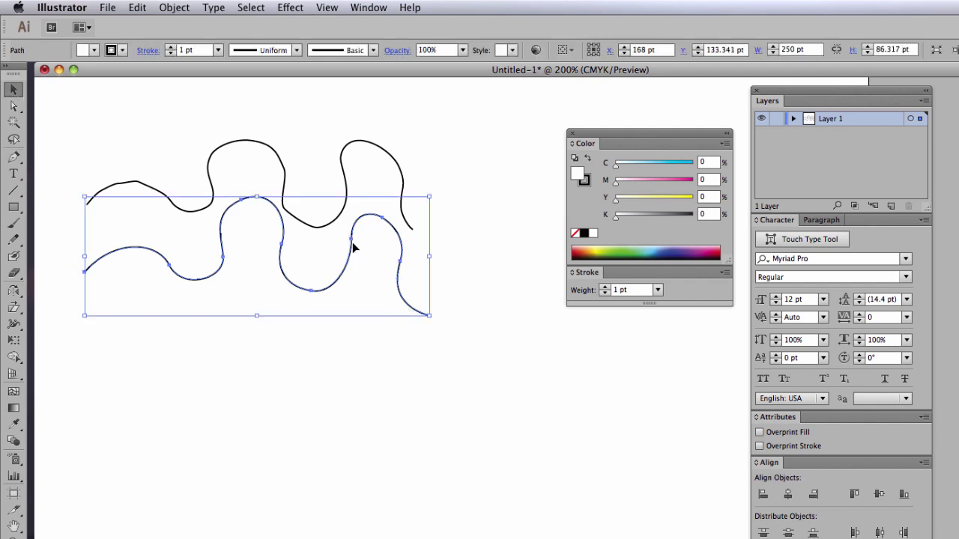
pyautogui.moveTo(354, 242)
pyautogui.mouseDown()
pyautogui.moveTo(409, 252)
pyautogui.moveTo(407, 261)
pyautogui.moveTo(412, 235)
pyautogui.mouseUp()
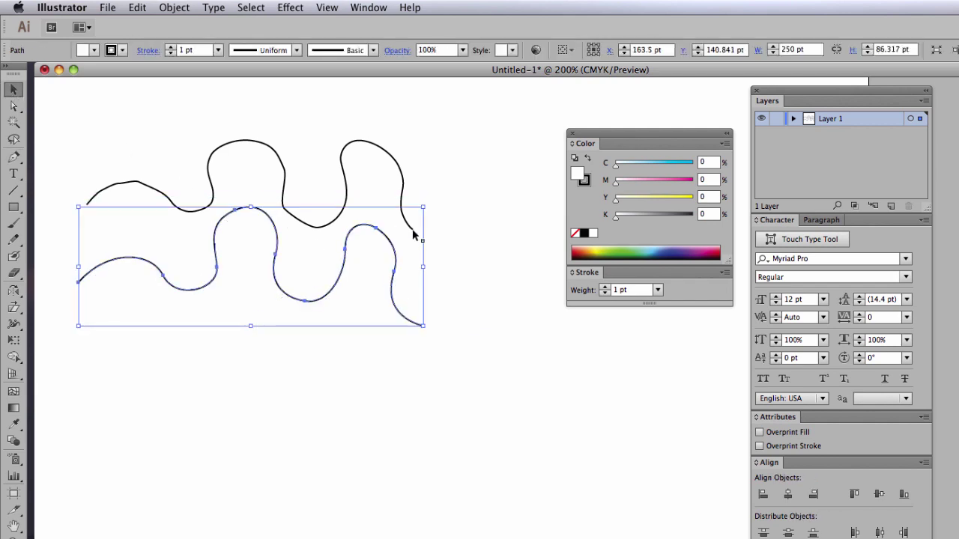
pyautogui.click(468, 215)
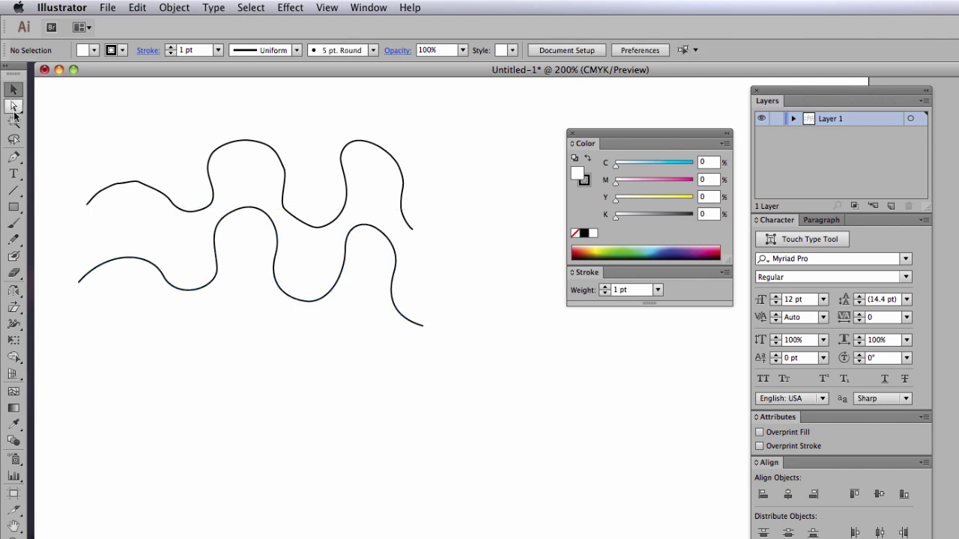
pyautogui.click(15, 107)
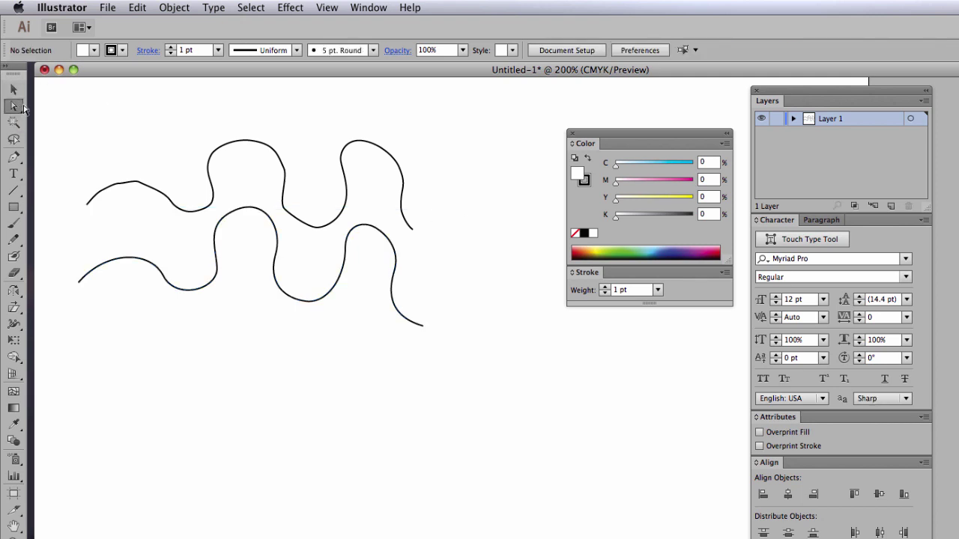
# Step: Reshape the lower wave's humps by dragging its anchors, handles and segments
pyautogui.click(137, 185)
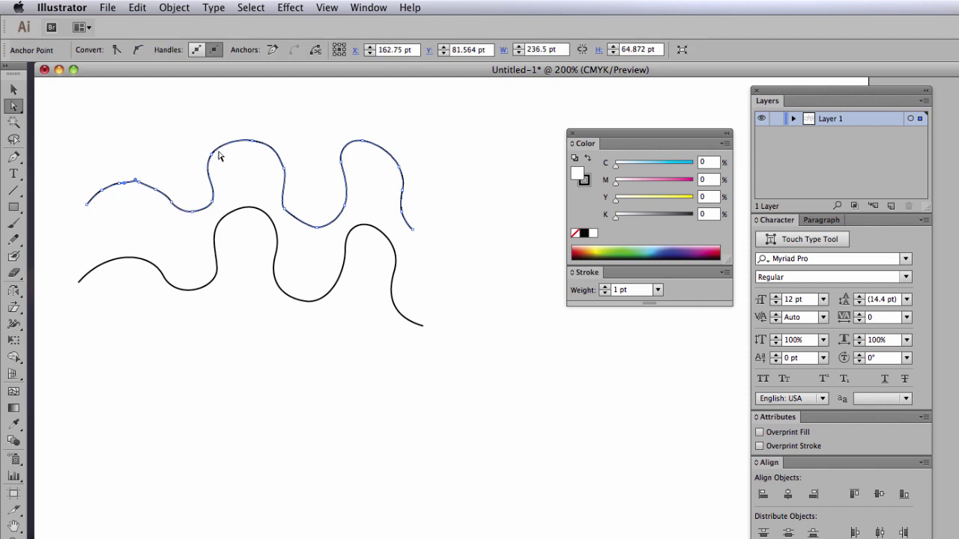
pyautogui.click(118, 262)
pyautogui.click(81, 283)
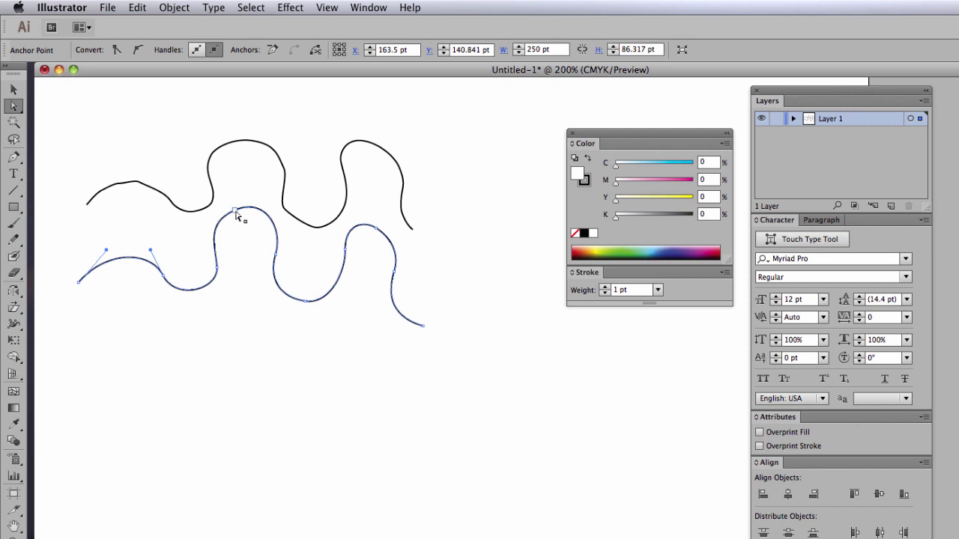
pyautogui.moveTo(236, 215); pyautogui.dragTo(278, 172)
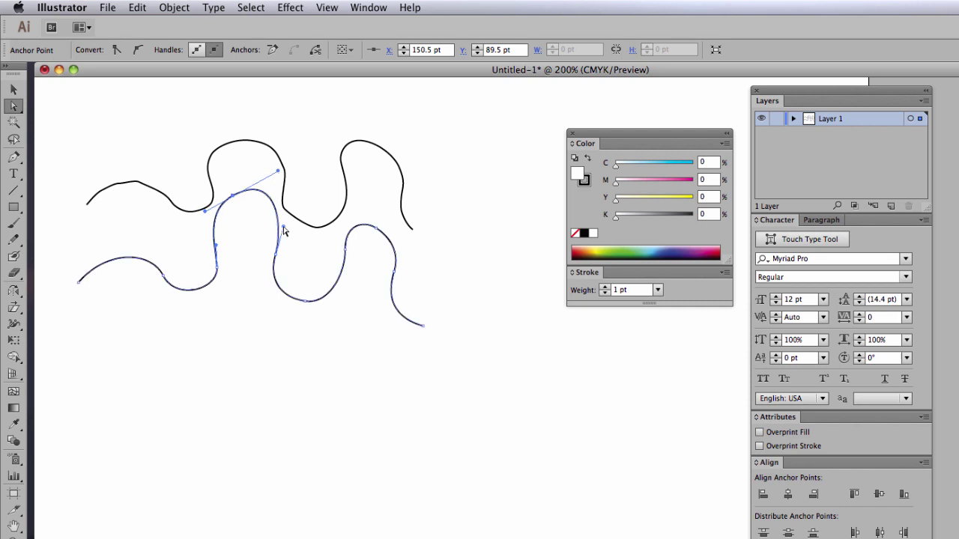
pyautogui.moveTo(283, 228); pyautogui.dragTo(280, 260)
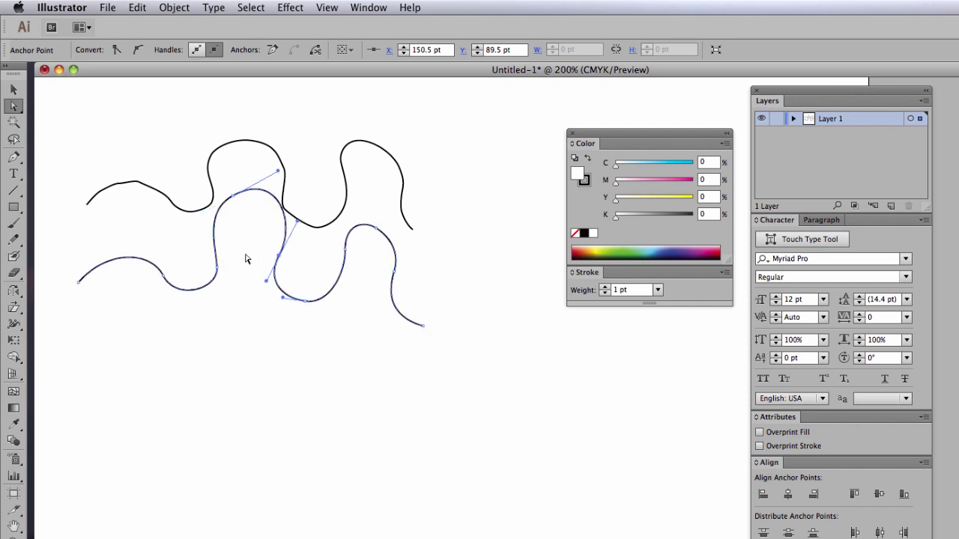
pyautogui.moveTo(222, 275); pyautogui.dragTo(212, 274)
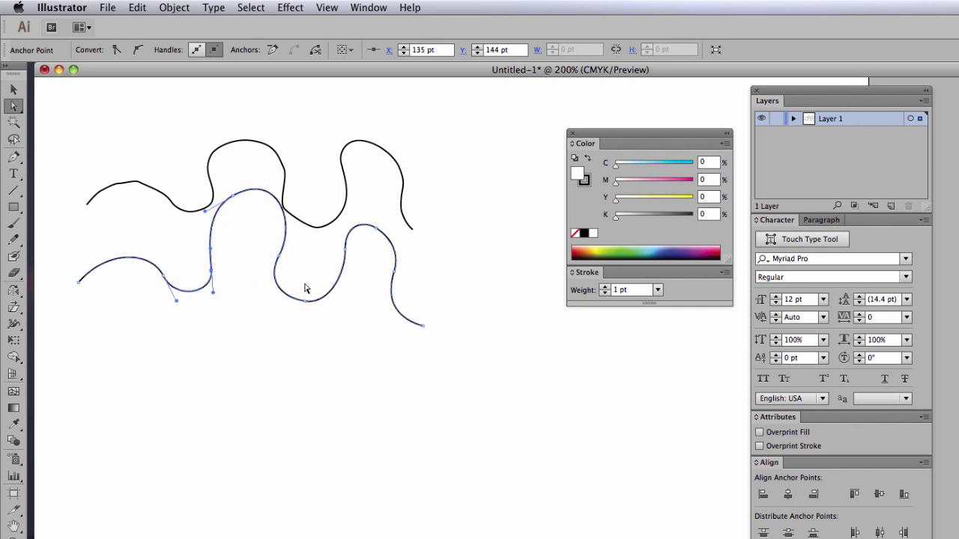
# Step: Marquee-select both wave paths and delete them
pyautogui.moveTo(67, 118); pyautogui.dragTo(487, 371)
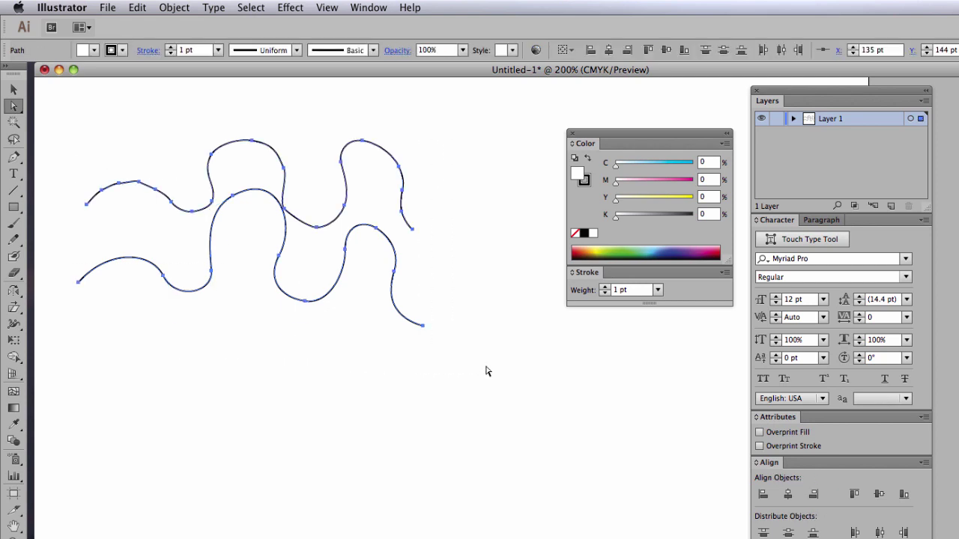
pyautogui.press('Delete')
pyautogui.press('p')
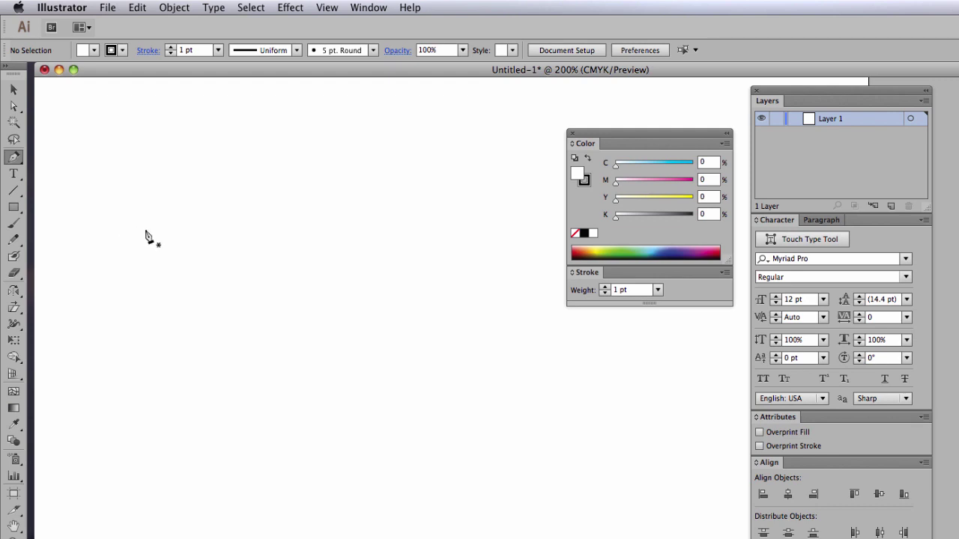
# Step: Drag out a smooth first anchor on the left of the blank artboard
pyautogui.moveTo(146, 231); pyautogui.dragTo(229, 209)
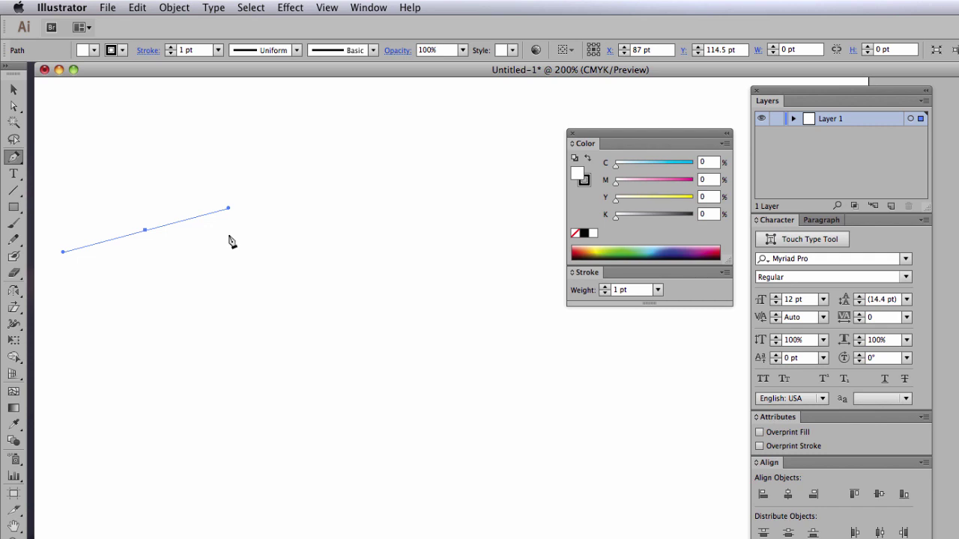
# Step: Bend the practice segment and adjust its handle, then marquee-select the curve and delete it
pyautogui.moveTo(230, 237); pyautogui.dragTo(311, 281)
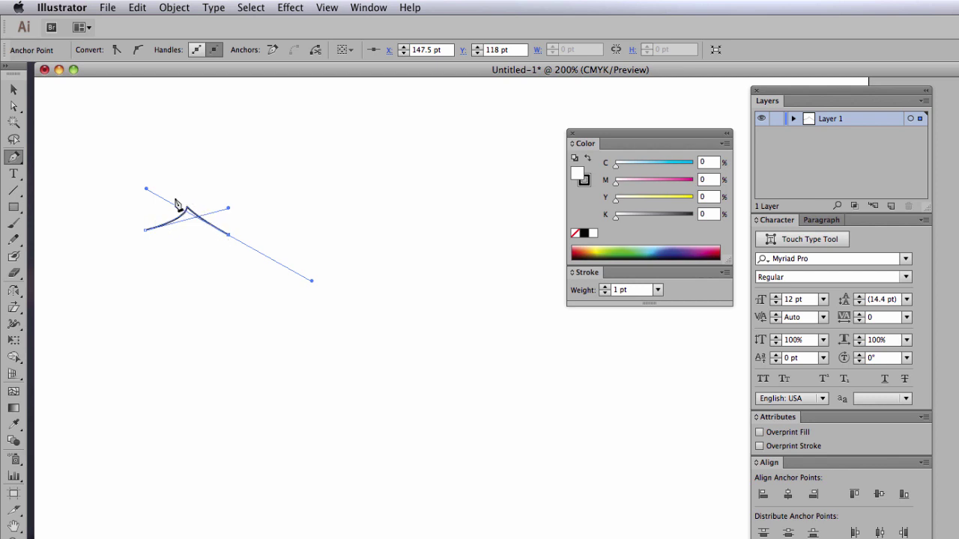
pyautogui.click(12, 107)
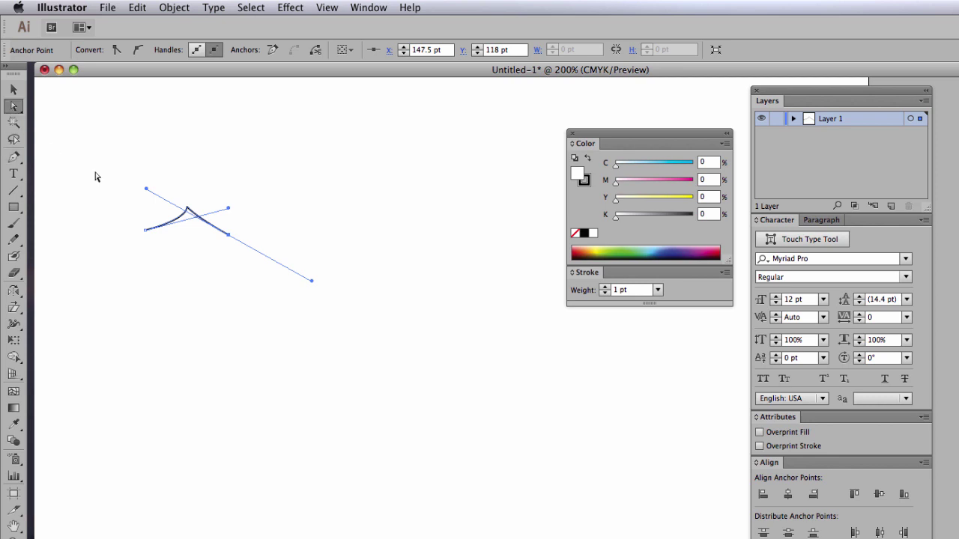
pyautogui.moveTo(147, 190); pyautogui.dragTo(208, 218)
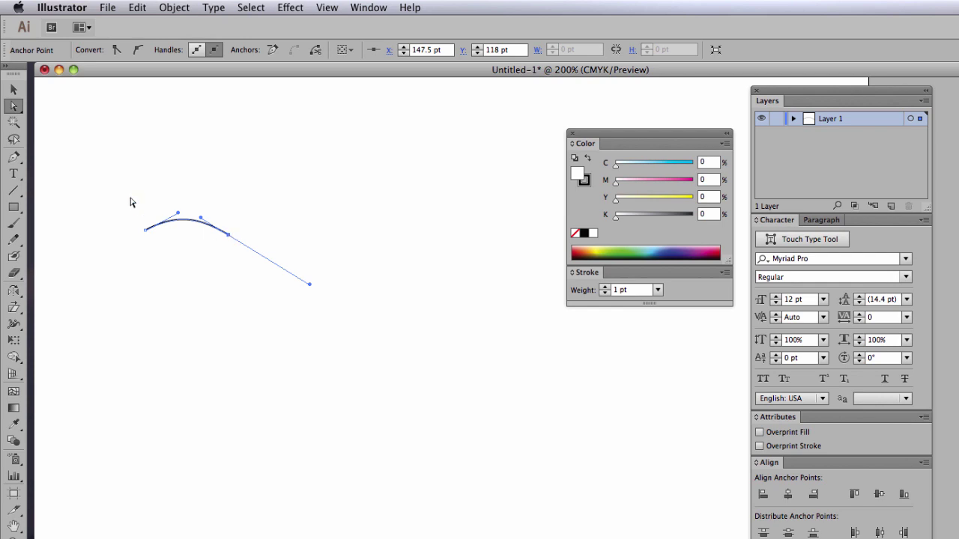
pyautogui.moveTo(109, 187); pyautogui.dragTo(285, 274)
pyautogui.press('Delete')
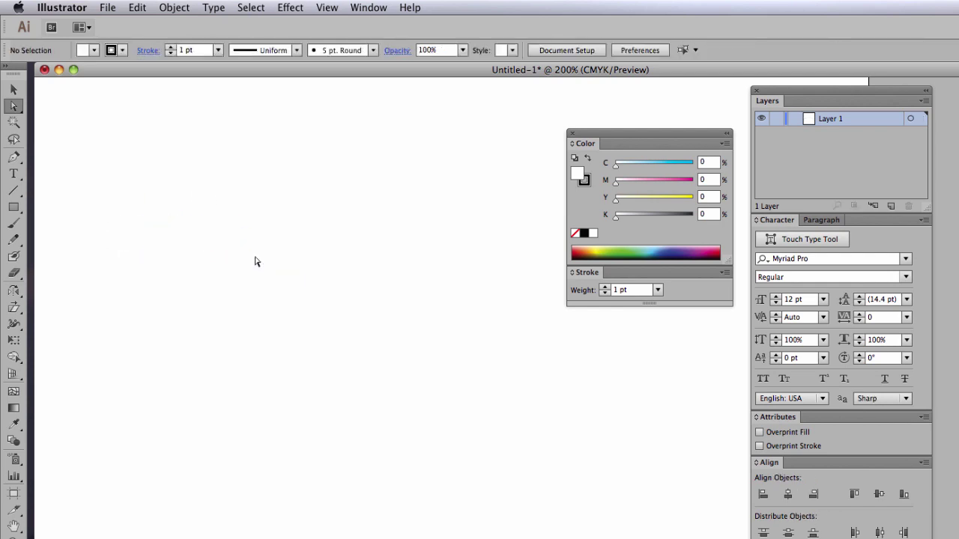
# Step: Start a three-anchor curved Pen path, then delete the unfinished attempt
pyautogui.click(14, 156)
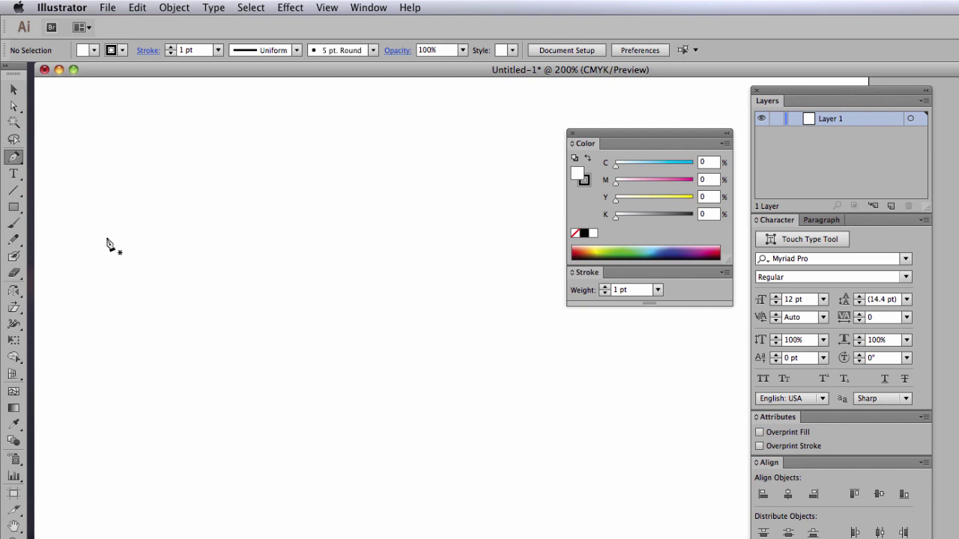
pyautogui.moveTo(107, 238); pyautogui.dragTo(175, 199)
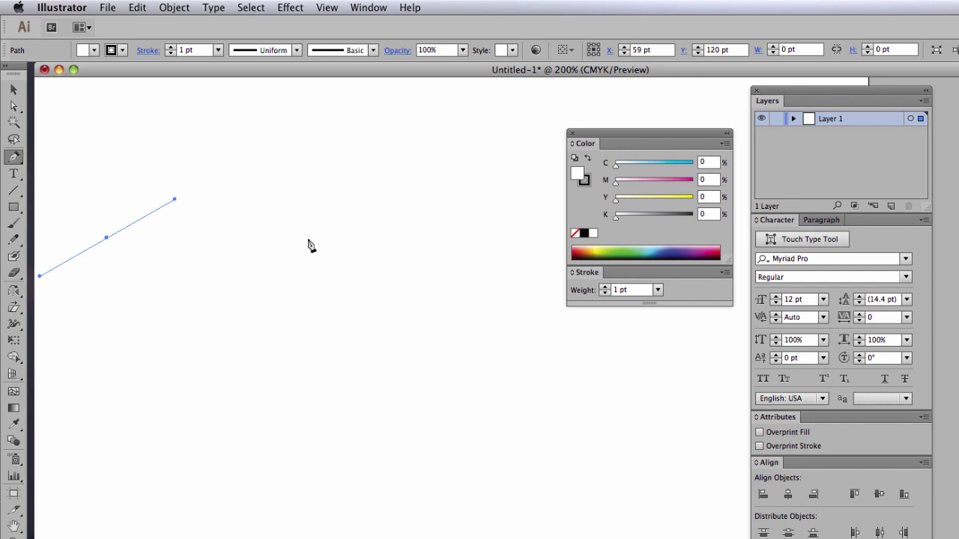
pyautogui.moveTo(308, 240); pyautogui.dragTo(370, 280)
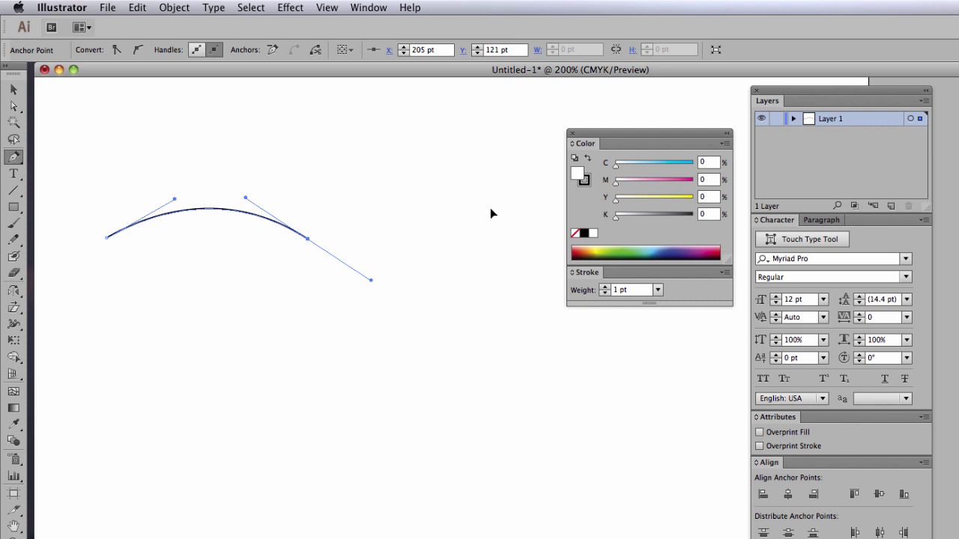
pyautogui.moveTo(490, 209); pyautogui.dragTo(520, 134)
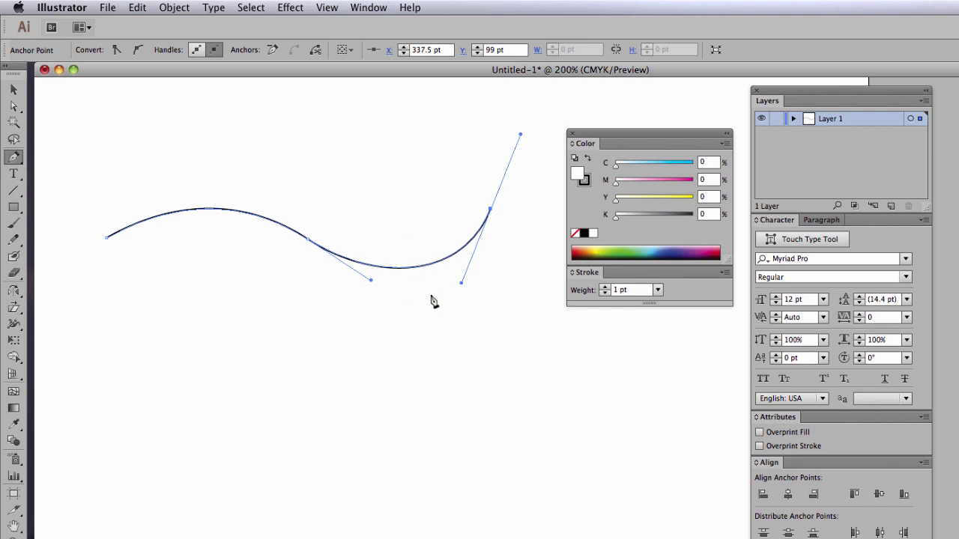
pyautogui.press('Delete')
# Step: Draw a six-anchor smooth blob path and close it on its starting anchor
pyautogui.moveTo(147, 186); pyautogui.dragTo(173, 157)
pyautogui.moveTo(267, 165); pyautogui.dragTo(301, 197)
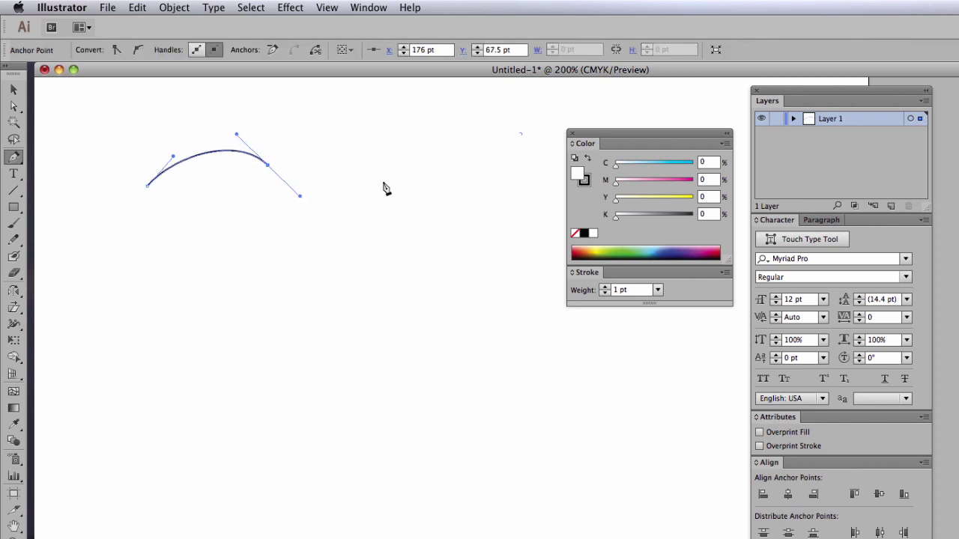
pyautogui.moveTo(388, 182); pyautogui.dragTo(433, 202)
pyautogui.moveTo(412, 304); pyautogui.dragTo(406, 319)
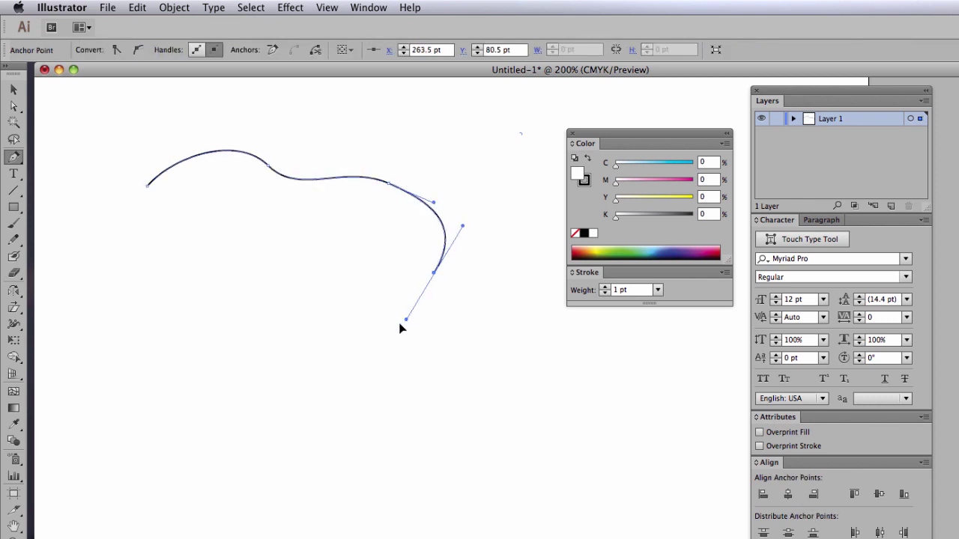
pyautogui.moveTo(315, 320); pyautogui.dragTo(265, 346)
pyautogui.moveTo(182, 289); pyautogui.dragTo(167, 246)
pyautogui.moveTo(148, 185); pyautogui.dragTo(161, 135)
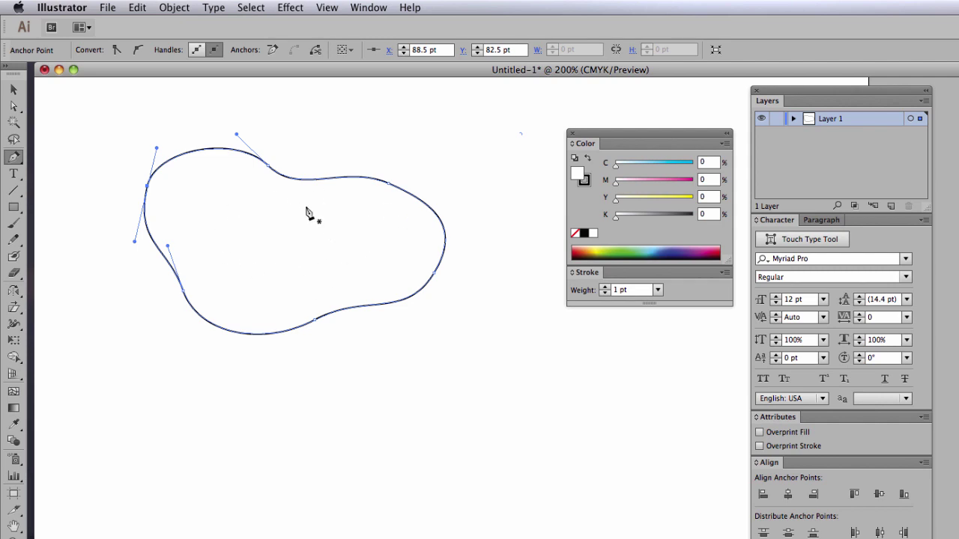
# Step: Drag the Color/Stroke panel group left, closer to the blob
pyautogui.moveTo(633, 131); pyautogui.dragTo(530, 135)
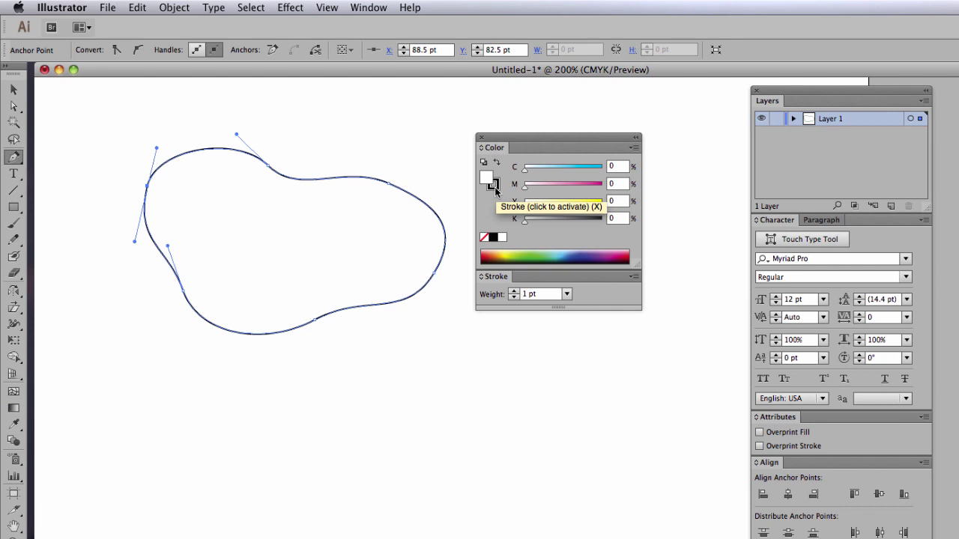
pyautogui.click(494, 187)
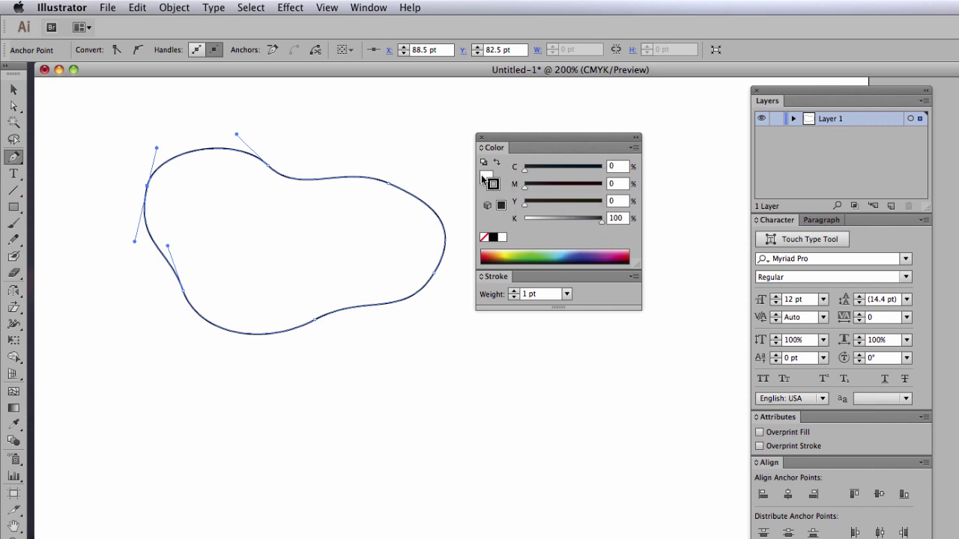
pyautogui.click(484, 176)
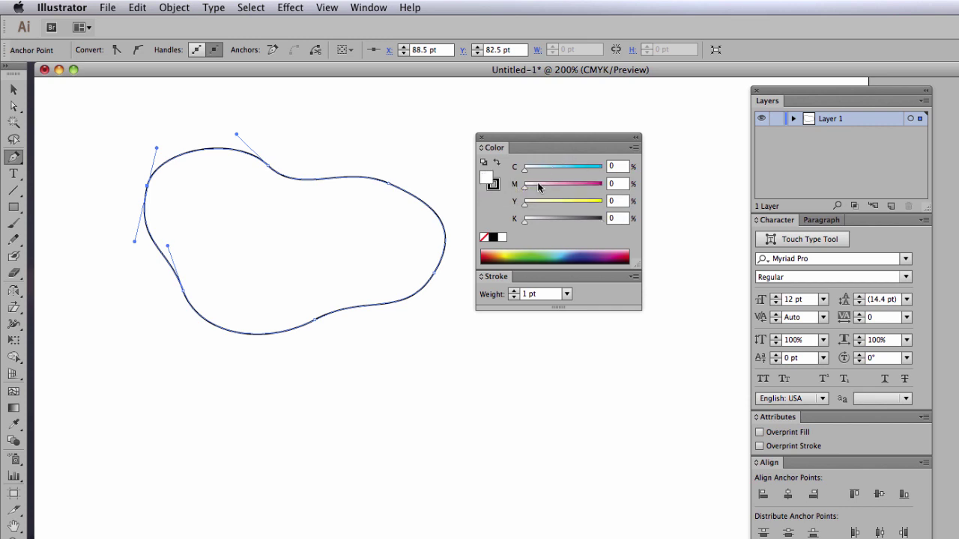
pyautogui.click(496, 191)
pyautogui.press('d')
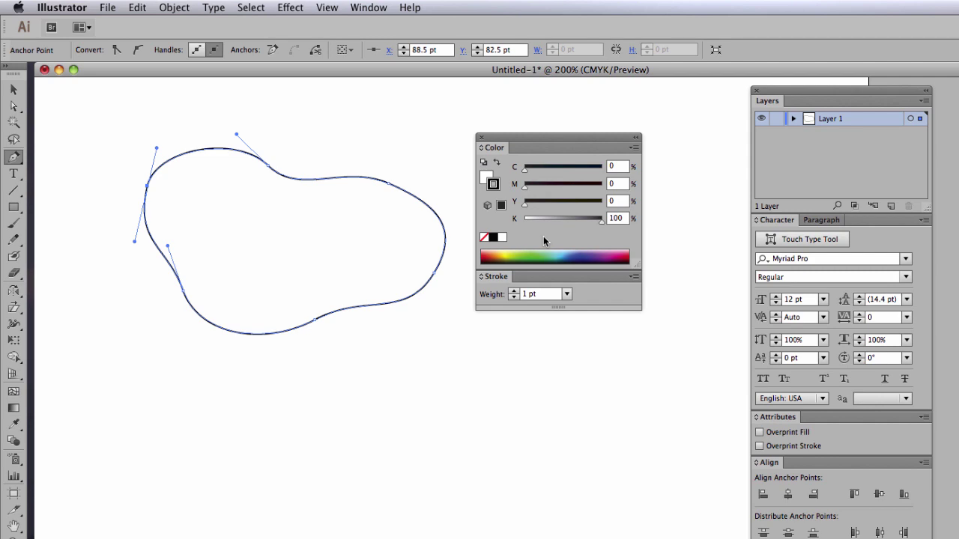
pyautogui.press('x')
pyautogui.press('x')
pyautogui.press('x')
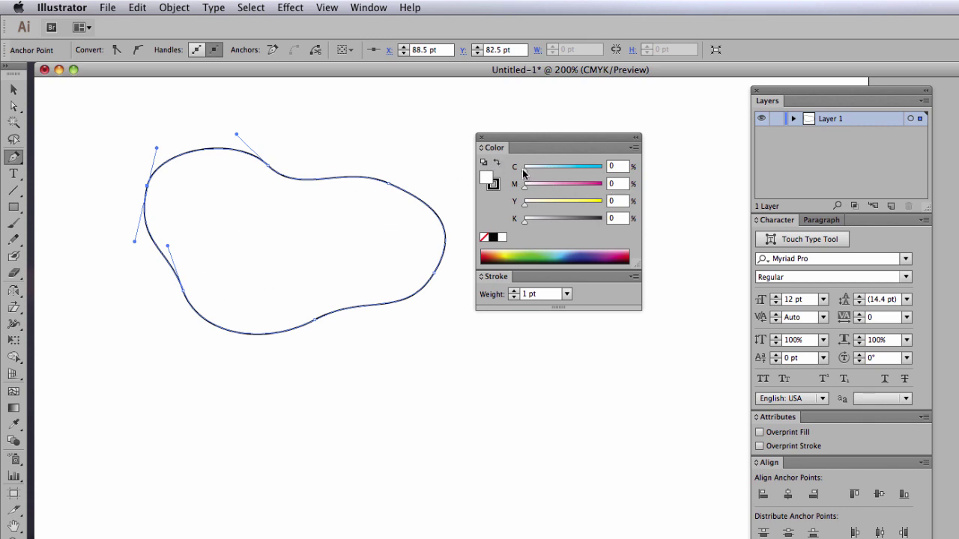
pyautogui.moveTo(525, 174); pyautogui.dragTo(573, 170)
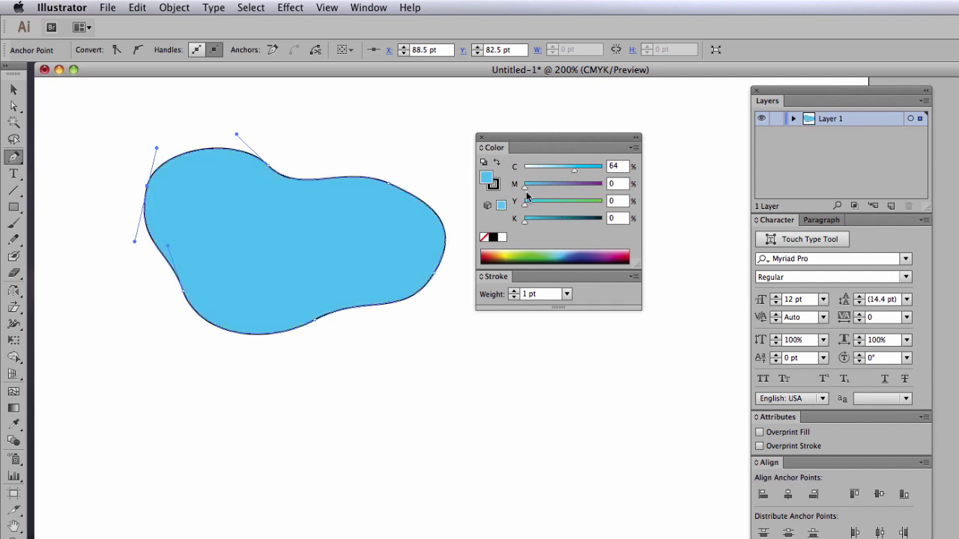
pyautogui.moveTo(525, 190); pyautogui.dragTo(551, 191)
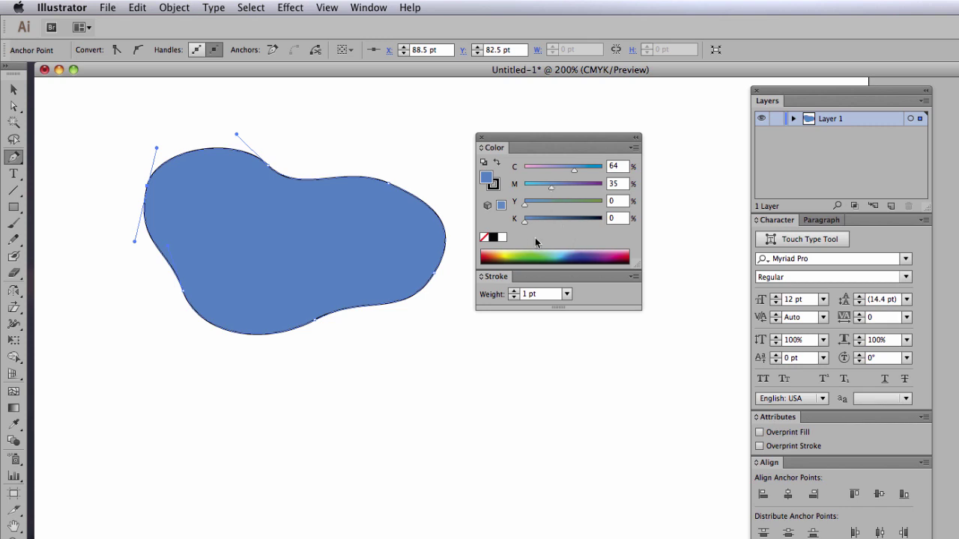
pyautogui.moveTo(525, 221); pyautogui.dragTo(558, 221)
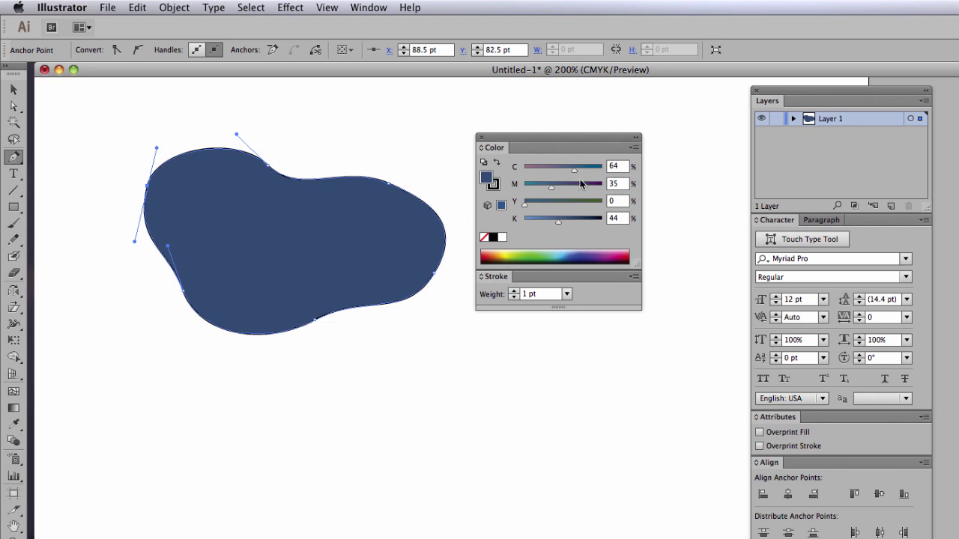
pyautogui.moveTo(574, 171); pyautogui.dragTo(525, 185)
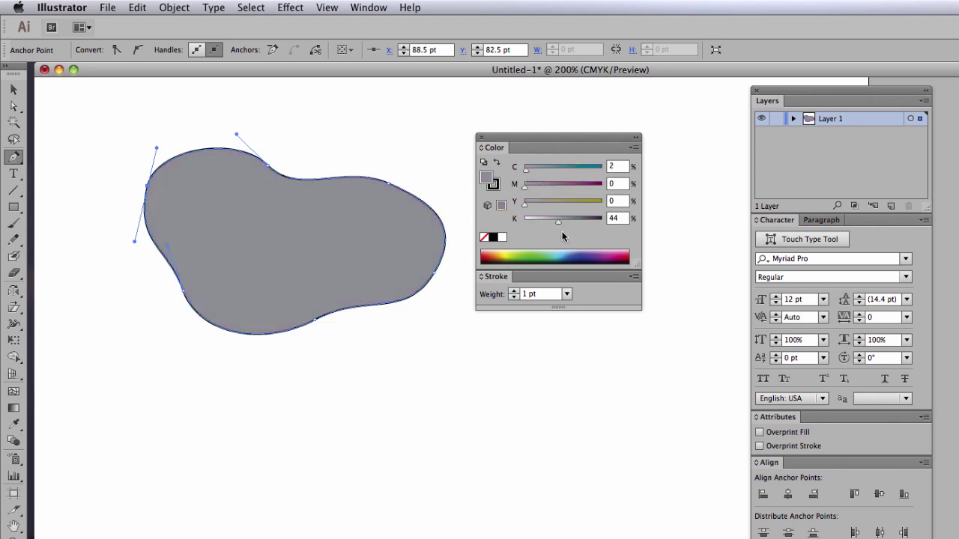
pyautogui.click(555, 222)
pyautogui.moveTo(555, 222); pyautogui.dragTo(502, 221)
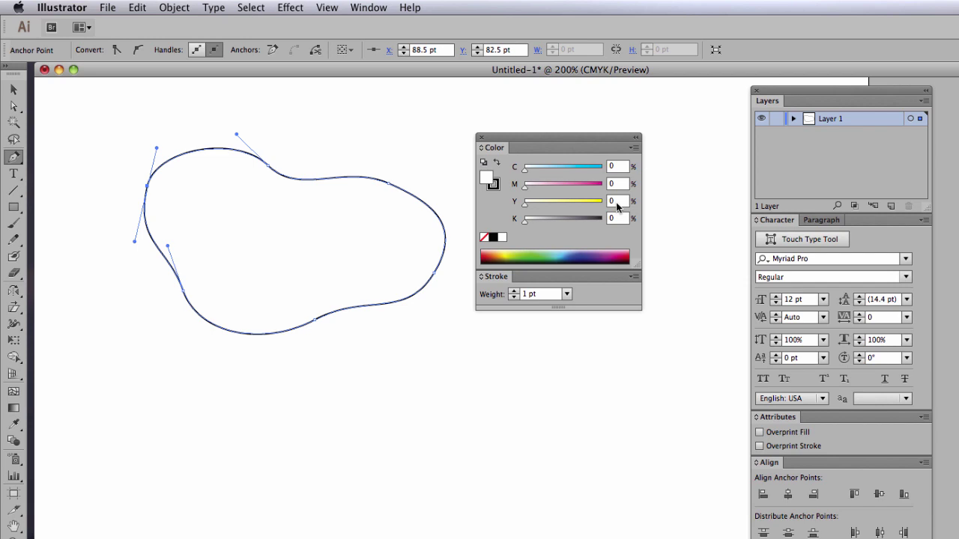
# Step: Try a fill of cyan 30 and yellow 20 on the blob
pyautogui.click(623, 169)
pyautogui.write('30')
pyautogui.press('Tab')
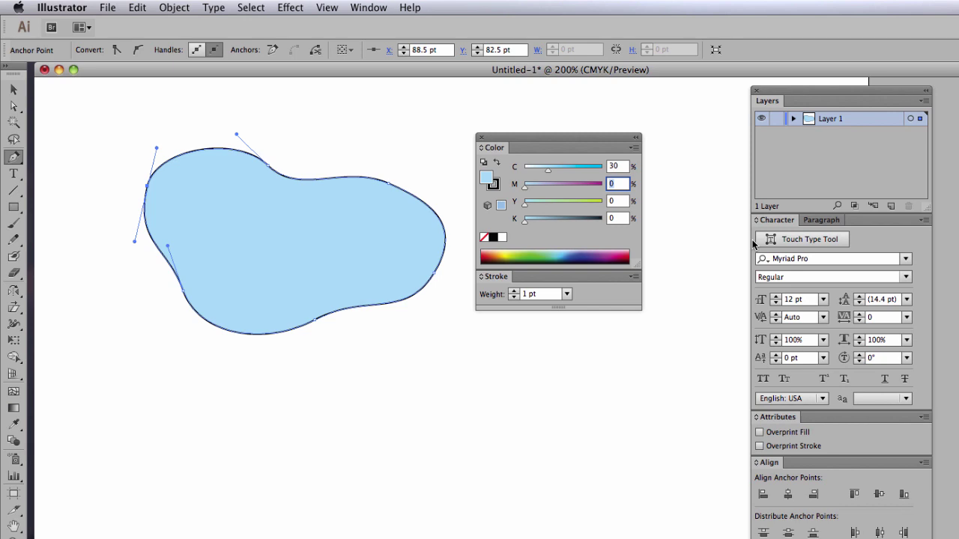
pyautogui.press('Tab')
pyautogui.write('20')
pyautogui.press('Return')
# Step: Change the fill to cyan 40, magenta 80, yellow 0, then fine-tune cyan to about 31
pyautogui.click(620, 166)
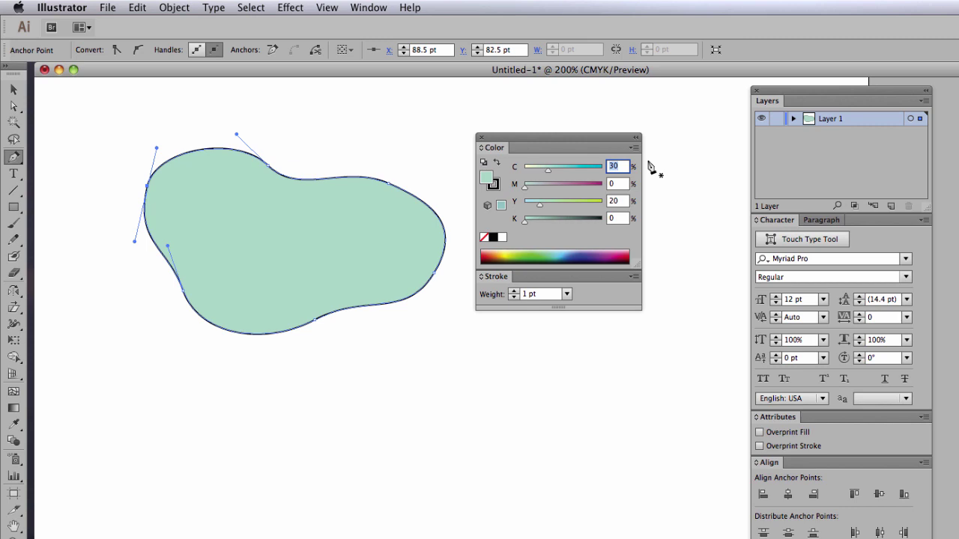
pyautogui.write('40')
pyautogui.press('Tab')
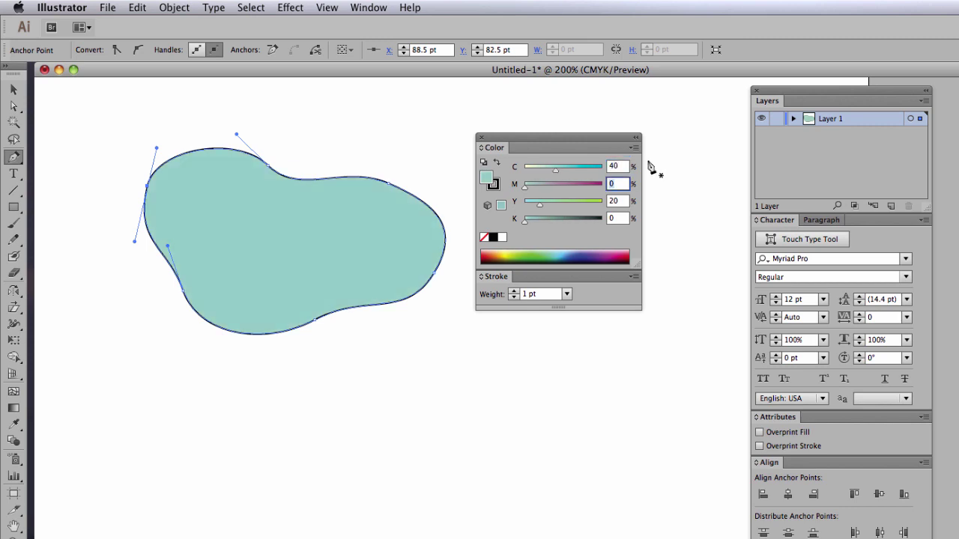
pyautogui.write('80')
pyautogui.press('Tab')
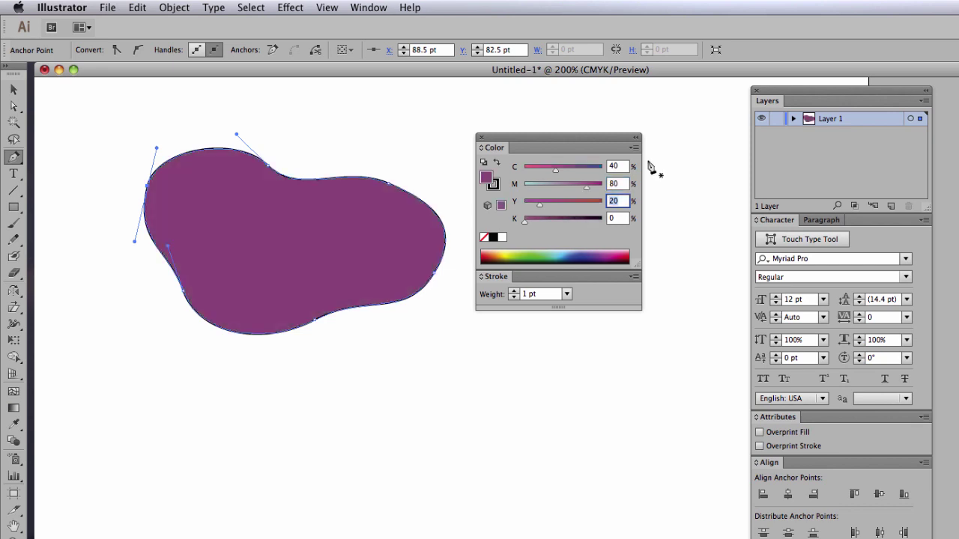
pyautogui.write('0')
pyautogui.press('Return')
pyautogui.moveTo(556, 174)
pyautogui.mouseDown()
pyautogui.moveTo(526, 174)
pyautogui.moveTo(586, 174)
pyautogui.moveTo(549, 174)
pyautogui.mouseUp()
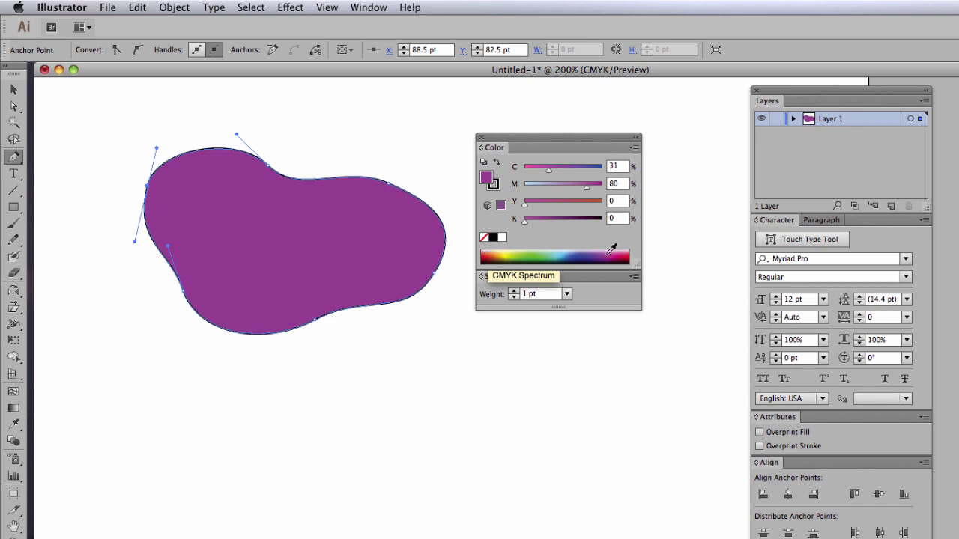
# Step: Hide the colour sliders and sample spectrum colours on the blob, ending on dark green
pyautogui.click(633, 150)
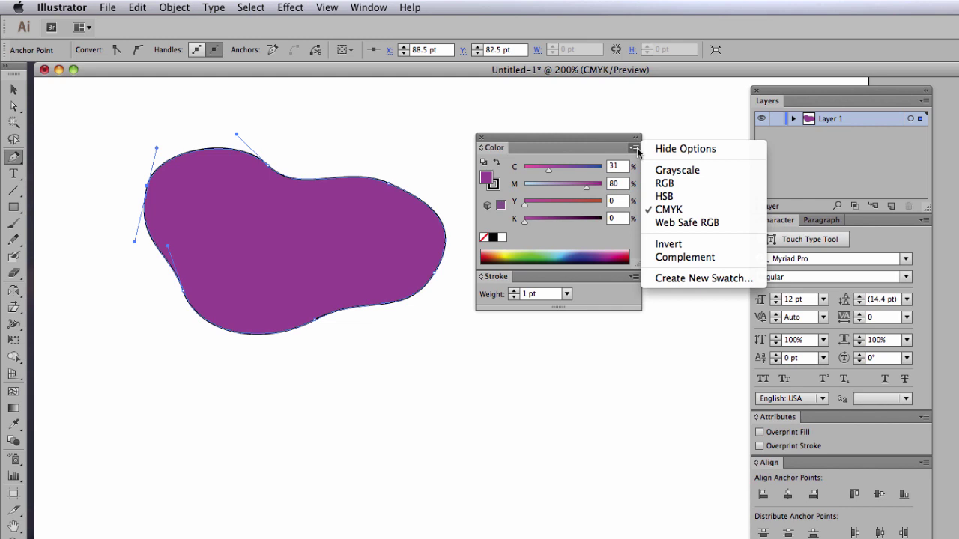
pyautogui.click(669, 150)
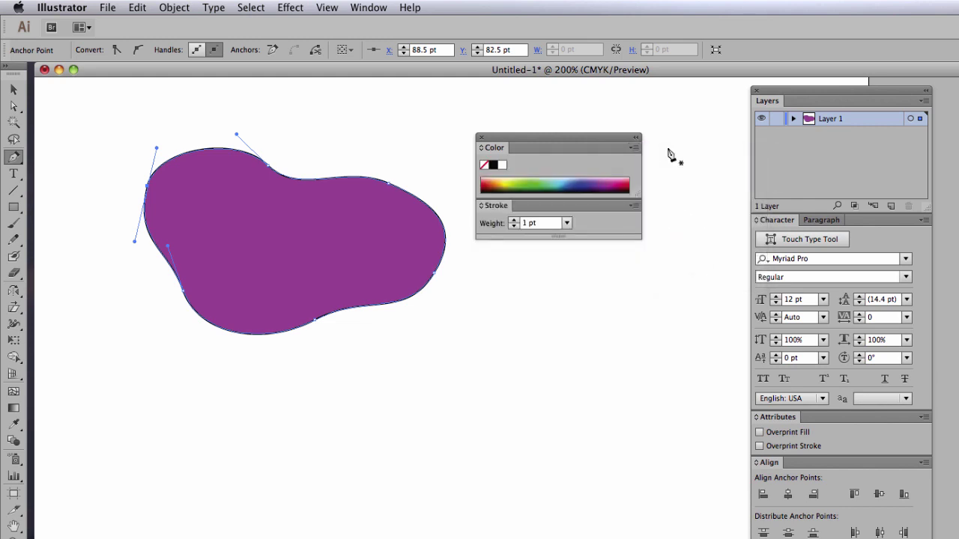
pyautogui.click(526, 179)
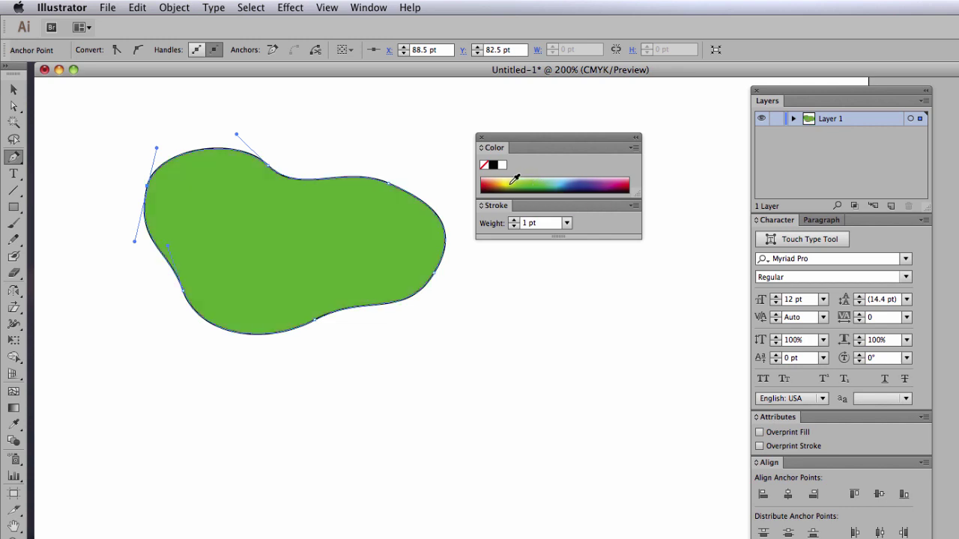
pyautogui.click(510, 181)
pyautogui.click(497, 188)
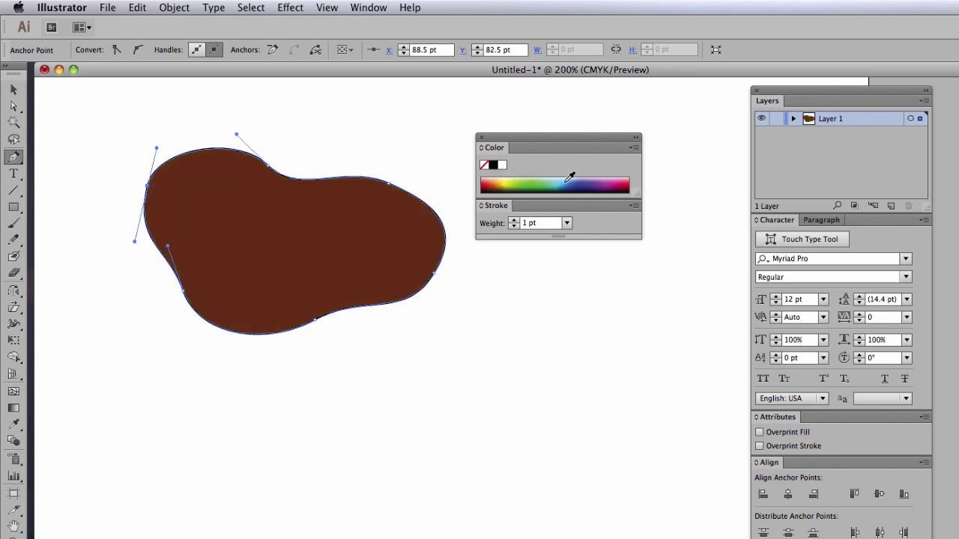
pyautogui.click(567, 180)
pyautogui.click(615, 185)
pyautogui.click(589, 187)
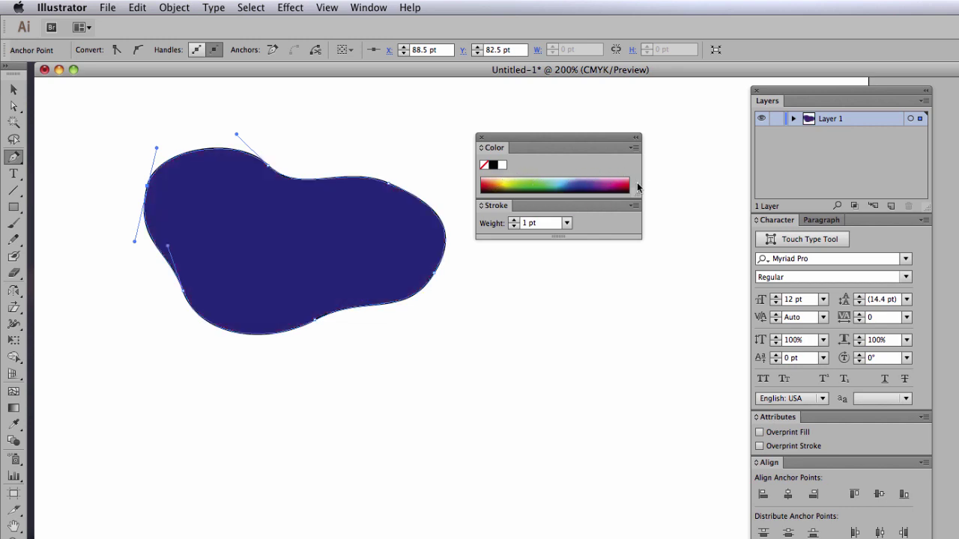
pyautogui.click(628, 181)
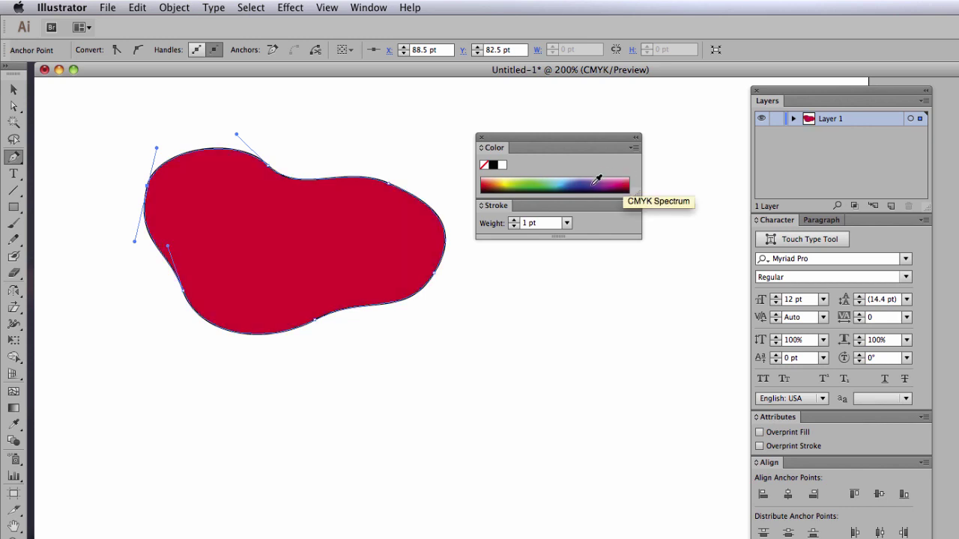
pyautogui.click(595, 182)
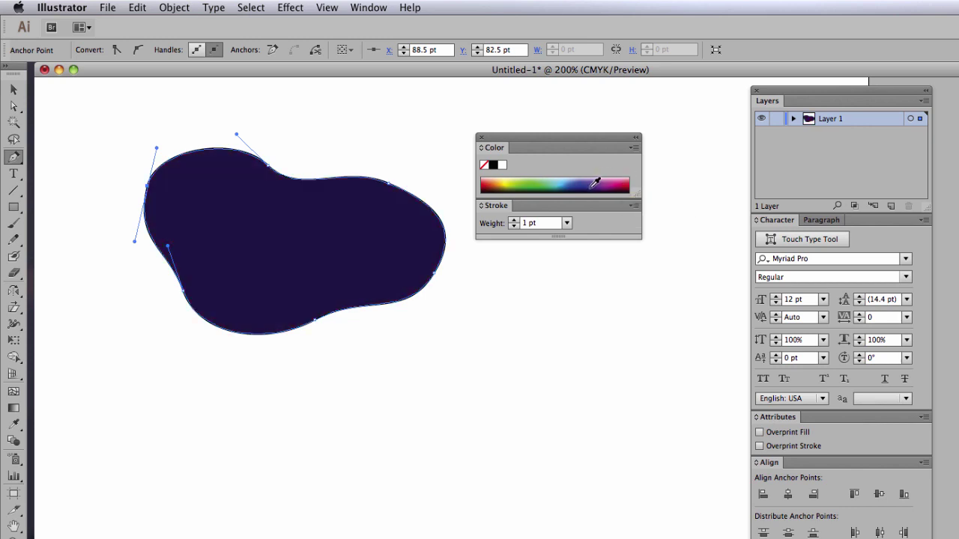
pyautogui.click(575, 179)
pyautogui.click(538, 182)
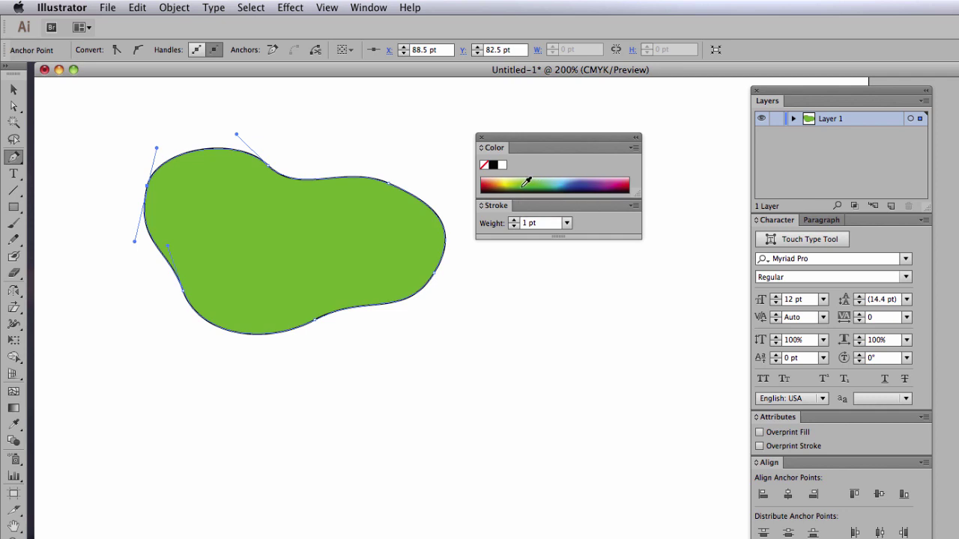
pyautogui.click(524, 186)
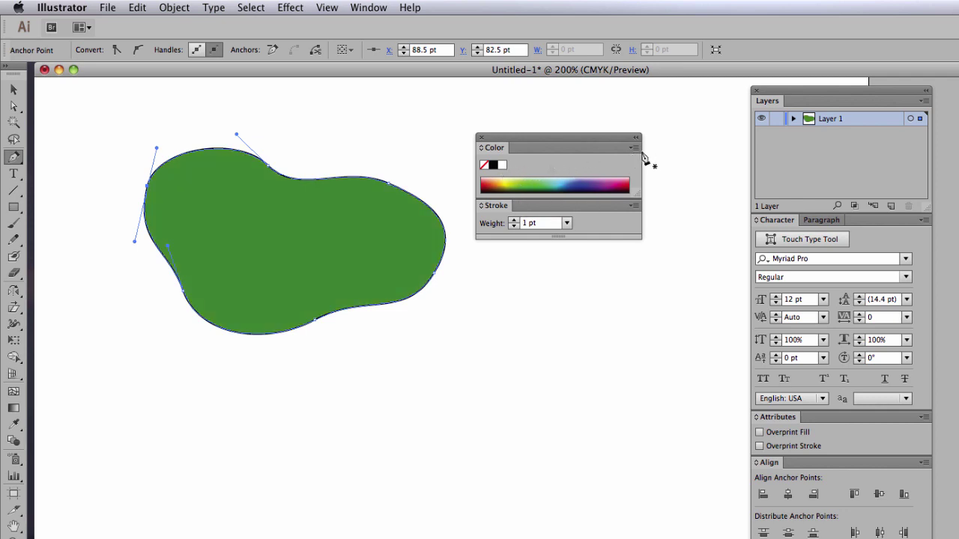
pyautogui.click(634, 148)
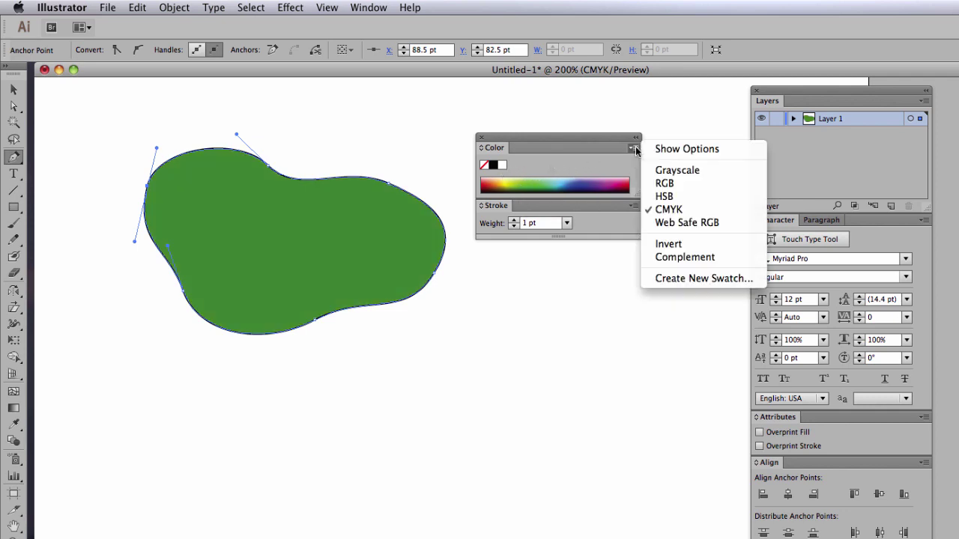
# Step: Show the CMYK sliders and enter C 40, M 20, Y 100, K 0 for the blob's fill
pyautogui.click(680, 149)
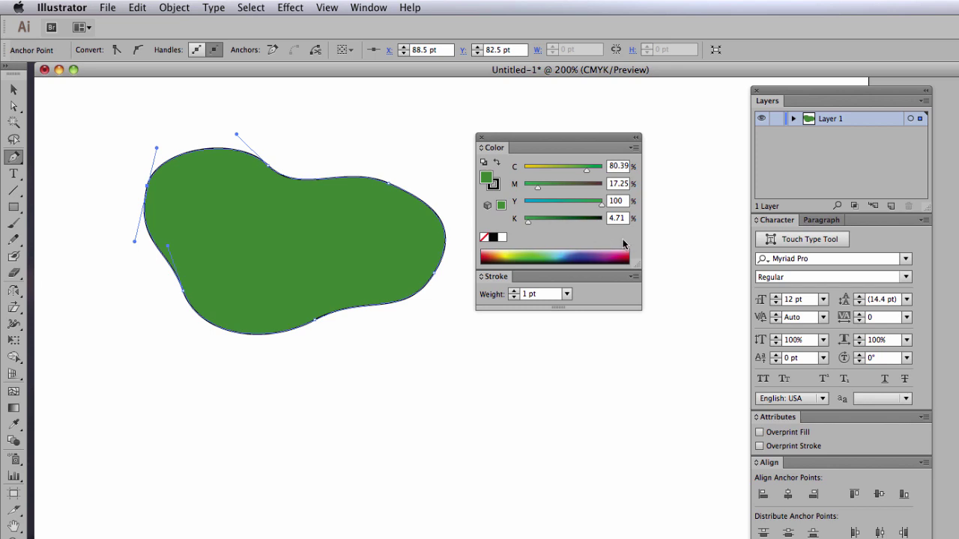
pyautogui.click(611, 167)
pyautogui.write('40')
pyautogui.press('Tab')
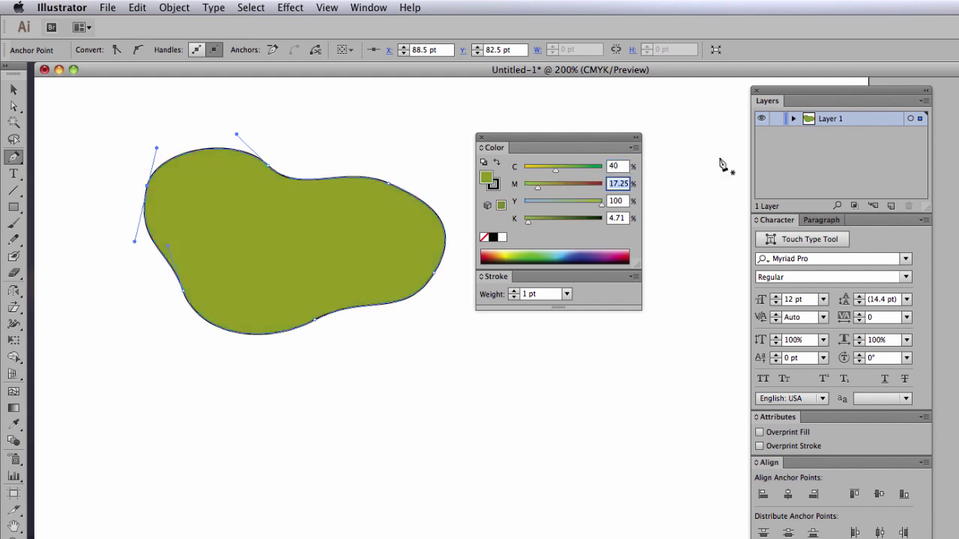
pyautogui.write('20')
pyautogui.press('Tab')
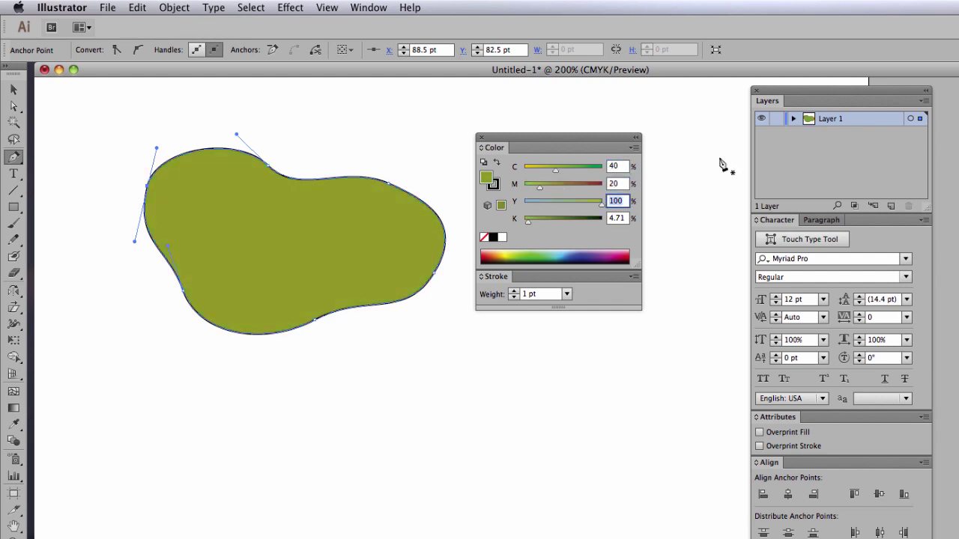
pyautogui.press('Tab')
pyautogui.write('0')
pyautogui.press('Return')
# Step: Fill the blob white and draw a roughly 81.5 × 94.5 pt square over its lower right
pyautogui.click(502, 238)
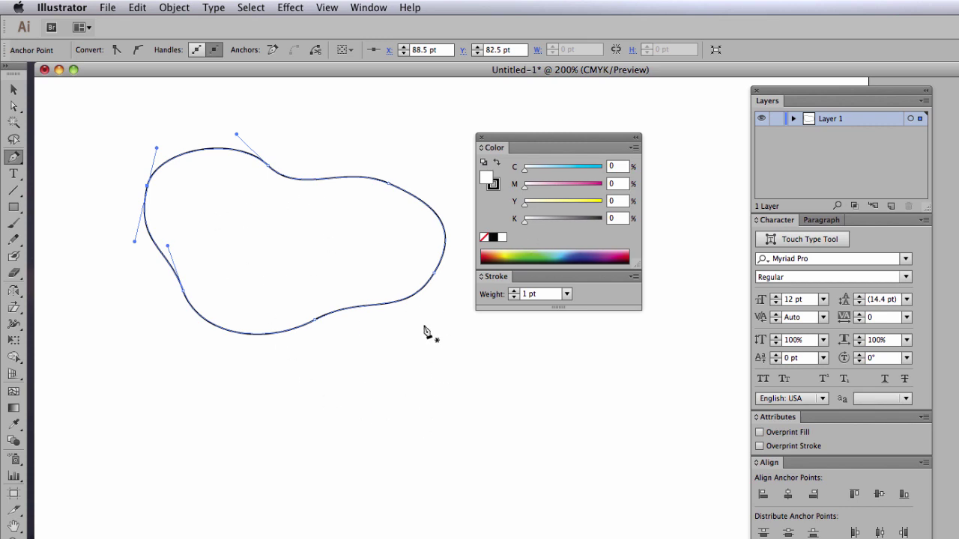
pyautogui.click(13, 208)
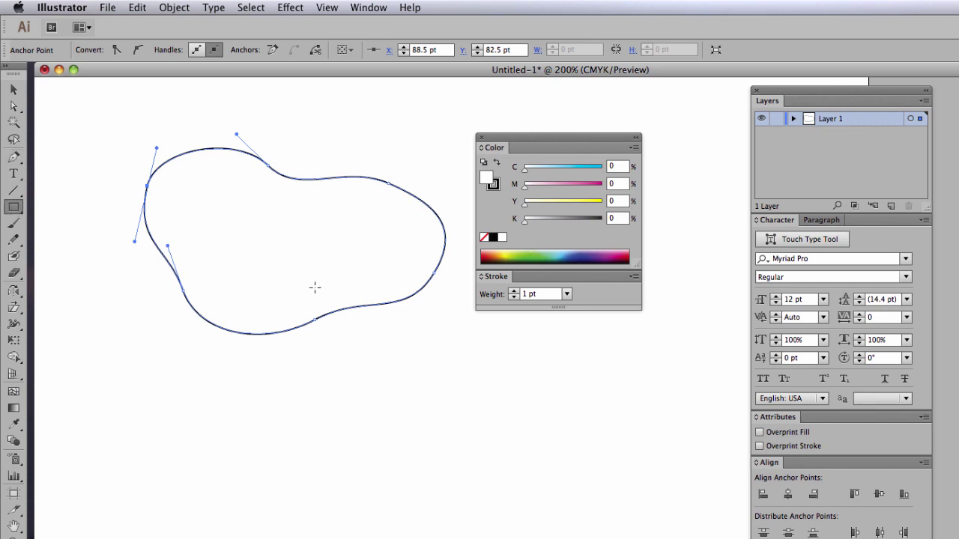
pyautogui.moveTo(286, 258); pyautogui.dragTo(399, 388)
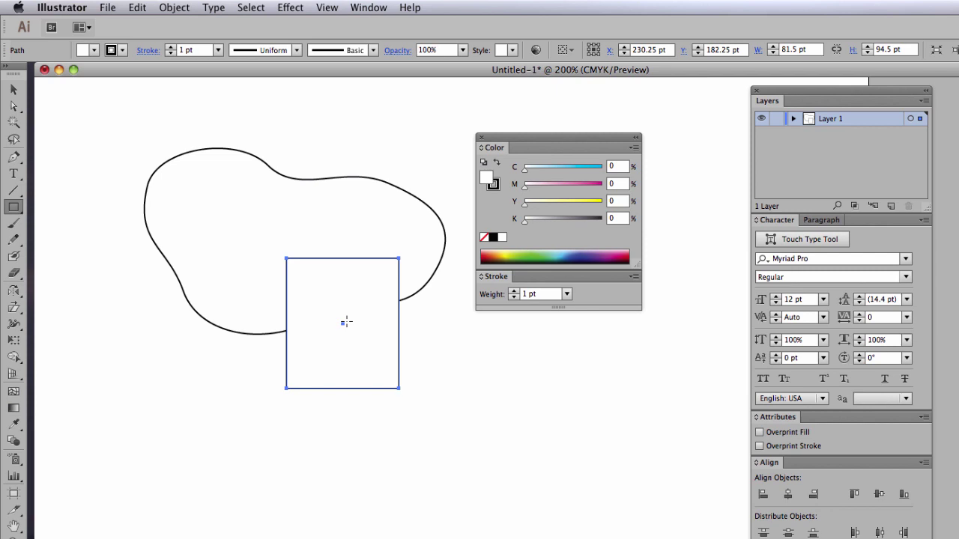
# Step: Give the square no fill and a white stroke, then deselect it with Direct Selection
pyautogui.click(493, 238)
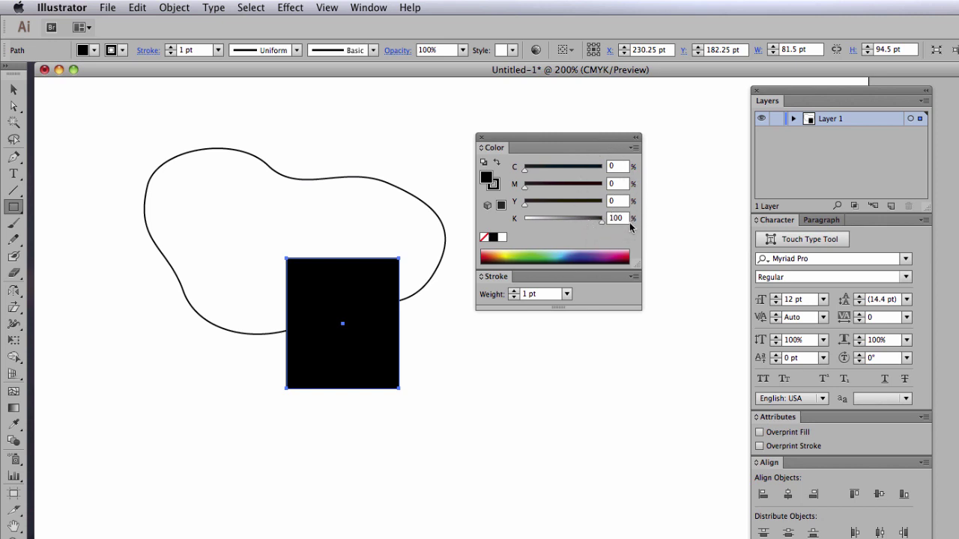
pyautogui.click(484, 238)
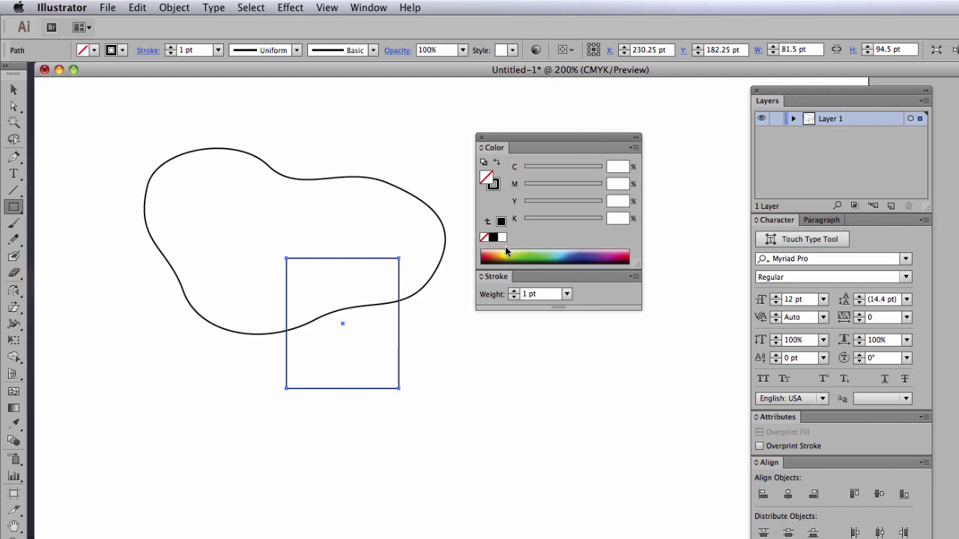
pyautogui.click(493, 186)
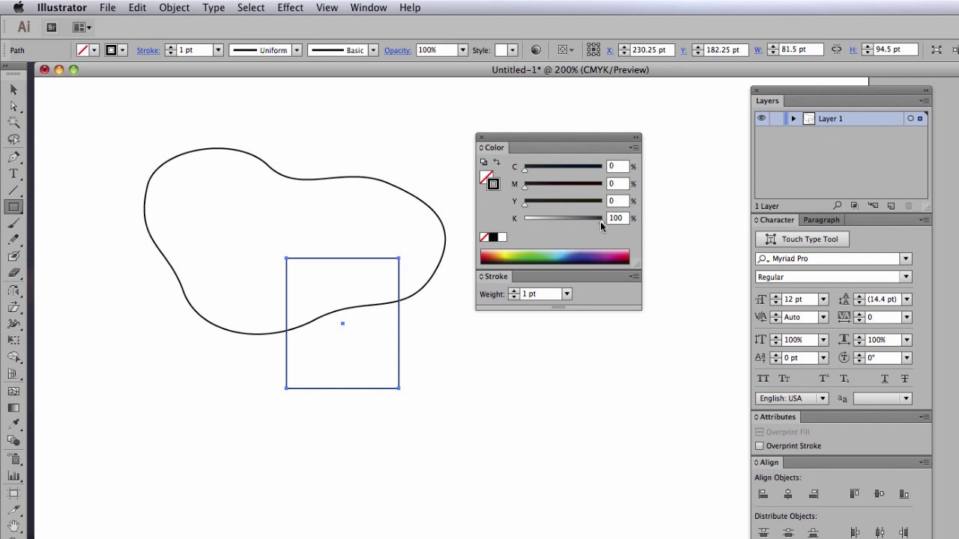
pyautogui.click(502, 238)
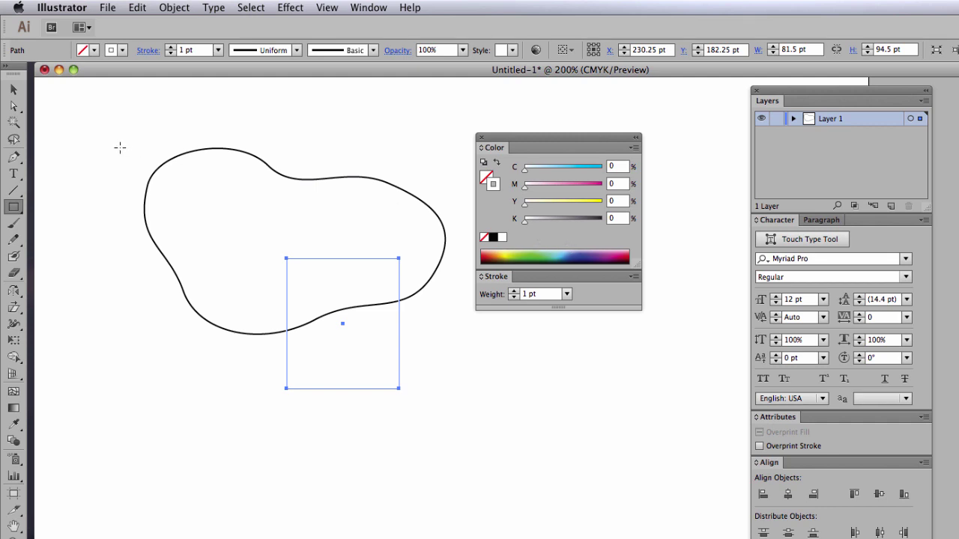
pyautogui.click(15, 107)
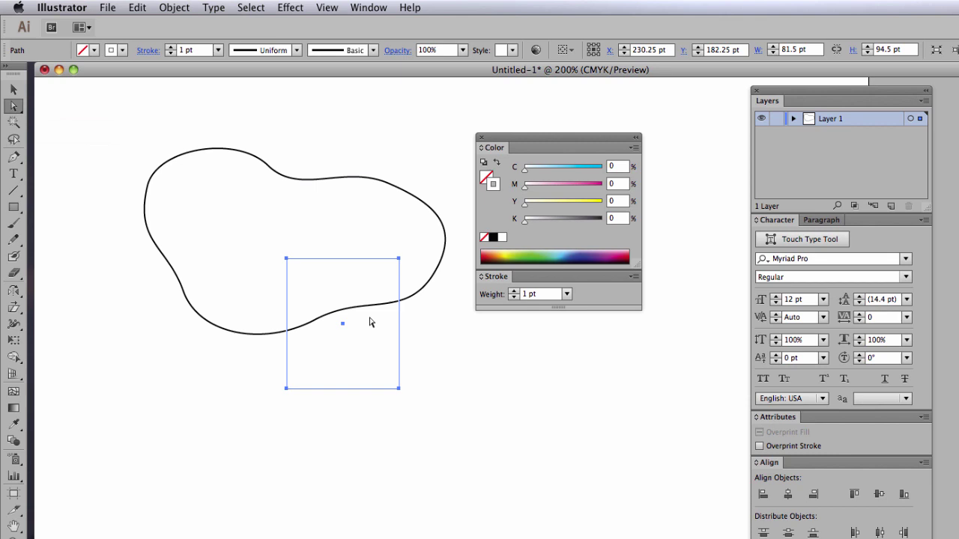
pyautogui.click(445, 333)
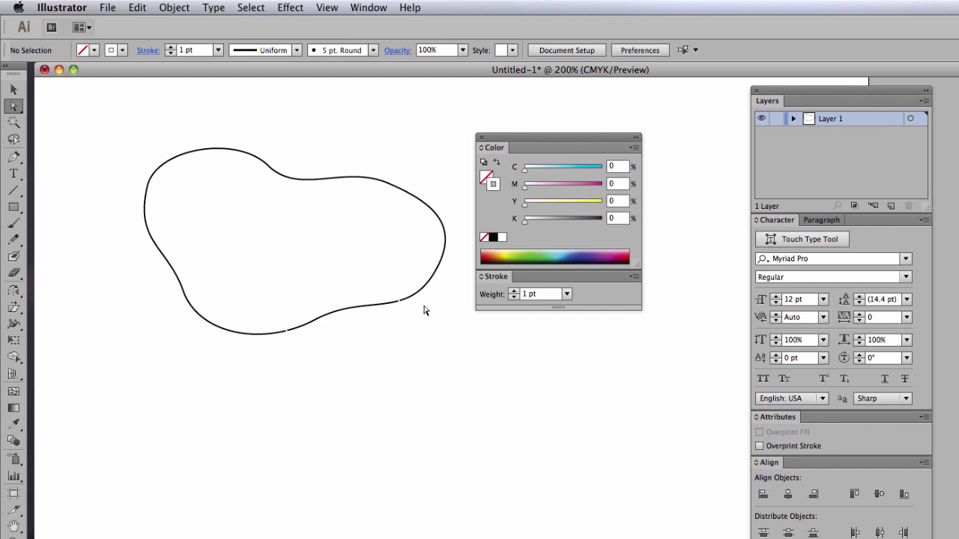
# Step: Reselect the invisible square by its edge and restore its white stroke
pyautogui.moveTo(424, 310); pyautogui.dragTo(411, 352)
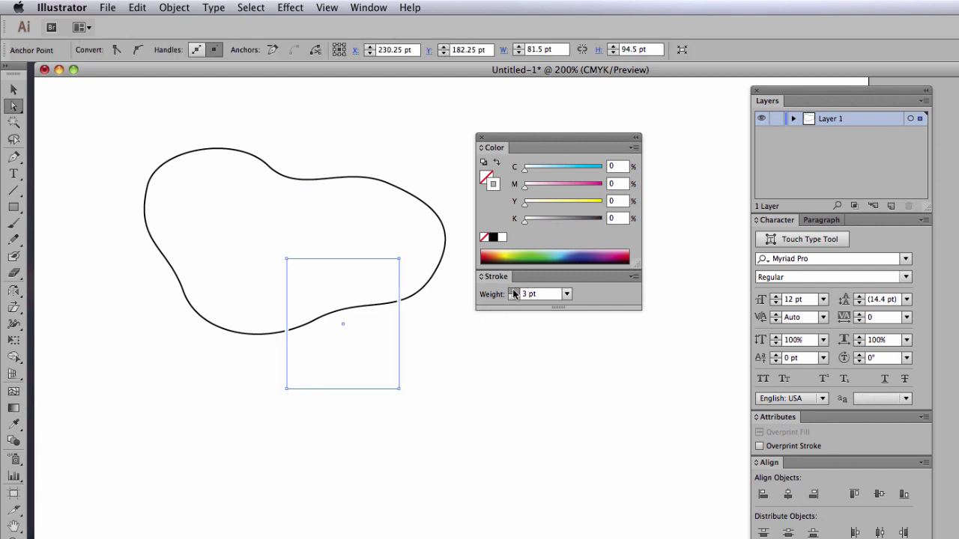
pyautogui.click(428, 340)
pyautogui.moveTo(427, 318); pyautogui.dragTo(370, 349)
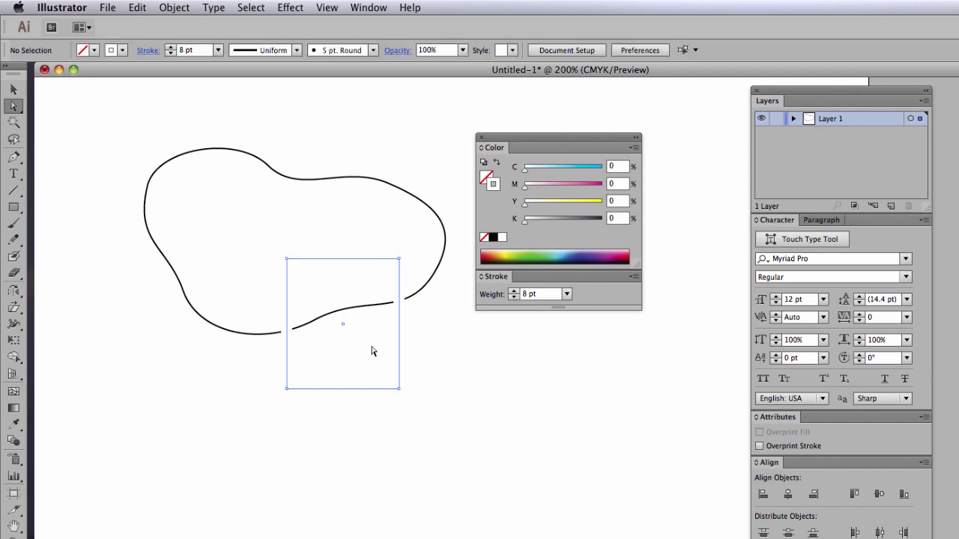
pyautogui.click(483, 238)
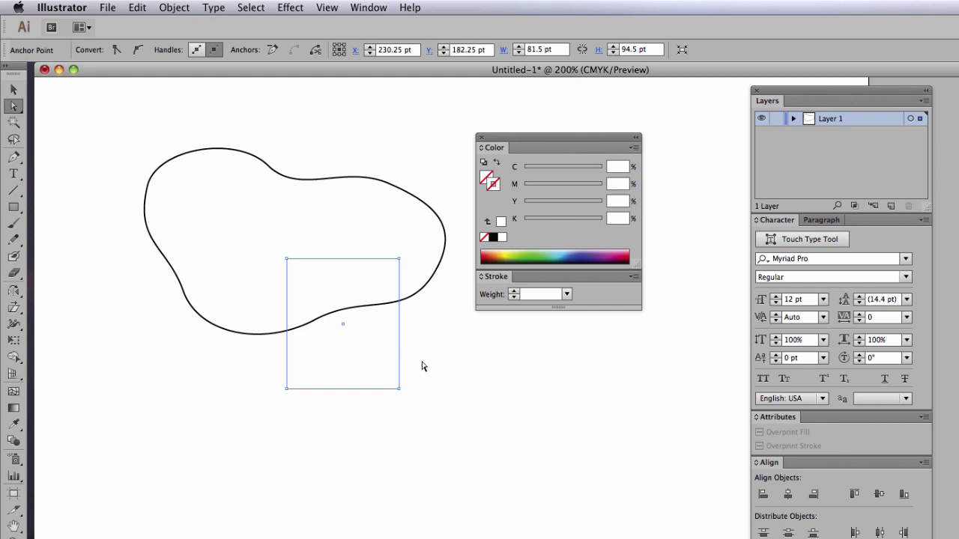
pyautogui.click(457, 323)
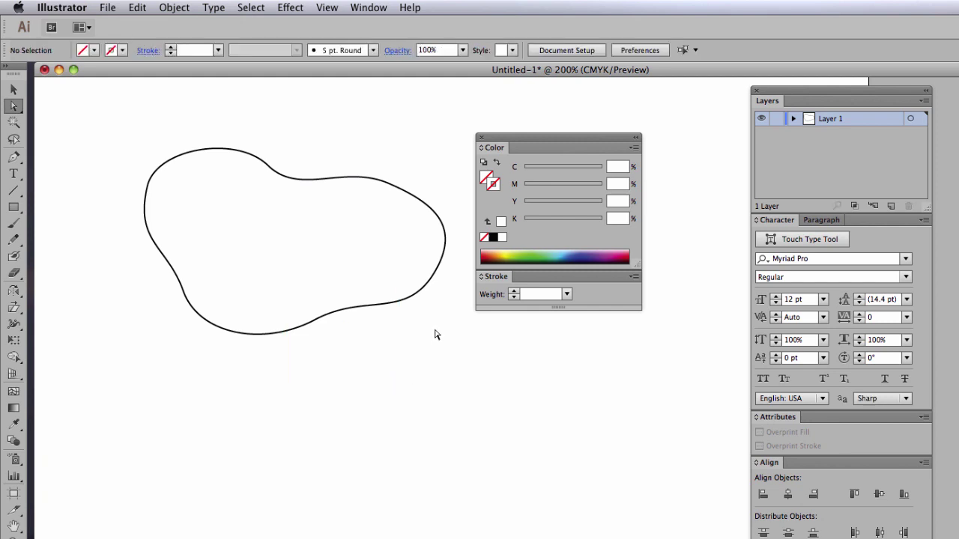
pyautogui.click(396, 356)
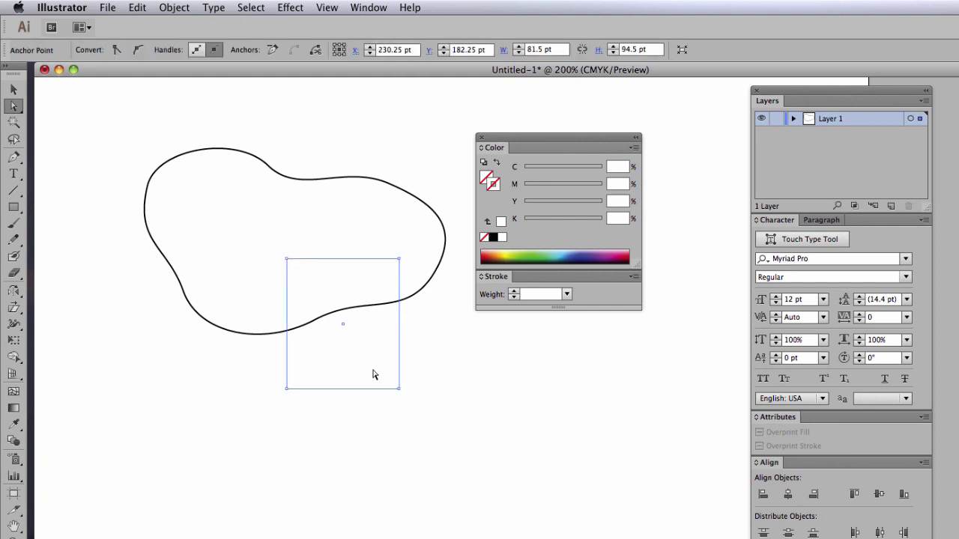
pyautogui.click(448, 365)
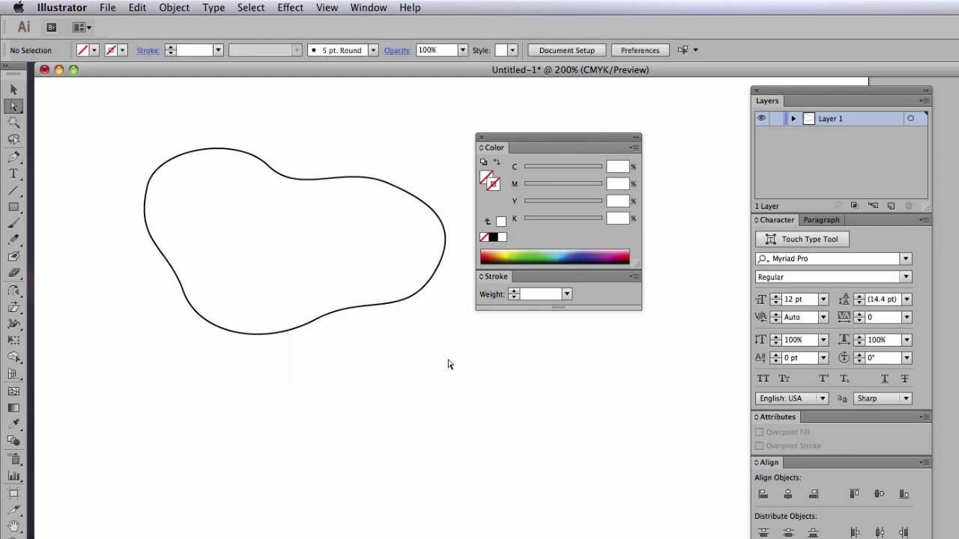
pyautogui.moveTo(439, 315); pyautogui.dragTo(388, 349)
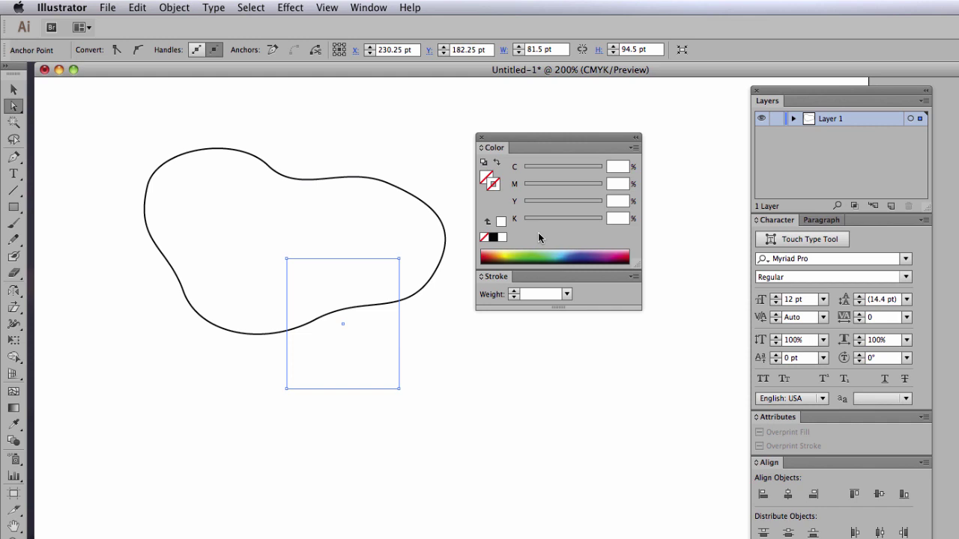
pyautogui.click(502, 237)
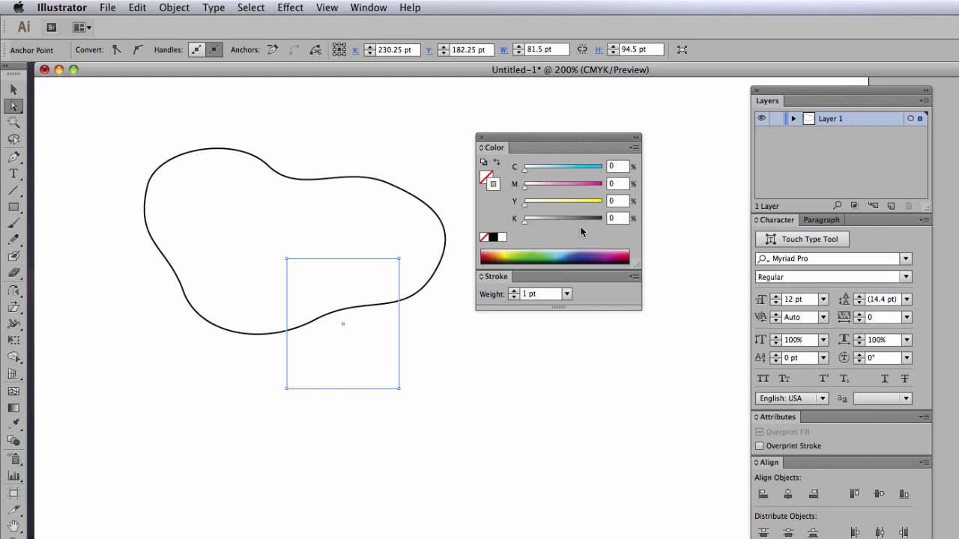
# Step: Make the square's stroke orange with magenta 50 and yellow 100
pyautogui.click(617, 187)
pyautogui.write('50')
pyautogui.press('Tab')
pyautogui.write('100')
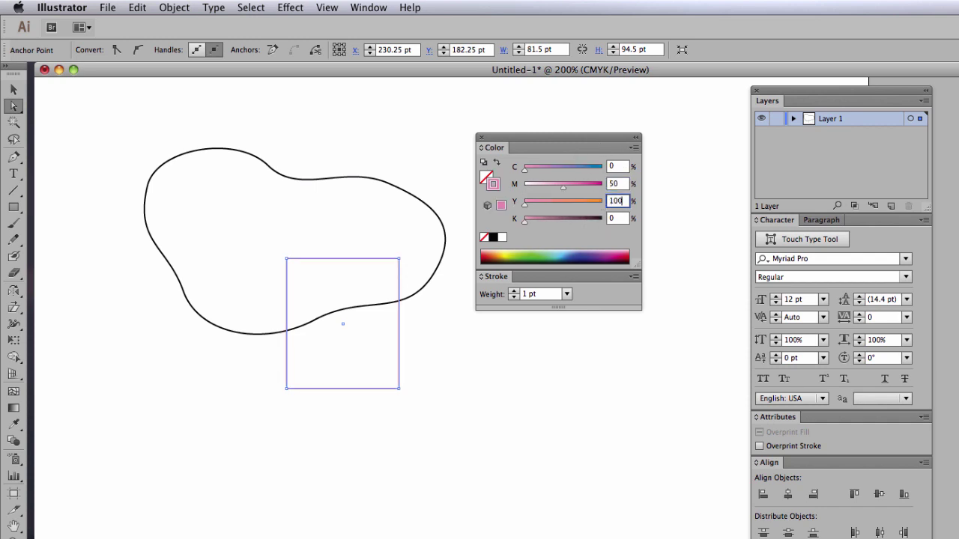
pyautogui.press('Return')
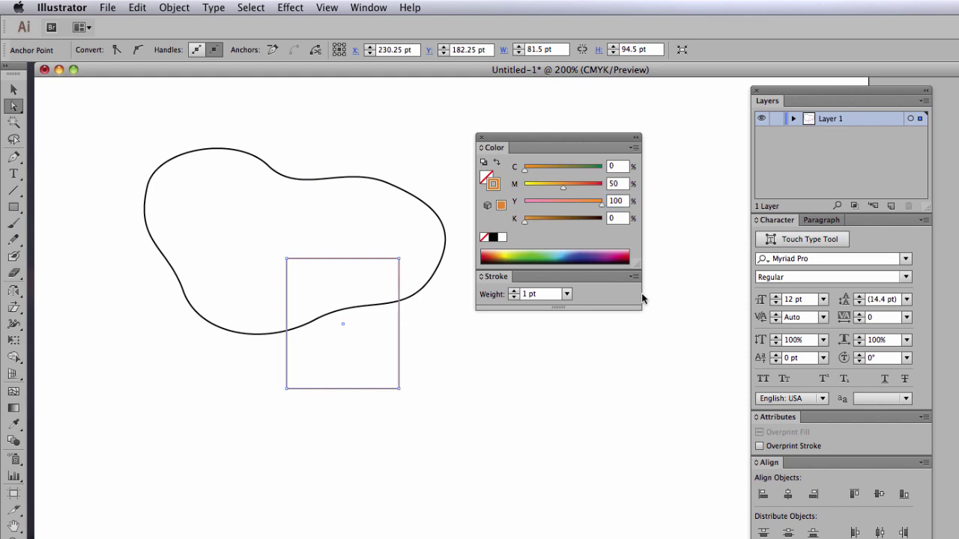
# Step: Raise the square's stroke weight to 5 pt and deselect it
pyautogui.click(513, 293)
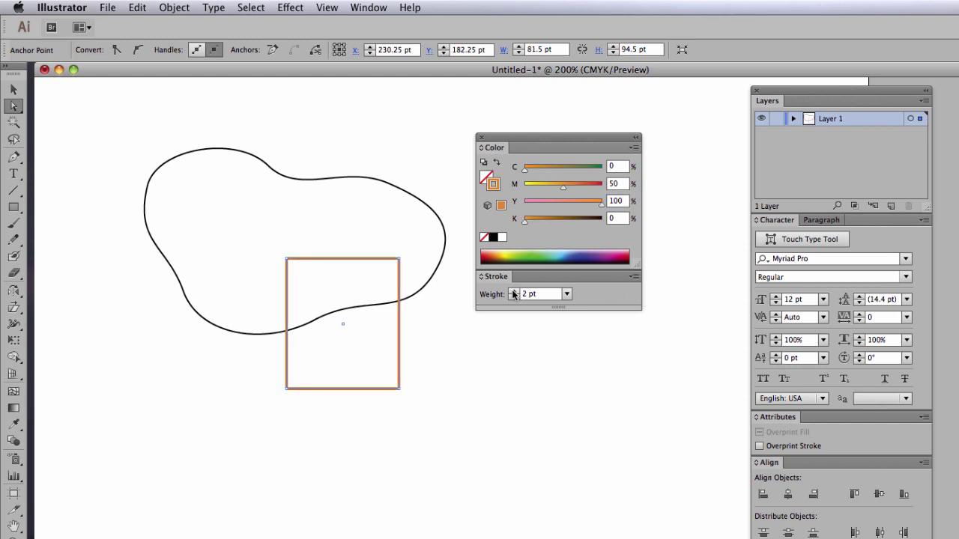
pyautogui.click(513, 292)
pyautogui.click(513, 292)
pyautogui.click(513, 292)
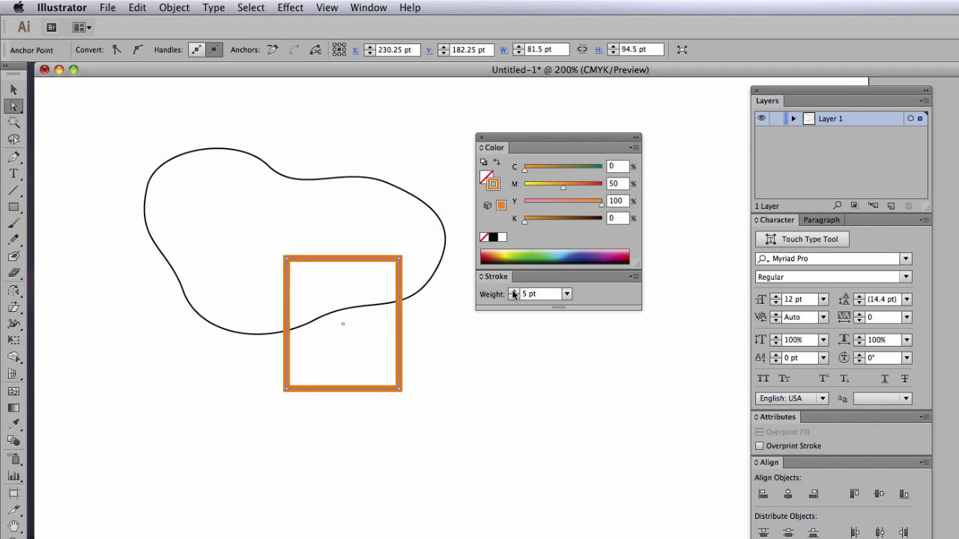
pyautogui.click(560, 374)
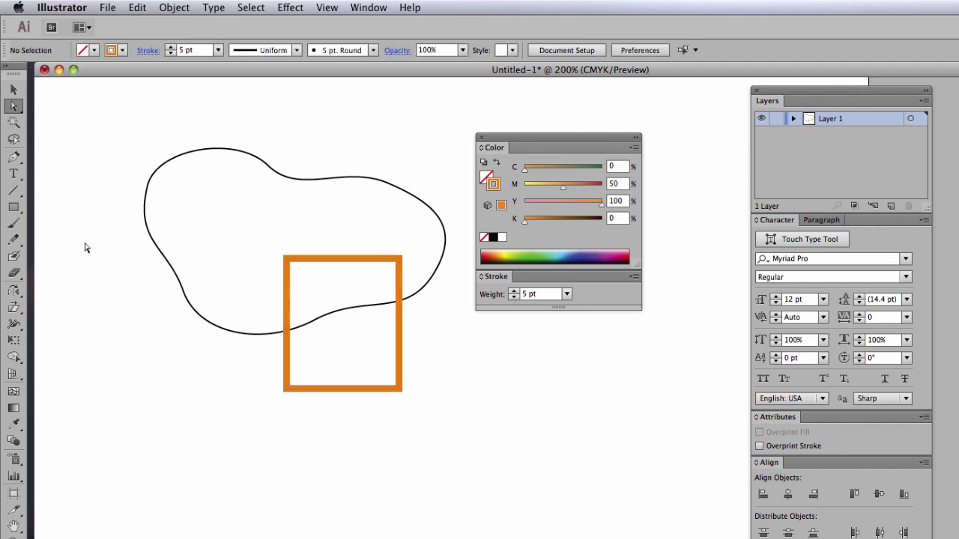
# Step: Draw a wavy six-anchor Pen path below the square, ending back at its starting anchor
pyautogui.click(14, 160)
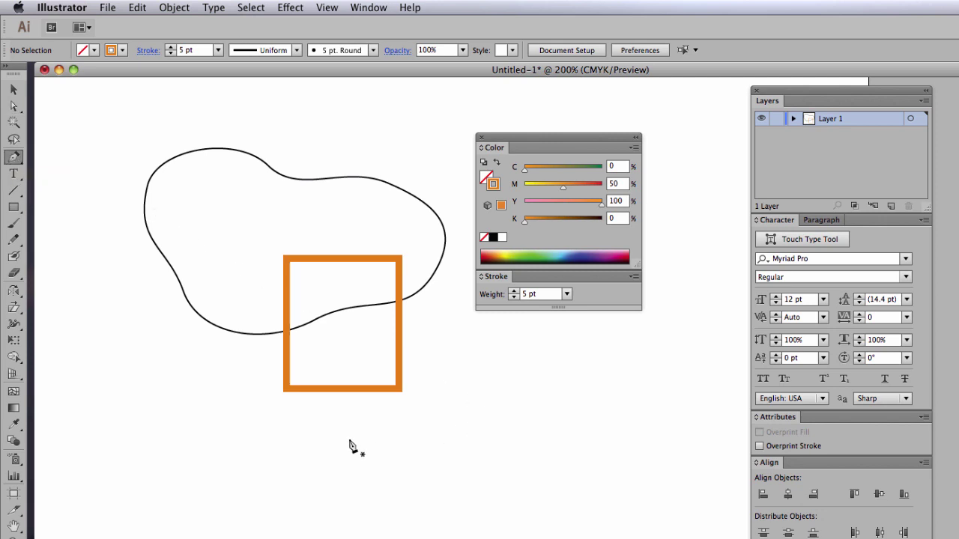
pyautogui.moveTo(345, 441); pyautogui.dragTo(378, 420)
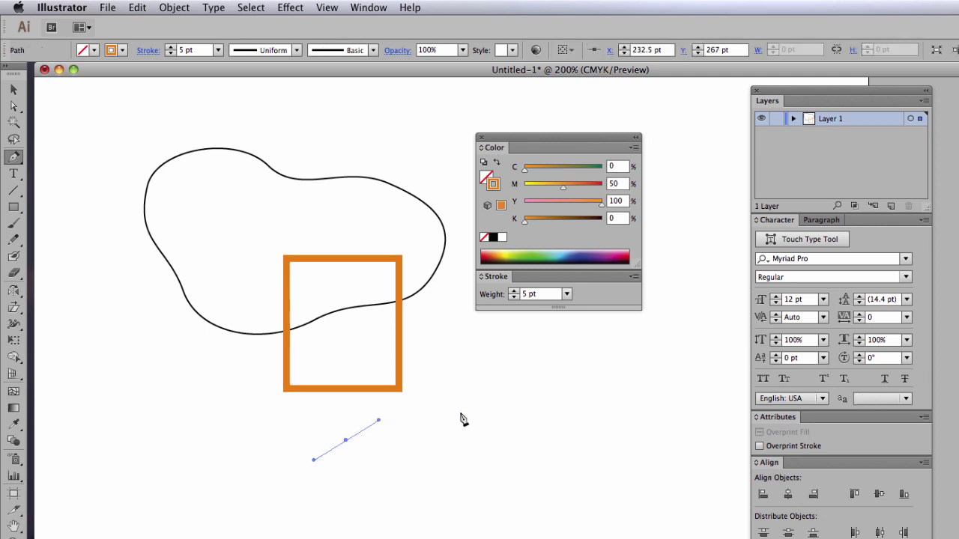
pyautogui.click(499, 414)
pyautogui.moveTo(555, 379); pyautogui.dragTo(586, 357)
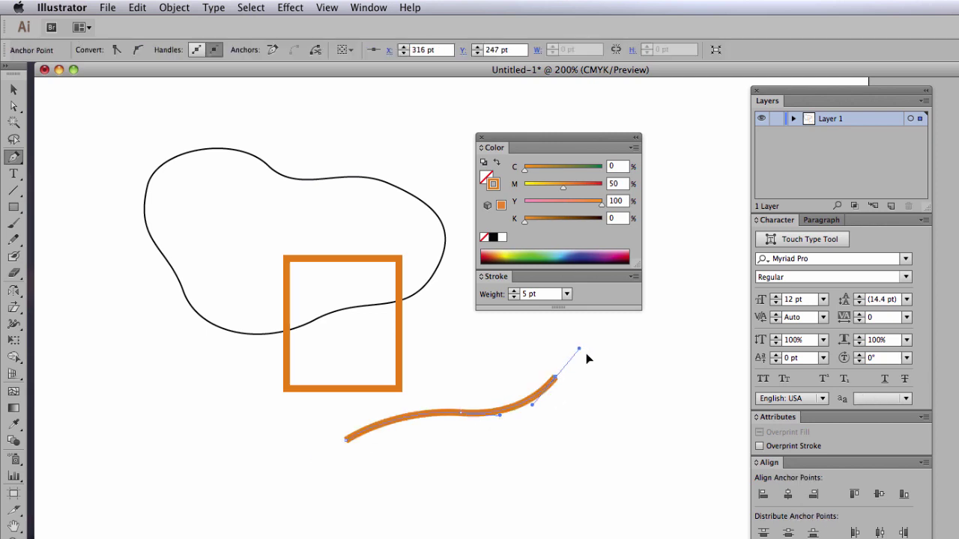
pyautogui.moveTo(619, 405); pyautogui.dragTo(598, 450)
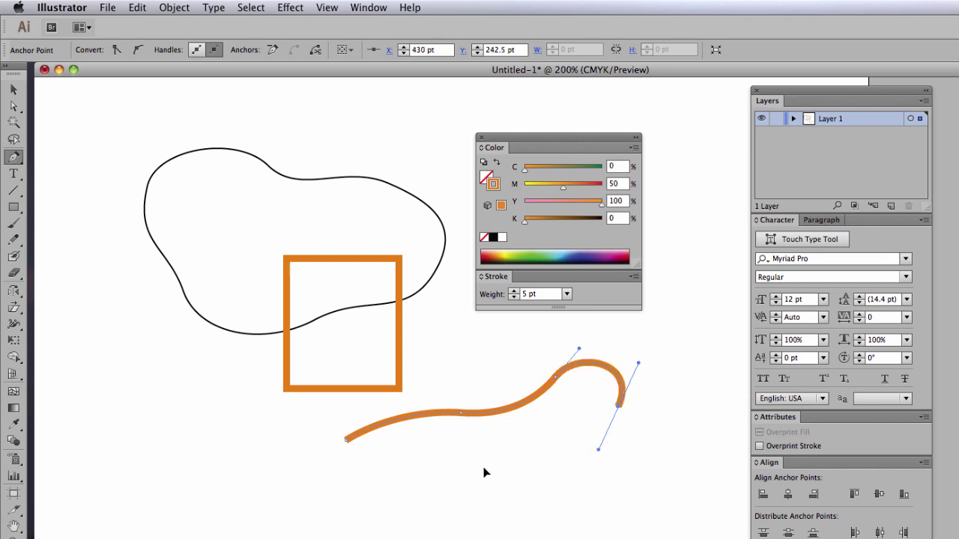
pyautogui.moveTo(472, 475); pyautogui.dragTo(423, 474)
pyautogui.moveTo(365, 498); pyautogui.dragTo(341, 515)
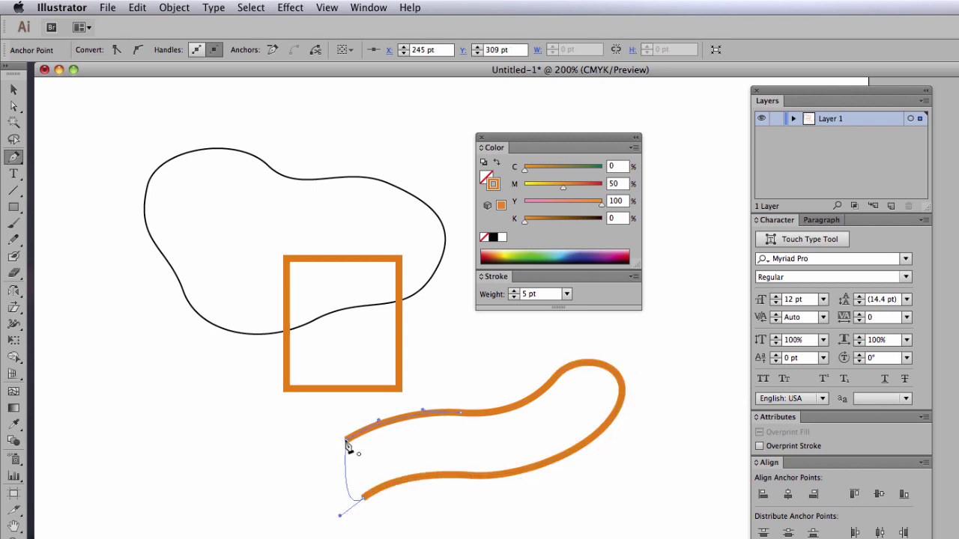
pyautogui.moveTo(346, 442); pyautogui.dragTo(392, 412)
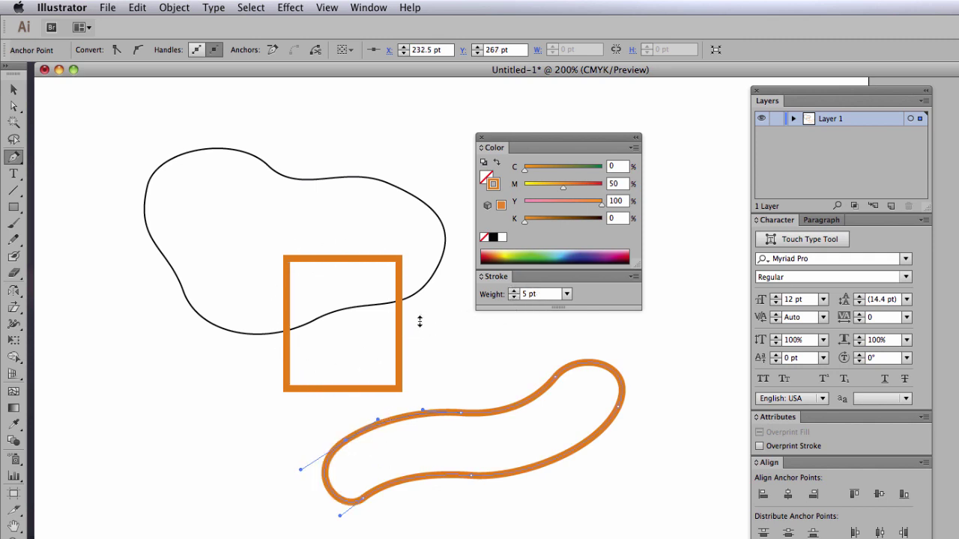
# Step: Fill the wavy loop with light blue at C50 M0 Y0 K0
pyautogui.click(484, 180)
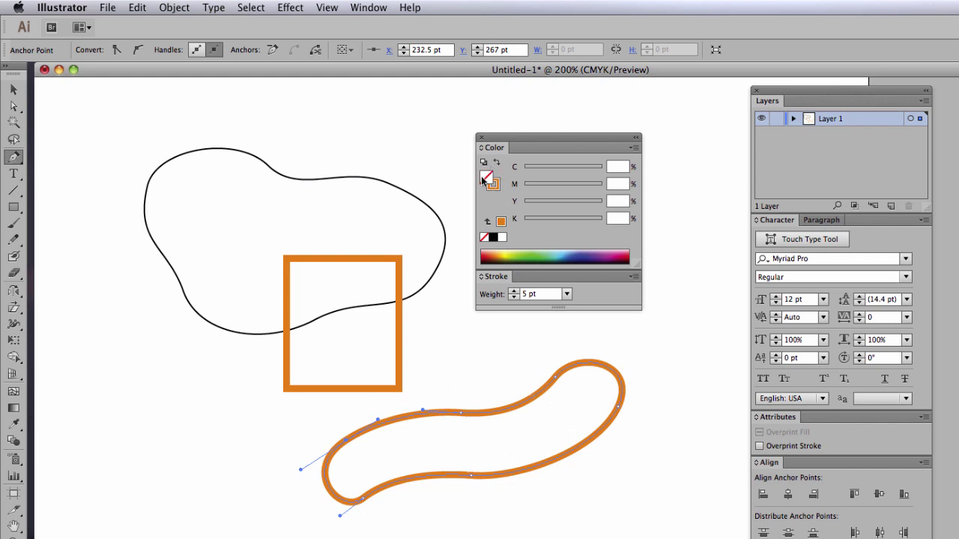
pyautogui.click(613, 167)
pyautogui.write('50')
pyautogui.press('Tab')
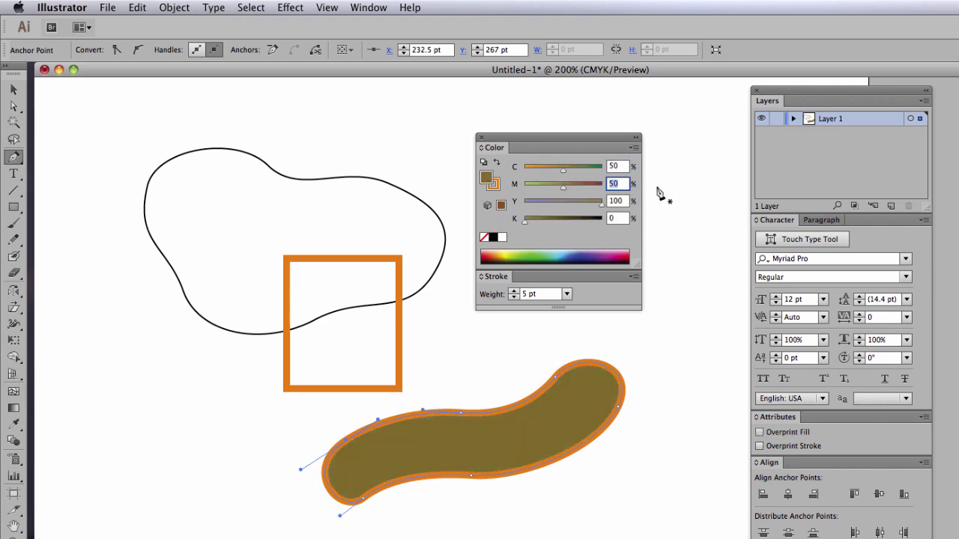
pyautogui.write('0')
pyautogui.press('Tab')
pyautogui.write('0')
pyautogui.press('Tab')
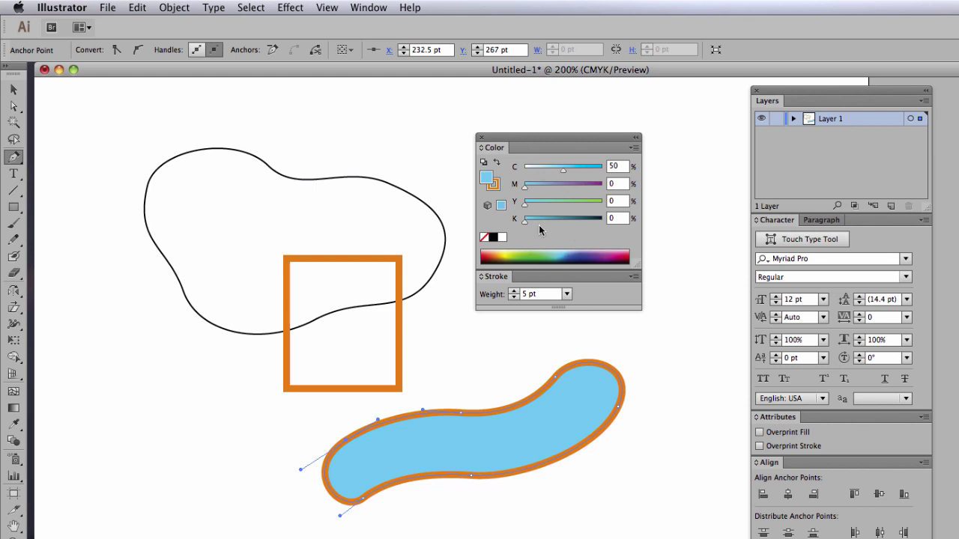
# Step: Deselect the loop and preset a 100% cyan fill with a black stroke for the next path
pyautogui.click(14, 106)
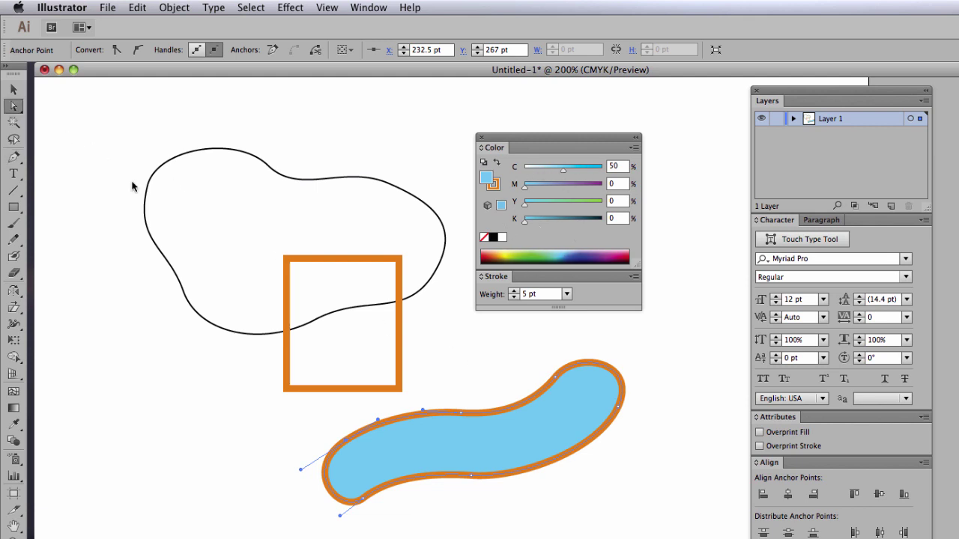
pyautogui.click(494, 340)
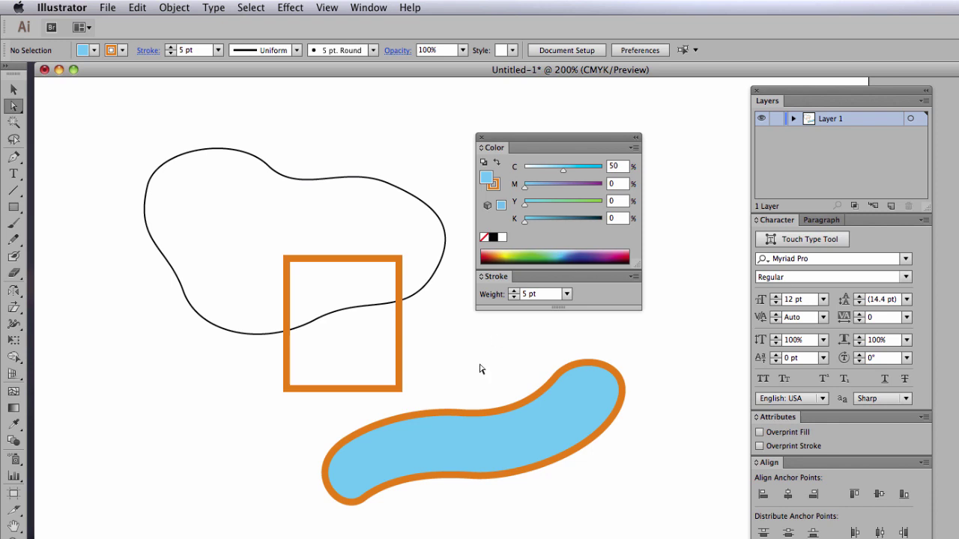
pyautogui.click(14, 159)
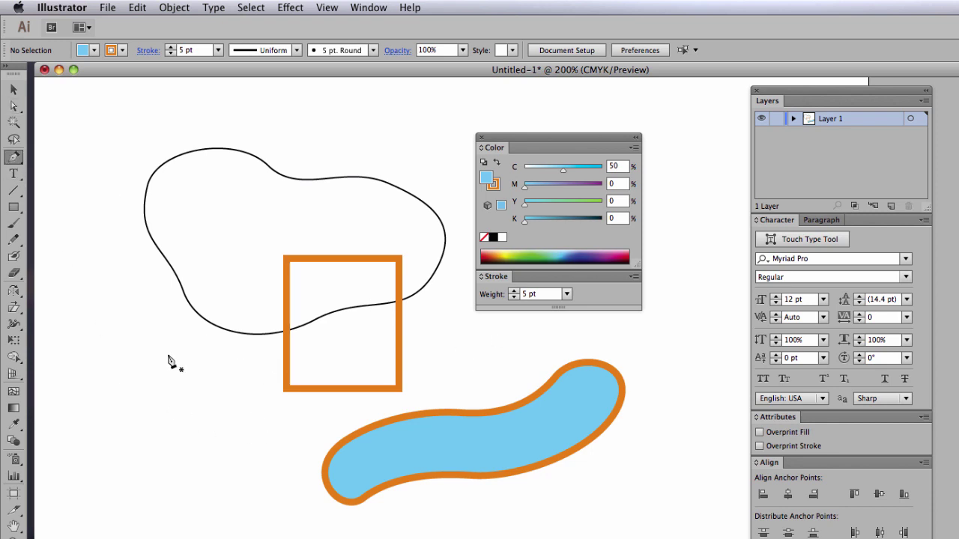
pyautogui.hscroll(1, 299, 374)
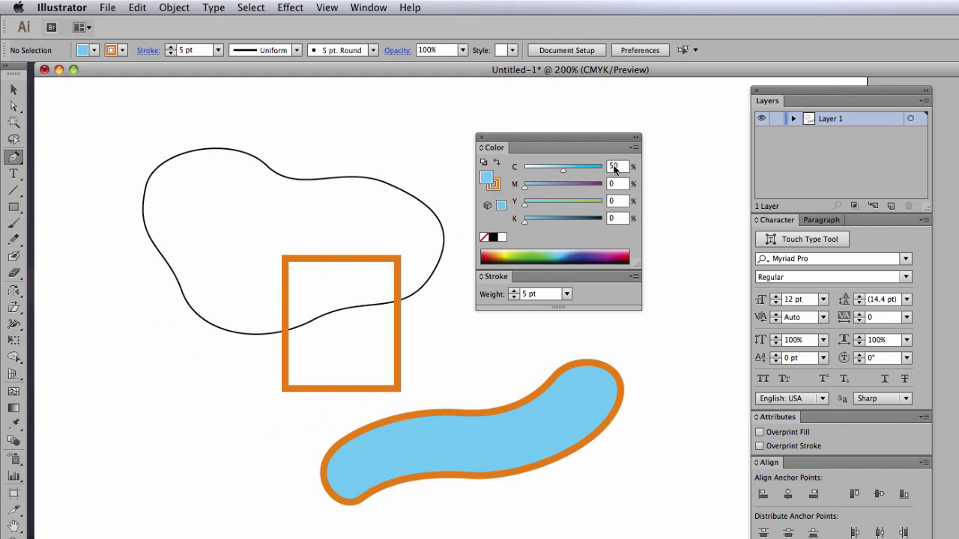
pyautogui.moveTo(563, 174); pyautogui.dragTo(616, 174)
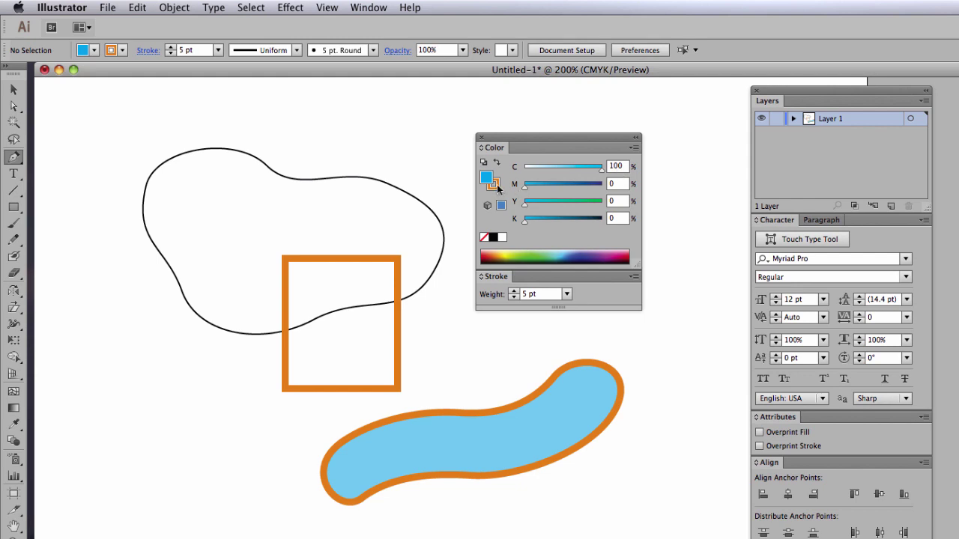
pyautogui.click(495, 188)
pyautogui.click(493, 238)
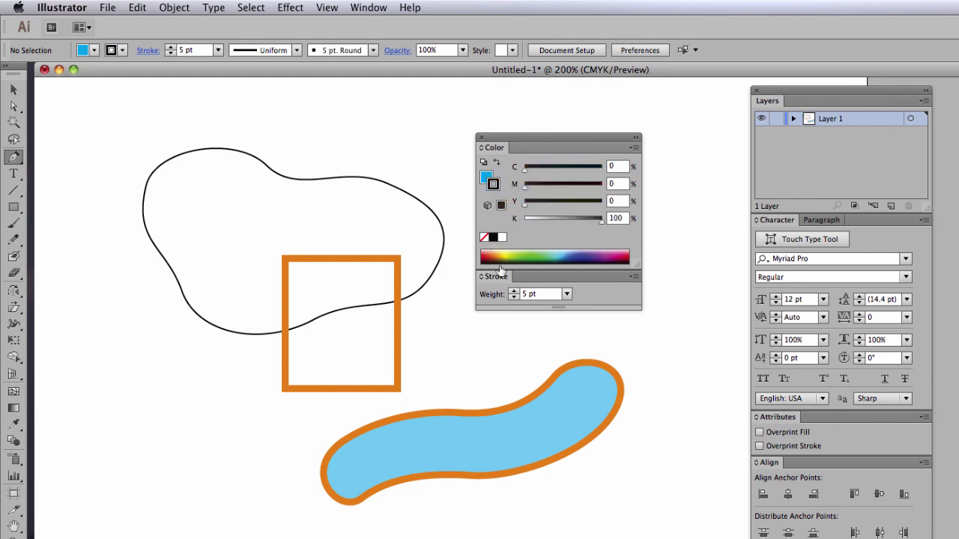
# Step: Pen-draw a four-anchor curved shape at the artboard's lower left, filled cyan with a black outline
pyautogui.moveTo(135, 367); pyautogui.dragTo(165, 342)
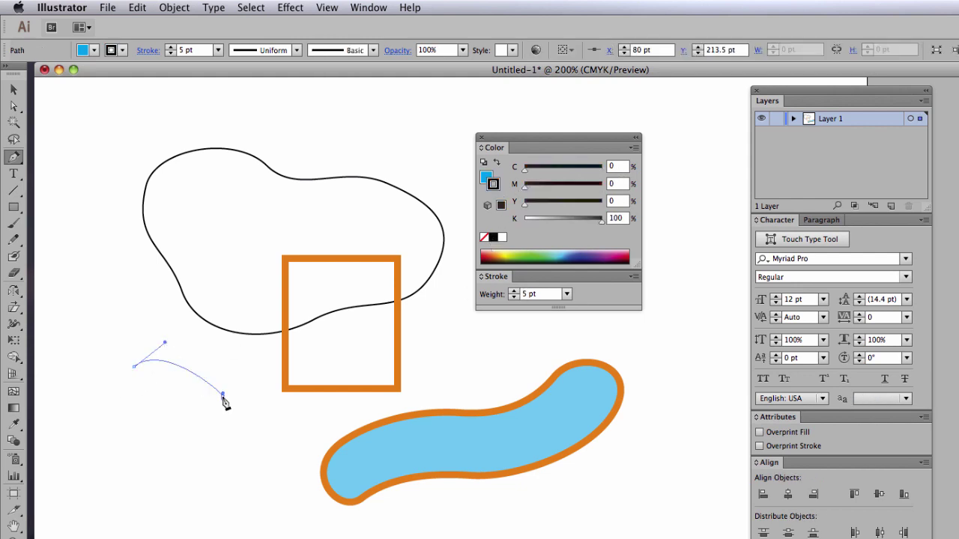
pyautogui.moveTo(222, 394); pyautogui.dragTo(226, 428)
pyautogui.moveTo(251, 488); pyautogui.dragTo(278, 501)
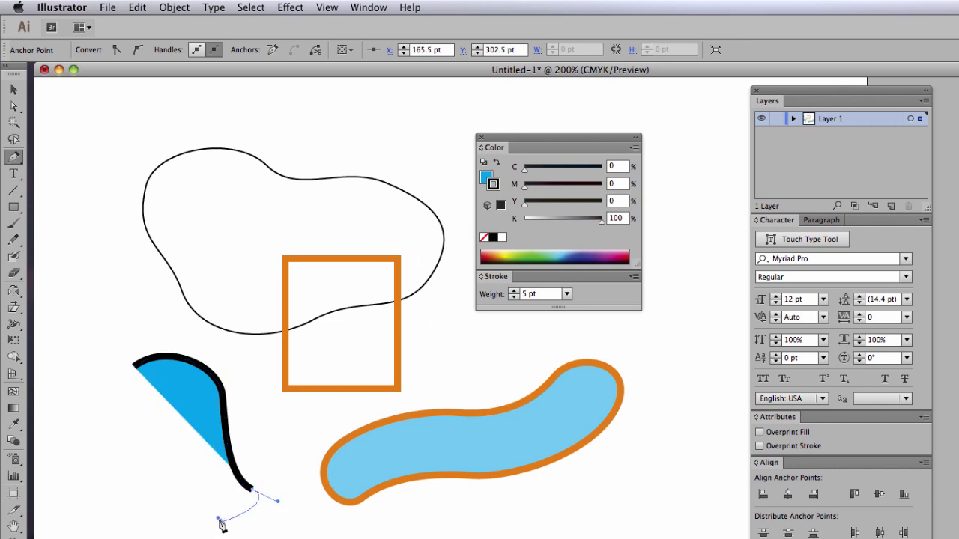
pyautogui.moveTo(221, 519); pyautogui.dragTo(181, 496)
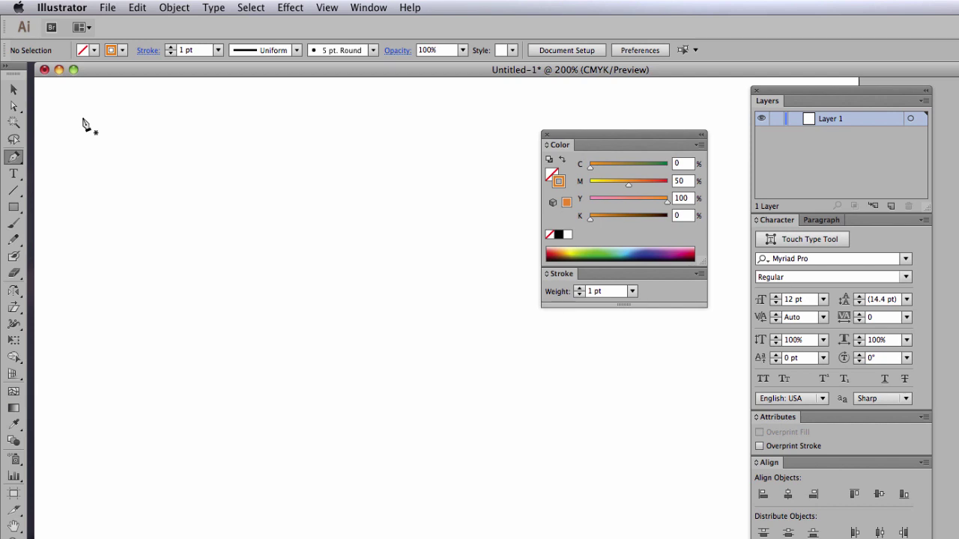
pyautogui.click(13, 191)
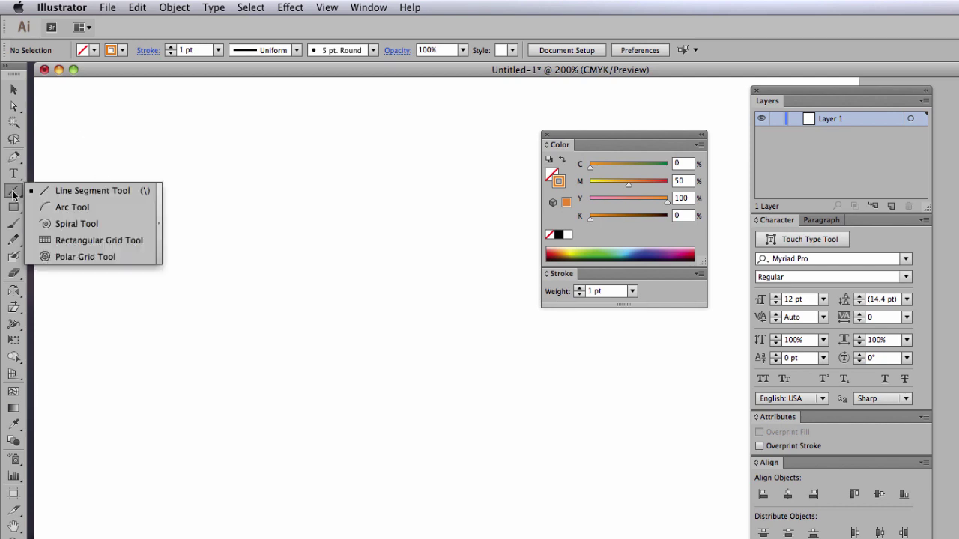
pyautogui.click(93, 191)
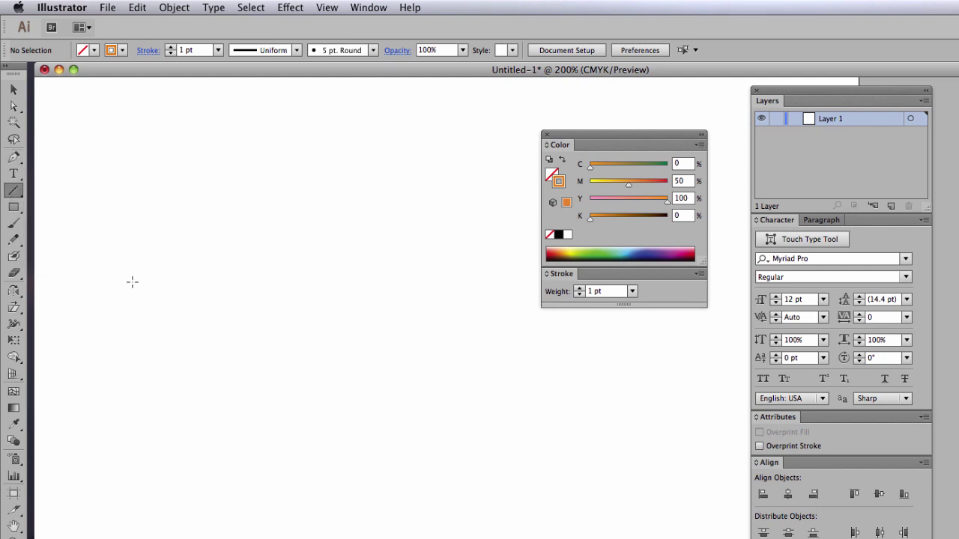
pyautogui.moveTo(119, 282); pyautogui.dragTo(250, 180)
pyautogui.moveTo(257, 223); pyautogui.dragTo(372, 288)
pyautogui.moveTo(356, 166); pyautogui.dragTo(459, 319)
pyautogui.moveTo(188, 167); pyautogui.dragTo(492, 325)
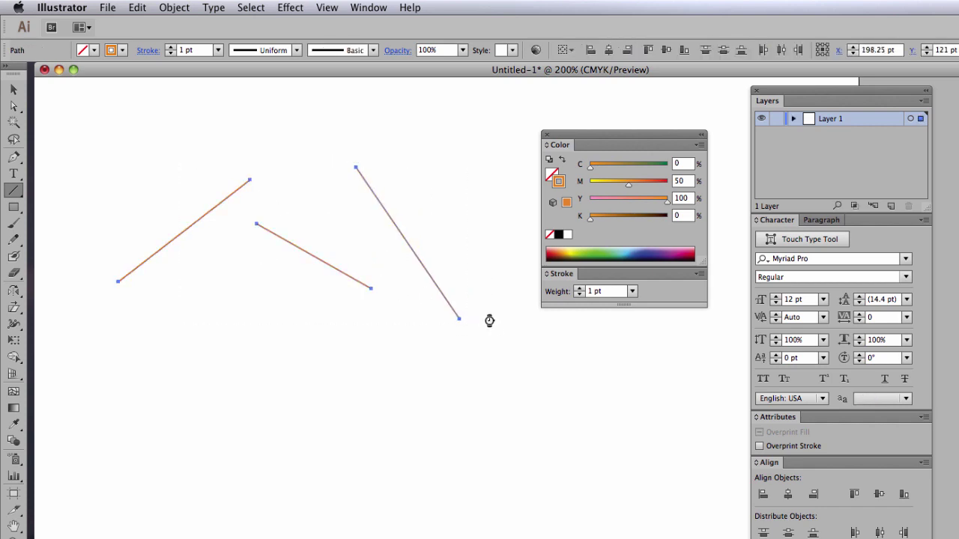
pyautogui.press('Delete')
pyautogui.click(13, 190)
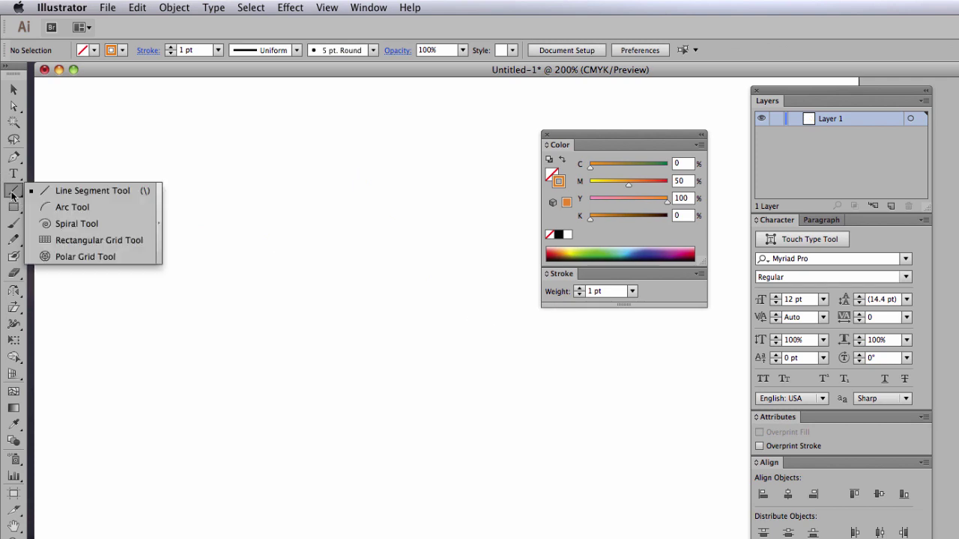
pyautogui.click(75, 207)
pyautogui.moveTo(92, 292); pyautogui.dragTo(315, 216)
pyautogui.moveTo(172, 158); pyautogui.dragTo(424, 207)
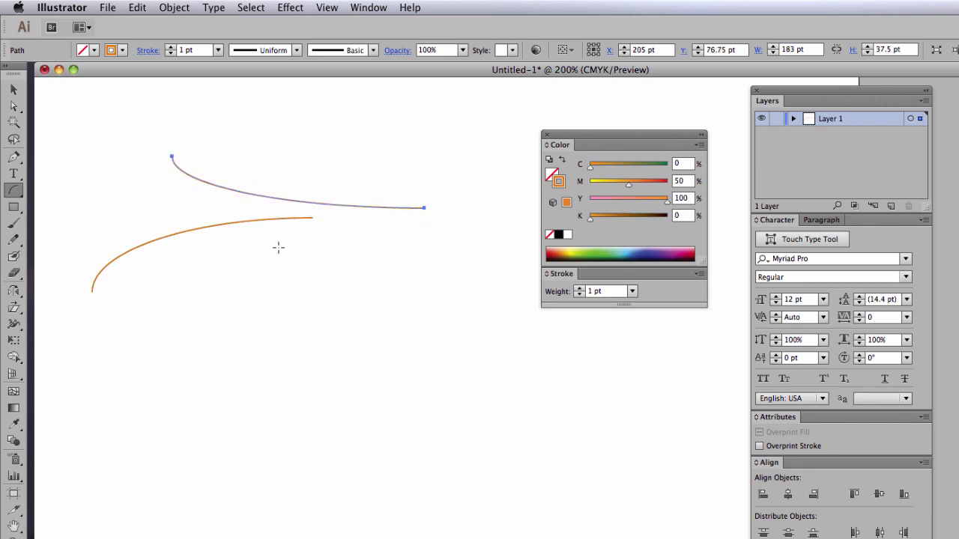
pyautogui.moveTo(275, 245); pyautogui.dragTo(379, 357)
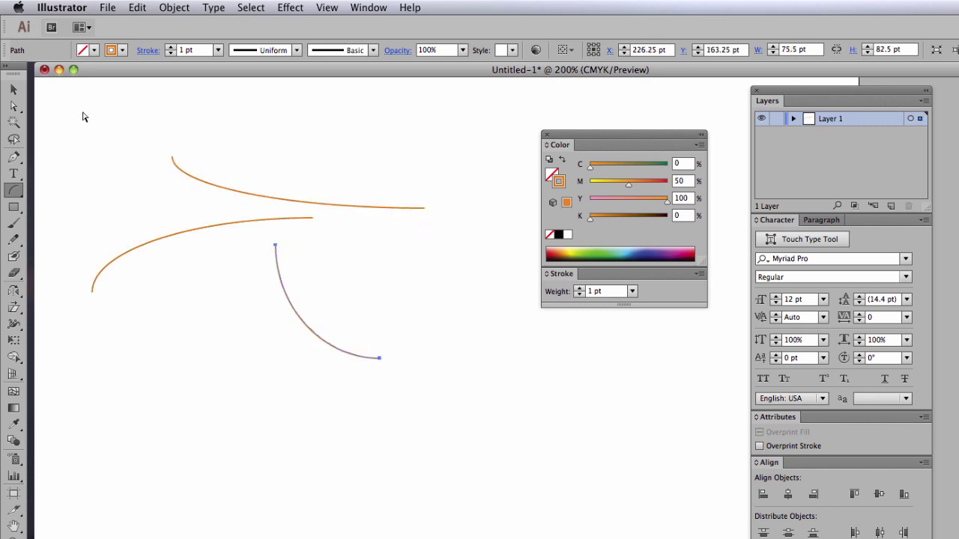
pyautogui.moveTo(86, 114); pyautogui.dragTo(380, 339)
pyautogui.press('Delete')
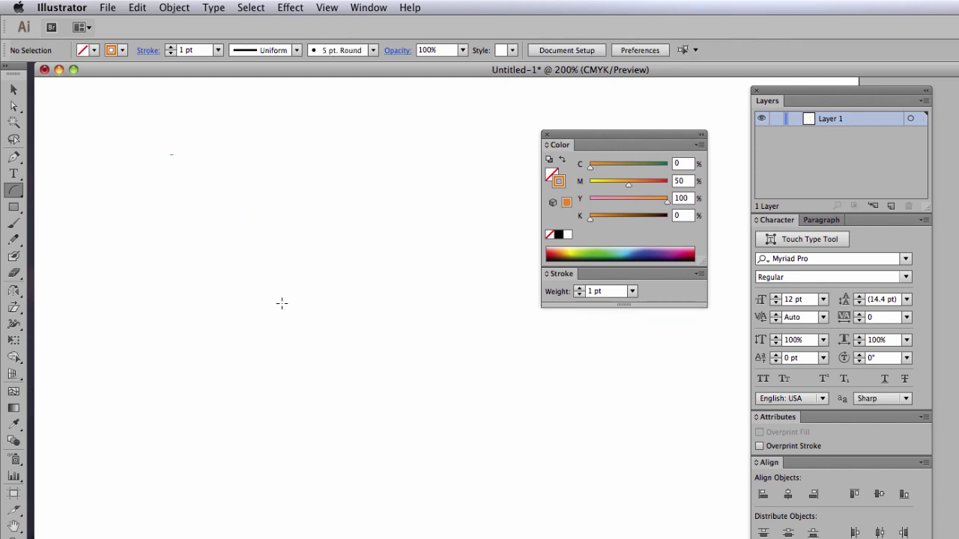
pyautogui.moveTo(13, 190); pyautogui.dragTo(108, 228)
pyautogui.moveTo(123, 192); pyautogui.dragTo(178, 223)
pyautogui.moveTo(311, 212); pyautogui.dragTo(388, 277)
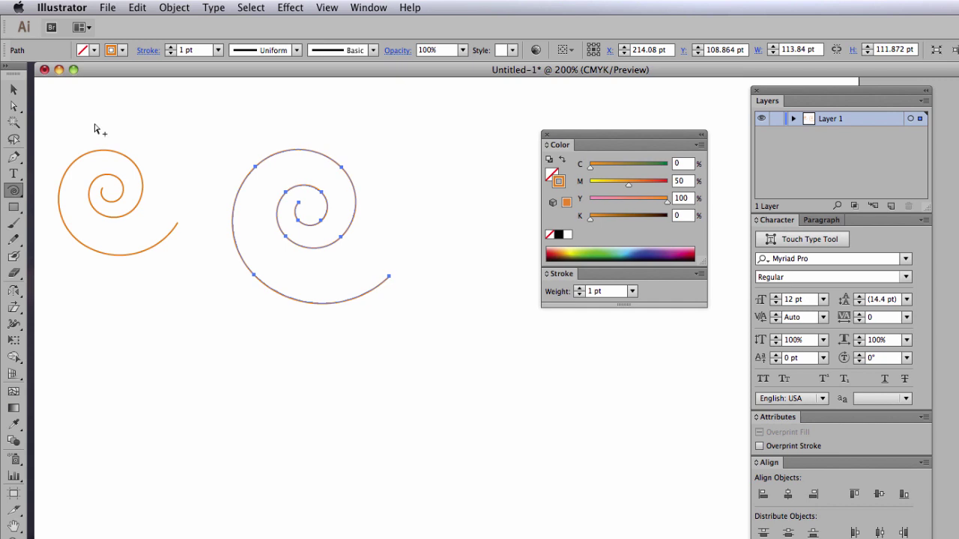
pyautogui.press('super+z')
pyautogui.press('super+z')
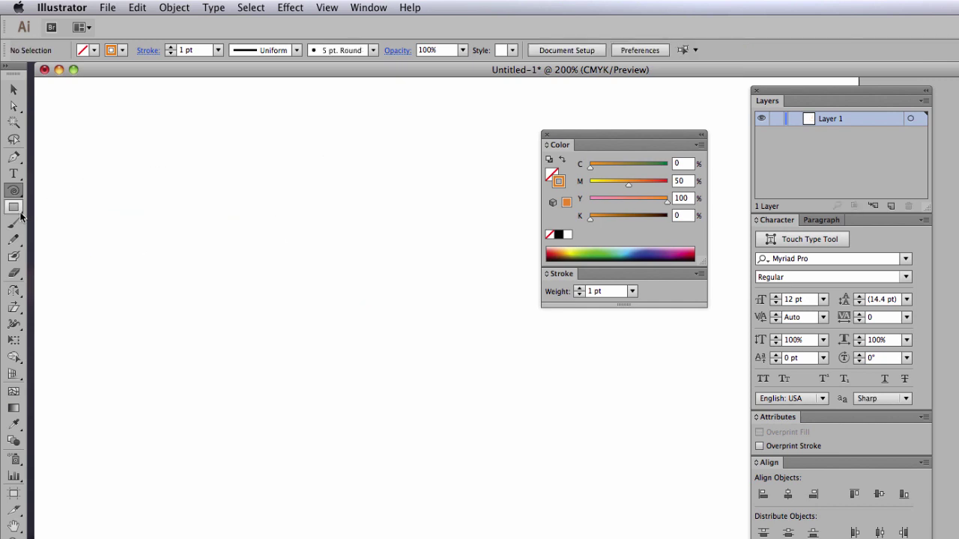
pyautogui.moveTo(13, 206); pyautogui.dragTo(81, 207)
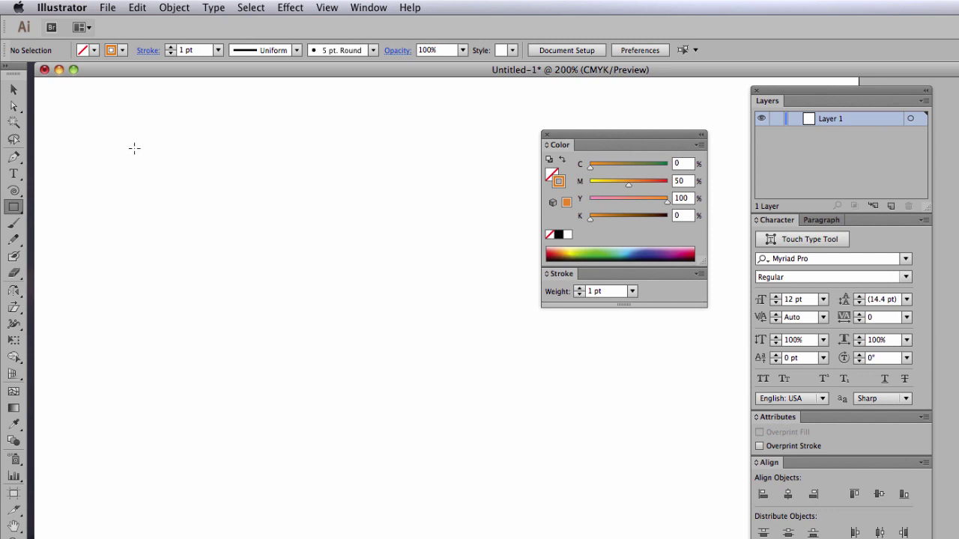
pyautogui.moveTo(134, 148); pyautogui.dragTo(374, 189)
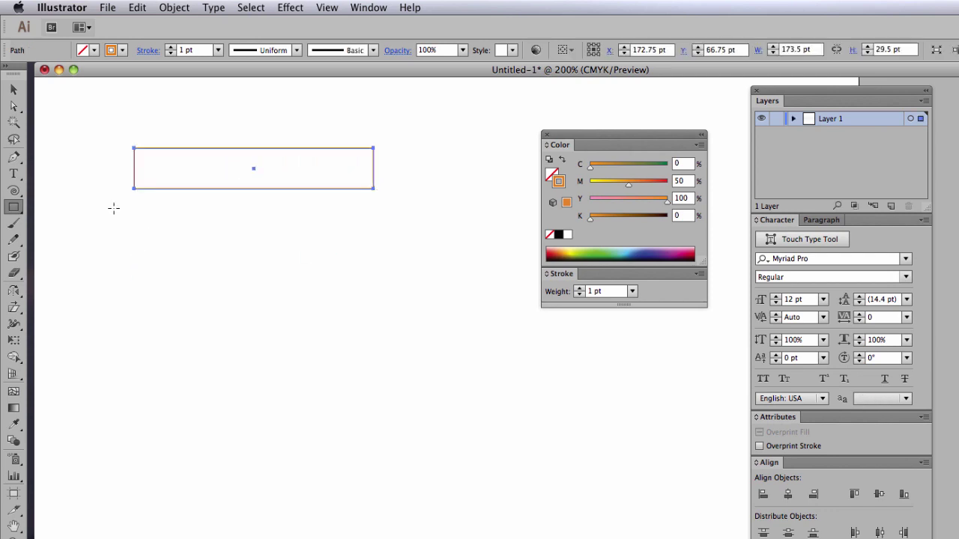
pyautogui.moveTo(145, 214); pyautogui.dragTo(217, 412)
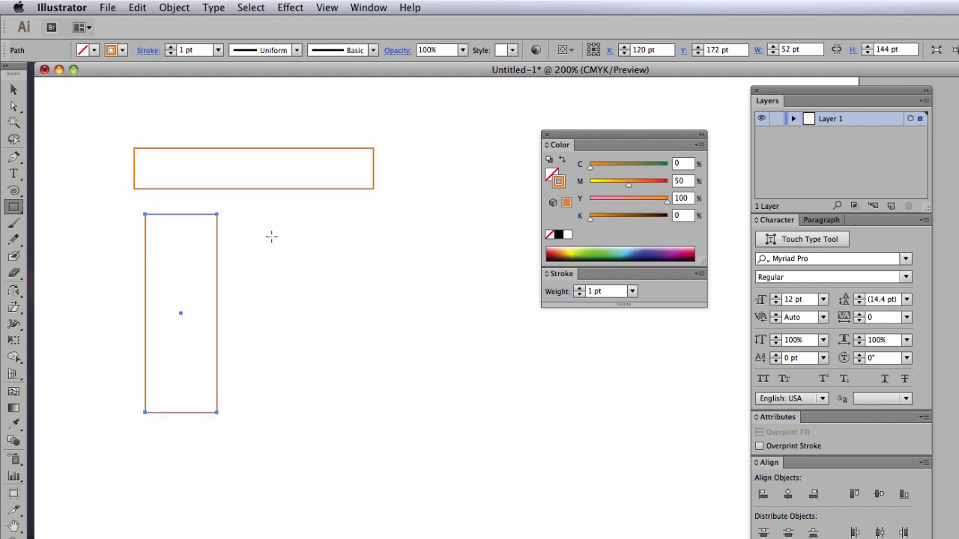
pyautogui.moveTo(272, 237); pyautogui.dragTo(410, 355)
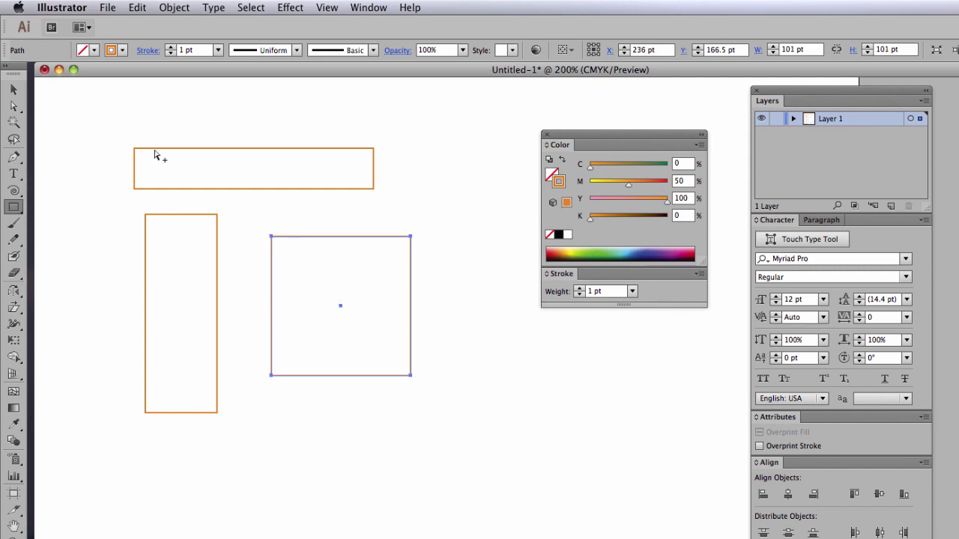
pyautogui.moveTo(90, 120); pyautogui.dragTo(361, 322)
pyautogui.press('Delete')
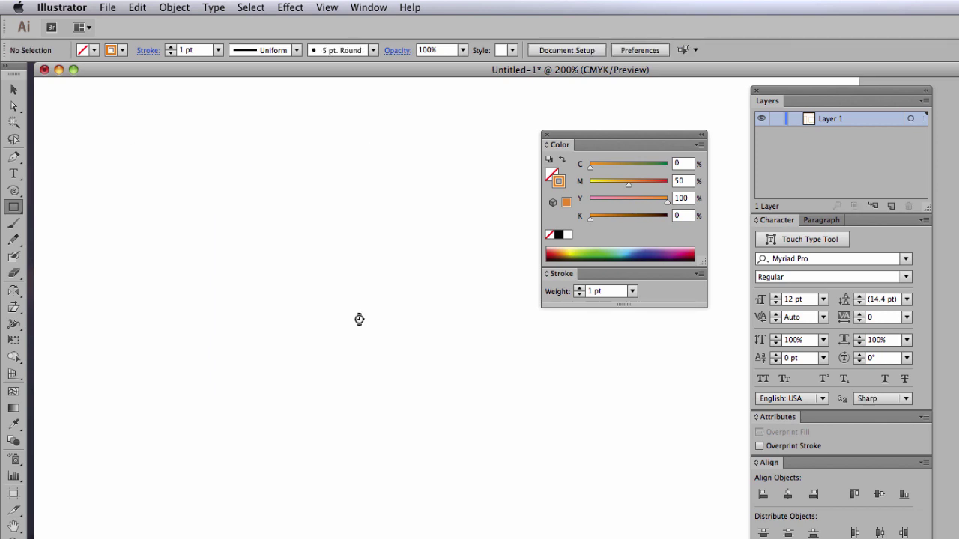
pyautogui.moveTo(119, 153); pyautogui.dragTo(310, 205)
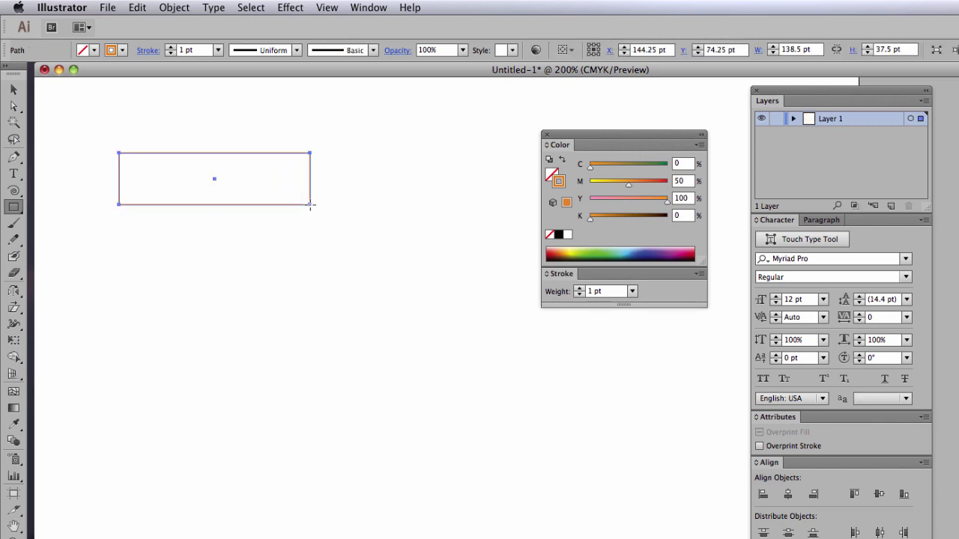
pyautogui.press('Delete')
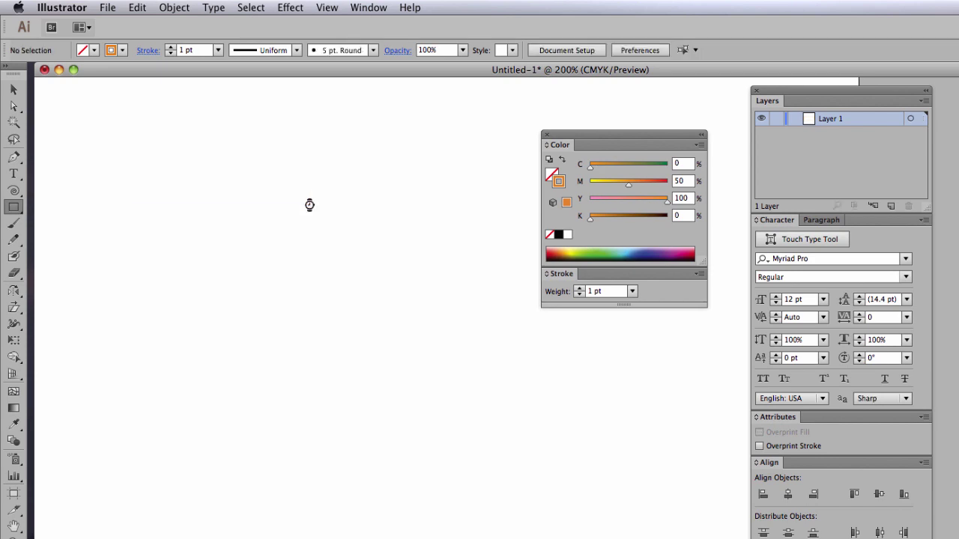
pyautogui.click(155, 168)
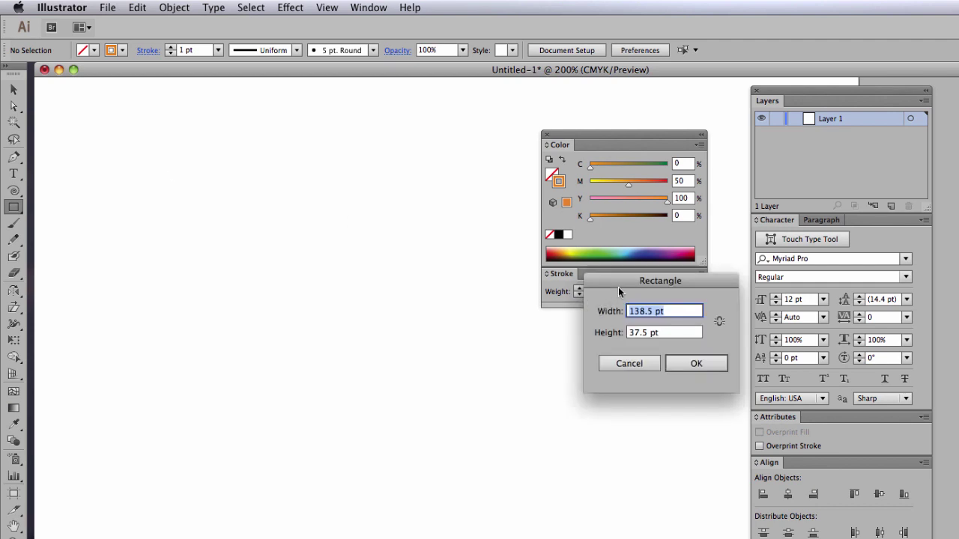
pyautogui.moveTo(621, 285); pyautogui.dragTo(468, 256)
pyautogui.moveTo(414, 235); pyautogui.dragTo(287, 200)
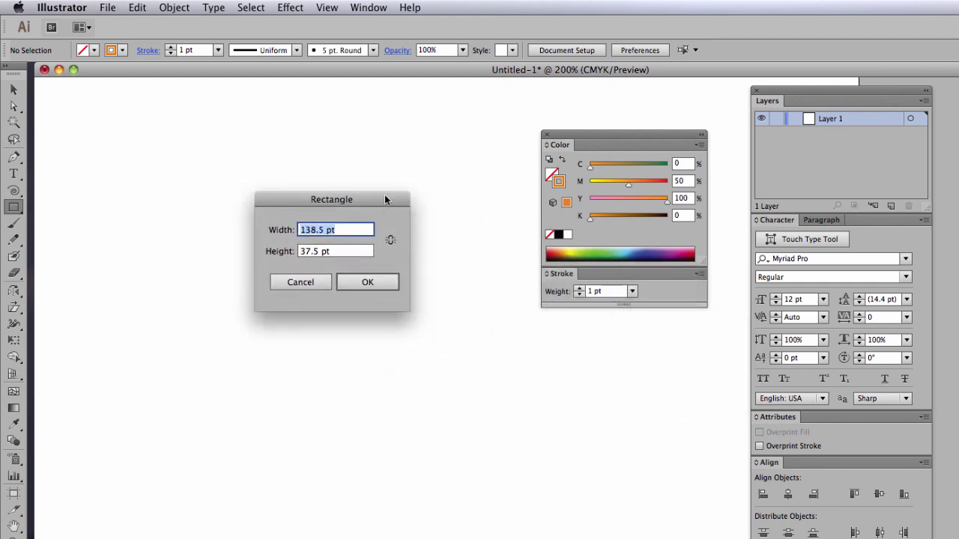
pyautogui.write('80')
pyautogui.press('Tab')
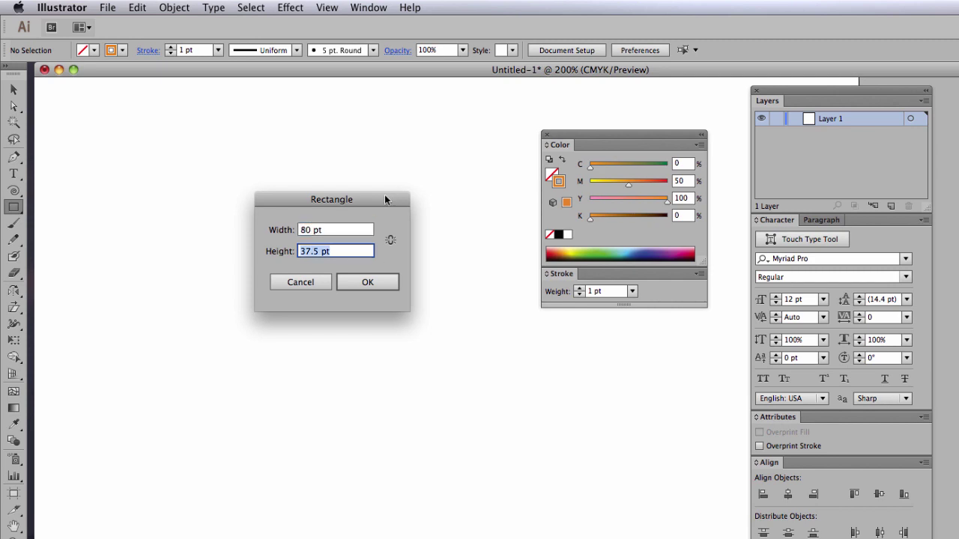
pyautogui.write('100')
pyautogui.press('Return')
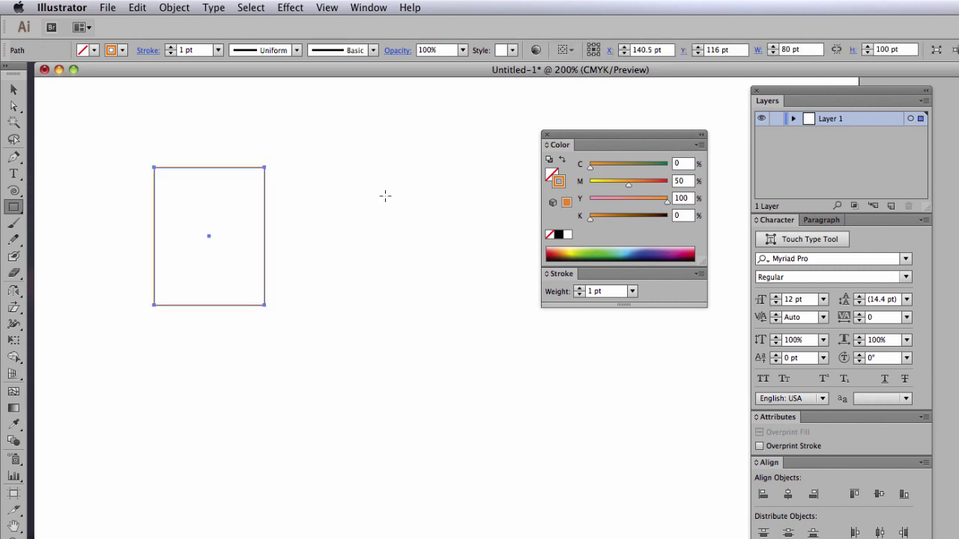
pyautogui.press('Delete')
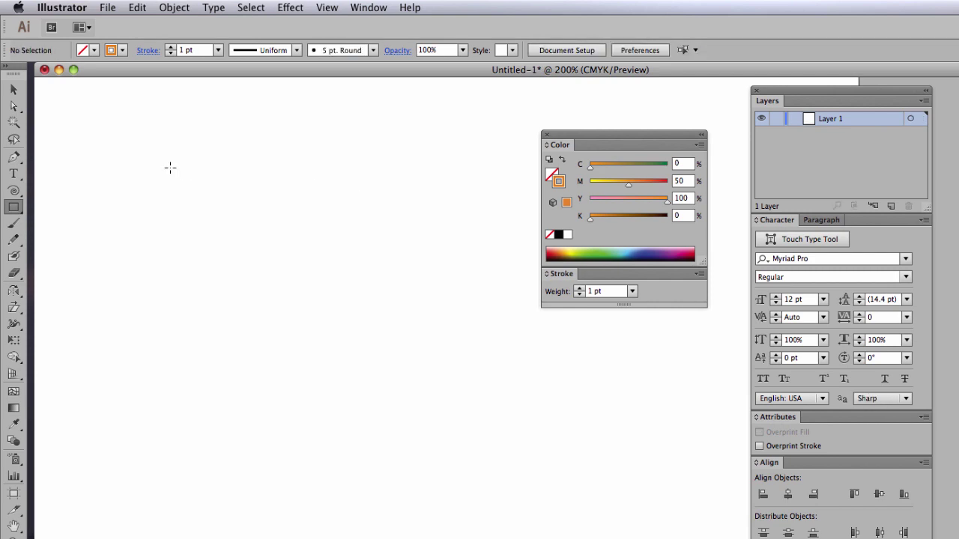
pyautogui.click(161, 170)
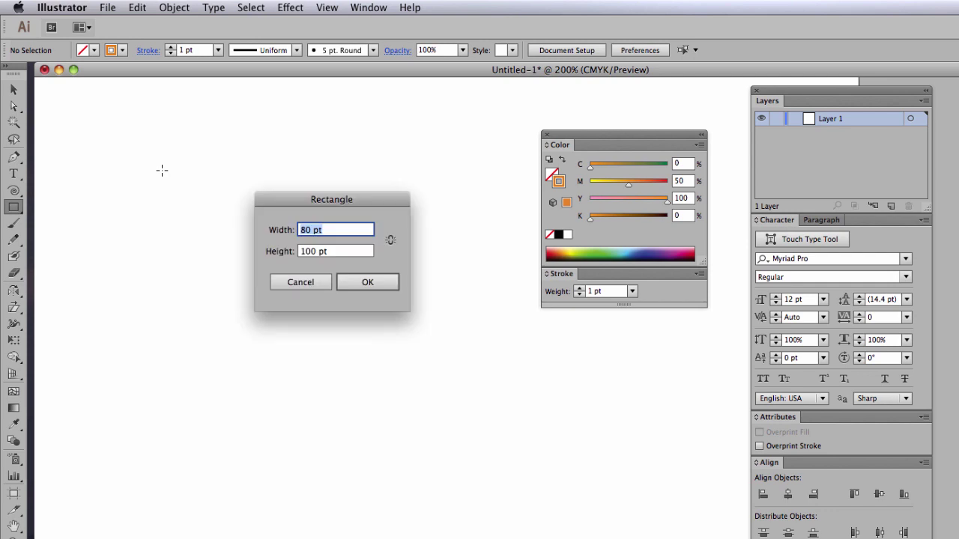
pyautogui.press('Tab')
pyautogui.write('80')
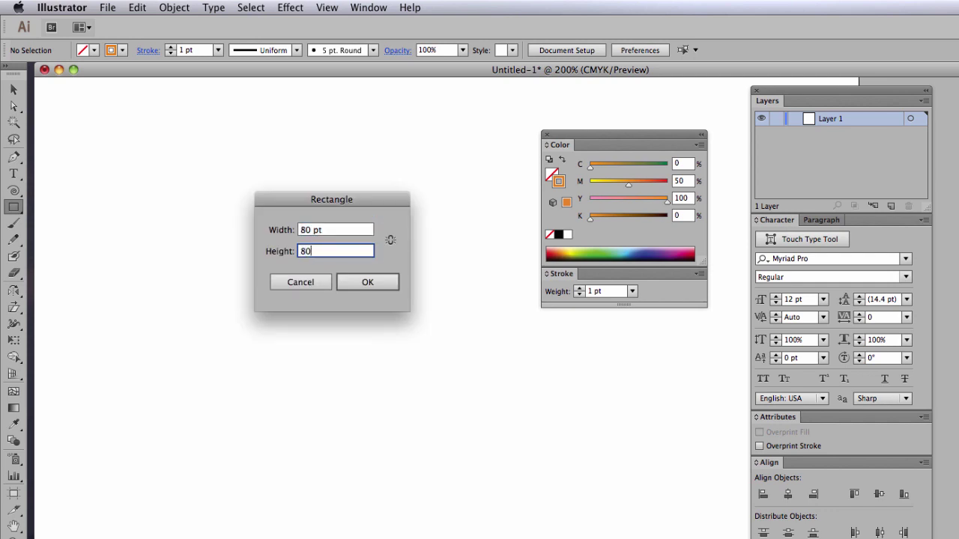
pyautogui.press('Return')
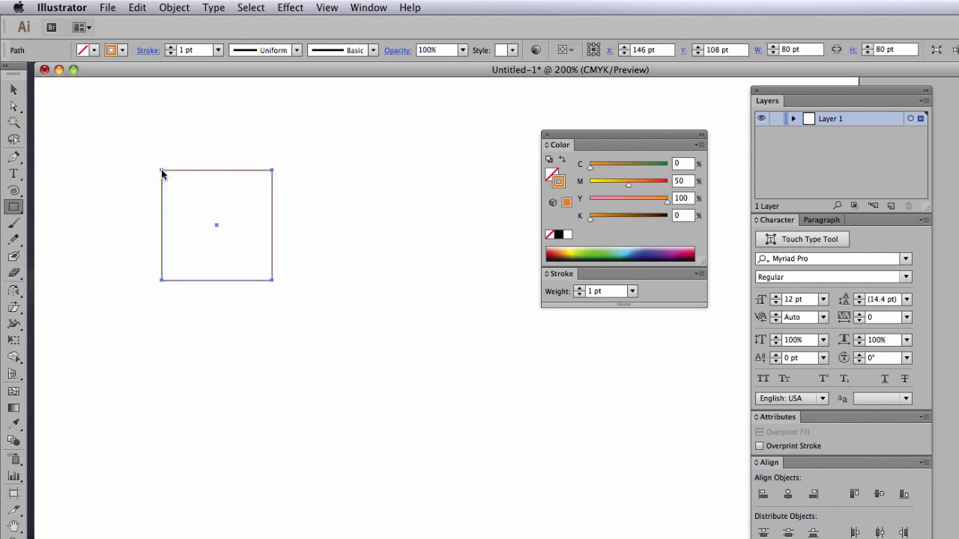
pyautogui.press('Delete')
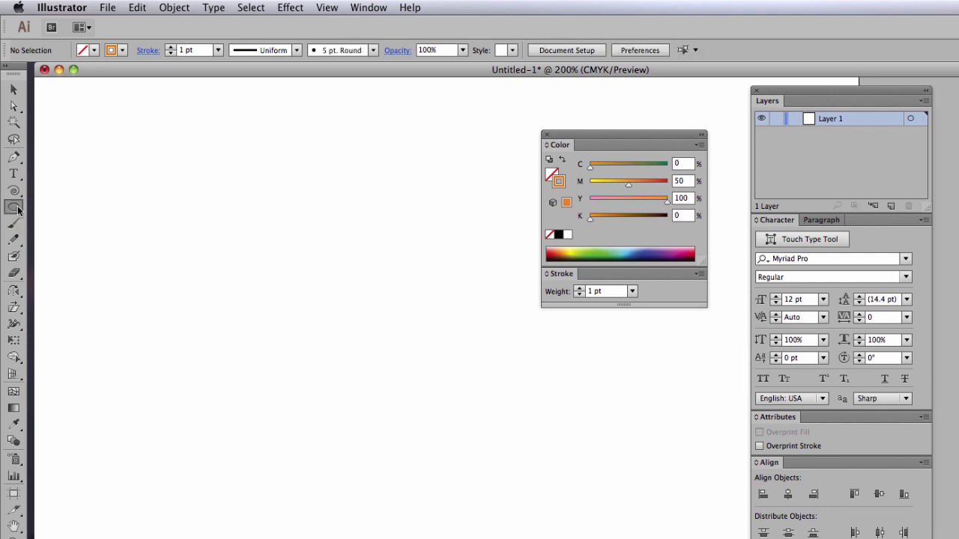
# Step: Drag out a trial rounded rectangle with the Rounded Rectangle tool, then delete it
pyautogui.click(17, 210)
pyautogui.click(71, 225)
pyautogui.moveTo(146, 175); pyautogui.dragTo(307, 308)
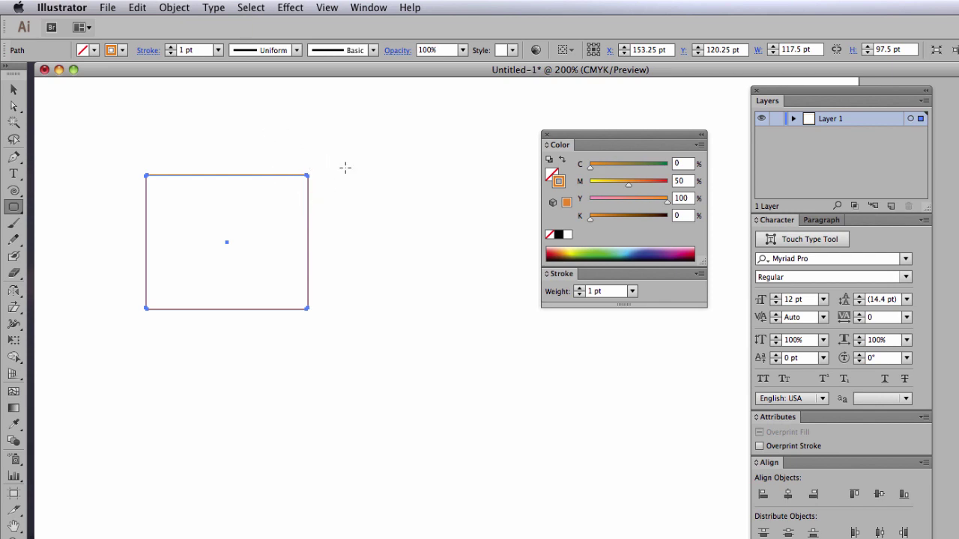
pyautogui.press('Delete')
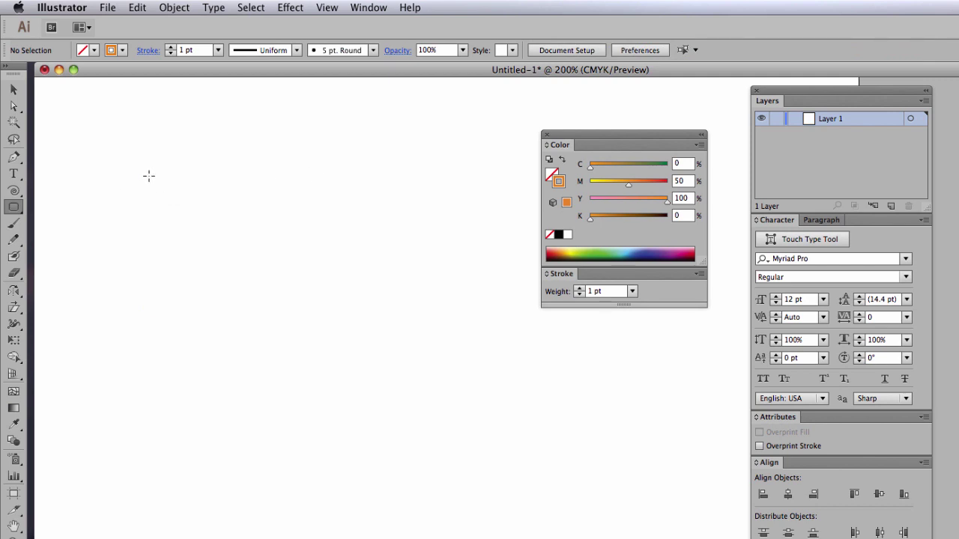
# Step: Create a 120 × 80 pt rounded rectangle with a 12 pt corner radius, then delete it
pyautogui.click(148, 175)
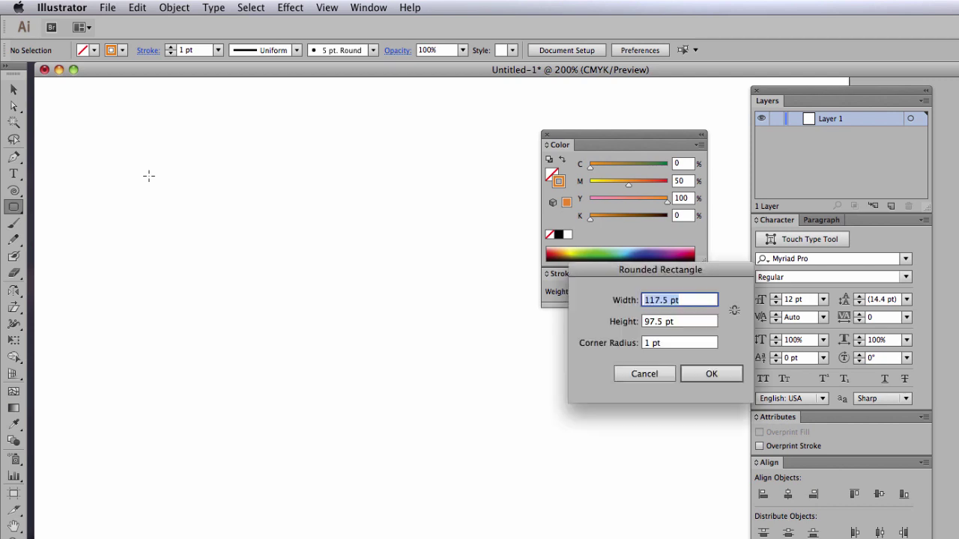
pyautogui.moveTo(621, 271); pyautogui.dragTo(304, 169)
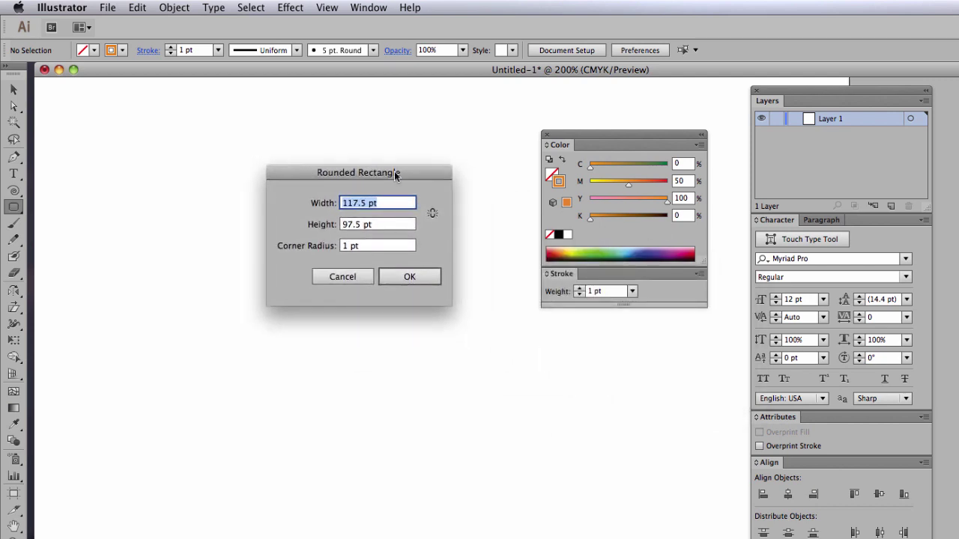
pyautogui.write('120')
pyautogui.press('Tab')
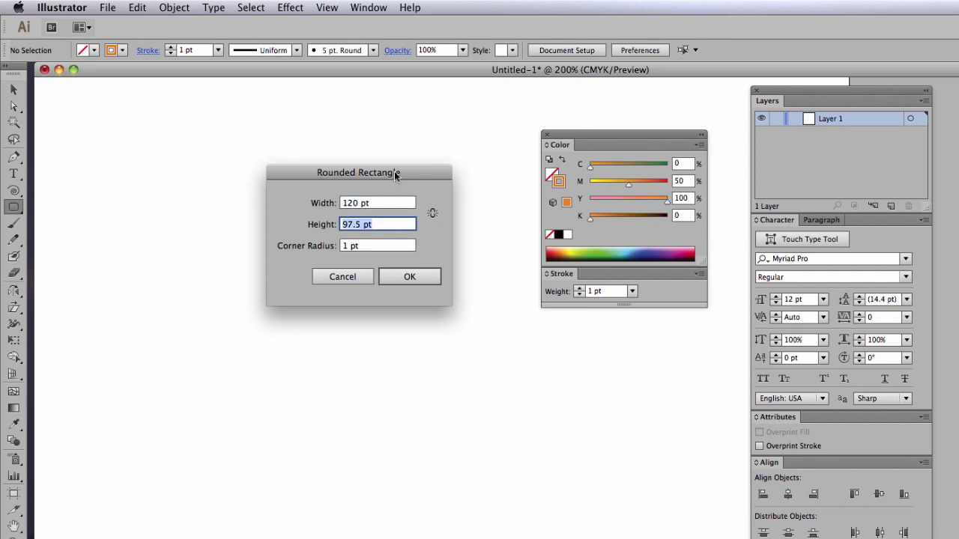
pyautogui.write('80')
pyautogui.doubleClick(347, 247)
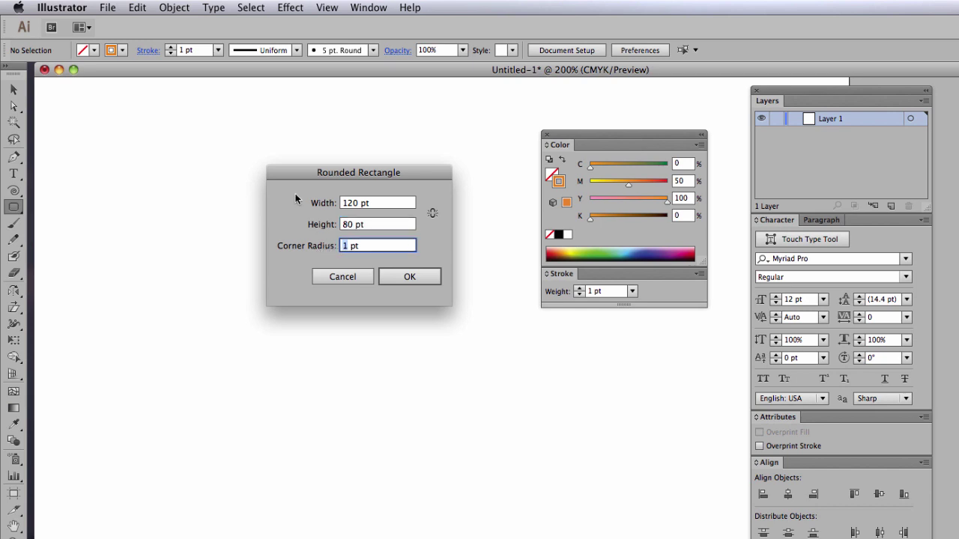
pyautogui.write('12')
pyautogui.click(407, 276)
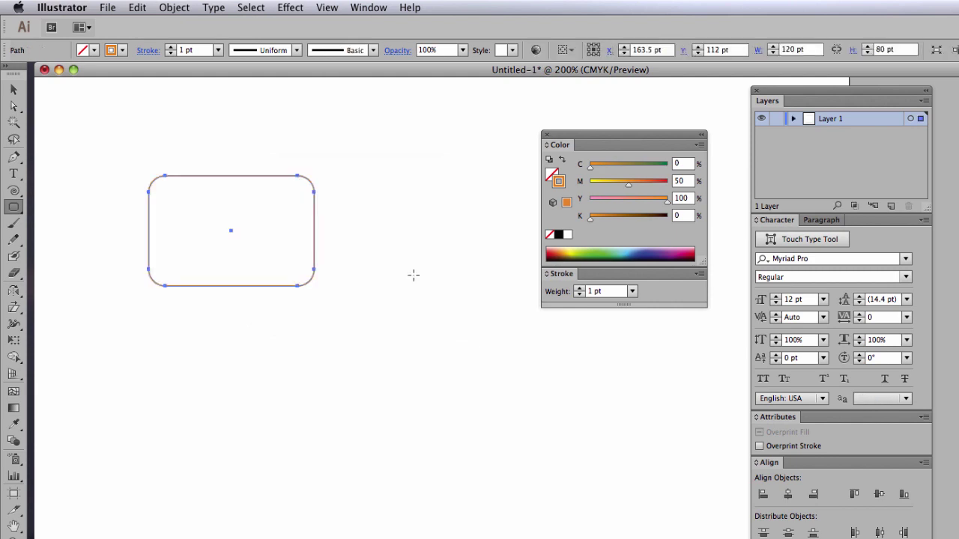
pyautogui.press('Delete')
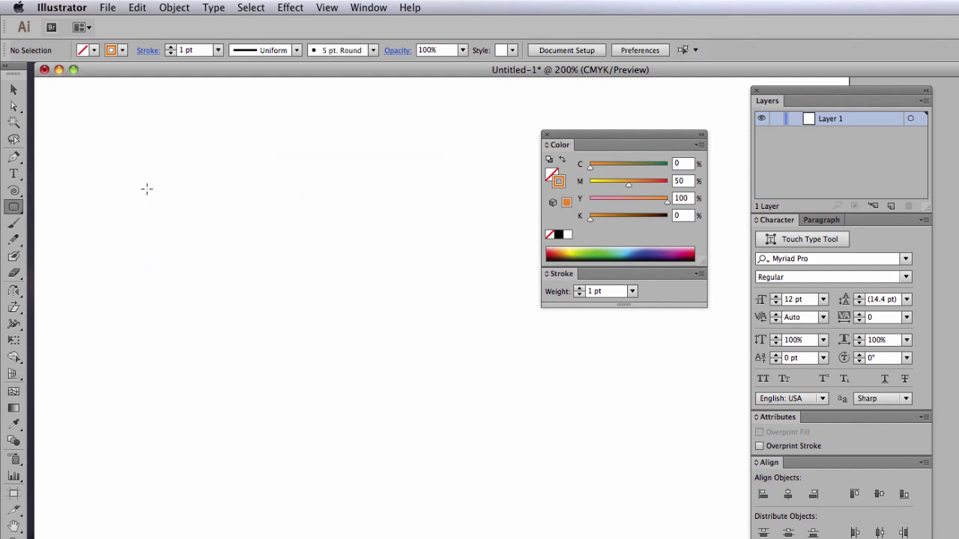
# Step: Recreate it with a 24 pt corner radius, delete it, and switch to the Ellipse tool
pyautogui.click(145, 188)
pyautogui.doubleClick(350, 244)
pyautogui.write('24')
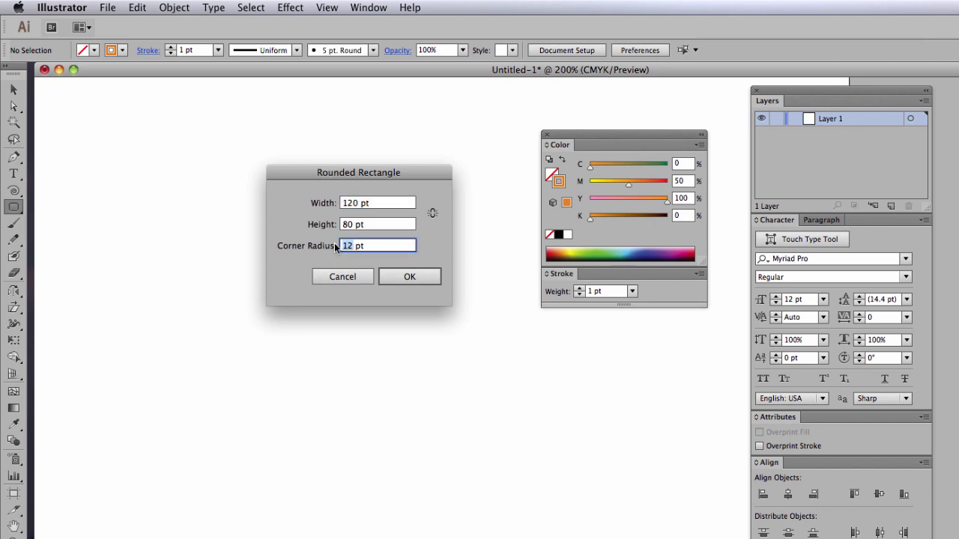
pyautogui.press('Return')
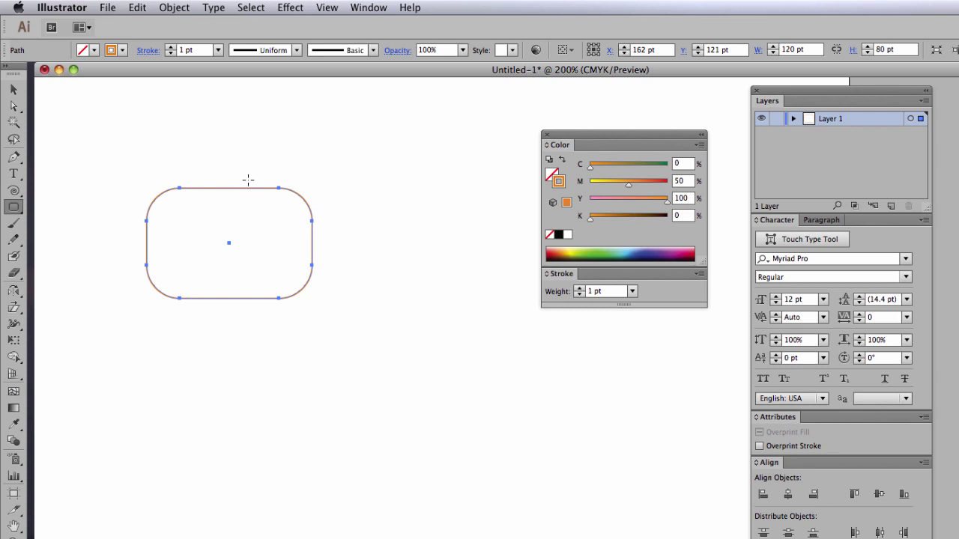
pyautogui.press('Delete')
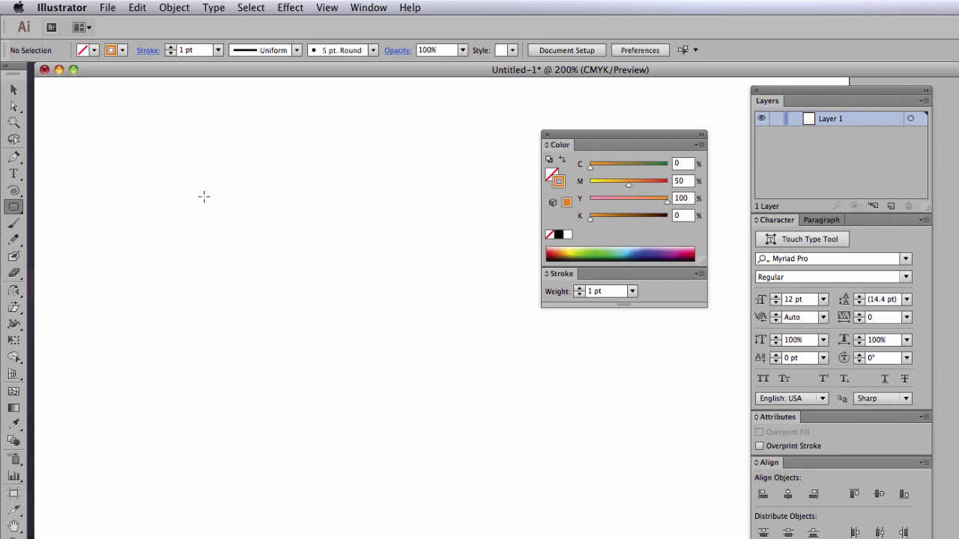
pyautogui.moveTo(13, 211); pyautogui.dragTo(82, 241)
# Step: Draw a wide ellipse, a tall ellipse and a circle, then delete all three
pyautogui.moveTo(108, 137); pyautogui.dragTo(289, 193)
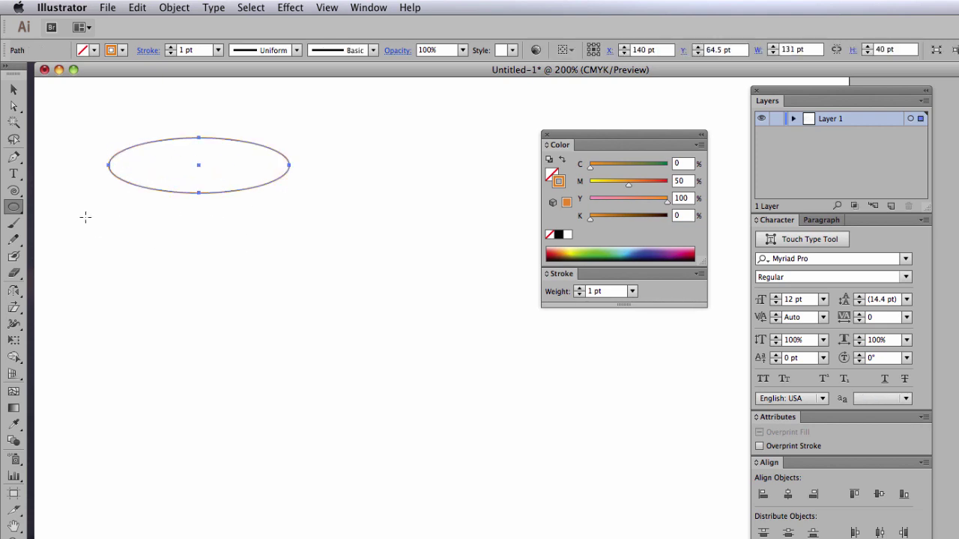
pyautogui.moveTo(90, 210); pyautogui.dragTo(148, 373)
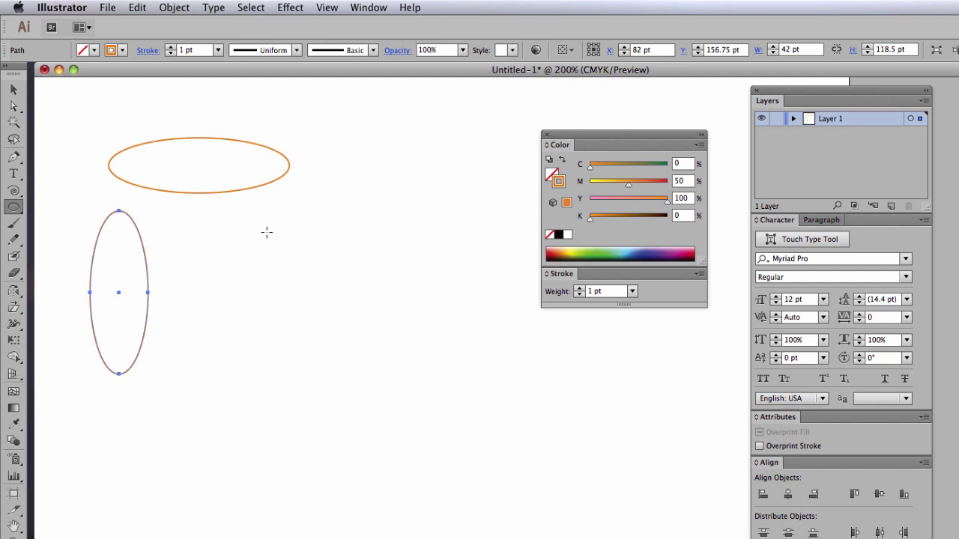
pyautogui.moveTo(265, 232); pyautogui.dragTo(424, 390)
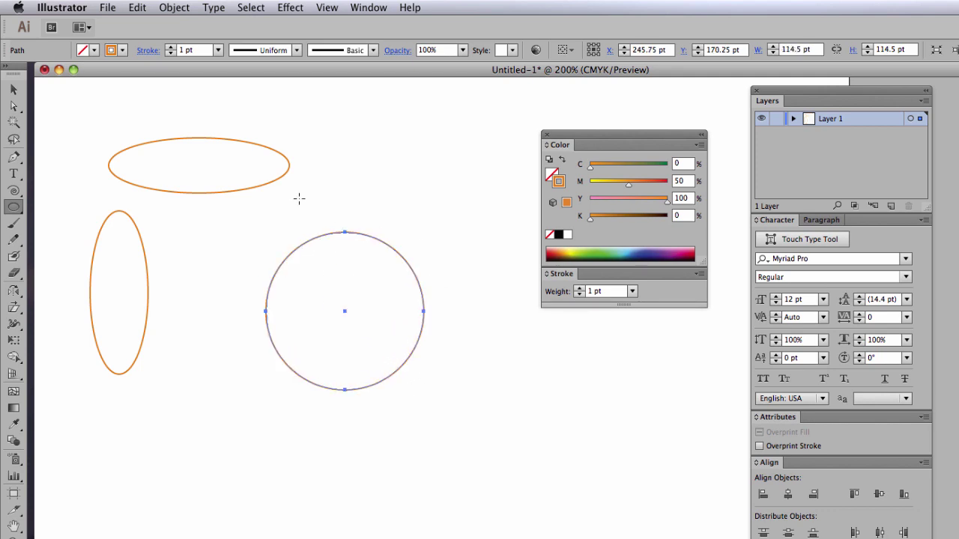
pyautogui.moveTo(79, 118); pyautogui.dragTo(430, 365)
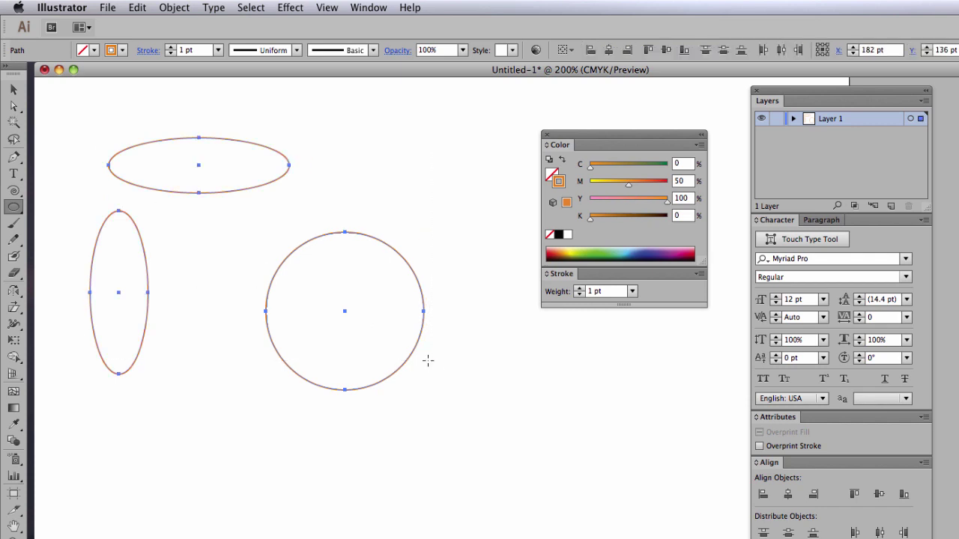
pyautogui.press('Delete')
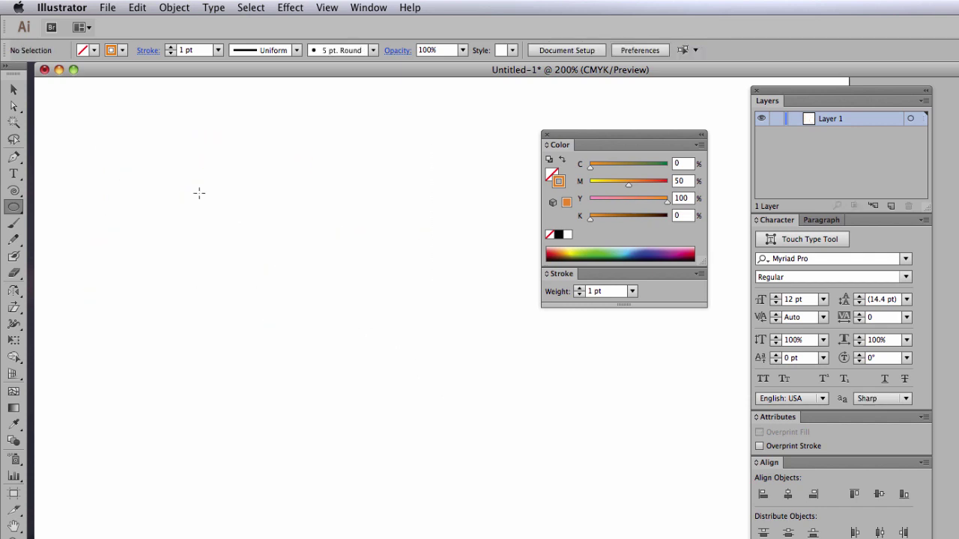
# Step: Create a 150 × 80 pt ellipse from typed dimensions, then delete it
pyautogui.click(165, 162)
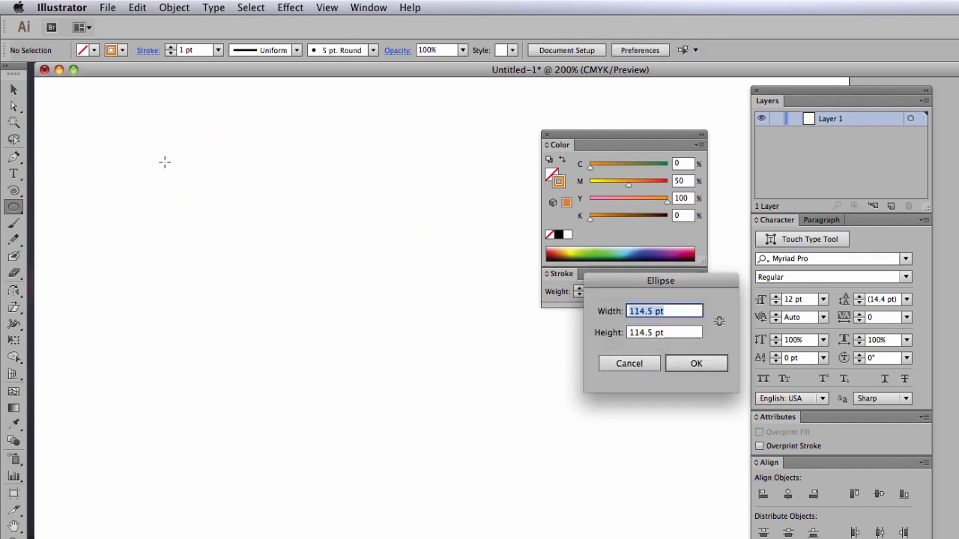
pyautogui.moveTo(653, 292); pyautogui.dragTo(345, 197)
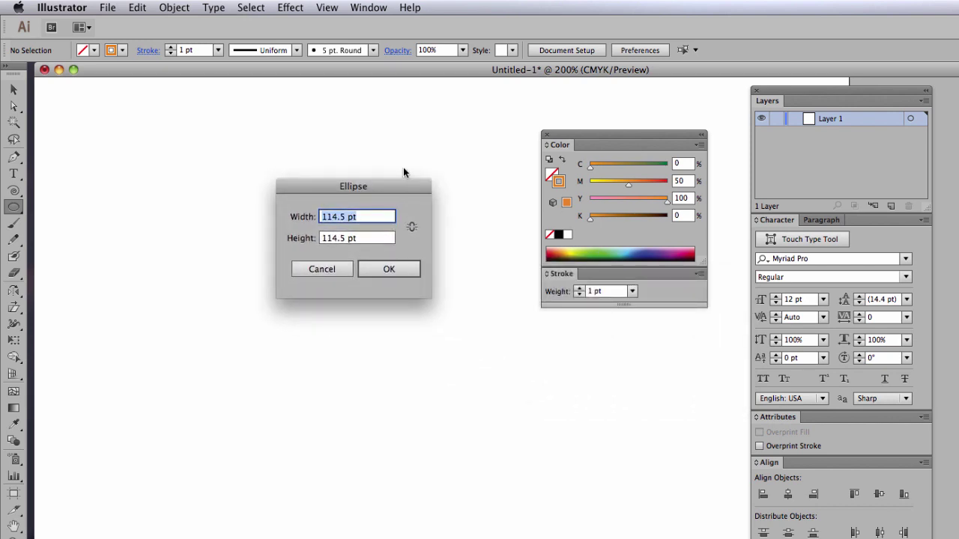
pyautogui.write('150')
pyautogui.press('Tab')
pyautogui.write('80')
pyautogui.press('Return')
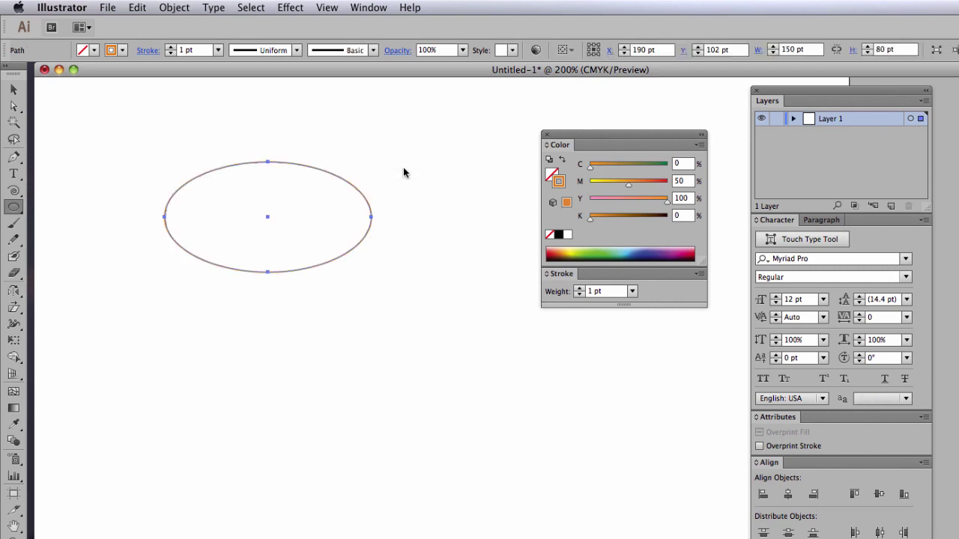
pyautogui.press('Delete')
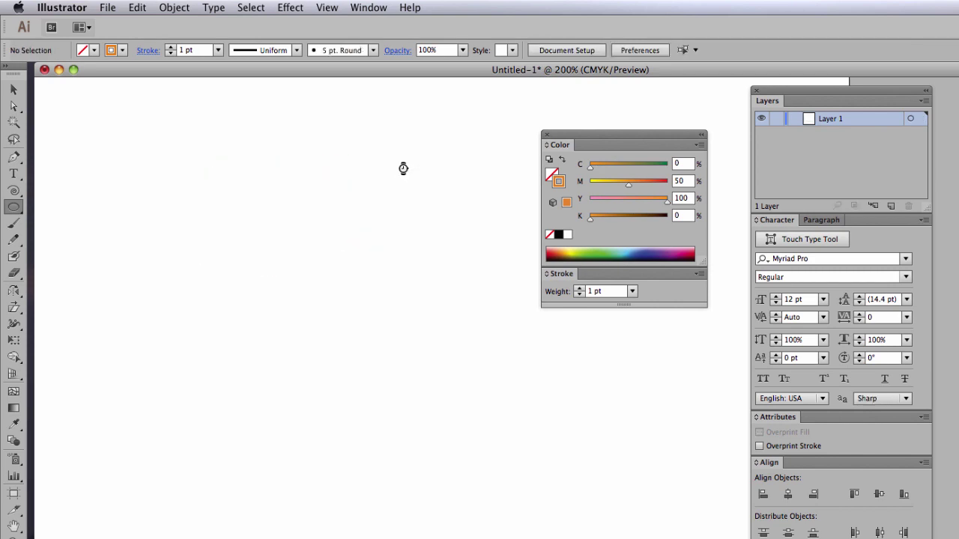
# Step: With the Polygon tool, drag out three hexagons, then delete them
pyautogui.click(14, 208)
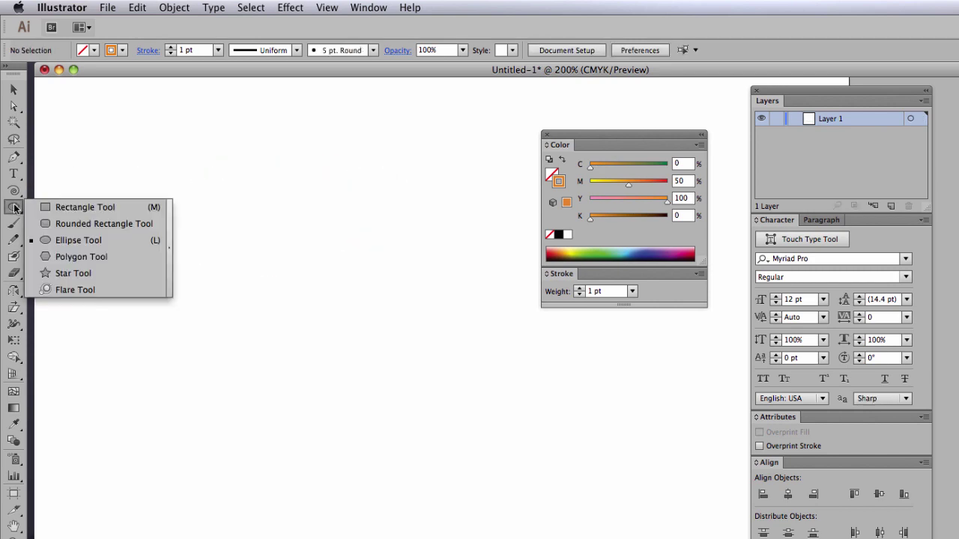
pyautogui.click(83, 256)
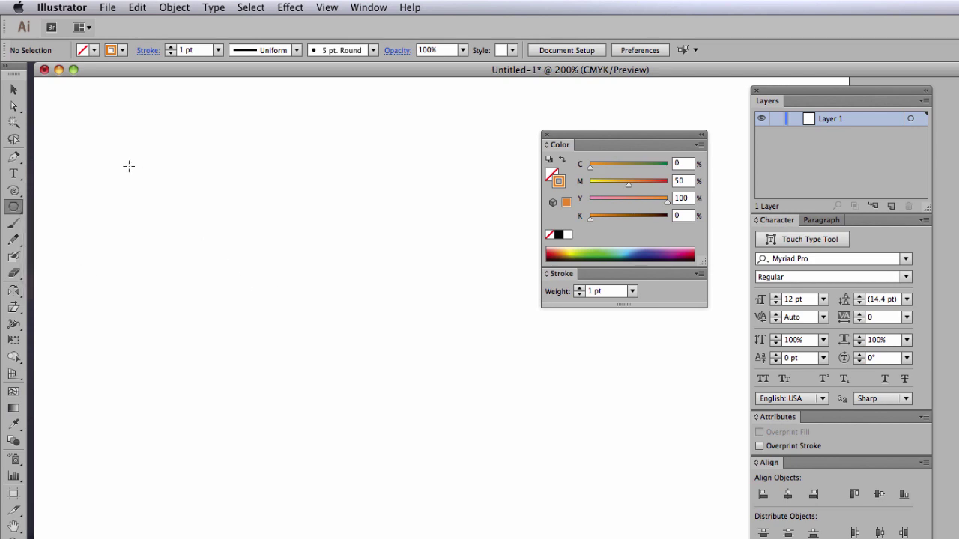
pyautogui.moveTo(151, 169); pyautogui.dragTo(185, 201)
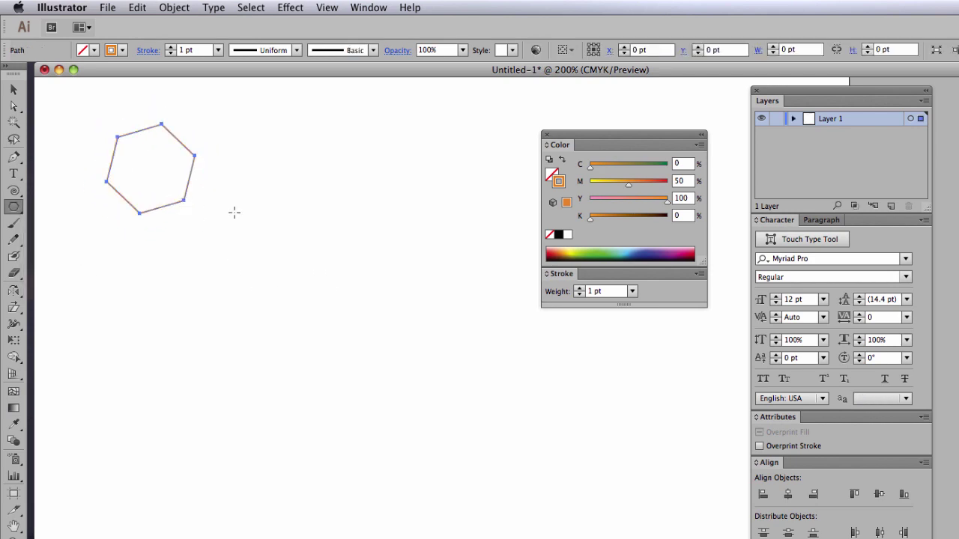
pyautogui.moveTo(246, 204); pyautogui.dragTo(280, 236)
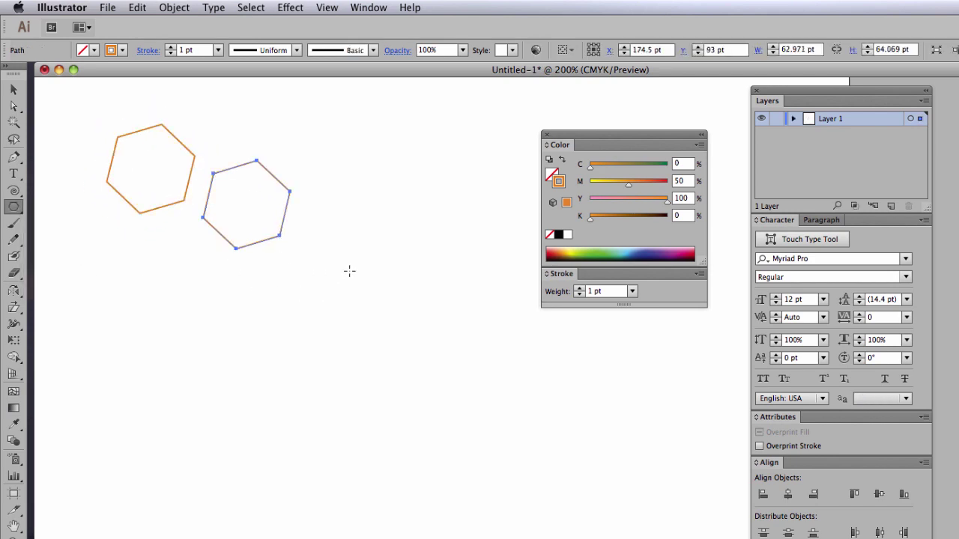
pyautogui.moveTo(349, 271); pyautogui.dragTo(349, 315)
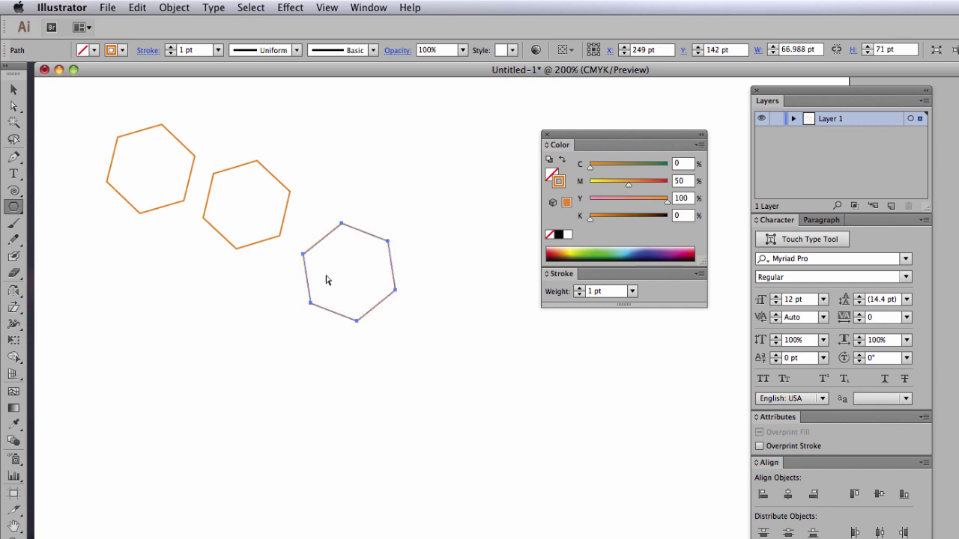
pyautogui.moveTo(122, 114); pyautogui.dragTo(400, 325)
pyautogui.press('Delete')
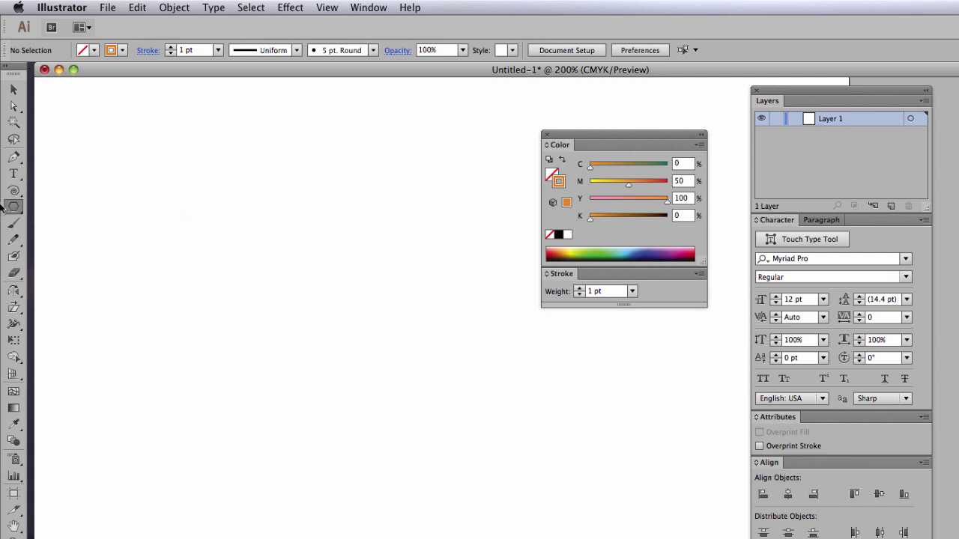
# Step: Create a pentagon with an 80 pt radius and 5 sides, then delete it
pyautogui.click(185, 202)
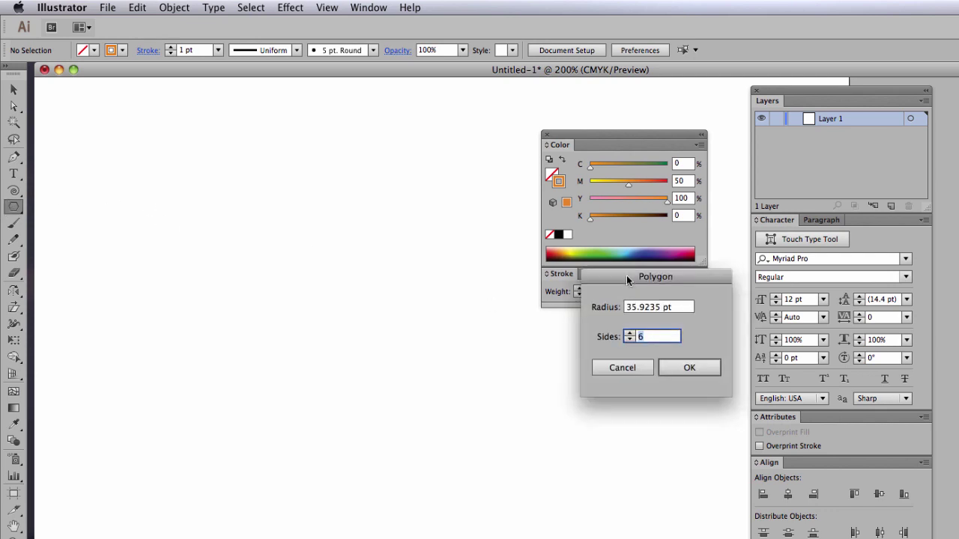
pyautogui.moveTo(627, 273); pyautogui.dragTo(368, 190)
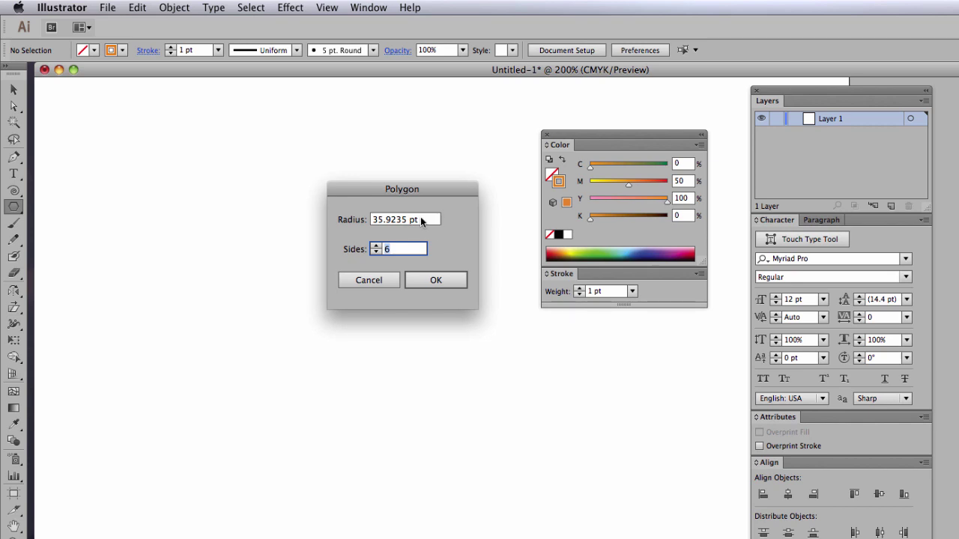
pyautogui.moveTo(436, 222); pyautogui.dragTo(349, 216)
pyautogui.write('80')
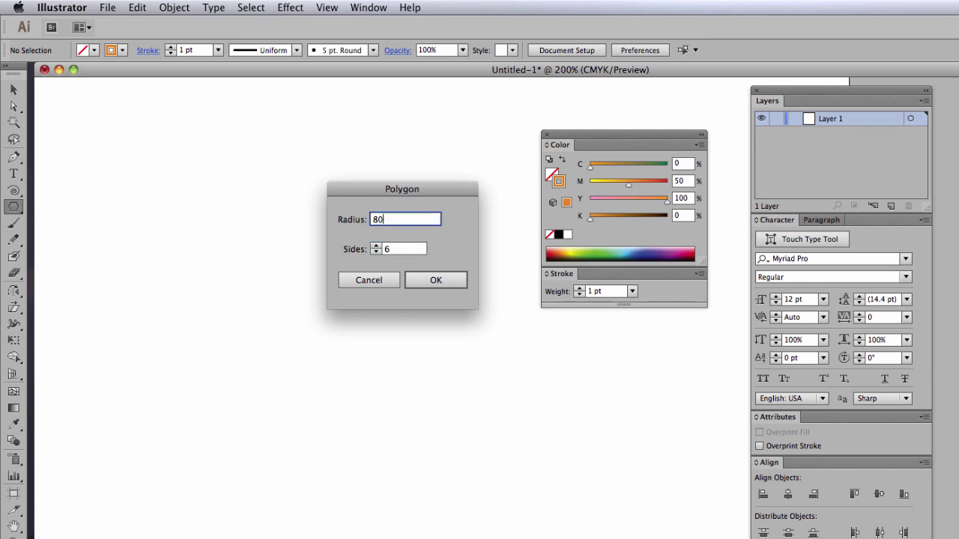
pyautogui.click(376, 252)
pyautogui.click(376, 252)
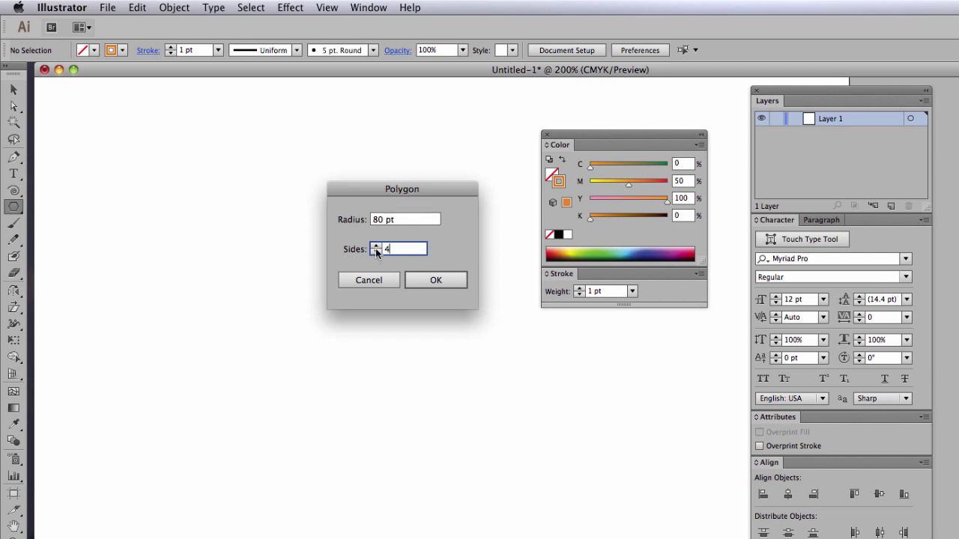
pyautogui.click(376, 245)
pyautogui.click(435, 279)
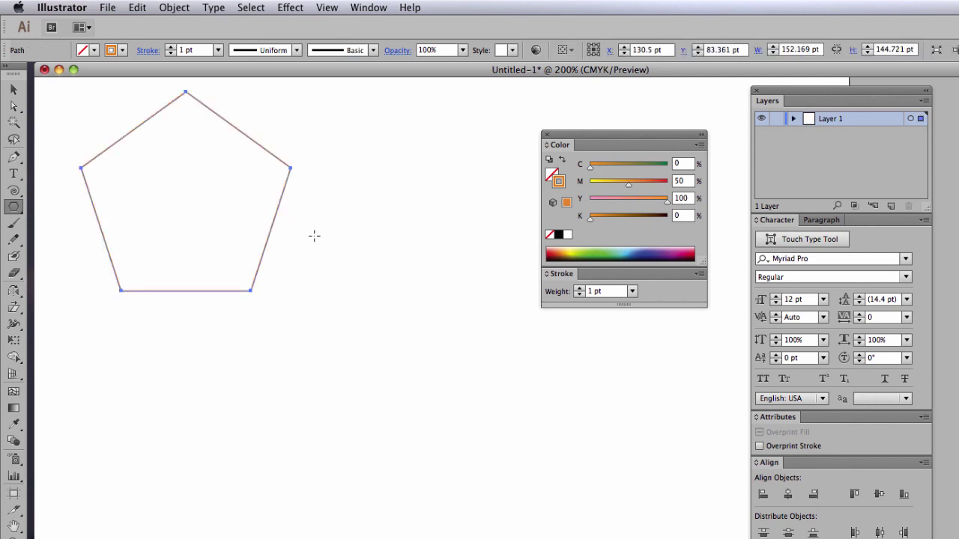
pyautogui.press('Delete')
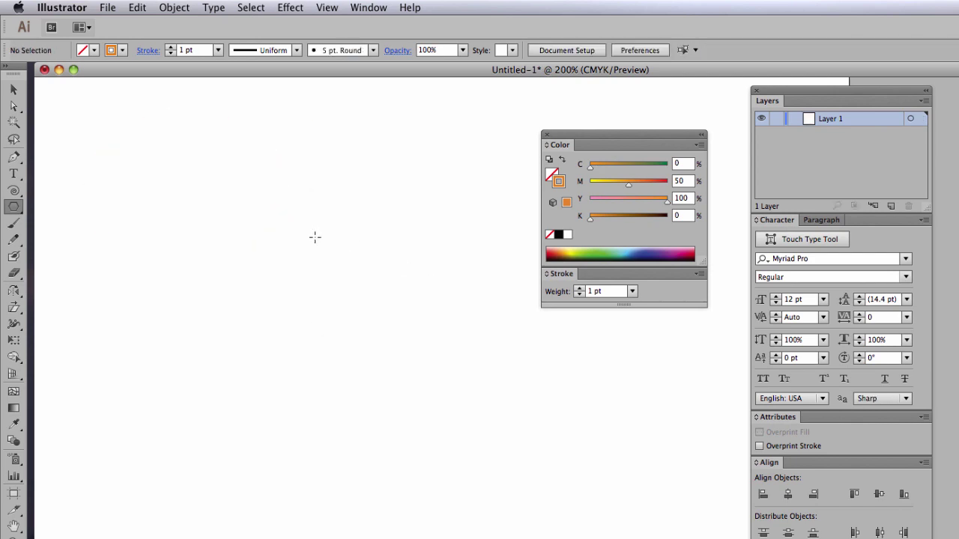
# Step: Create a 3-sided triangle polygon, then delete it
pyautogui.click(218, 205)
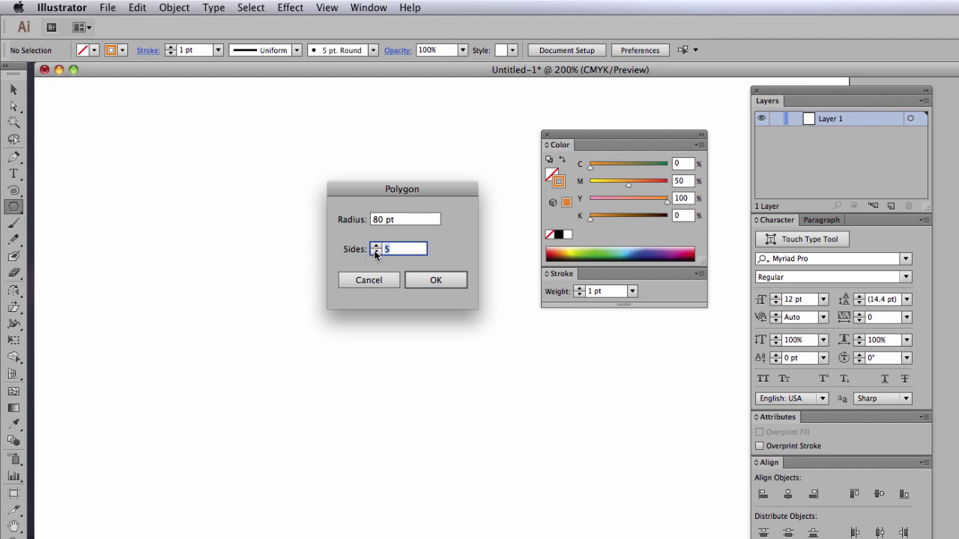
pyautogui.click(376, 253)
pyautogui.click(376, 253)
pyautogui.click(434, 280)
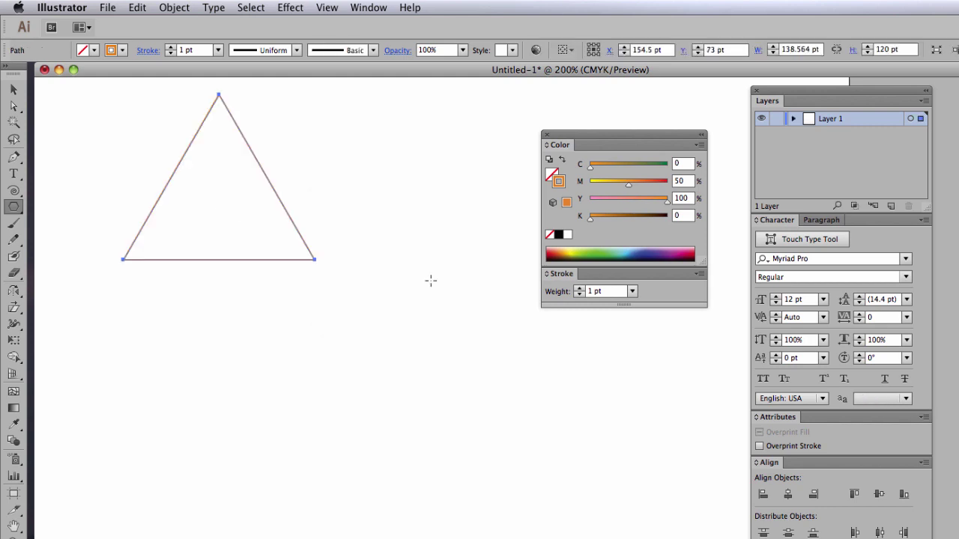
pyautogui.press('Delete')
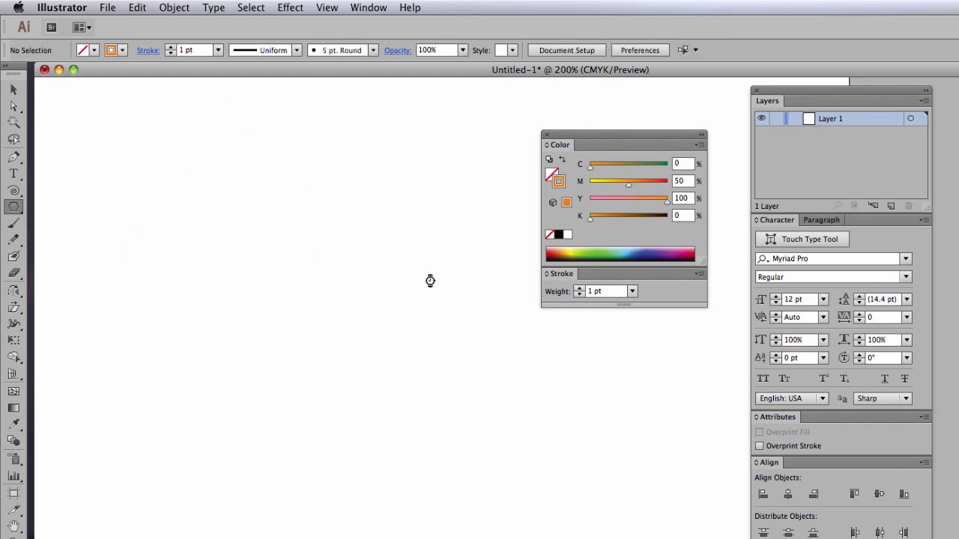
# Step: Create a 12-sided polygon, then delete it
pyautogui.click(169, 203)
pyautogui.click(376, 246)
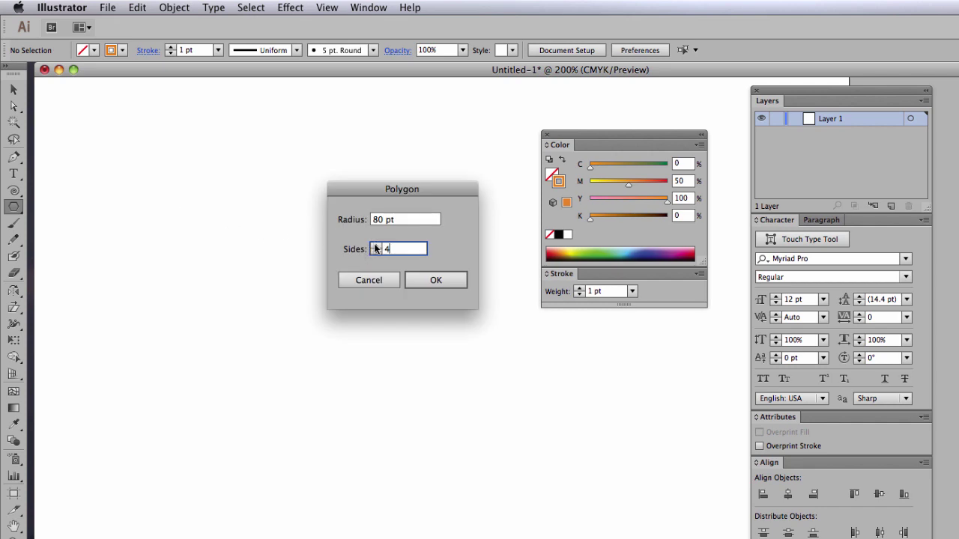
pyautogui.click(376, 246)
pyautogui.click(376, 246)
pyautogui.click(376, 246)
pyautogui.click(375, 247)
pyautogui.click(375, 247)
pyautogui.click(376, 247)
pyautogui.click(376, 247)
pyautogui.click(376, 246)
pyautogui.click(436, 280)
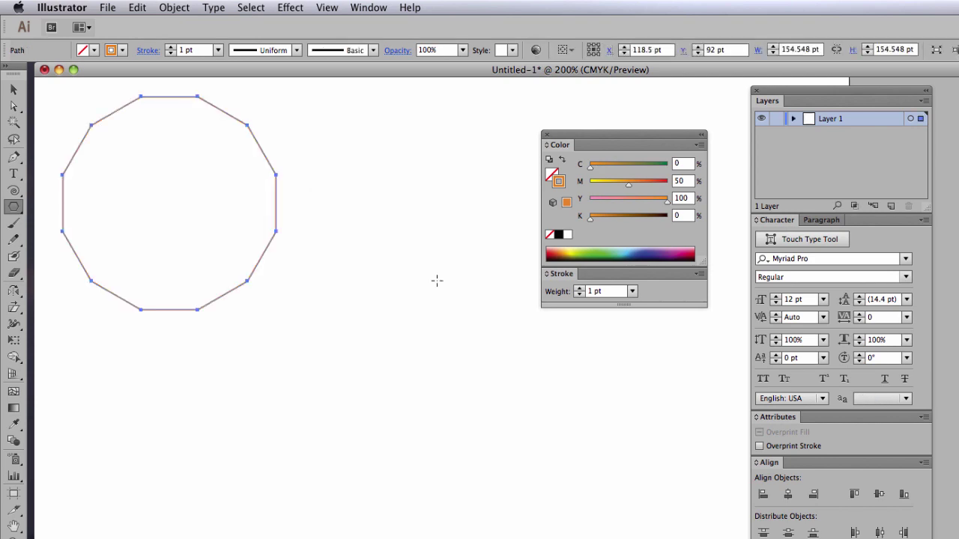
pyautogui.press('Delete')
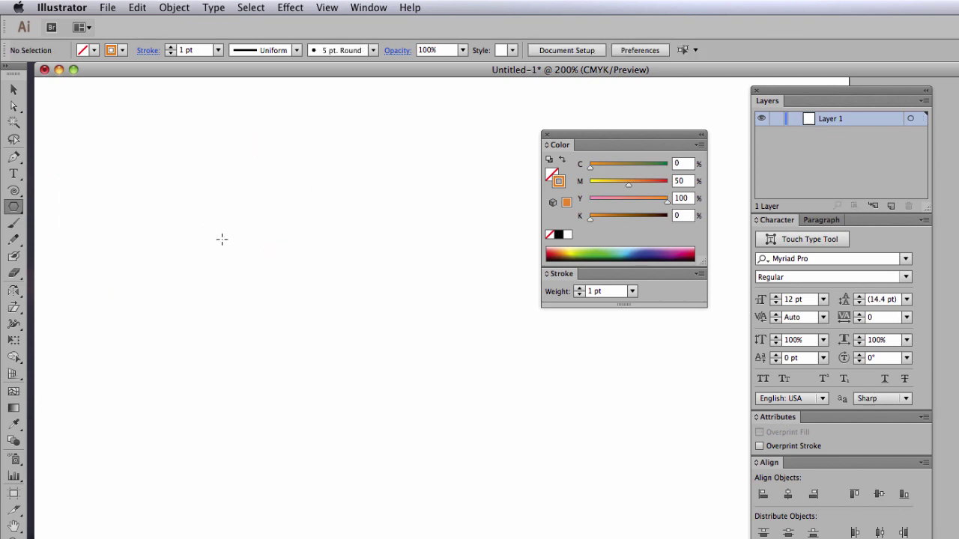
pyautogui.moveTo(229, 265); pyautogui.dragTo(310, 346)
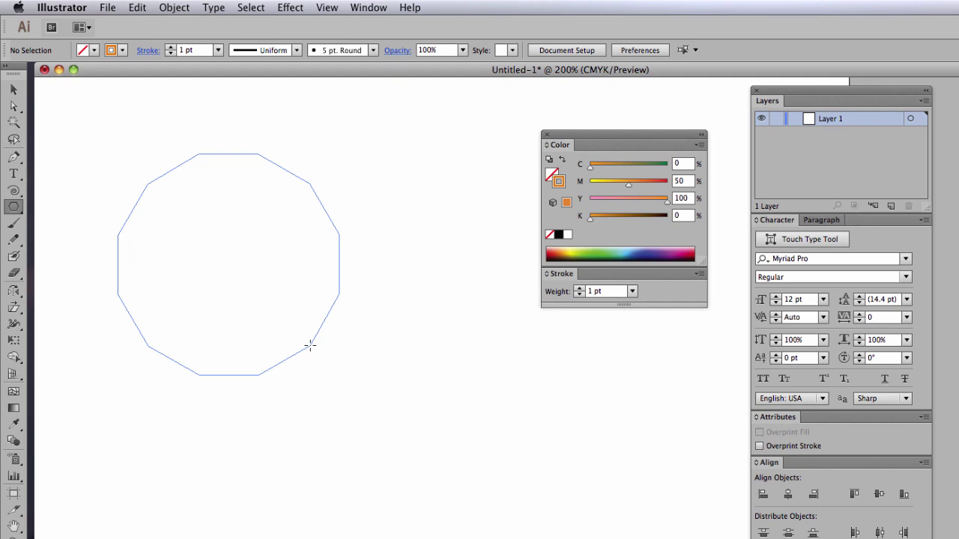
pyautogui.press('Down')
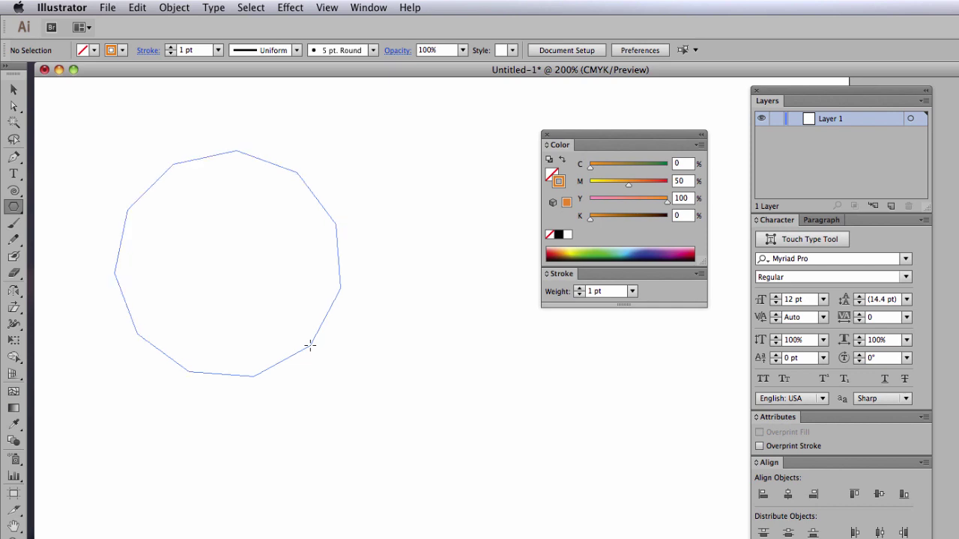
pyautogui.press('Down')
pyautogui.press('Down')
pyautogui.press('Down')
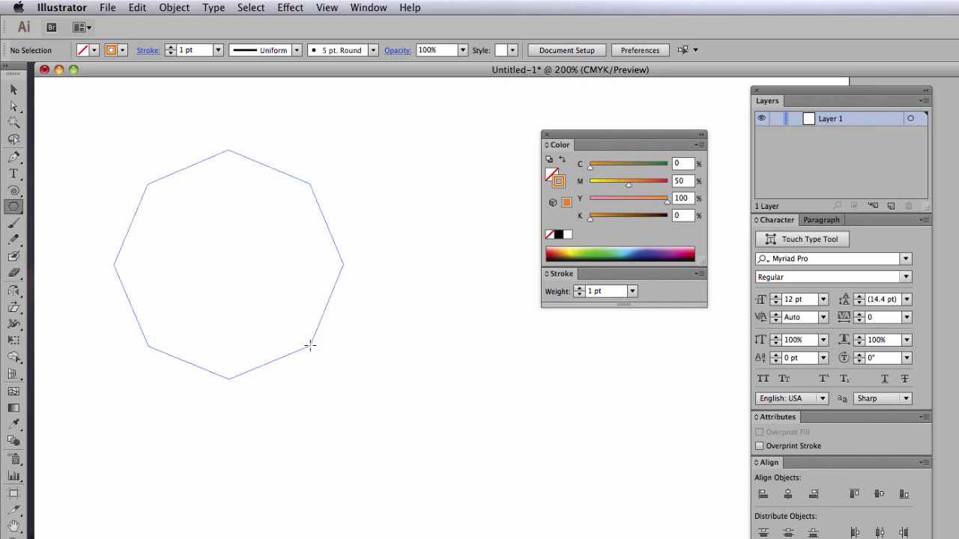
pyautogui.press('Down')
pyautogui.press('Down')
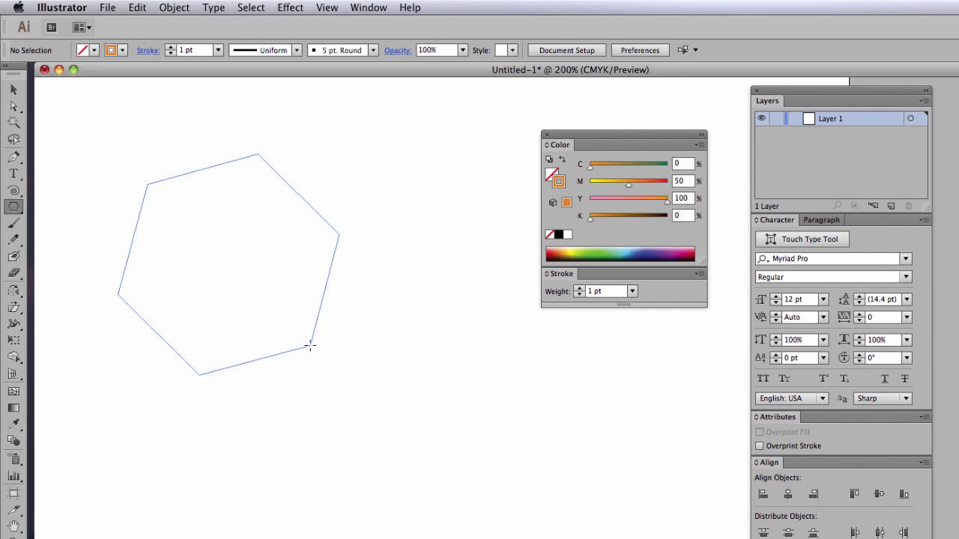
pyautogui.press('Down')
pyautogui.press('Down')
pyautogui.press('Down')
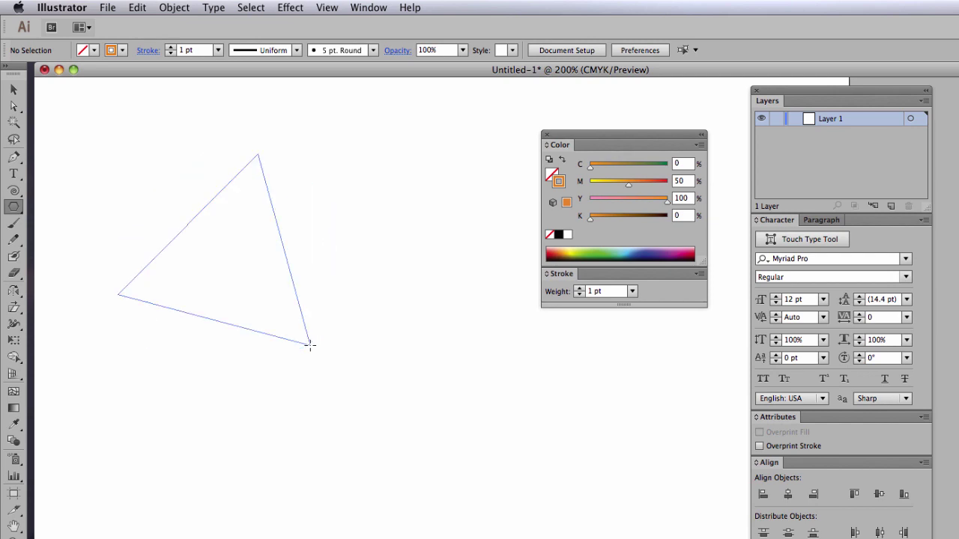
pyautogui.moveTo(309, 345); pyautogui.dragTo(309, 345)
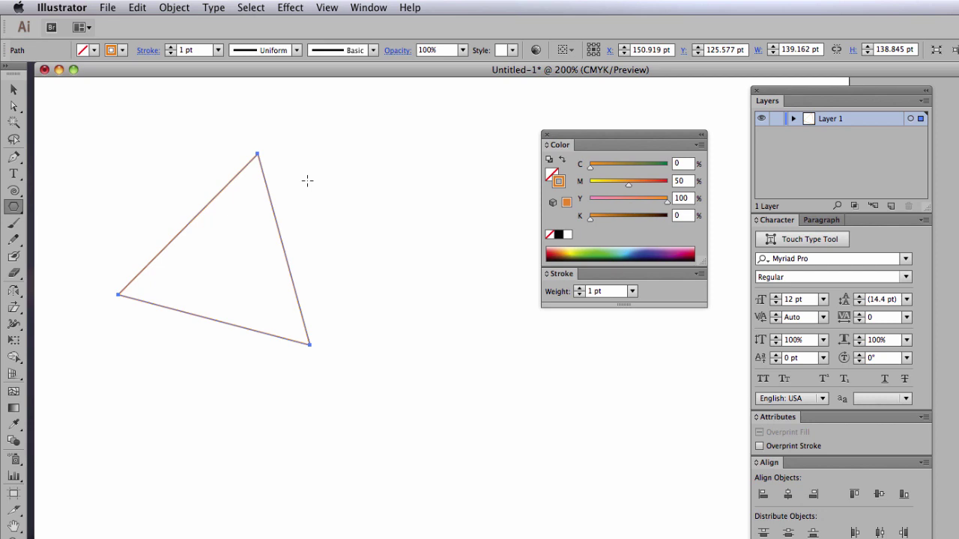
pyautogui.press('Delete')
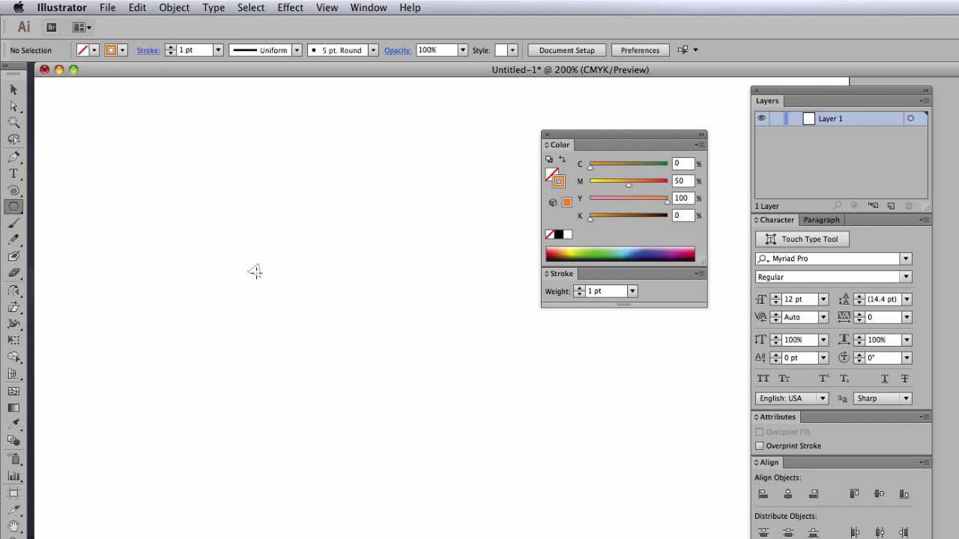
pyautogui.moveTo(256, 270); pyautogui.dragTo(336, 350)
pyautogui.press('Up')
pyautogui.press('Up')
pyautogui.press('Up')
pyautogui.press('Up')
pyautogui.press('Up')
pyautogui.press('Up')
pyautogui.press('Up')
pyautogui.press('Up')
pyautogui.press('Up')
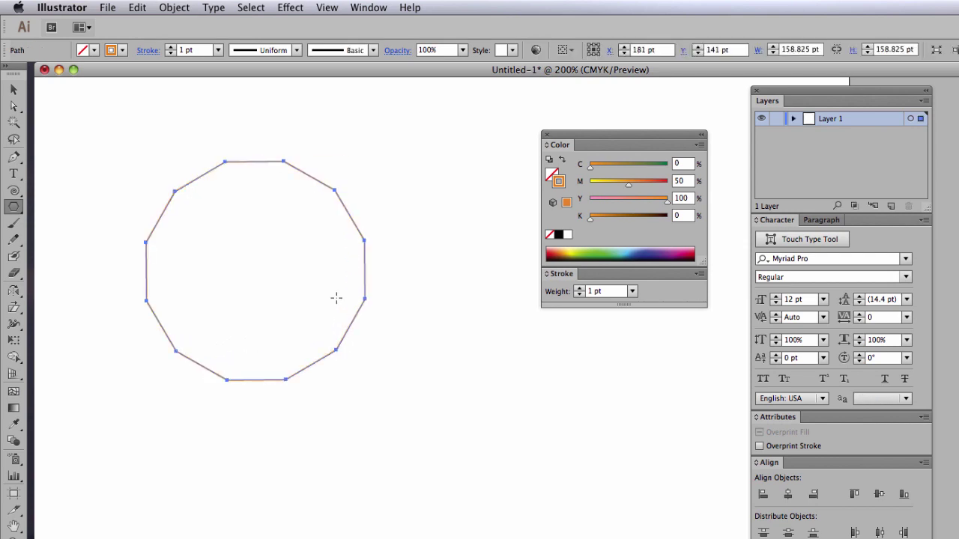
pyautogui.press('Delete')
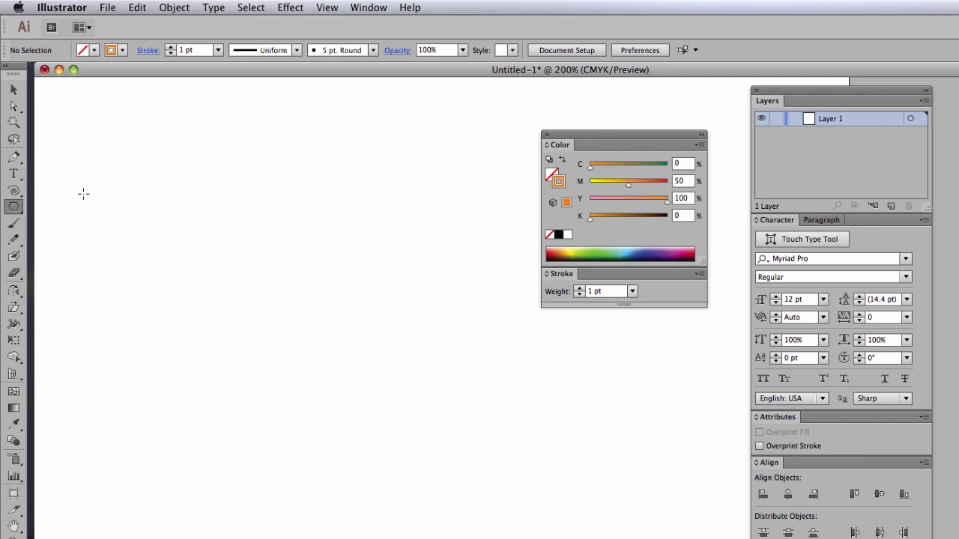
pyautogui.click(12, 207)
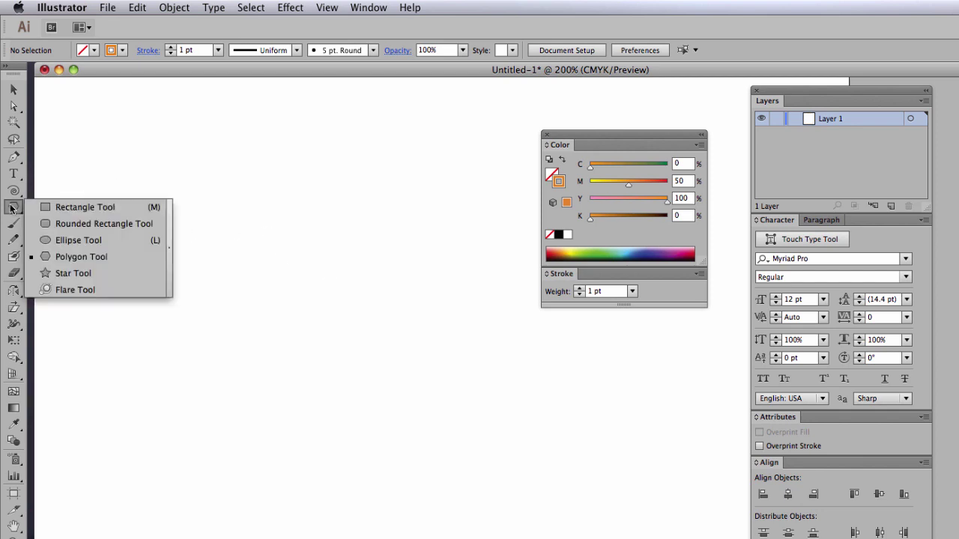
pyautogui.click(71, 274)
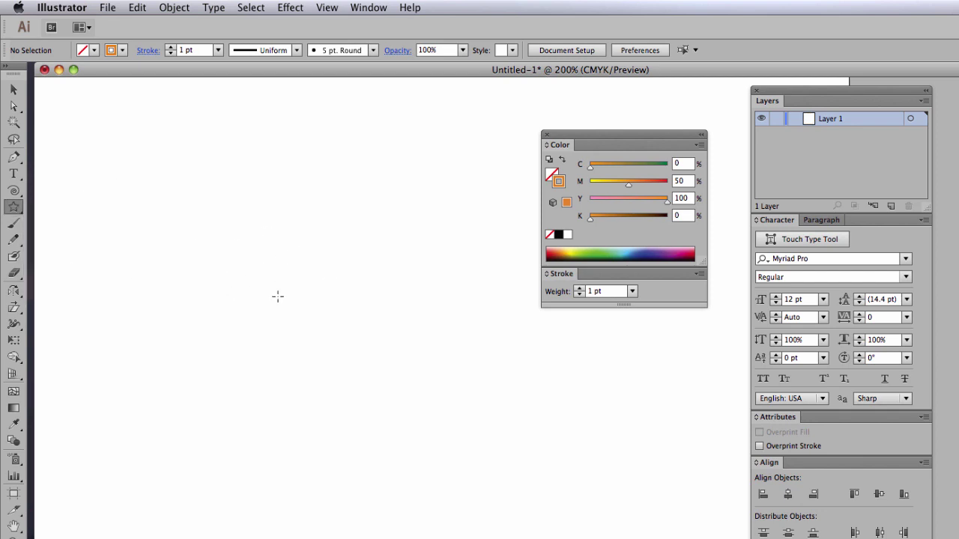
pyautogui.moveTo(276, 294); pyautogui.dragTo(330, 373)
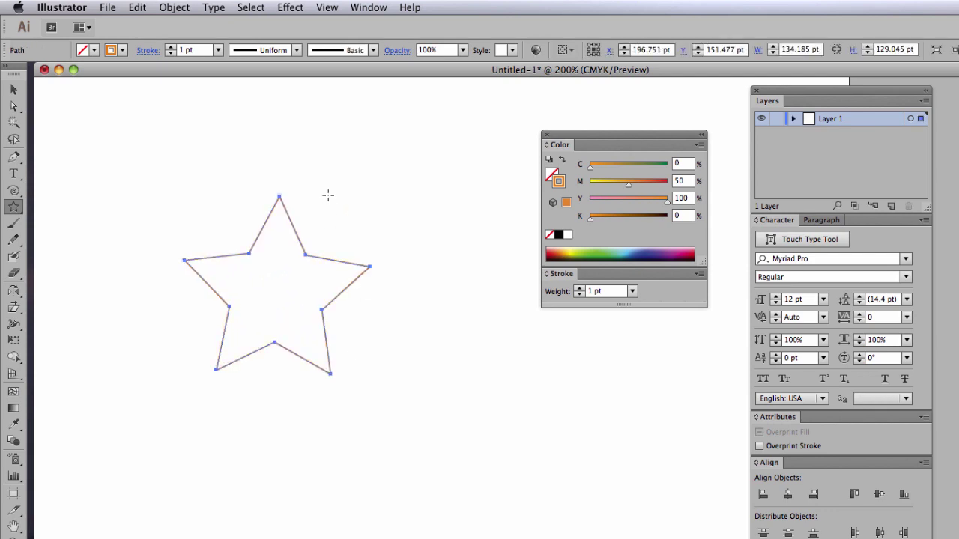
pyautogui.press('Delete')
pyautogui.click(223, 224)
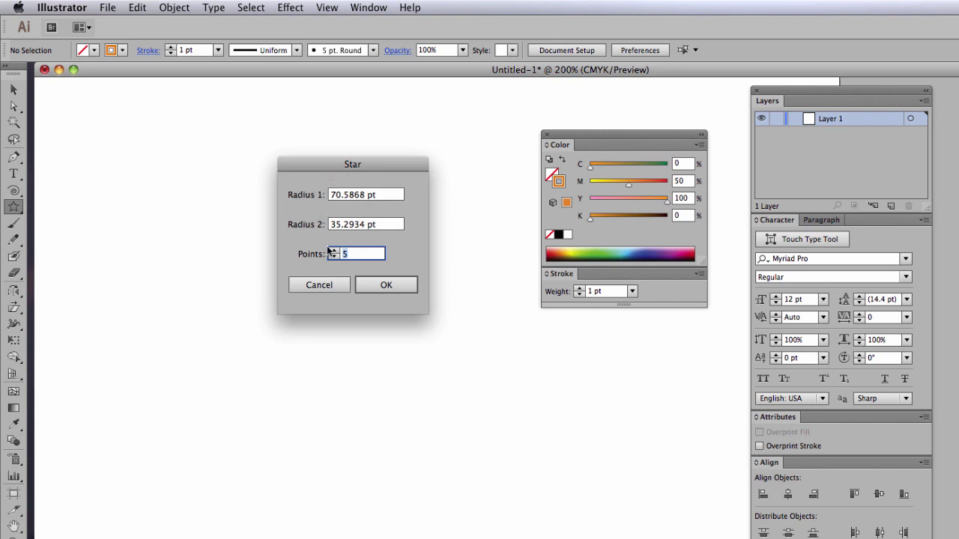
pyautogui.click(339, 195)
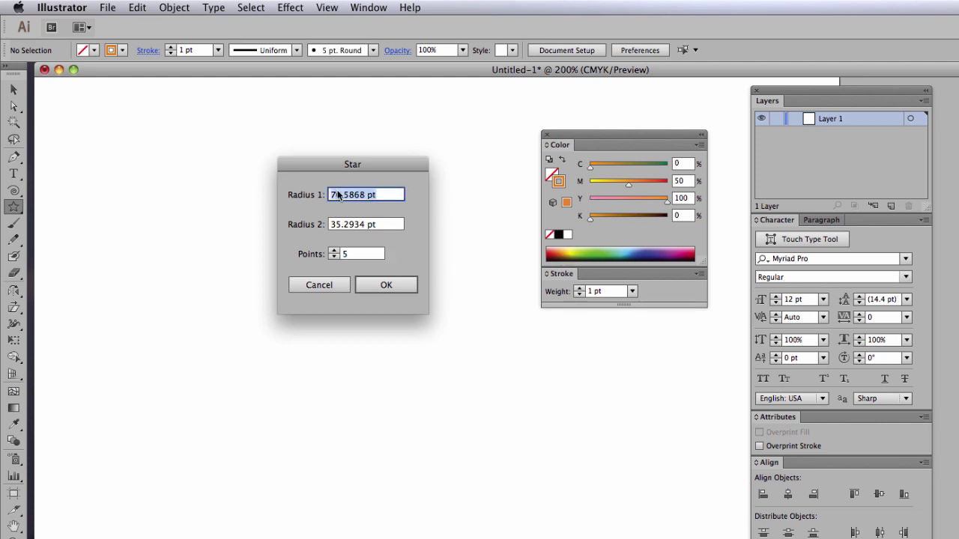
pyautogui.write('60')
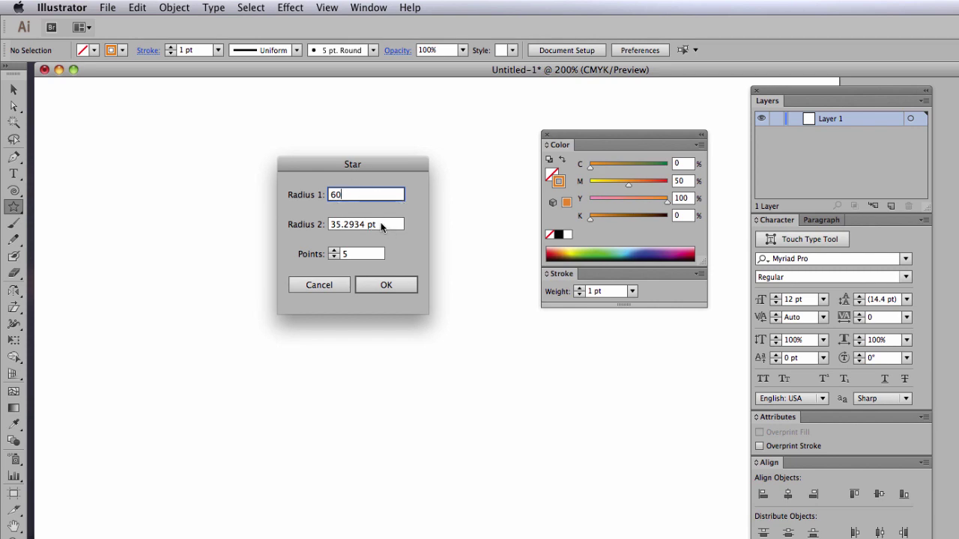
pyautogui.press('Tab')
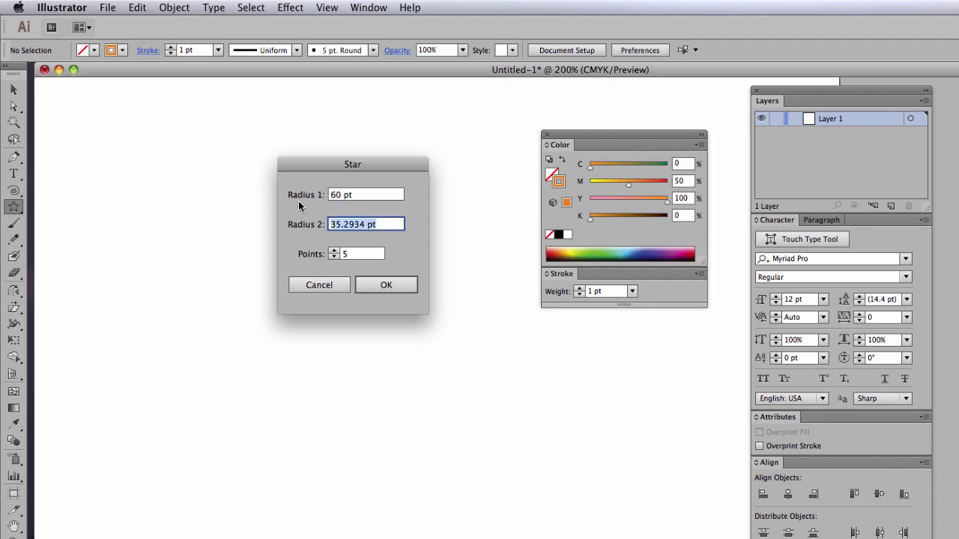
pyautogui.write('24')
pyautogui.click(396, 286)
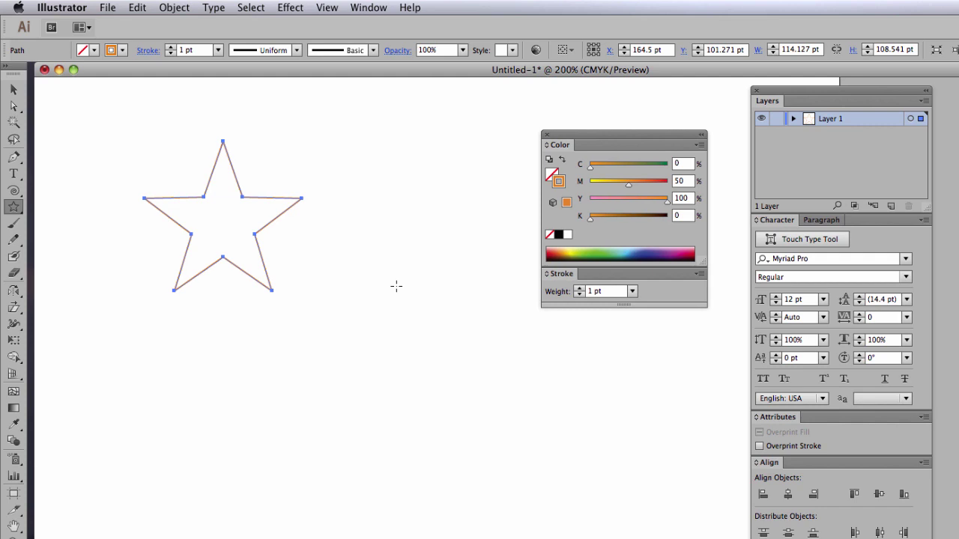
pyautogui.press('Delete')
pyautogui.click(209, 230)
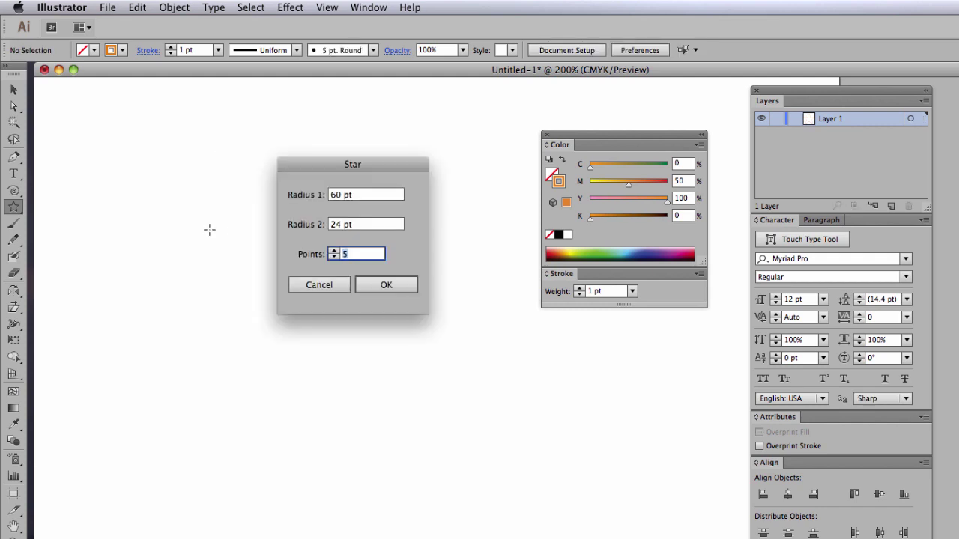
pyautogui.click(334, 251)
pyautogui.click(386, 285)
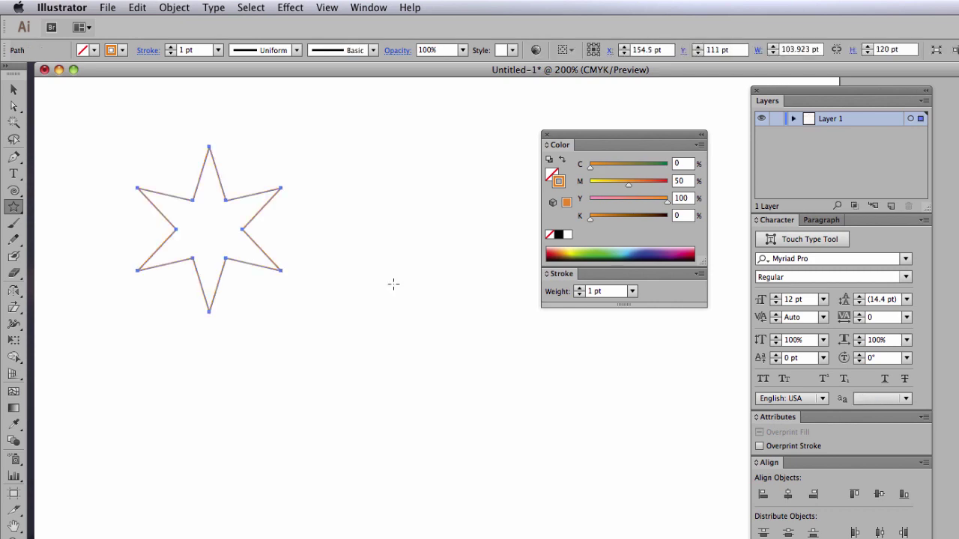
pyautogui.press('Delete')
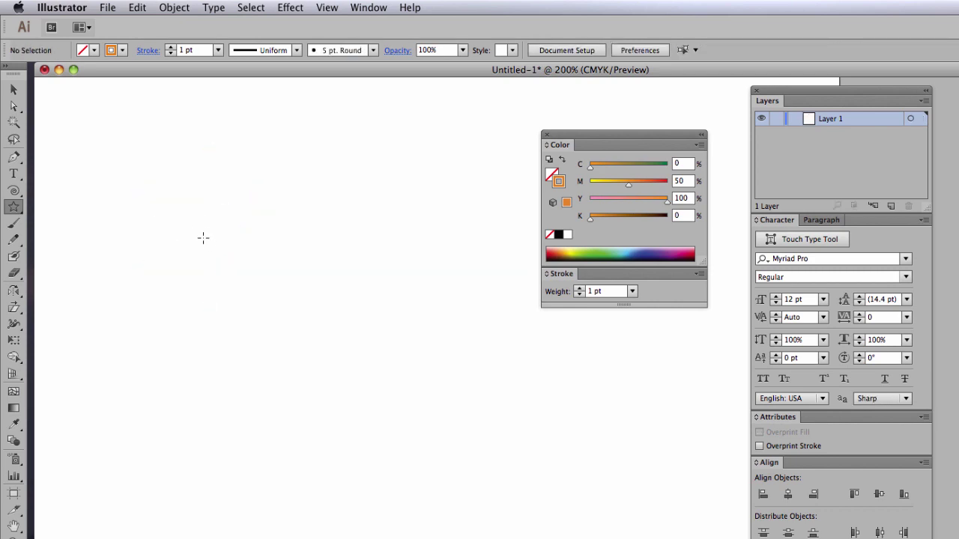
pyautogui.moveTo(203, 236); pyautogui.dragTo(276, 316)
pyautogui.press('Up')
pyautogui.press('Up')
pyautogui.press('Up')
pyautogui.press('Up')
pyautogui.press('Up')
pyautogui.press('Up')
pyautogui.press('Up')
pyautogui.press('Up')
pyautogui.press('Up')
pyautogui.press('Up')
pyautogui.press('Up')
pyautogui.press('Up')
pyautogui.press('Up')
pyautogui.press('Up')
pyautogui.press('Up')
pyautogui.press('Up')
pyautogui.press('Down')
pyautogui.press('Down')
pyautogui.press('Down')
pyautogui.press('Down')
pyautogui.press('Down')
pyautogui.press('Down')
pyautogui.press('Down')
pyautogui.press('Down')
pyautogui.press('Down')
pyautogui.press('Down')
pyautogui.press('Down')
pyautogui.press('Down')
pyautogui.press('Down')
pyautogui.press('Down')
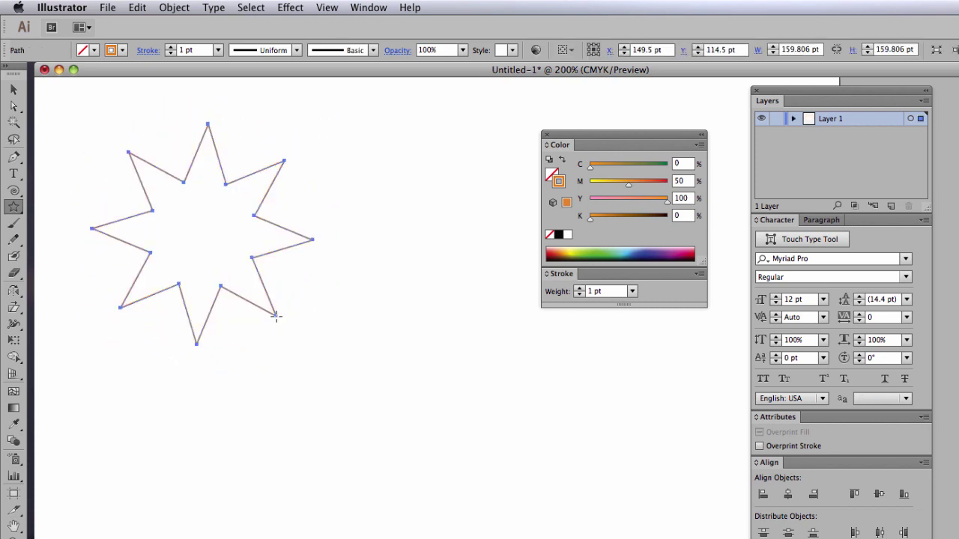
pyautogui.hotkey('ctrl', 'shift', 'a')
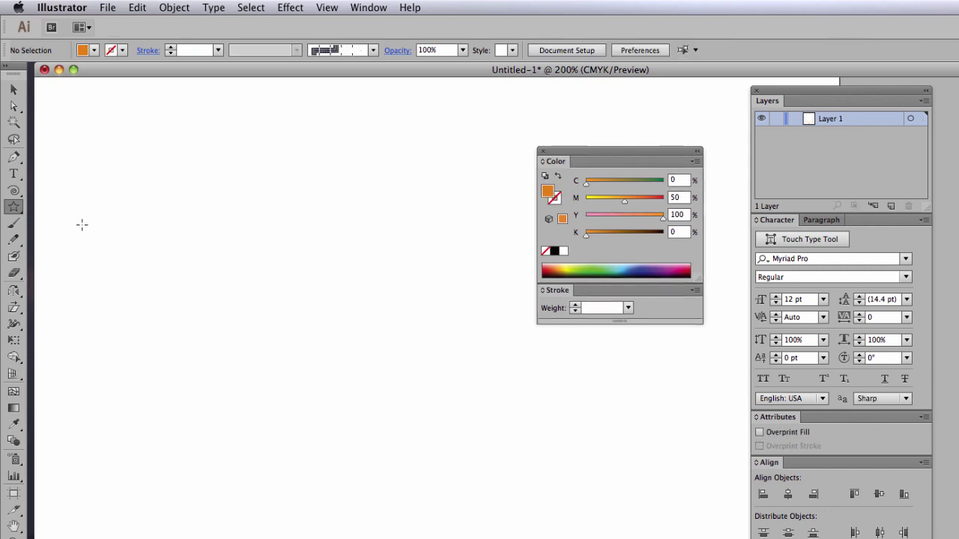
# Step: Paint a scribbled orange shape with the Blob Brush near the artboard's top-left
pyautogui.click(14, 258)
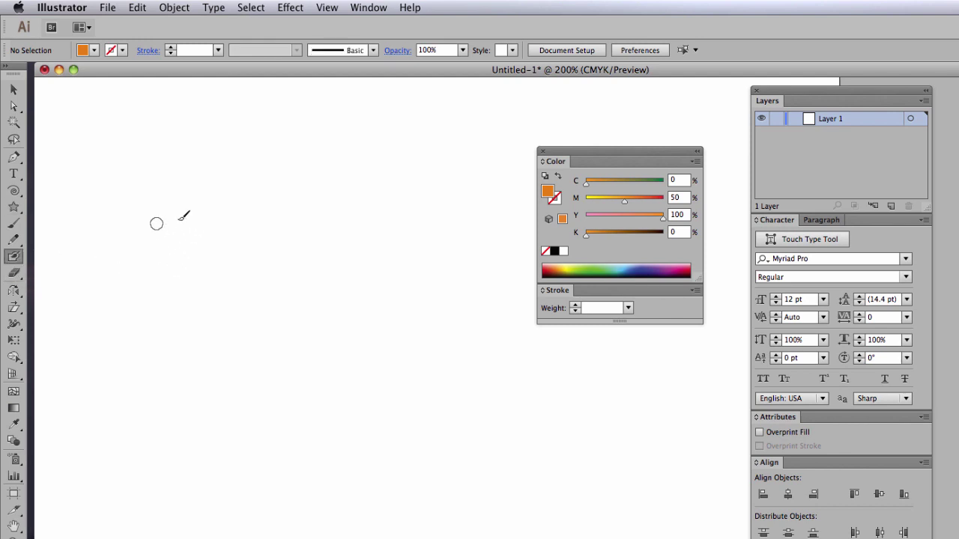
pyautogui.moveTo(155, 224)
pyautogui.mouseDown()
pyautogui.moveTo(227, 184)
pyautogui.moveTo(149, 255)
pyautogui.moveTo(191, 197)
pyautogui.moveTo(183, 237)
pyautogui.moveTo(196, 252)
pyautogui.moveTo(216, 184)
pyautogui.moveTo(189, 220)
pyautogui.moveTo(191, 255)
pyautogui.moveTo(213, 205)
pyautogui.moveTo(231, 221)
pyautogui.moveTo(230, 205)
pyautogui.moveTo(211, 225)
pyautogui.moveTo(215, 235)
pyautogui.moveTo(198, 239)
pyautogui.moveTo(218, 269)
pyautogui.moveTo(237, 239)
pyautogui.moveTo(273, 214)
pyautogui.moveTo(239, 220)
pyautogui.moveTo(238, 249)
pyautogui.moveTo(249, 235)
pyautogui.moveTo(240, 288)
pyautogui.moveTo(266, 263)
pyautogui.moveTo(241, 258)
pyautogui.moveTo(262, 258)
pyautogui.moveTo(226, 249)
pyautogui.moveTo(166, 205)
pyautogui.moveTo(213, 175)
pyautogui.moveTo(171, 189)
pyautogui.moveTo(169, 168)
pyautogui.moveTo(175, 183)
pyautogui.moveTo(227, 153)
pyautogui.moveTo(231, 171)
pyautogui.moveTo(212, 169)
pyautogui.moveTo(221, 197)
pyautogui.moveTo(246, 203)
pyautogui.mouseUp()
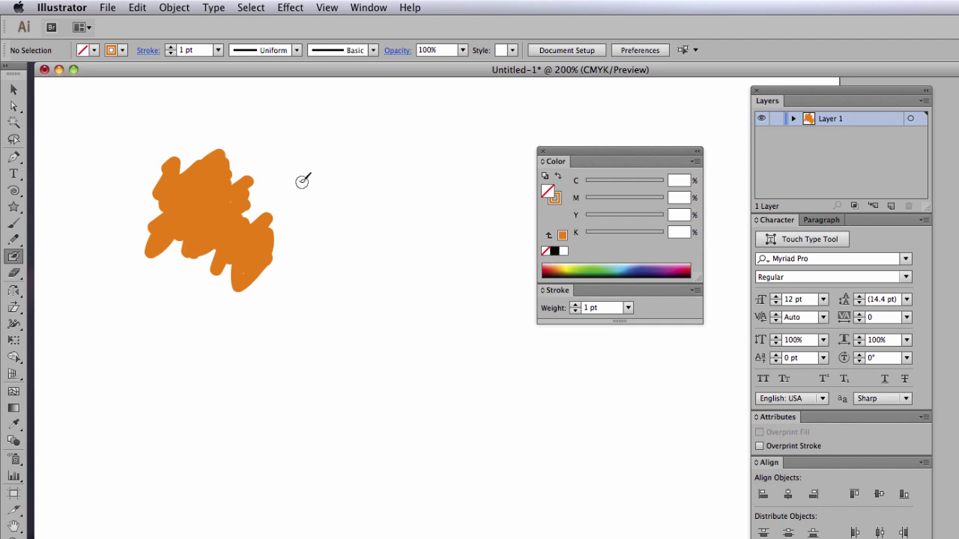
# Step: Recolour the blob with a purple C33 M50 Y0 K0 fill and a 3 pt black outline
pyautogui.click(16, 108)
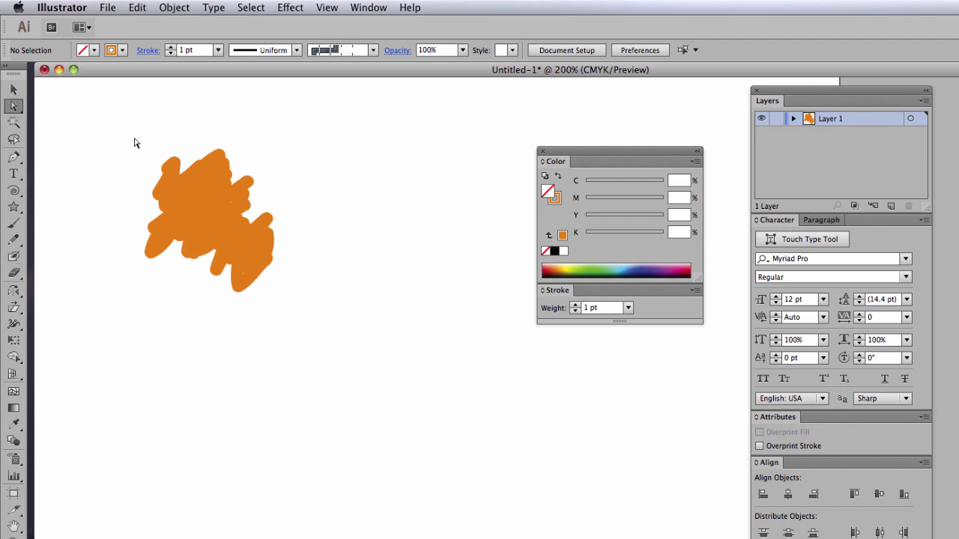
pyautogui.click(204, 165)
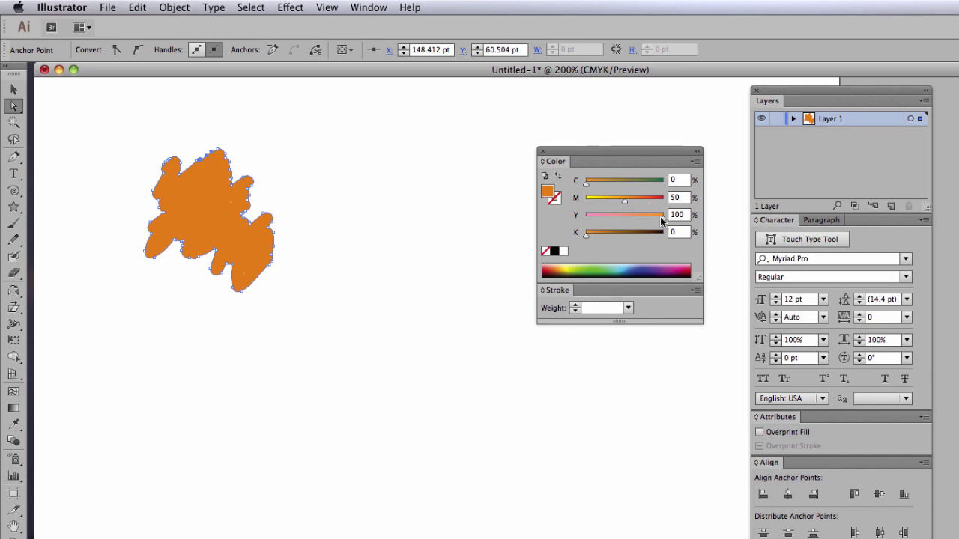
pyautogui.moveTo(663, 218); pyautogui.dragTo(580, 222)
pyautogui.moveTo(586, 183); pyautogui.dragTo(611, 184)
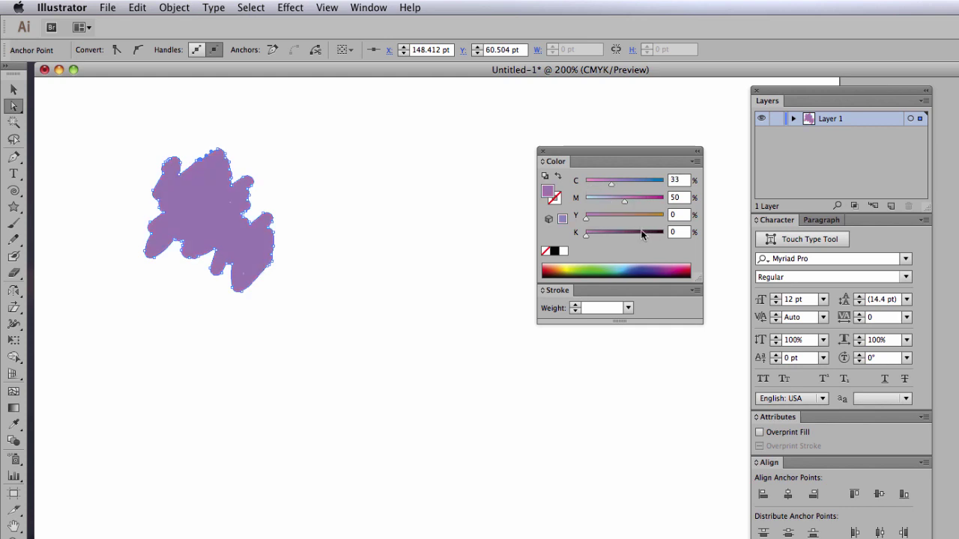
pyautogui.click(555, 204)
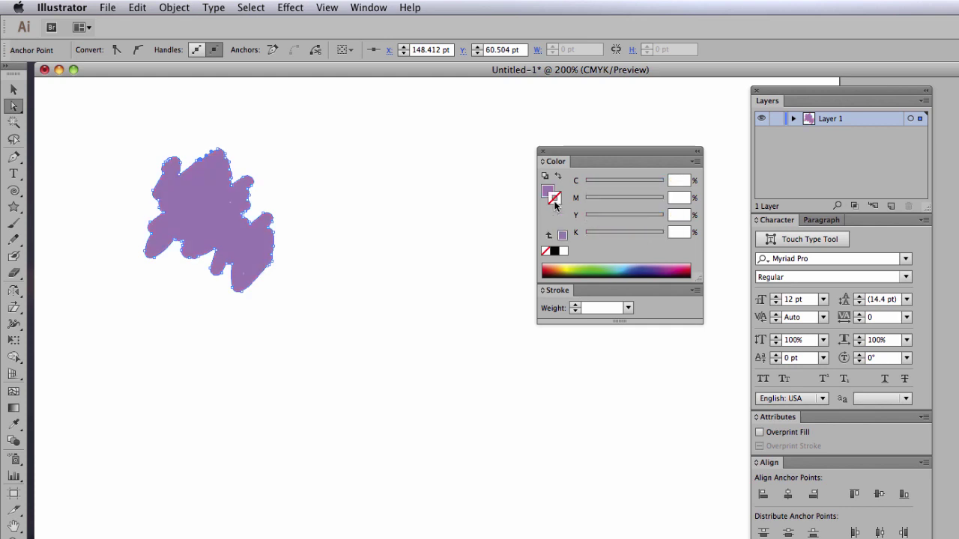
pyautogui.click(554, 252)
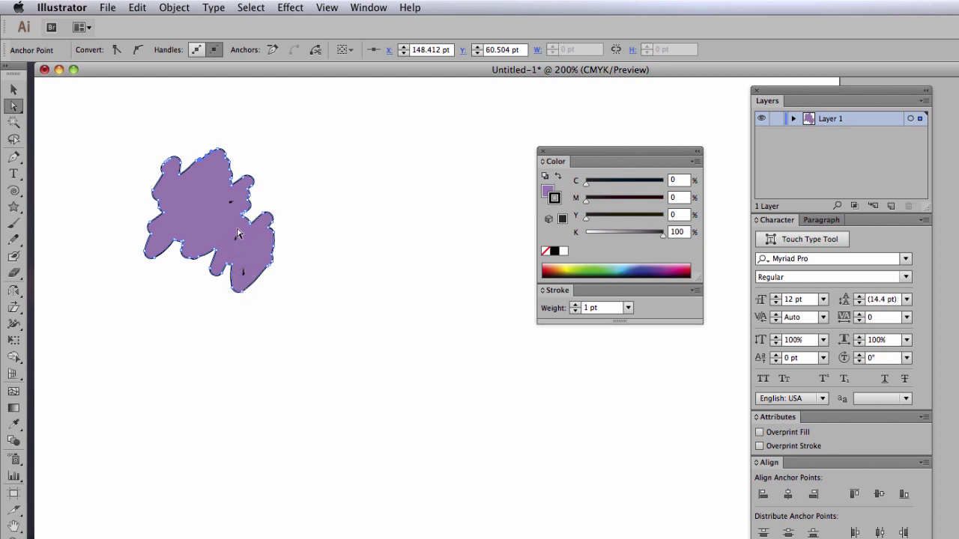
pyautogui.click(574, 306)
pyautogui.click(573, 306)
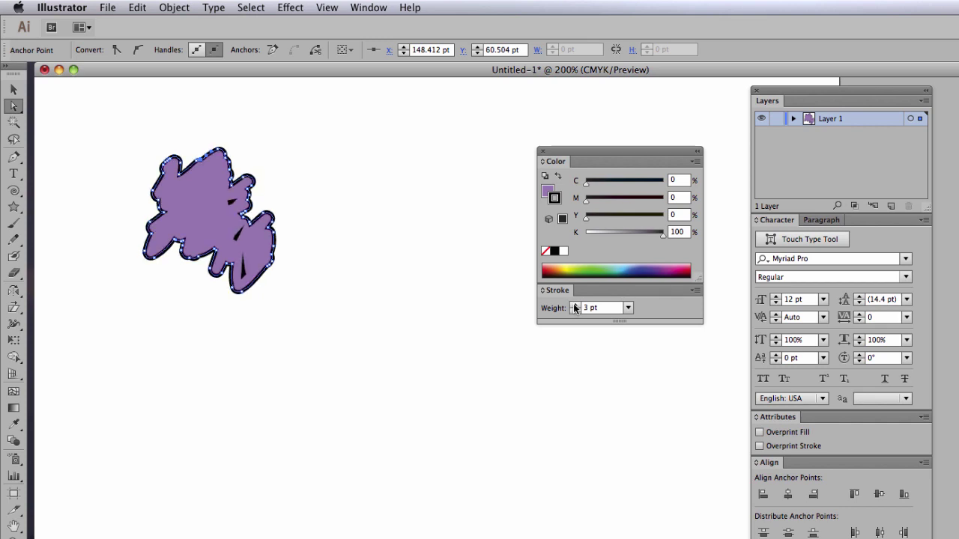
# Step: Move the purple blob right and down, then return to the Blob Brush
pyautogui.press('v')
pyautogui.click(310, 139)
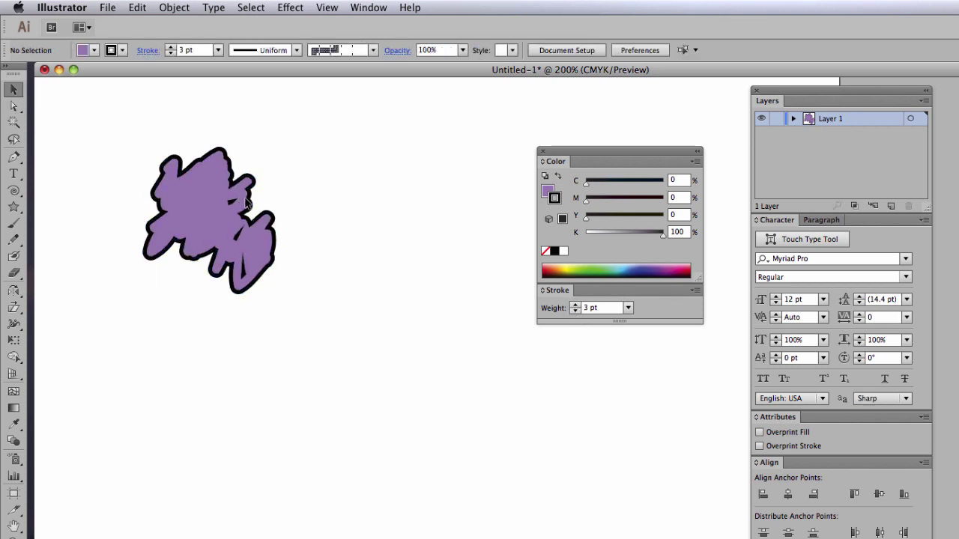
pyautogui.moveTo(246, 202); pyautogui.dragTo(317, 219)
pyautogui.click(355, 139)
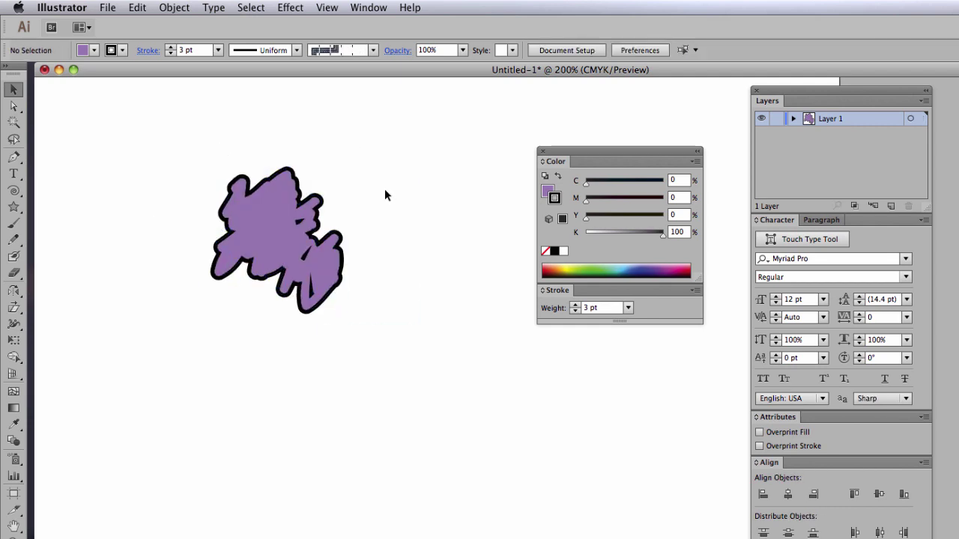
pyautogui.click(15, 258)
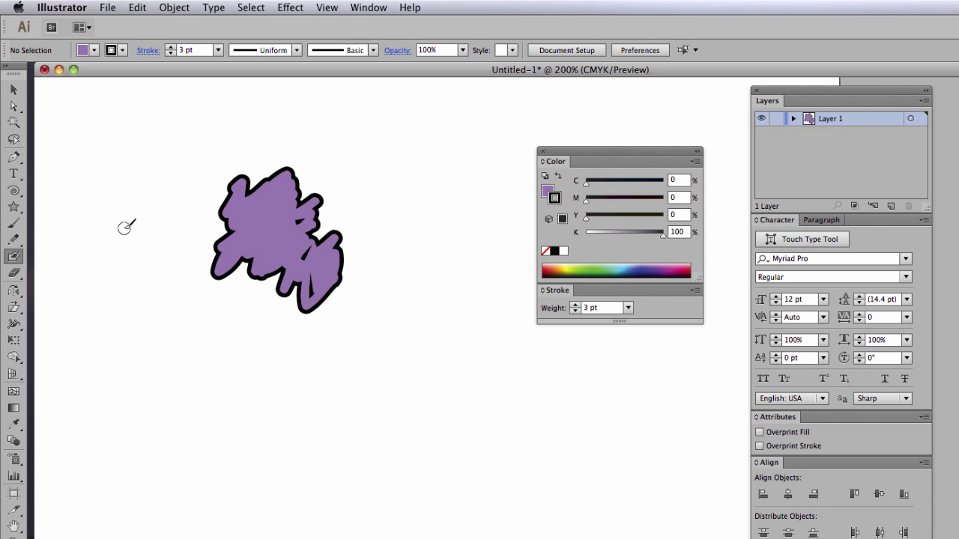
# Step: Paint a new black blob left of the purple one and select it
pyautogui.moveTo(124, 228)
pyautogui.mouseDown()
pyautogui.moveTo(152, 216)
pyautogui.moveTo(126, 241)
pyautogui.moveTo(159, 221)
pyautogui.moveTo(143, 224)
pyautogui.moveTo(134, 264)
pyautogui.moveTo(186, 225)
pyautogui.moveTo(153, 276)
pyautogui.moveTo(173, 216)
pyautogui.mouseUp()
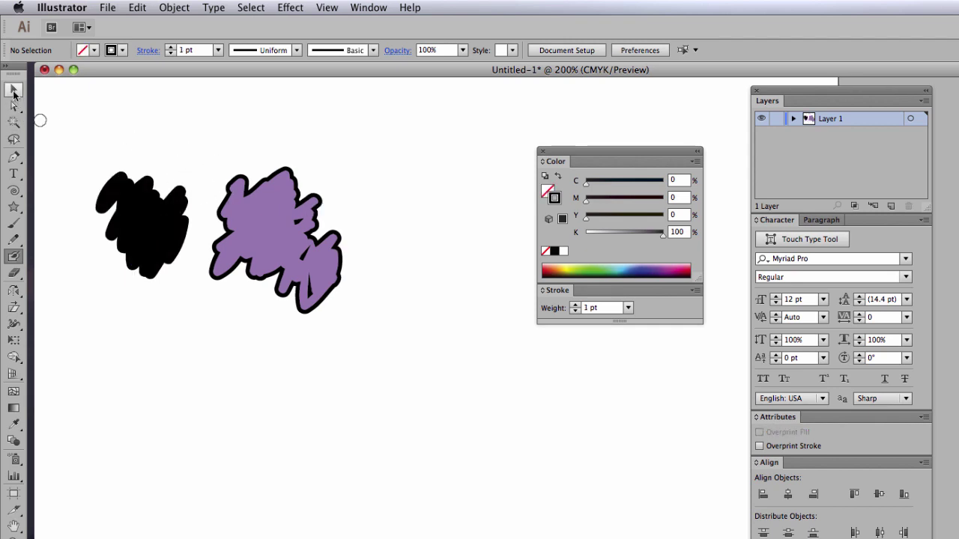
pyautogui.click(14, 91)
pyautogui.moveTo(112, 152); pyautogui.dragTo(144, 184)
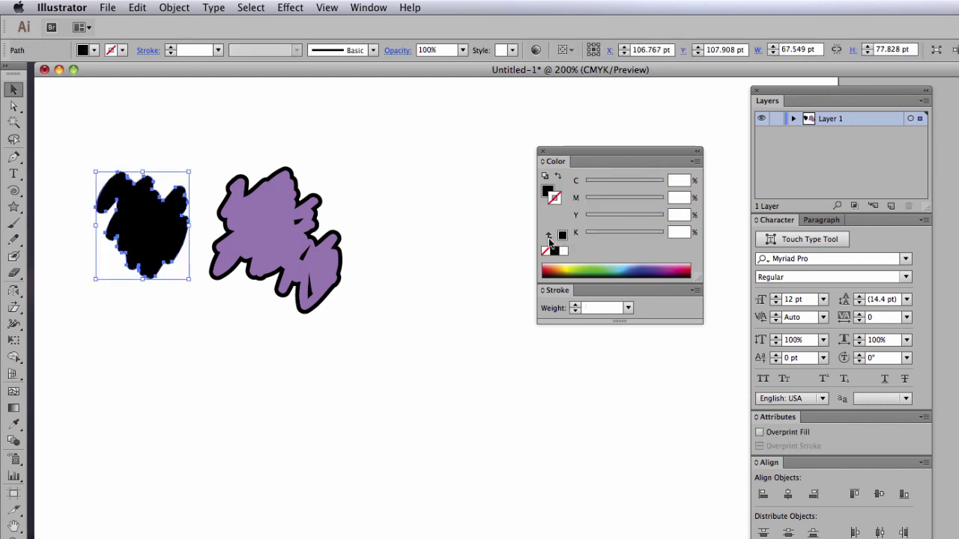
# Step: Tint the new blob's fill pink with magenta and yellow, and give it a black 1 pt outline
pyautogui.click(547, 192)
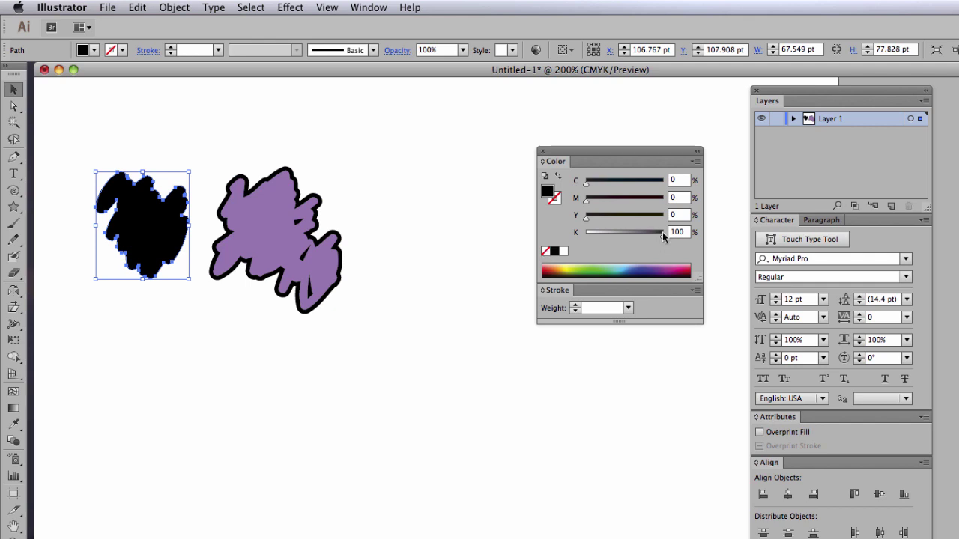
pyautogui.moveTo(663, 231); pyautogui.dragTo(586, 232)
pyautogui.moveTo(586, 197); pyautogui.dragTo(636, 199)
pyautogui.moveTo(586, 217); pyautogui.dragTo(603, 218)
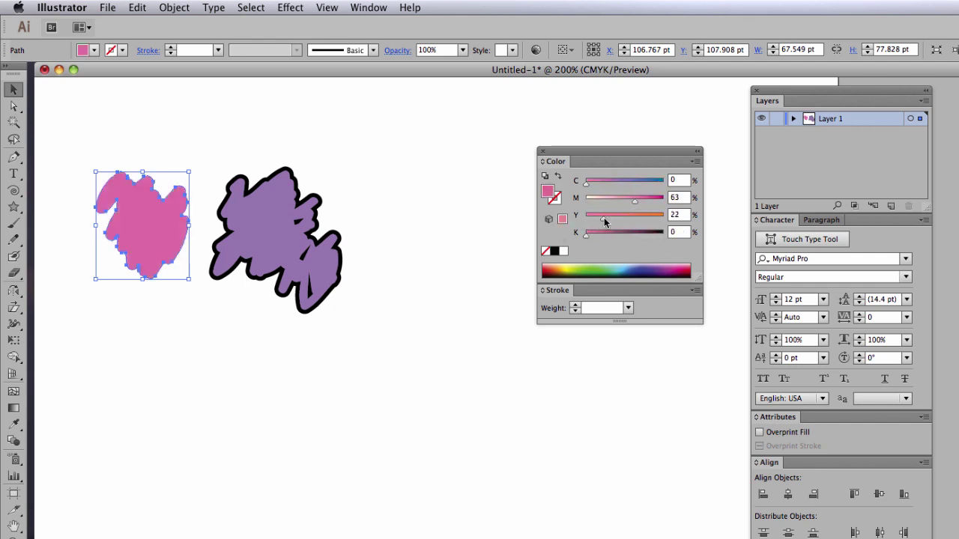
pyautogui.click(556, 198)
pyautogui.click(554, 251)
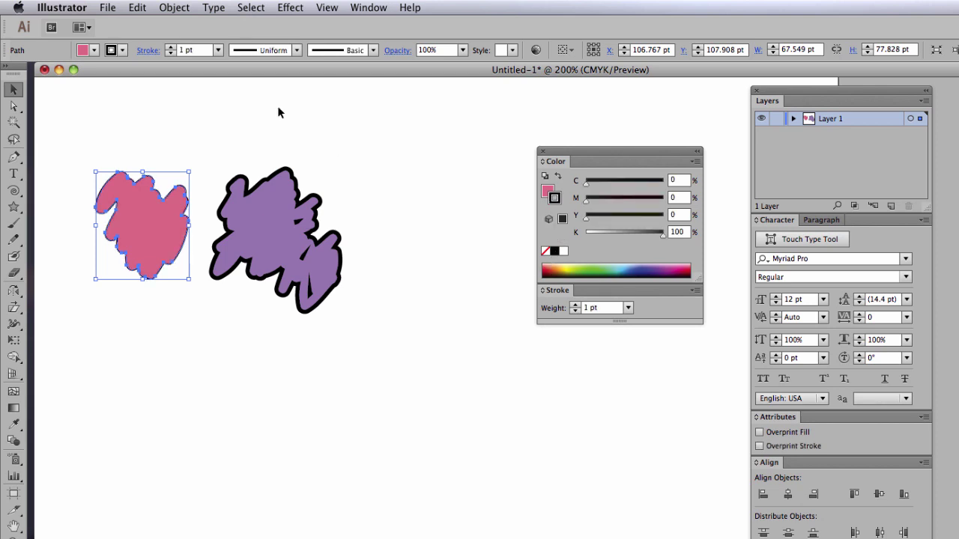
pyautogui.click(14, 257)
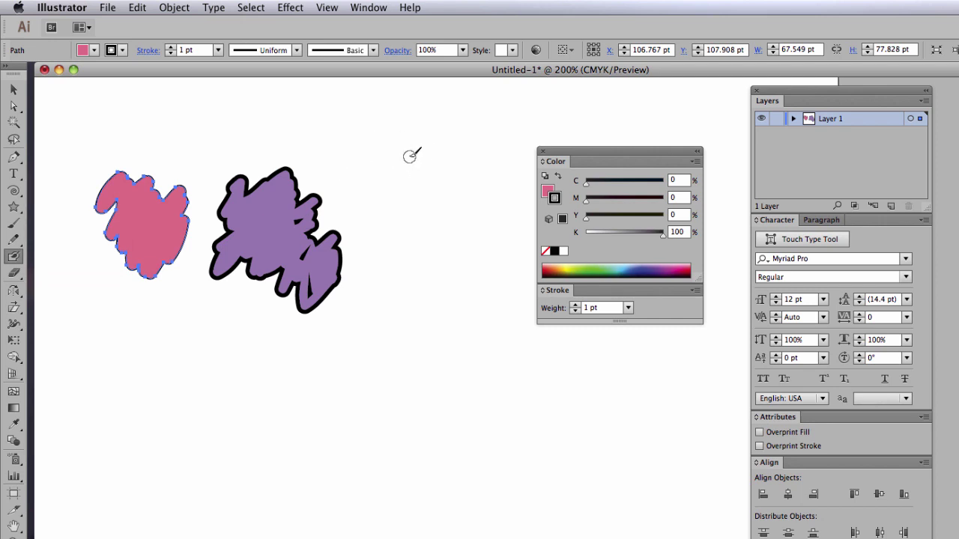
# Step: Give the Blob Brush a 40 pt tip angled at 40° with 35% roundness
pyautogui.doubleClick(13, 257)
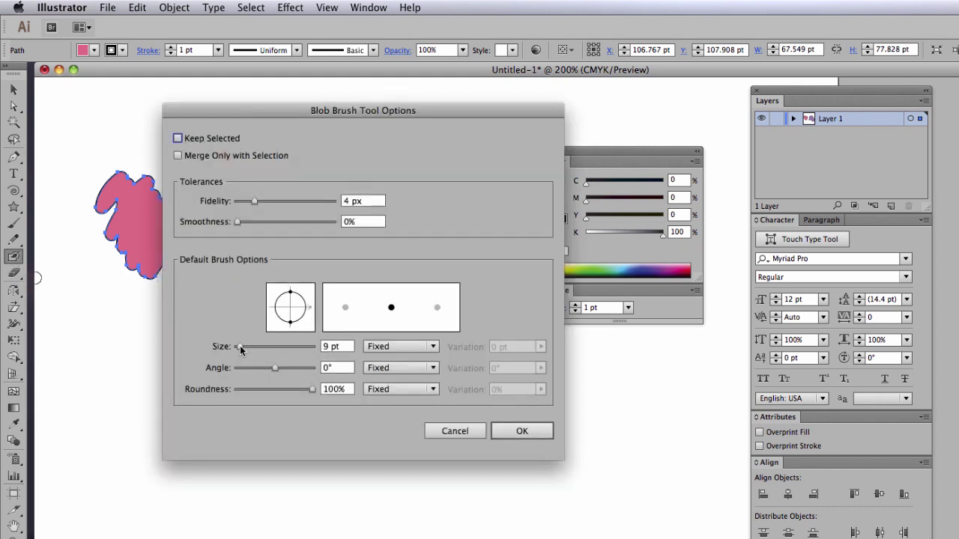
pyautogui.moveTo(240, 346); pyautogui.dragTo(253, 349)
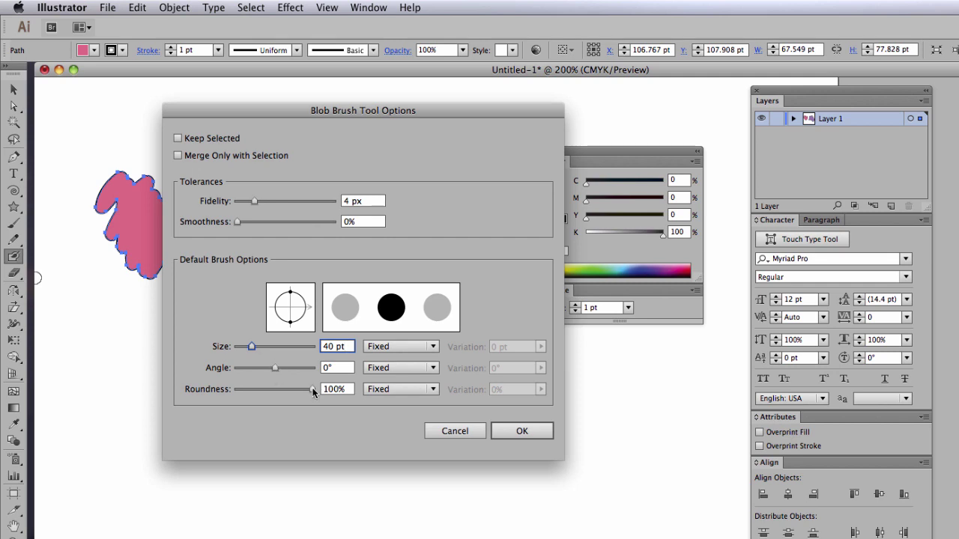
pyautogui.moveTo(312, 389)
pyautogui.mouseDown()
pyautogui.moveTo(262, 387)
pyautogui.moveTo(275, 368)
pyautogui.moveTo(263, 367)
pyautogui.moveTo(283, 369)
pyautogui.mouseUp()
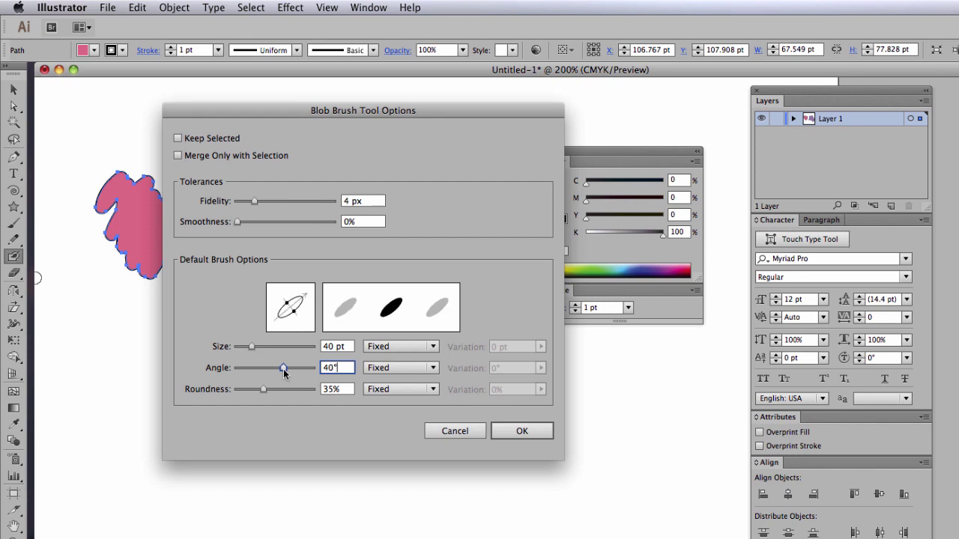
pyautogui.click(519, 433)
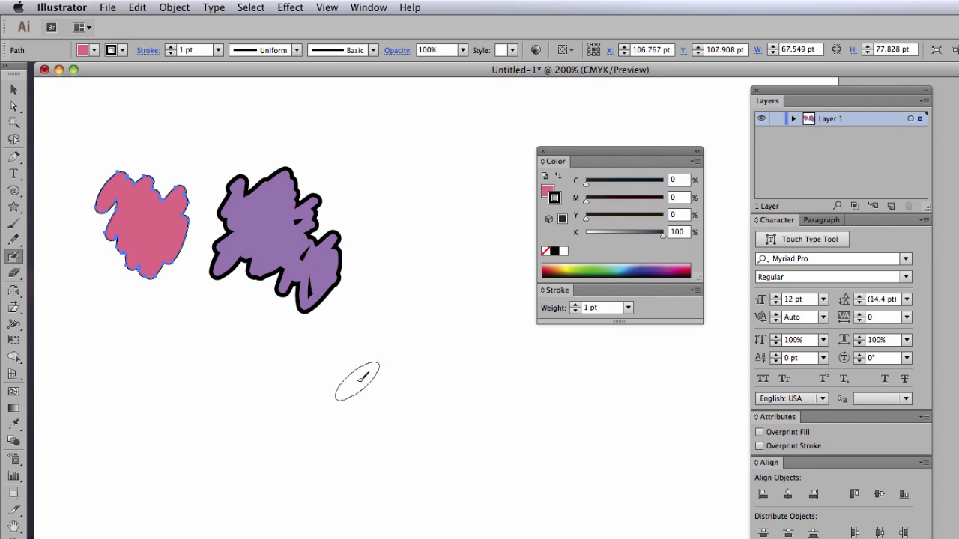
# Step: Paint a large S-shaped stroke and recolour it with an orange fill and thin black outline
pyautogui.moveTo(362, 378)
pyautogui.mouseDown()
pyautogui.moveTo(439, 356)
pyautogui.moveTo(456, 397)
pyautogui.moveTo(434, 437)
pyautogui.moveTo(430, 480)
pyautogui.moveTo(484, 512)
pyautogui.moveTo(526, 492)
pyautogui.moveTo(545, 426)
pyautogui.moveTo(519, 419)
pyautogui.moveTo(494, 442)
pyautogui.mouseUp()
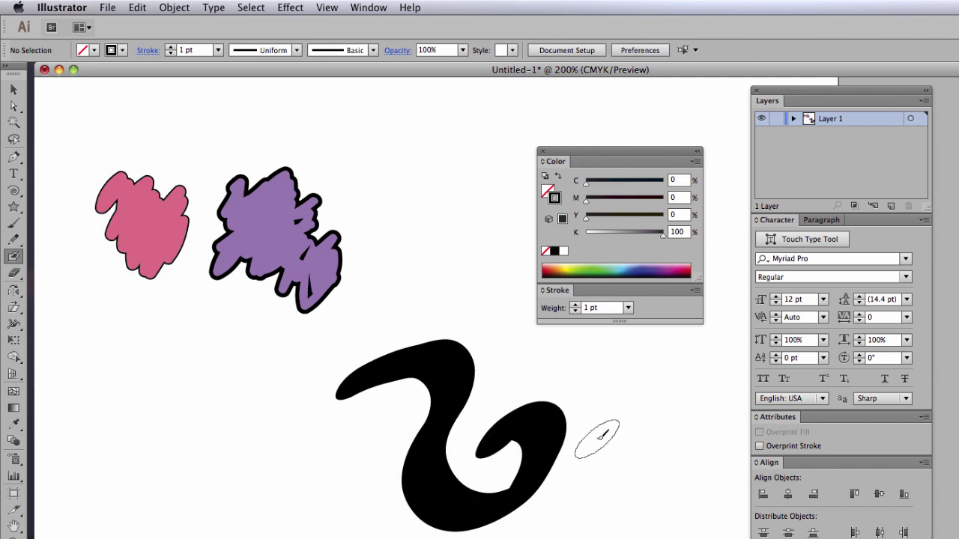
pyautogui.click(13, 106)
pyautogui.moveTo(357, 329); pyautogui.dragTo(461, 427)
pyautogui.click(546, 191)
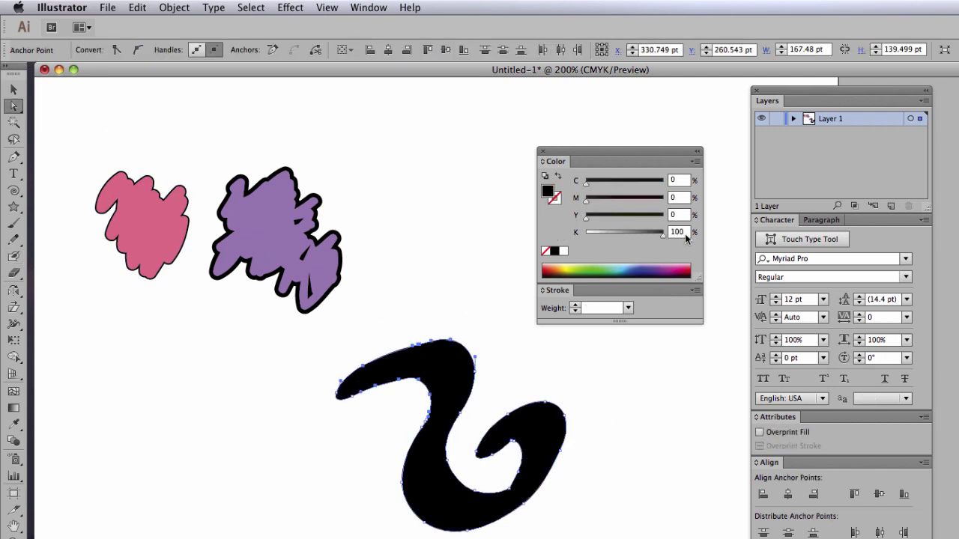
pyautogui.moveTo(664, 235); pyautogui.dragTo(687, 224)
pyautogui.moveTo(586, 201); pyautogui.dragTo(617, 202)
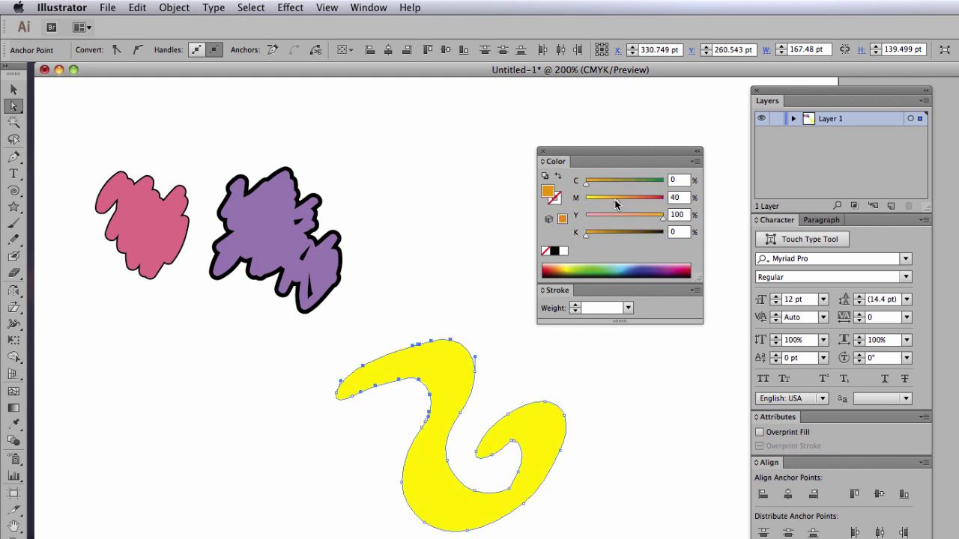
pyautogui.click(557, 197)
pyautogui.click(555, 252)
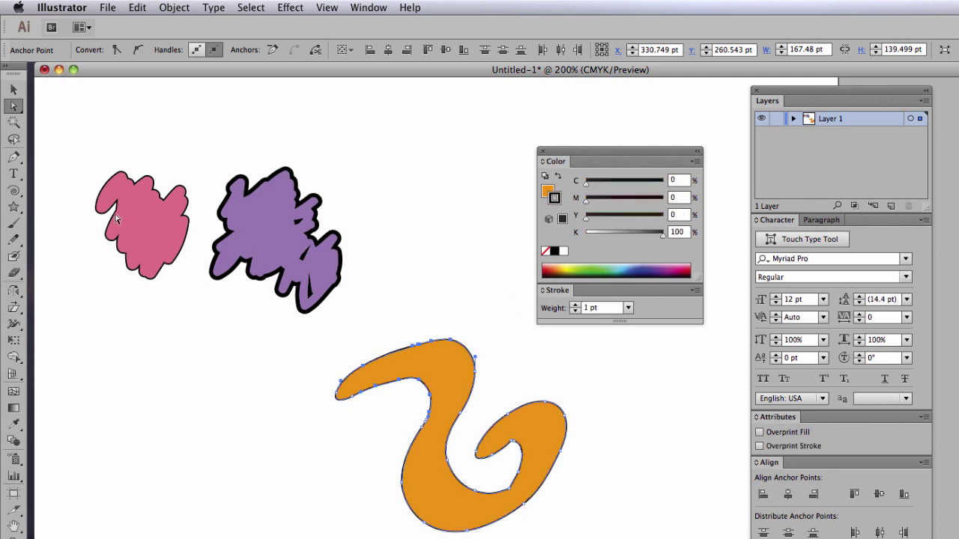
# Step: Reset the brush to a round 9 pt tip and paint a black zigzag below the pink blob
pyautogui.doubleClick(13, 259)
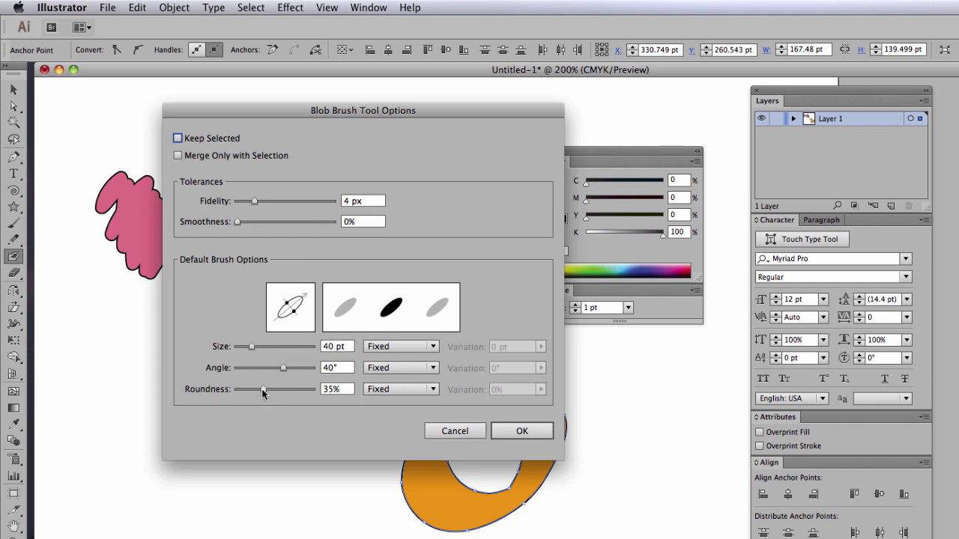
pyautogui.moveTo(262, 387); pyautogui.dragTo(317, 389)
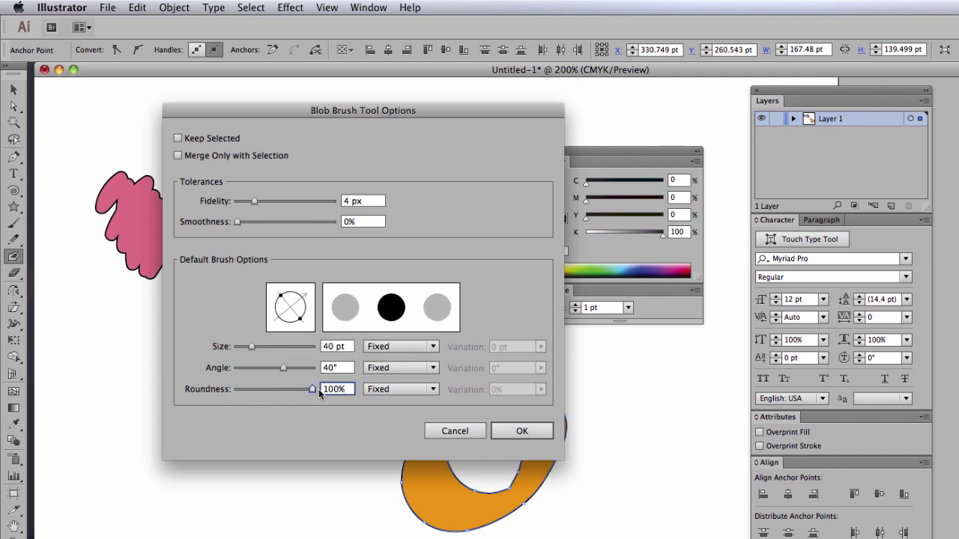
pyautogui.moveTo(253, 347); pyautogui.dragTo(238, 346)
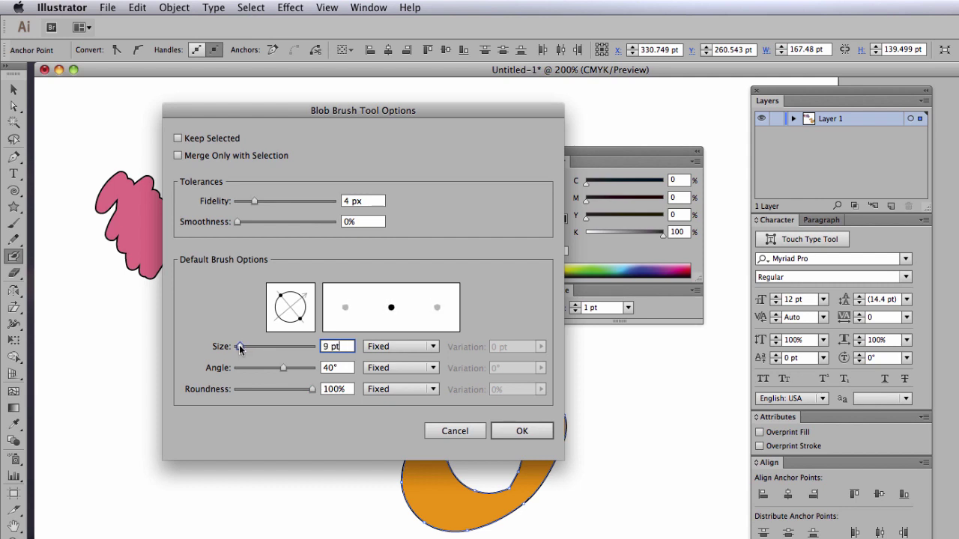
pyautogui.click(538, 436)
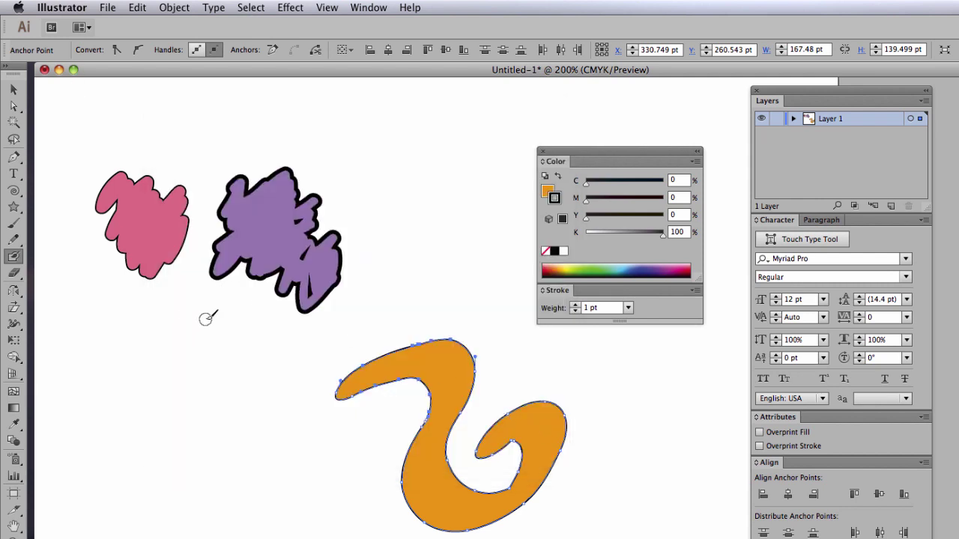
pyautogui.moveTo(194, 319)
pyautogui.mouseDown()
pyautogui.moveTo(160, 336)
pyautogui.moveTo(218, 310)
pyautogui.moveTo(161, 338)
pyautogui.moveTo(208, 314)
pyautogui.moveTo(223, 338)
pyautogui.moveTo(164, 374)
pyautogui.moveTo(199, 374)
pyautogui.moveTo(228, 344)
pyautogui.moveTo(233, 366)
pyautogui.moveTo(204, 399)
pyautogui.moveTo(213, 406)
pyautogui.moveTo(250, 385)
pyautogui.moveTo(261, 388)
pyautogui.moveTo(266, 429)
pyautogui.mouseUp()
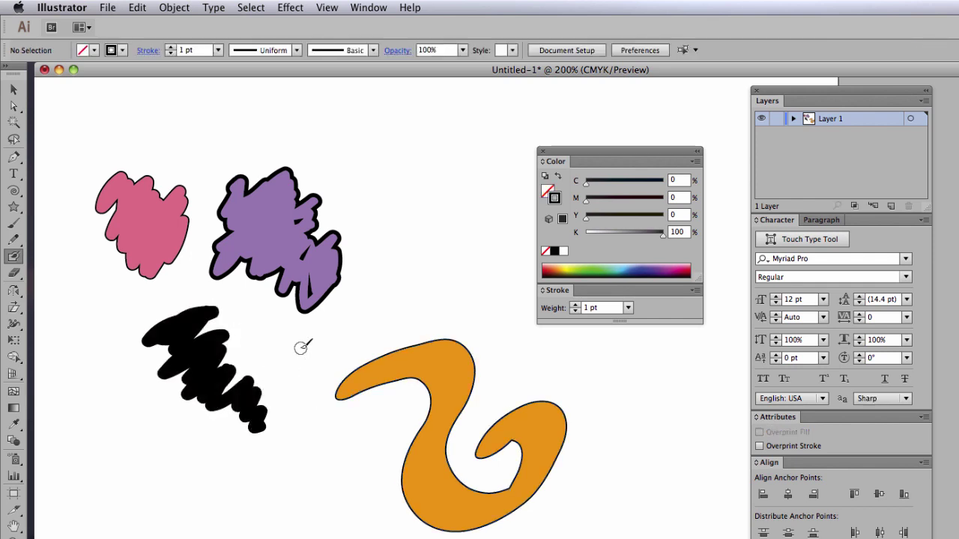
# Step: Select the black scribble with Direct Selection and lighten its fill to grey (K 27)
pyautogui.click(15, 107)
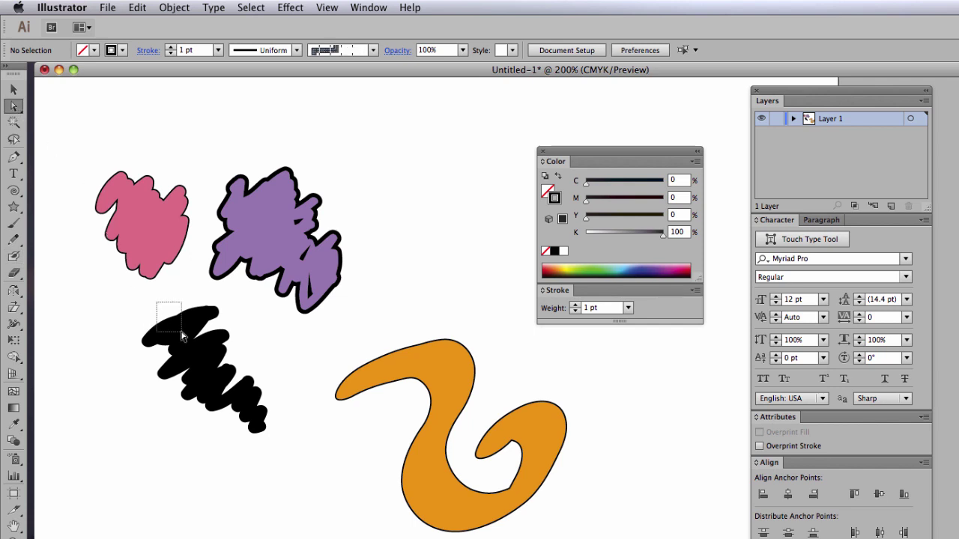
pyautogui.click(191, 352)
pyautogui.click(549, 192)
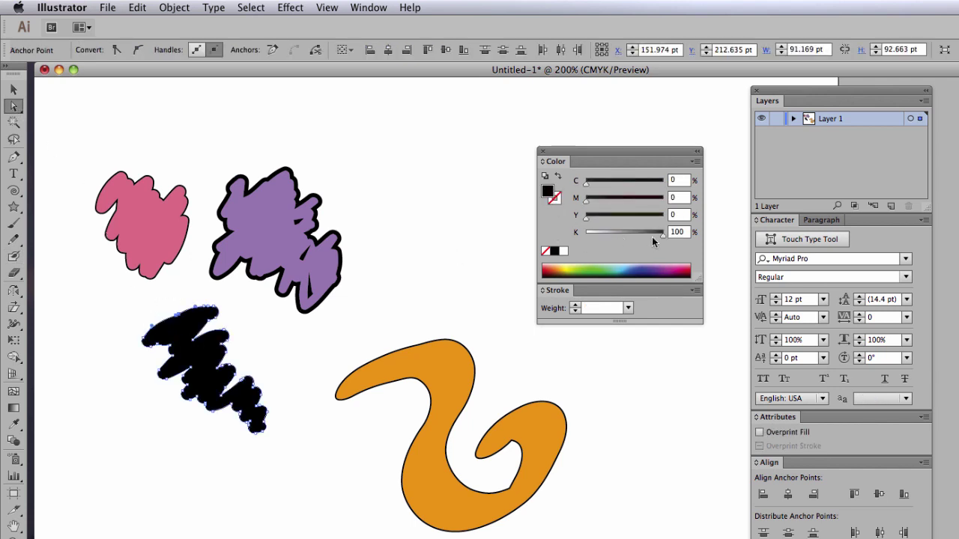
pyautogui.moveTo(661, 234); pyautogui.dragTo(606, 234)
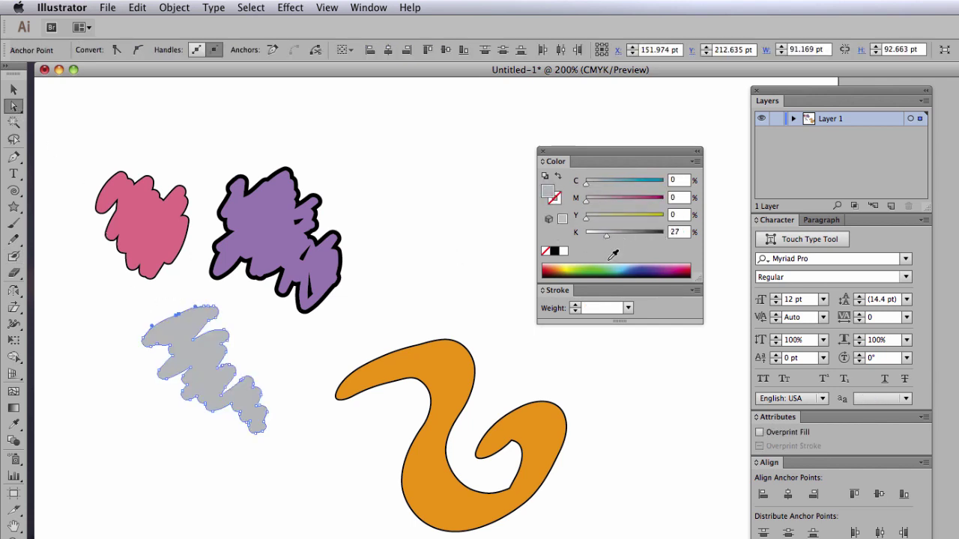
# Step: Give the scribble a C100 M100 blue stroke at 4 pt weight
pyautogui.click(555, 200)
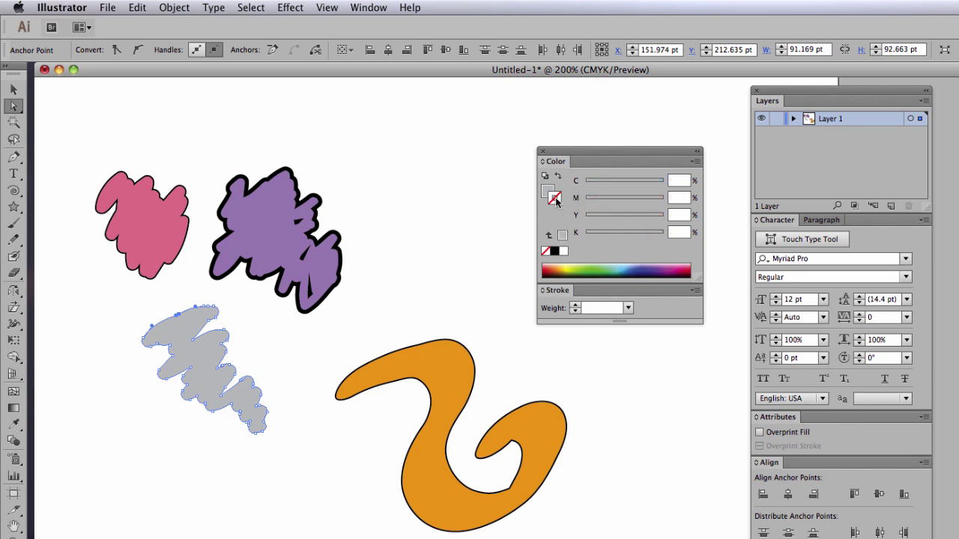
pyautogui.click(564, 252)
pyautogui.moveTo(588, 201); pyautogui.dragTo(662, 201)
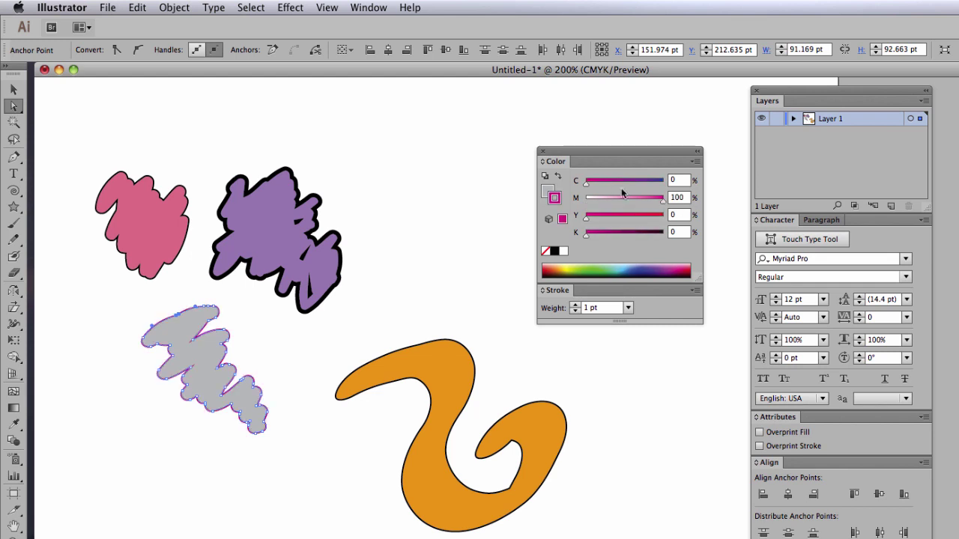
pyautogui.moveTo(588, 189); pyautogui.dragTo(663, 196)
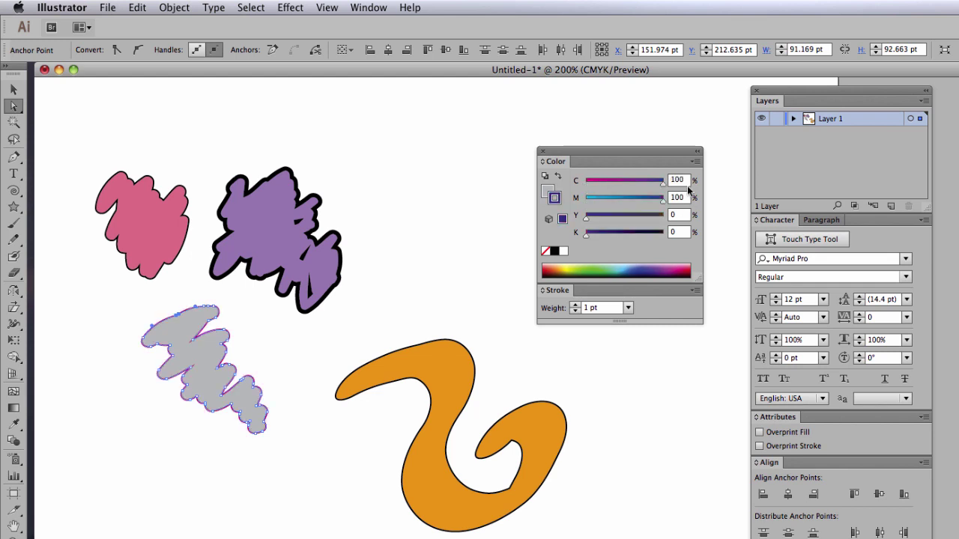
pyautogui.click(575, 305)
pyautogui.click(575, 305)
pyautogui.click(575, 305)
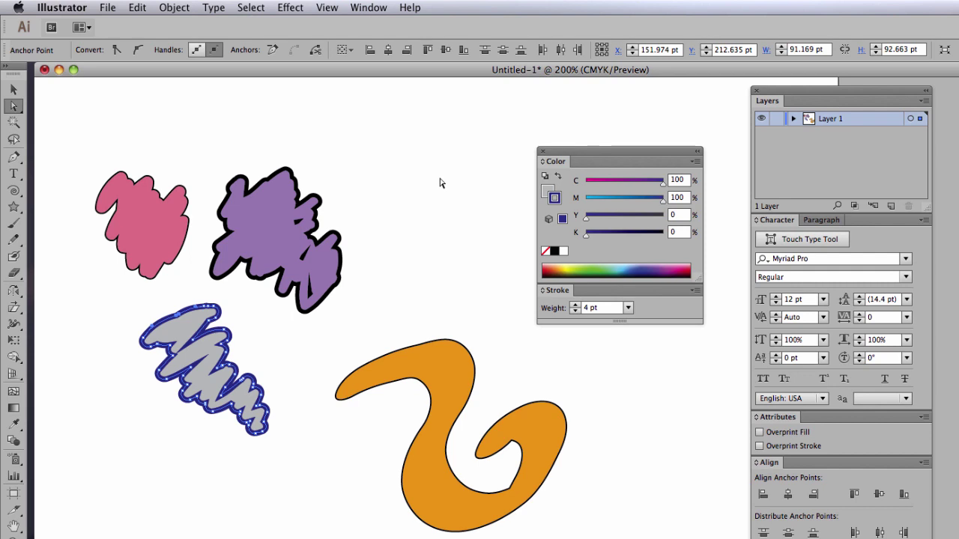
# Step: With an enlarged Blob Brush, paint a large dark-blue blob near the top
pyautogui.click(13, 258)
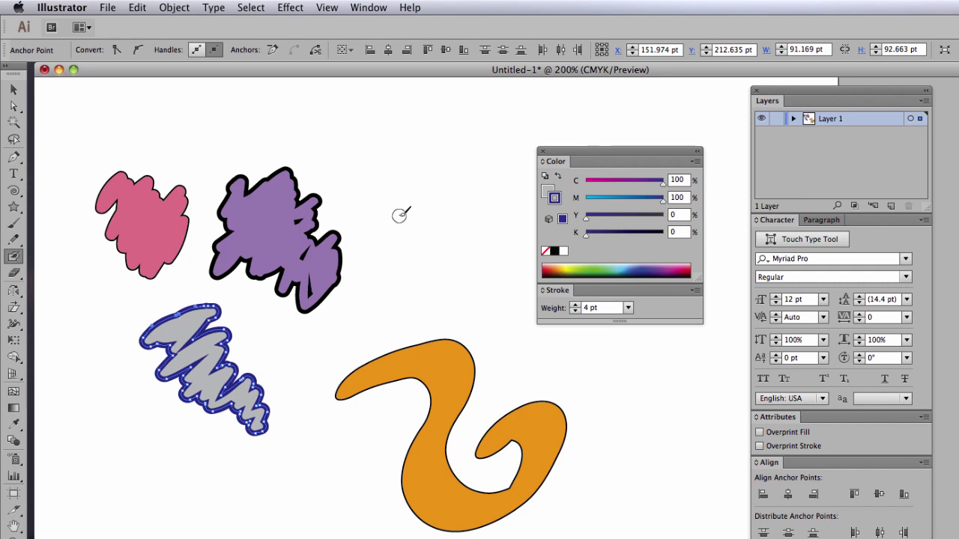
pyautogui.press(']')
pyautogui.press(']')
pyautogui.press(']')
pyautogui.press(']')
pyautogui.press(']')
pyautogui.press(']')
pyautogui.press(']')
pyautogui.moveTo(390, 165)
pyautogui.mouseDown()
pyautogui.moveTo(446, 132)
pyautogui.moveTo(397, 172)
pyautogui.moveTo(435, 172)
pyautogui.mouseUp()
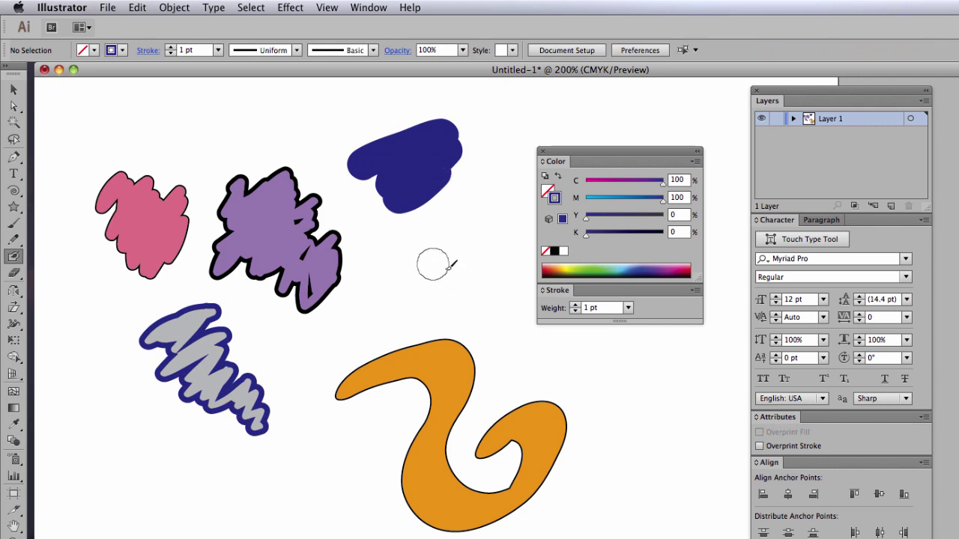
# Step: Paint a thin dark-blue zigzag stroke with a smaller brush, then a wider stroke across the upper area
pyautogui.press('[')
pyautogui.press('[')
pyautogui.press('[')
pyautogui.press('[')
pyautogui.press('[')
pyautogui.press('[')
pyautogui.press('[')
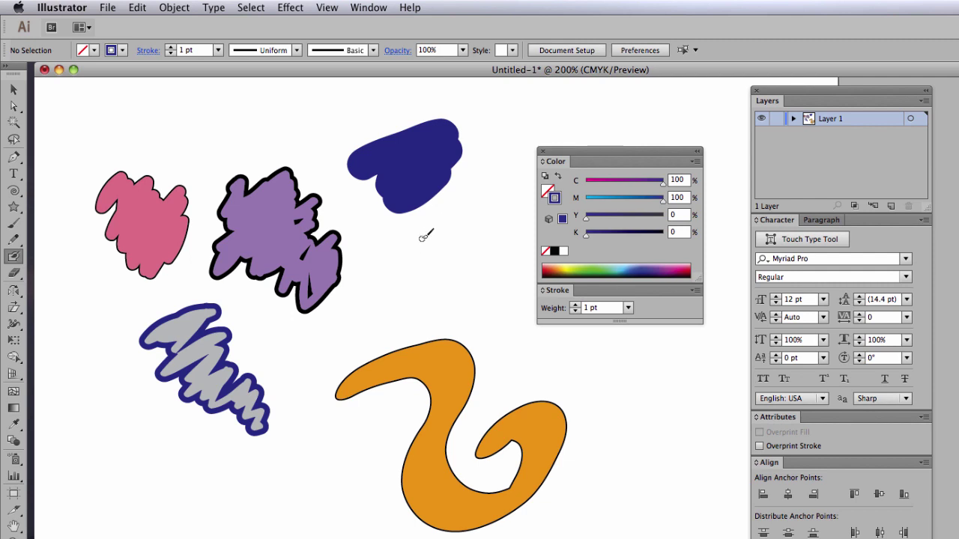
pyautogui.moveTo(418, 242)
pyautogui.mouseDown()
pyautogui.moveTo(476, 216)
pyautogui.moveTo(435, 239)
pyautogui.moveTo(451, 227)
pyautogui.moveTo(449, 254)
pyautogui.moveTo(462, 230)
pyautogui.moveTo(460, 273)
pyautogui.moveTo(501, 263)
pyautogui.moveTo(499, 294)
pyautogui.mouseUp()
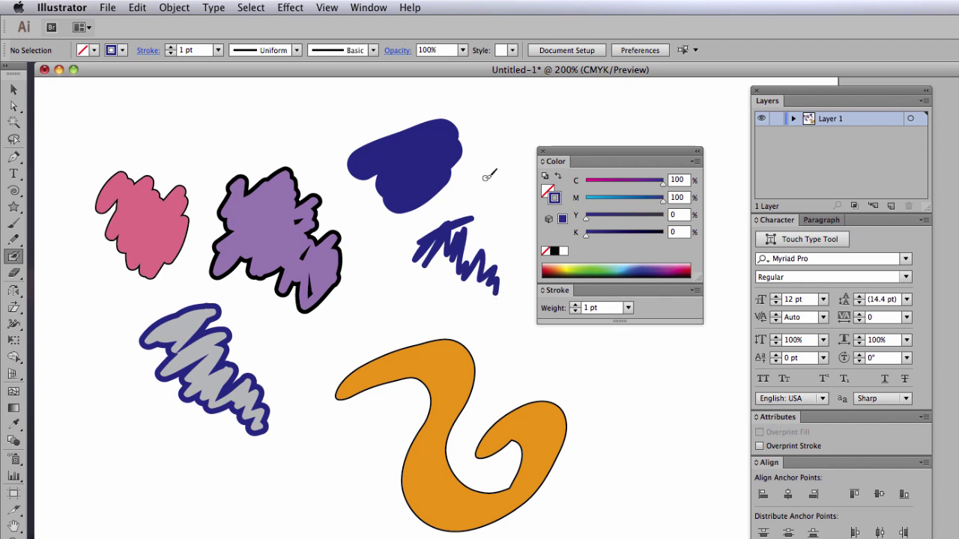
pyautogui.press(']')
pyautogui.press(']')
pyautogui.press(']')
pyautogui.press(']')
pyautogui.moveTo(207, 128)
pyautogui.mouseDown()
pyautogui.moveTo(186, 133)
pyautogui.moveTo(328, 120)
pyautogui.moveTo(324, 127)
pyautogui.mouseUp()
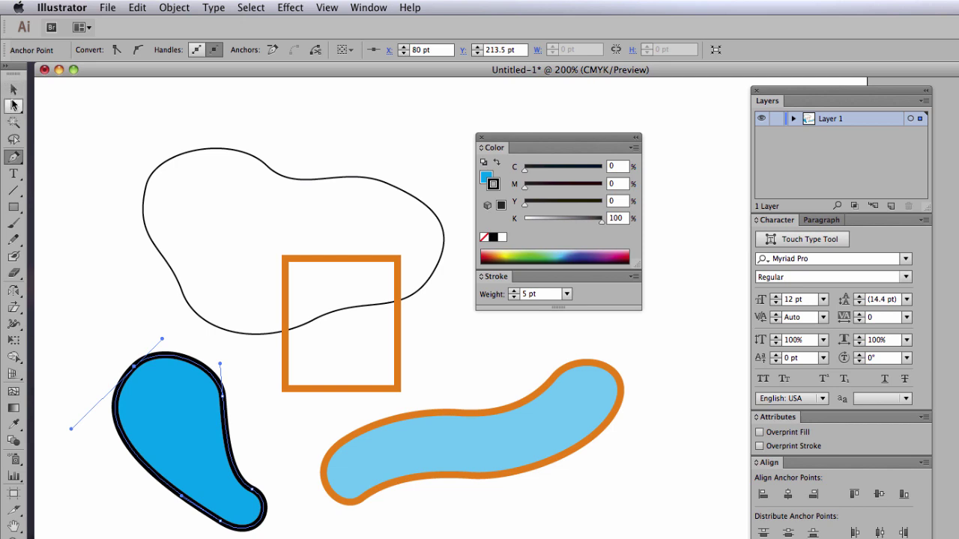
# Step: Pick the Group Selection Tool from the Direct Selection tool's flyout
pyautogui.click(18, 158)
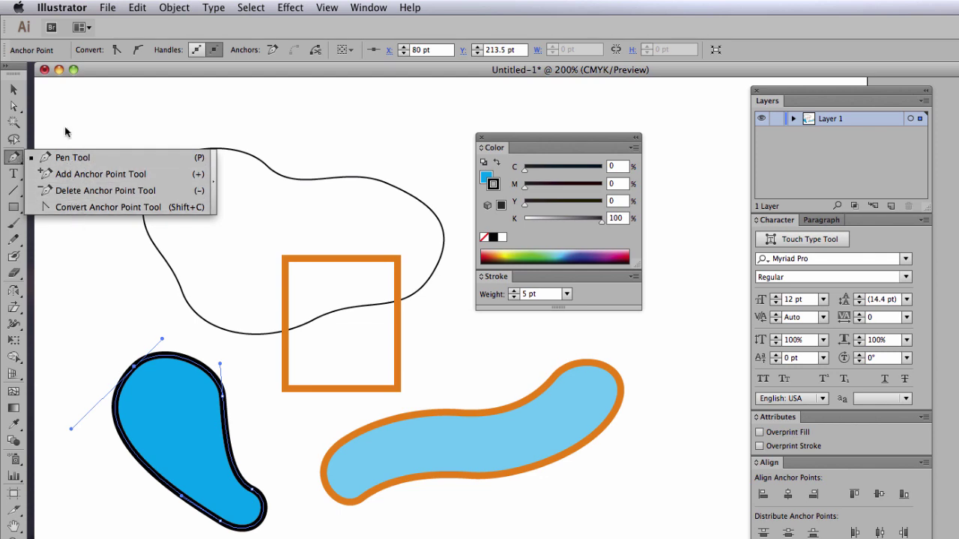
pyautogui.click(14, 92)
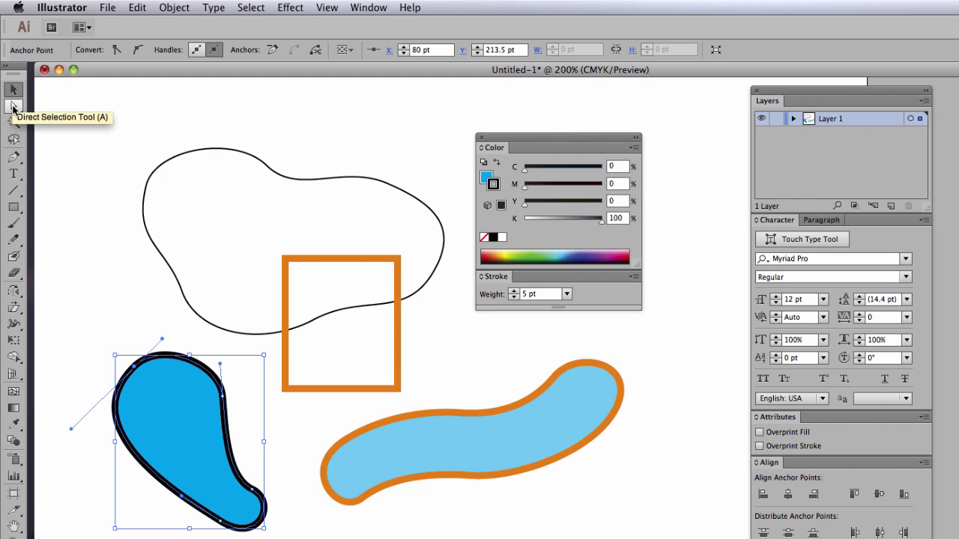
pyautogui.click(12, 108)
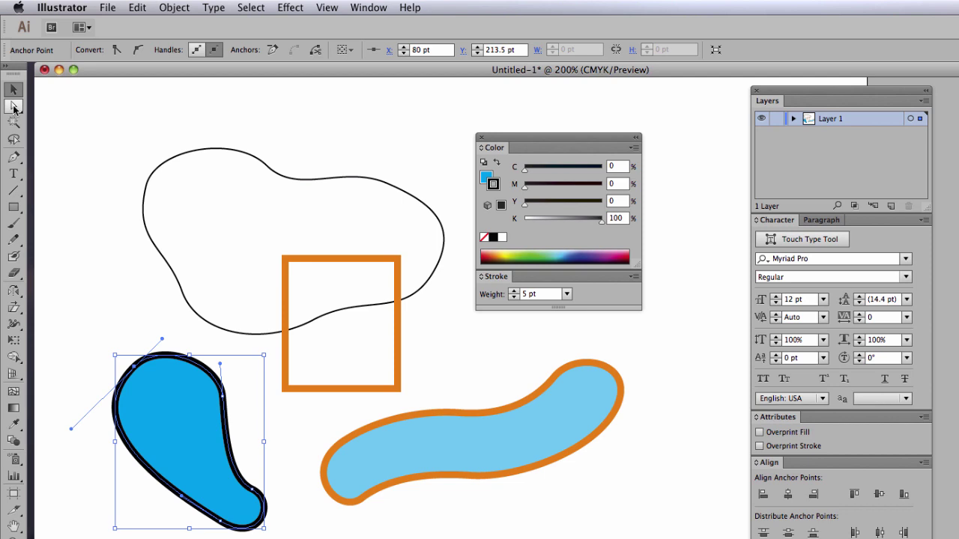
pyautogui.moveTo(13, 108); pyautogui.dragTo(80, 128)
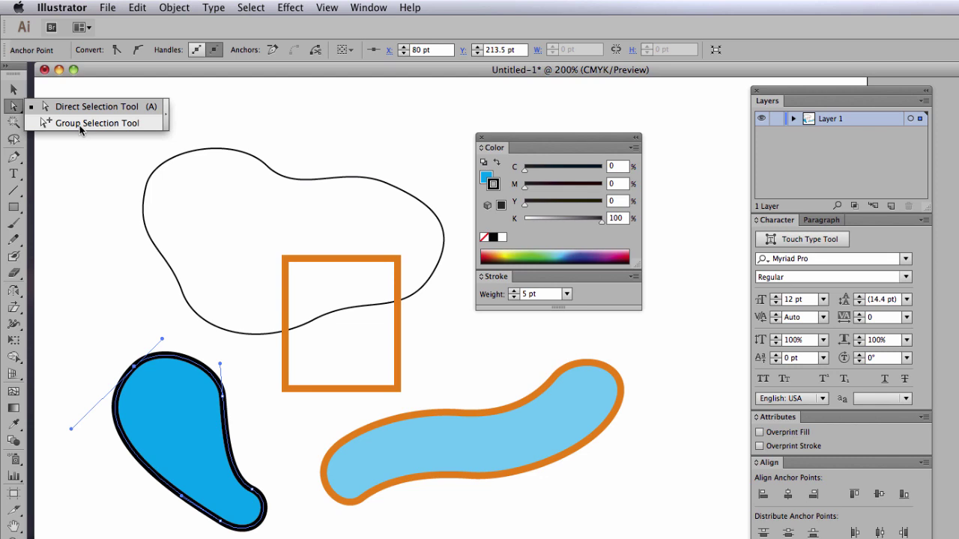
pyautogui.moveTo(80, 125); pyautogui.dragTo(60, 124)
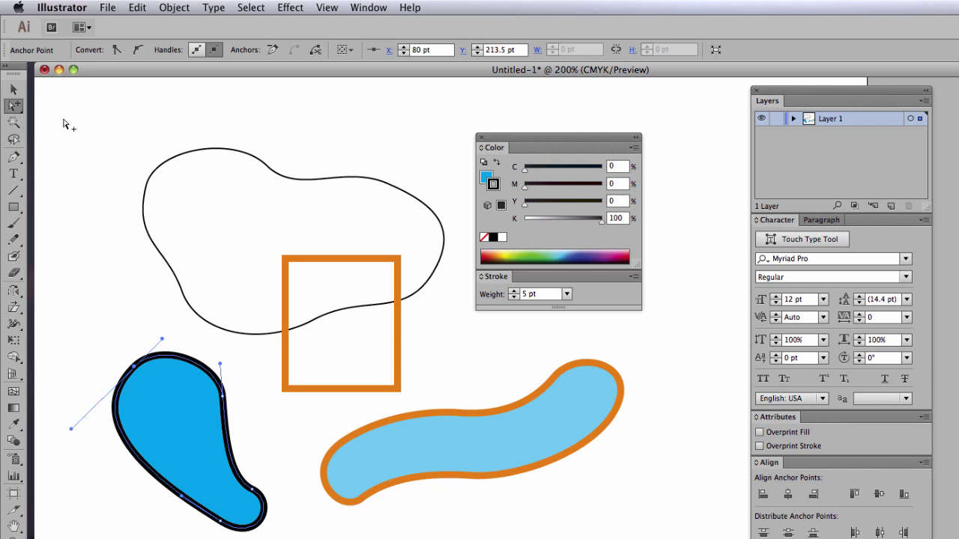
pyautogui.click(14, 91)
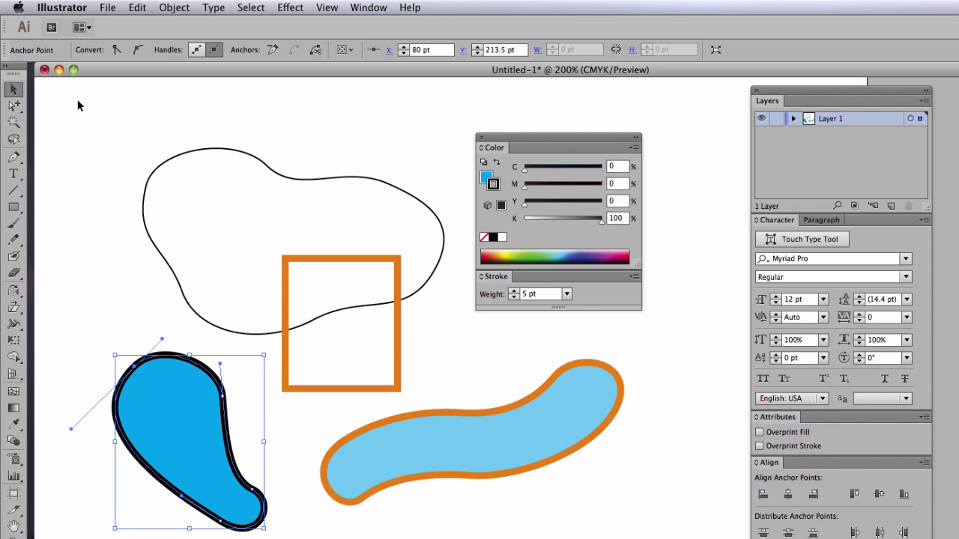
pyautogui.keyDown('alt'); pyautogui.click(13, 106); pyautogui.keyUp('alt')
# Step: Return to the plain Selection tool (V) for whole-object selection
pyautogui.press('v')
pyautogui.click(11, 108)
pyautogui.moveTo(11, 109); pyautogui.dragTo(88, 111)
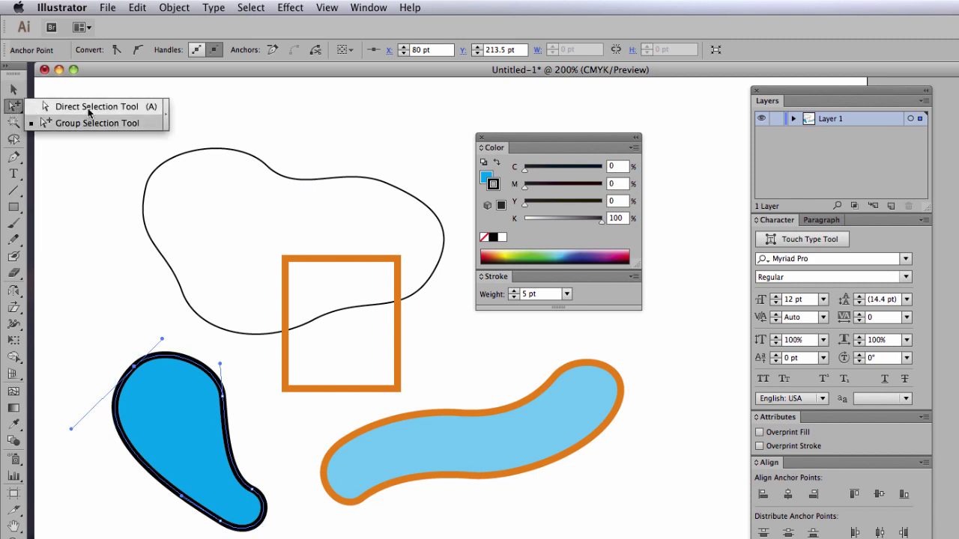
pyautogui.click(15, 91)
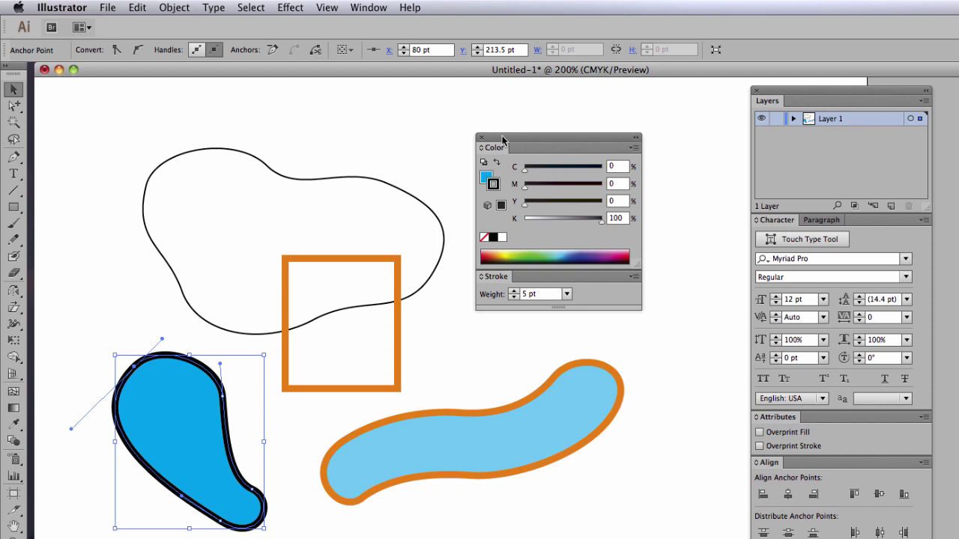
# Step: Move the Color panel aside and drag the outline blob up and to the right
pyautogui.moveTo(495, 147); pyautogui.dragTo(683, 135)
pyautogui.click(225, 160)
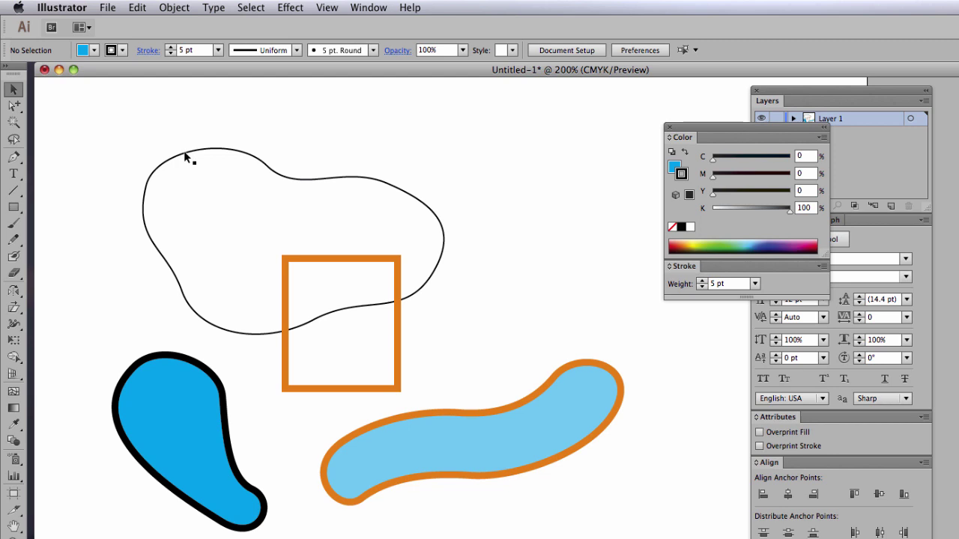
pyautogui.moveTo(185, 156); pyautogui.dragTo(209, 148)
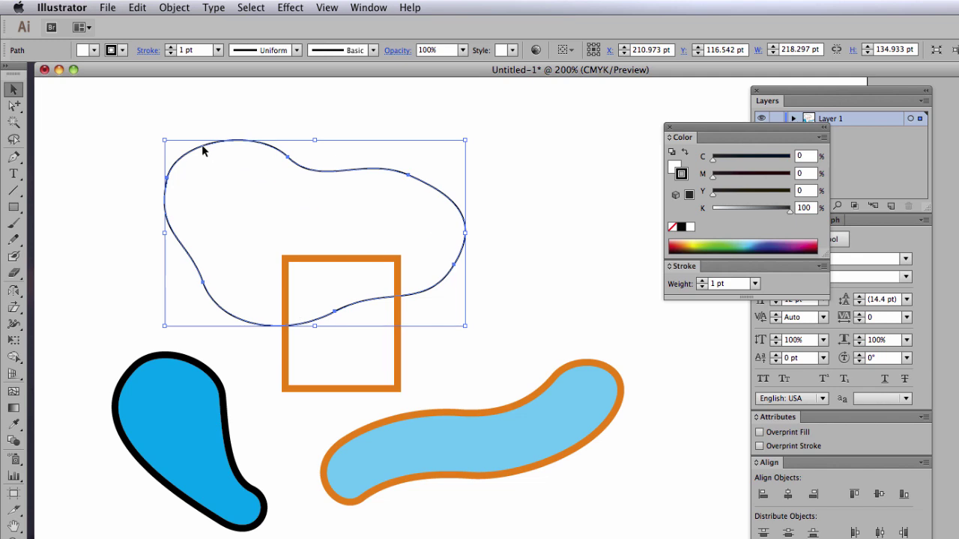
pyautogui.moveTo(202, 150); pyautogui.dragTo(317, 131)
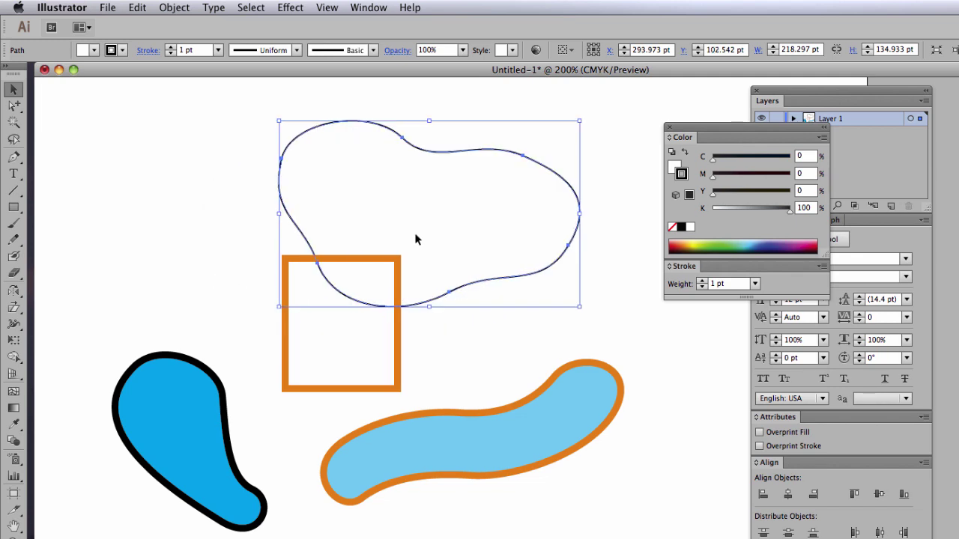
pyautogui.click(193, 211)
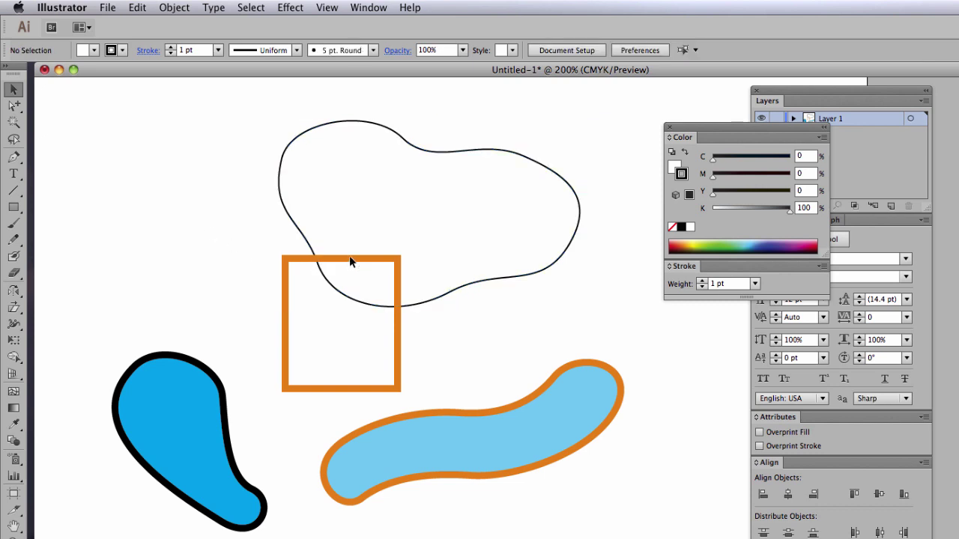
# Step: Drag the orange square up-left onto the blob's lower left, then marquee-select both
pyautogui.moveTo(288, 325); pyautogui.dragTo(257, 300)
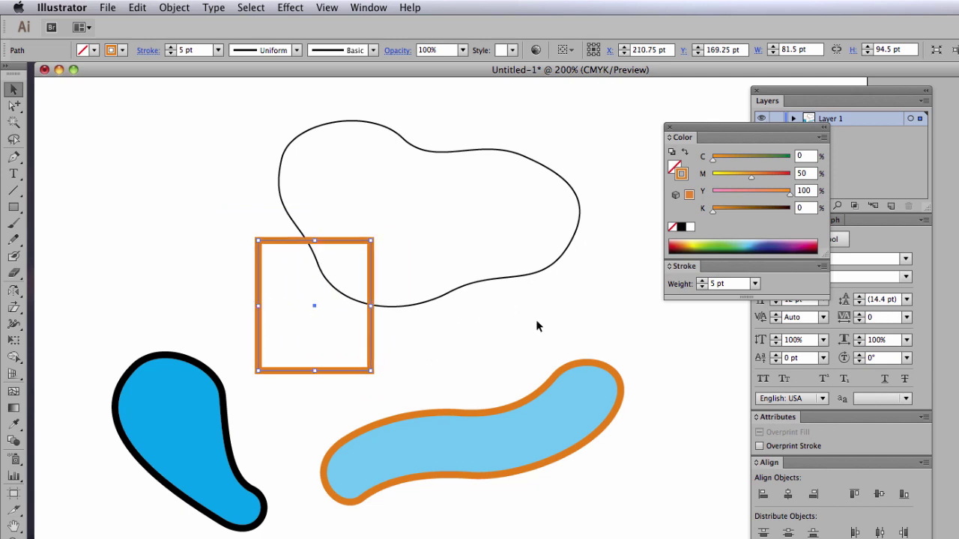
pyautogui.click(465, 338)
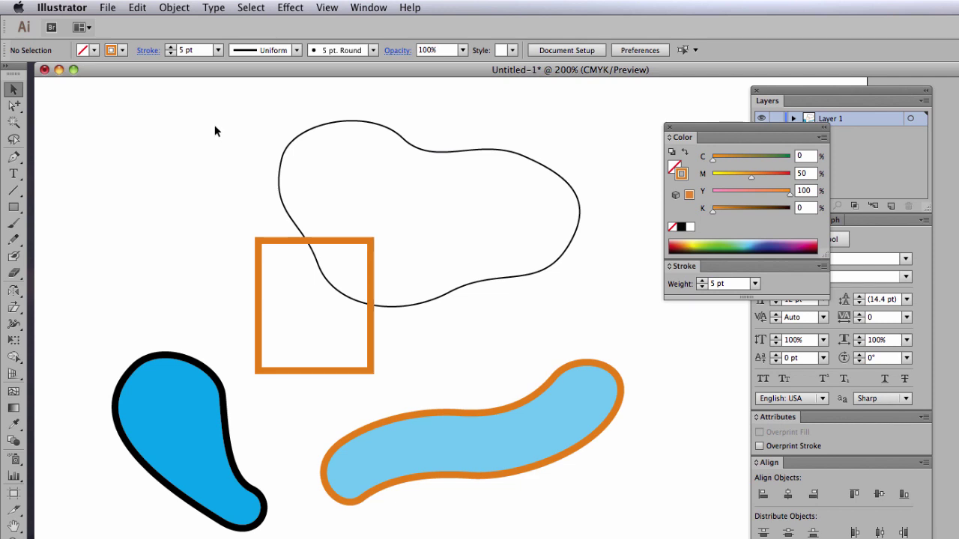
pyautogui.moveTo(206, 124); pyautogui.dragTo(434, 330)
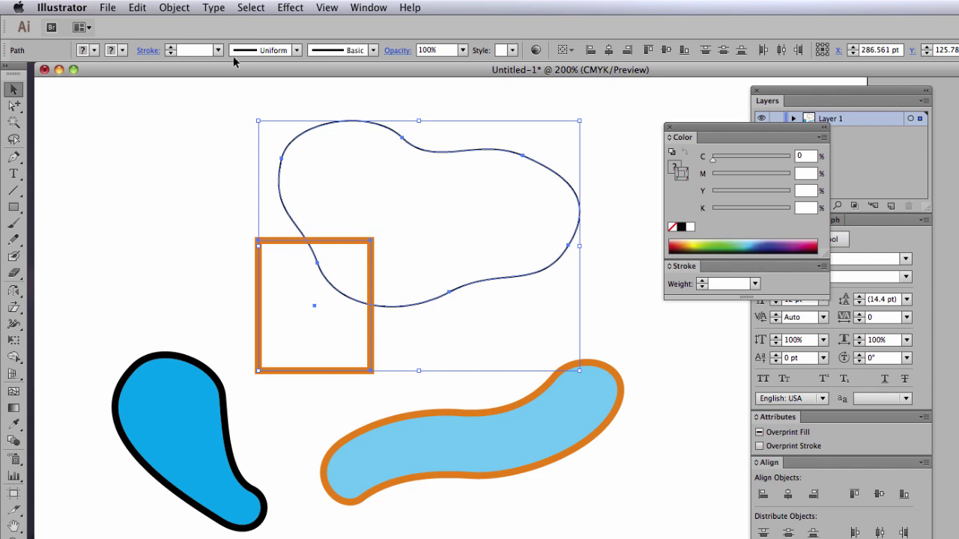
# Step: Group the outline blob and orange square with Object > Group and shift the group
pyautogui.click(180, 9)
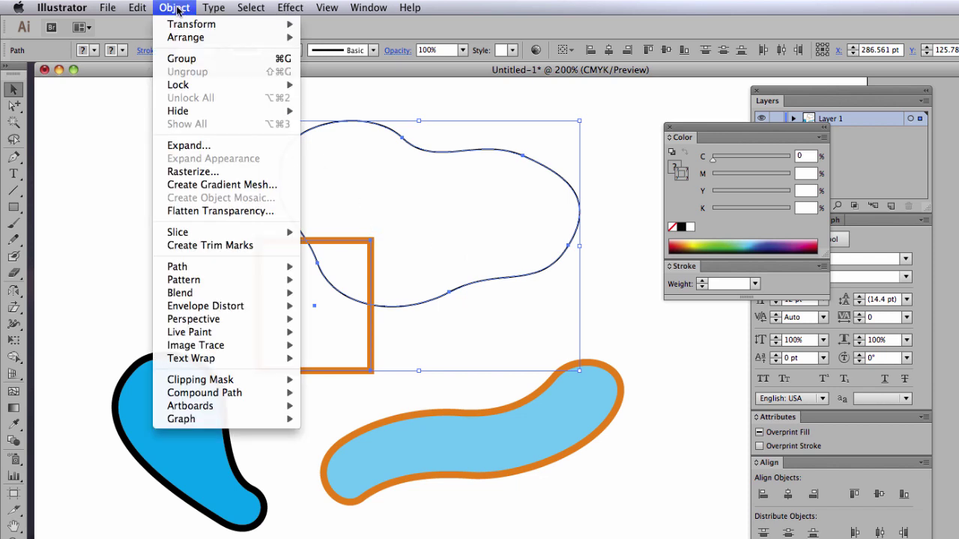
pyautogui.click(191, 63)
pyautogui.click(193, 126)
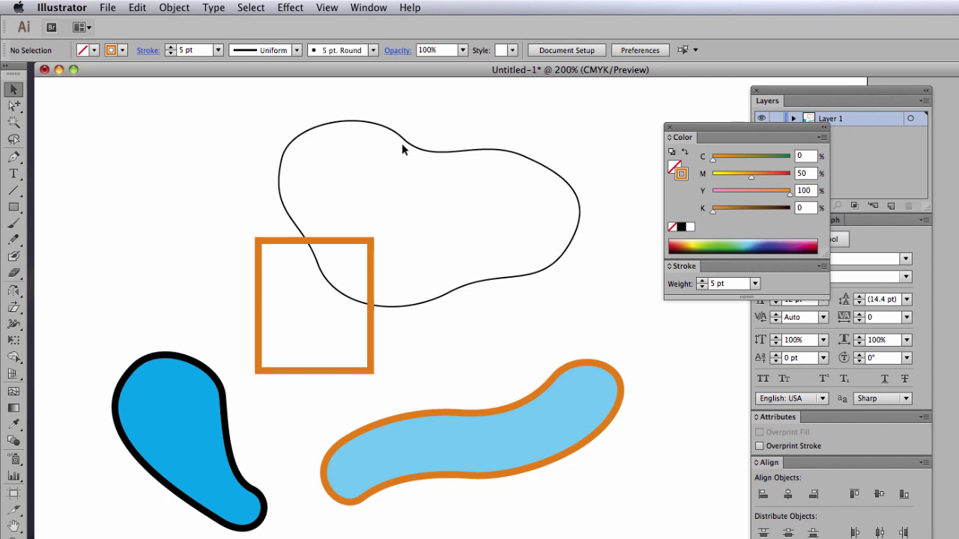
pyautogui.click(297, 134)
pyautogui.moveTo(299, 138)
pyautogui.mouseDown()
pyautogui.moveTo(429, 139)
pyautogui.moveTo(278, 120)
pyautogui.moveTo(301, 165)
pyautogui.moveTo(304, 121)
pyautogui.moveTo(291, 136)
pyautogui.mouseUp()
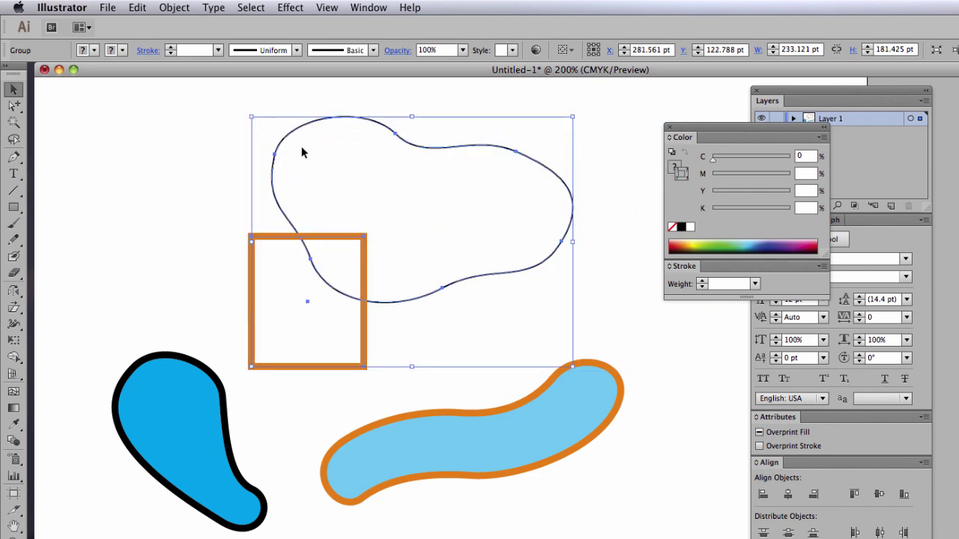
pyautogui.click(194, 134)
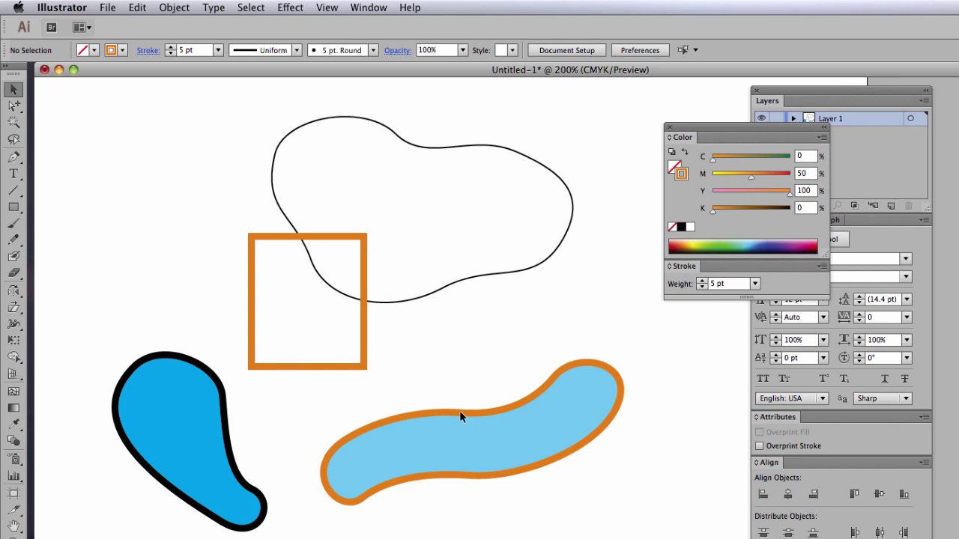
# Step: Nudge the light-blue blob down and drag the square-and-blob group down-right
pyautogui.moveTo(459, 411); pyautogui.dragTo(461, 438)
pyautogui.click(480, 319)
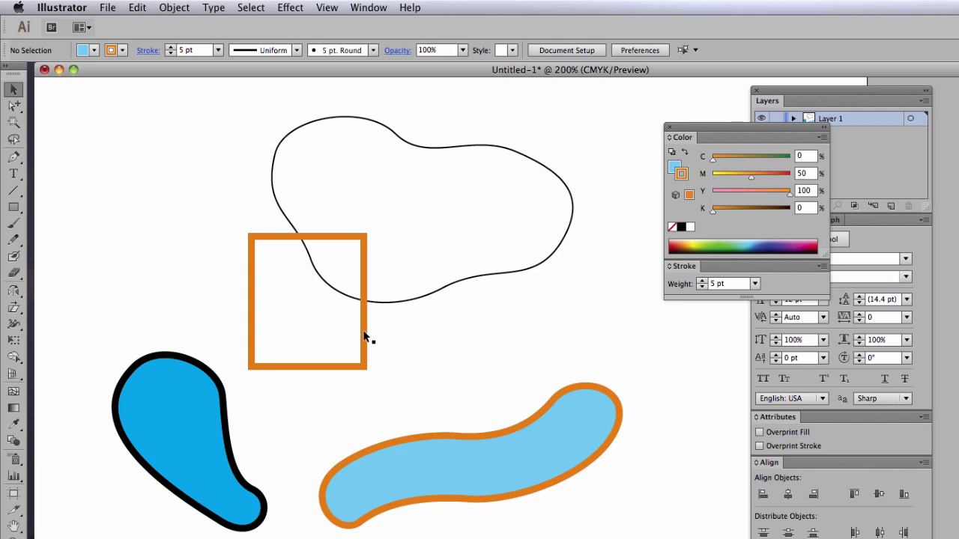
pyautogui.moveTo(365, 337); pyautogui.dragTo(385, 348)
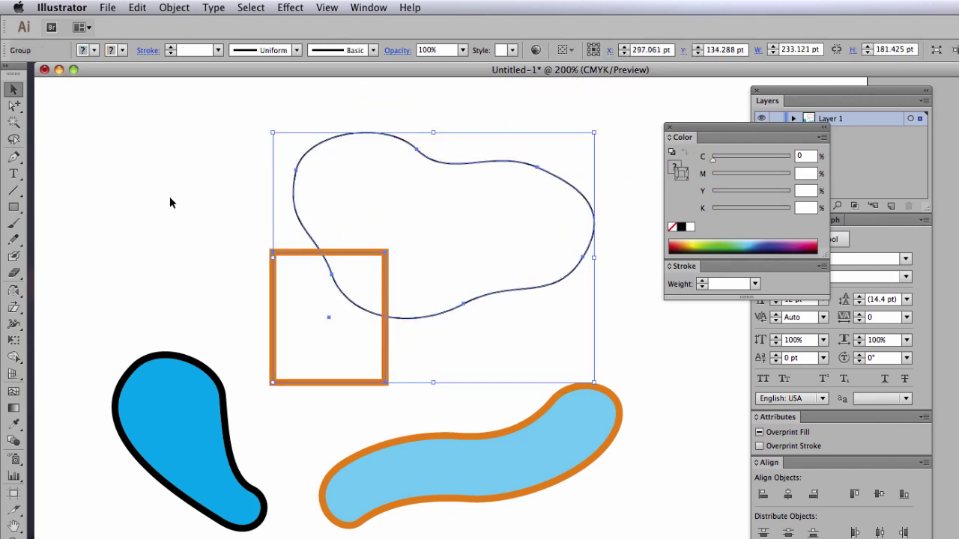
pyautogui.click(171, 204)
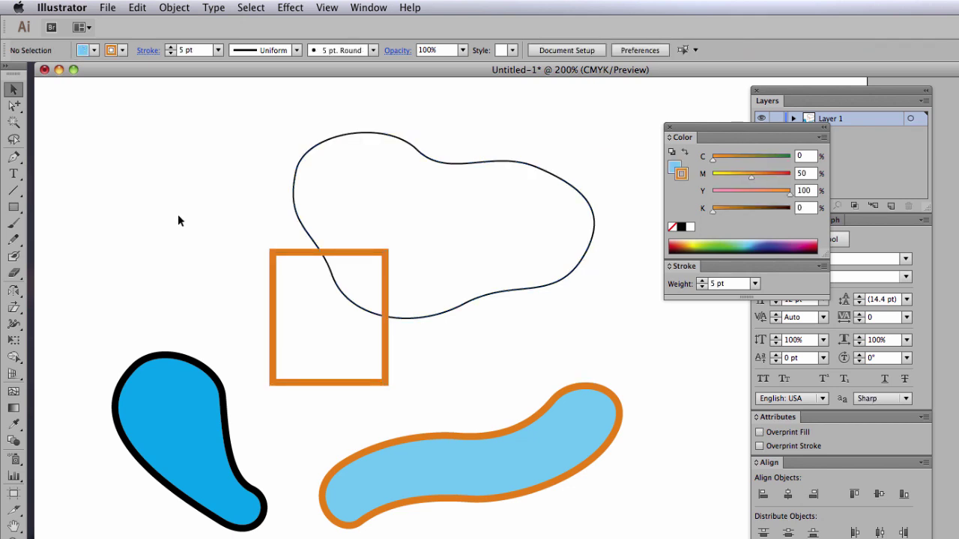
pyautogui.click(14, 106)
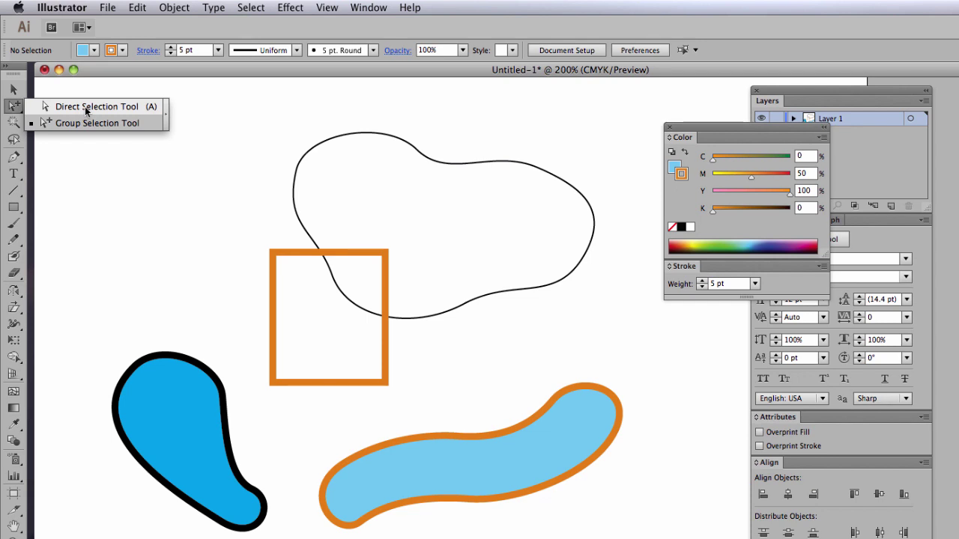
# Step: Select one anchor point on the grouped outline blob with the Direct Selection Tool
pyautogui.click(85, 109)
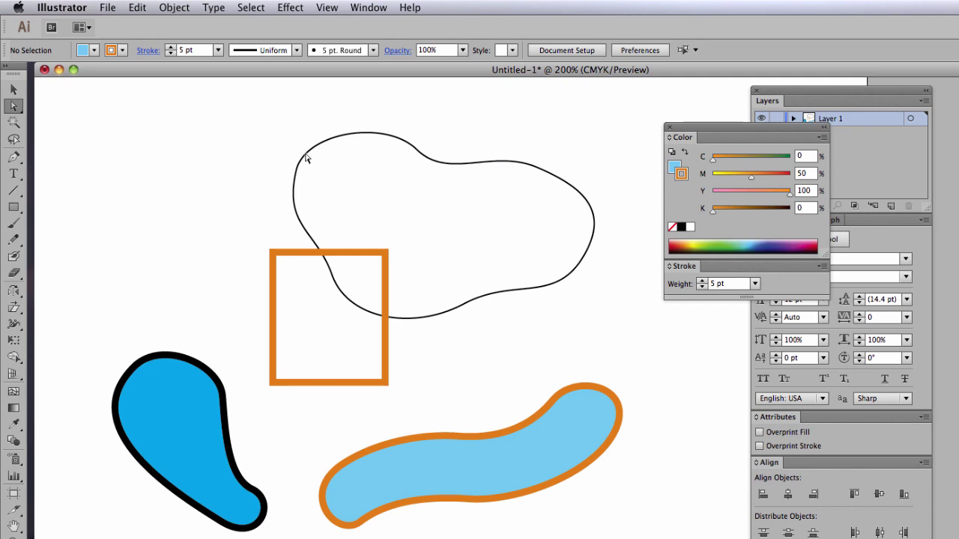
pyautogui.click(386, 139)
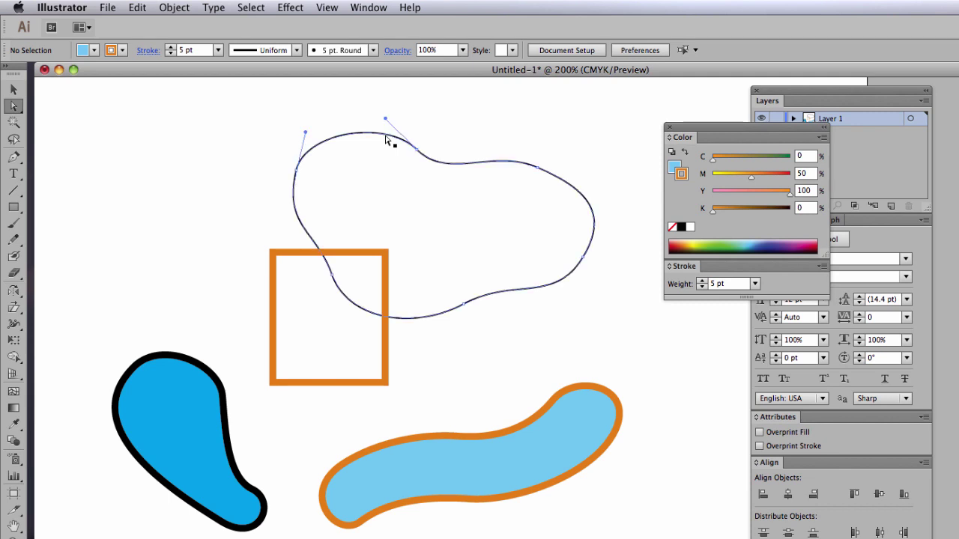
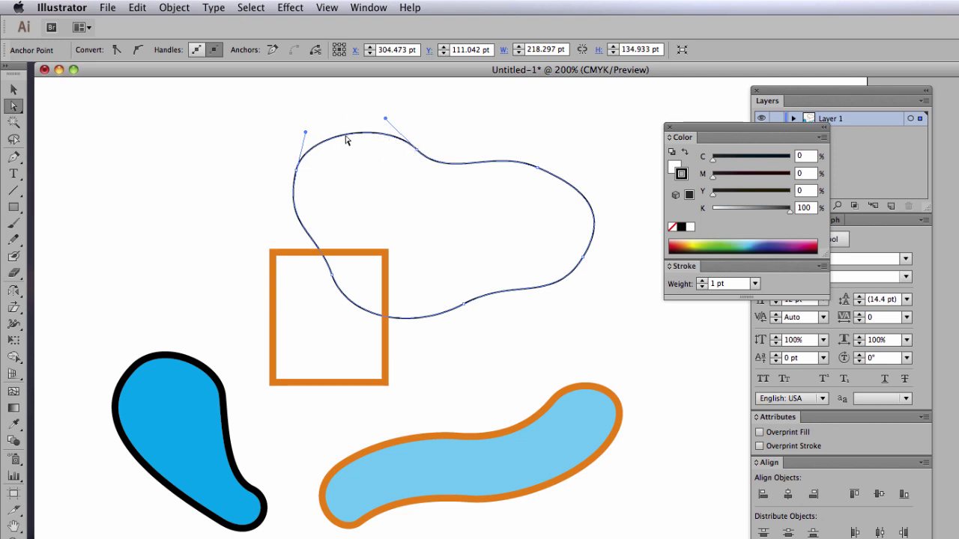
# Step: Reshape the blob's top edge into a smooth curve with a softened dip
pyautogui.moveTo(347, 140); pyautogui.dragTo(334, 117)
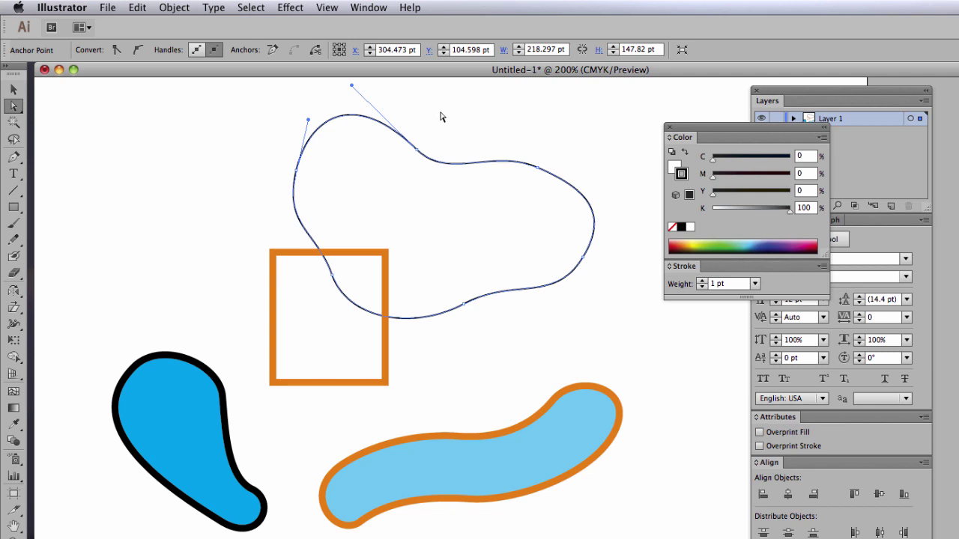
pyautogui.click(416, 150)
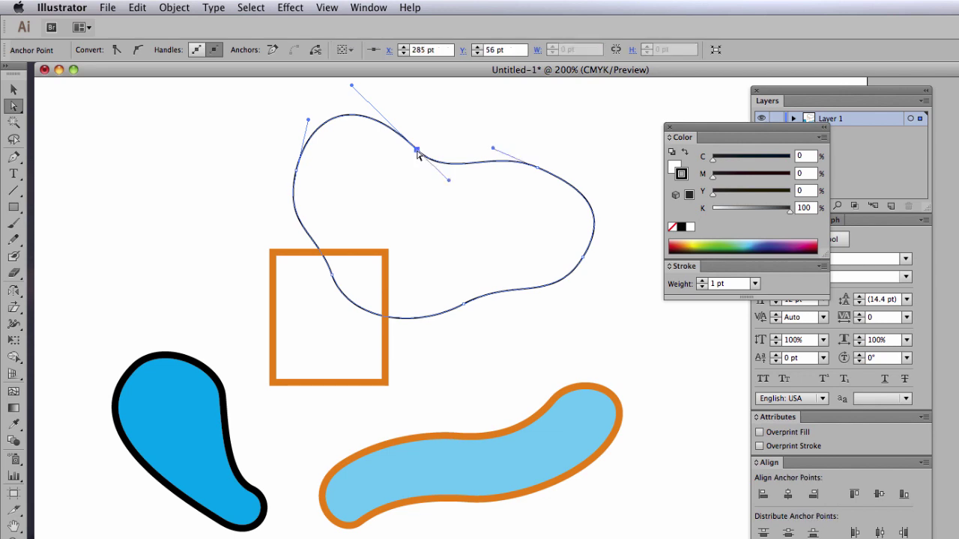
pyautogui.moveTo(417, 153)
pyautogui.mouseDown()
pyautogui.moveTo(454, 135)
pyautogui.moveTo(394, 183)
pyautogui.moveTo(448, 144)
pyautogui.moveTo(434, 150)
pyautogui.moveTo(406, 136)
pyautogui.moveTo(434, 182)
pyautogui.moveTo(400, 188)
pyautogui.moveTo(454, 197)
pyautogui.moveTo(416, 152)
pyautogui.mouseUp()
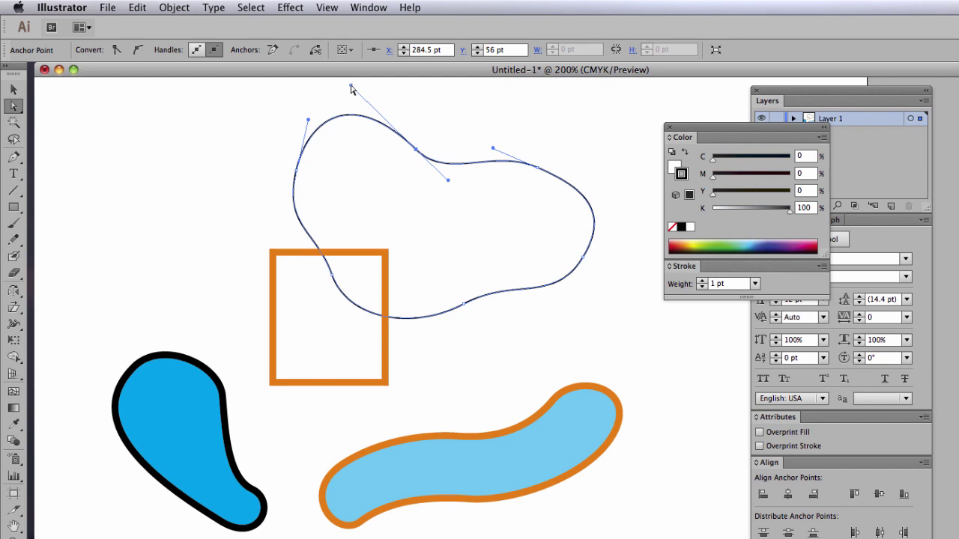
pyautogui.moveTo(352, 90); pyautogui.dragTo(395, 389)
pyautogui.moveTo(492, 424); pyautogui.dragTo(498, 248)
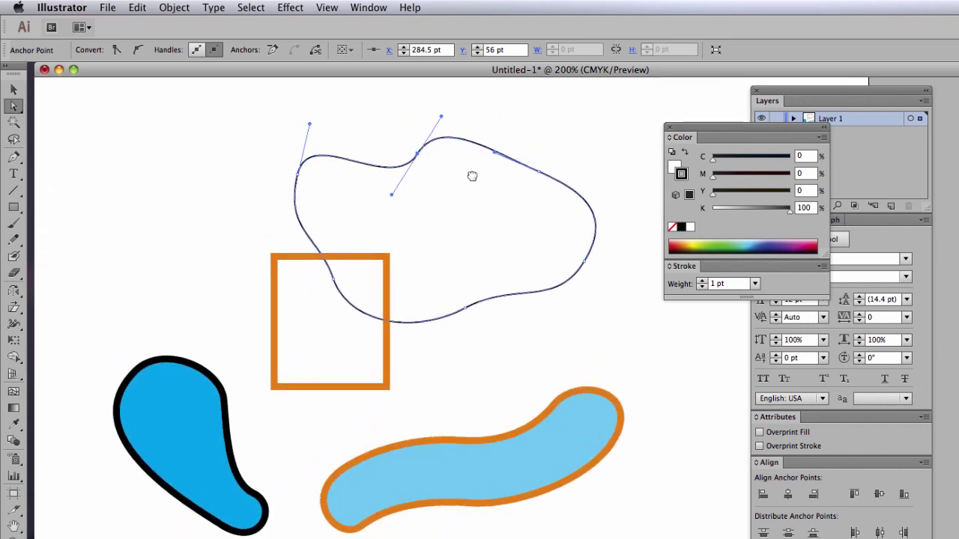
pyautogui.moveTo(442, 117); pyautogui.dragTo(465, 119)
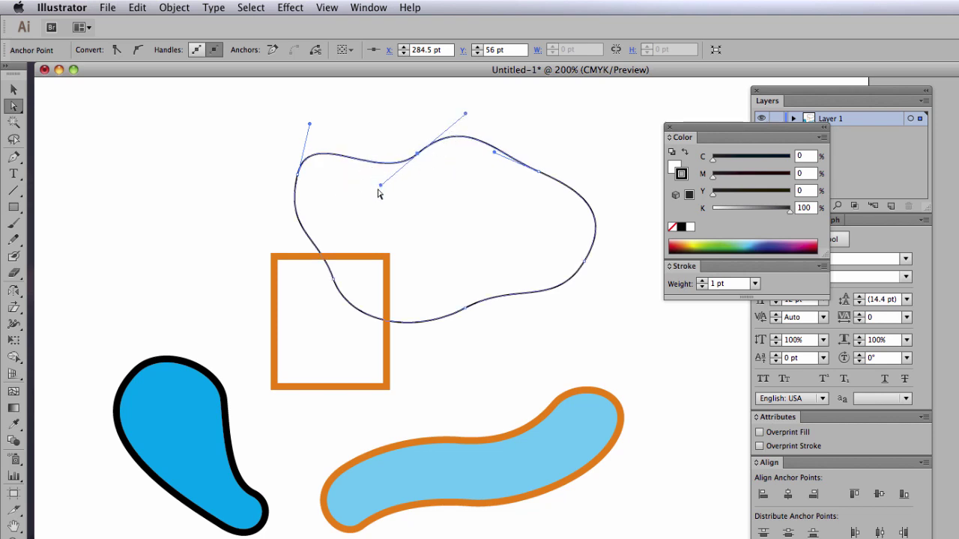
pyautogui.moveTo(379, 187); pyautogui.dragTo(399, 105)
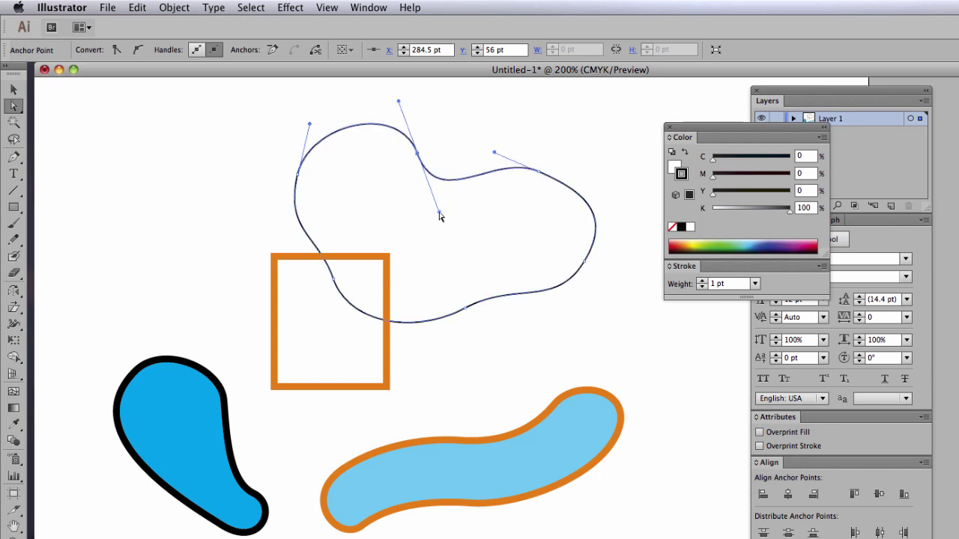
pyautogui.moveTo(439, 215); pyautogui.dragTo(483, 347)
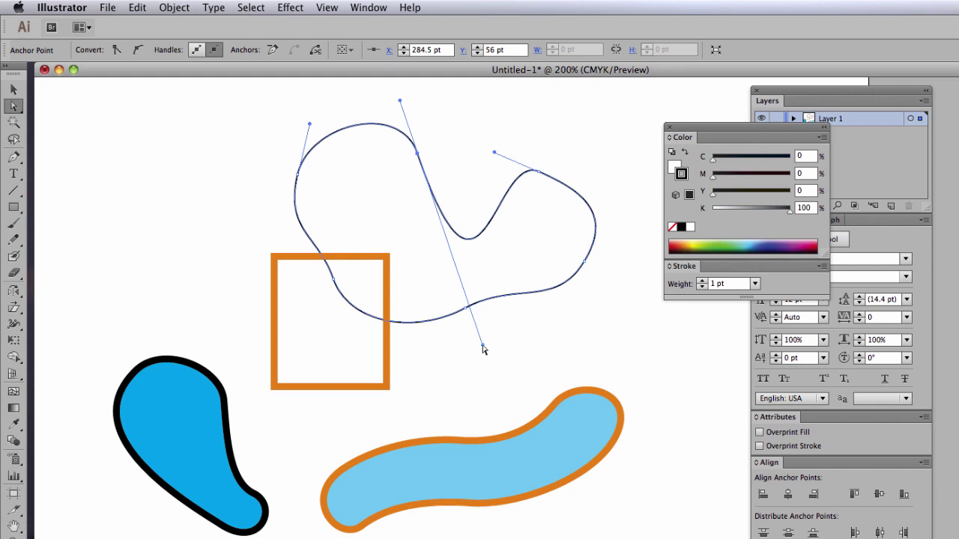
pyautogui.moveTo(483, 347); pyautogui.dragTo(425, 168)
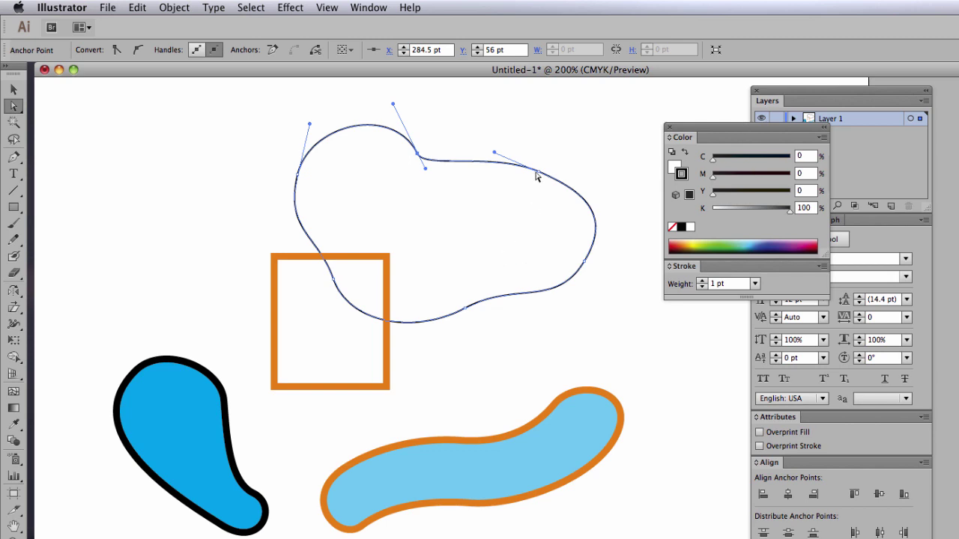
# Step: Pull the blob's upper-right anchor inward and smooth the curves along its right side
pyautogui.moveTo(536, 174); pyautogui.dragTo(507, 182)
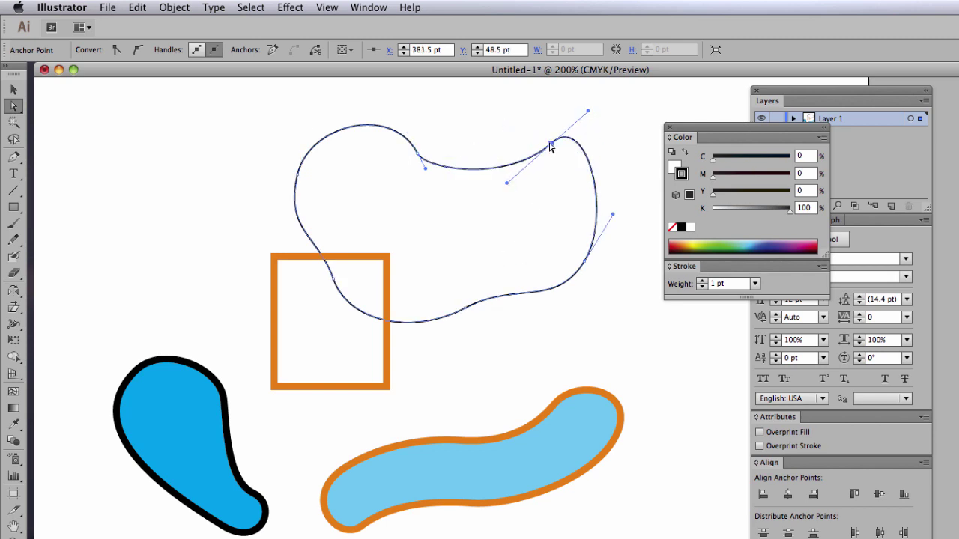
pyautogui.moveTo(551, 144); pyautogui.dragTo(507, 185)
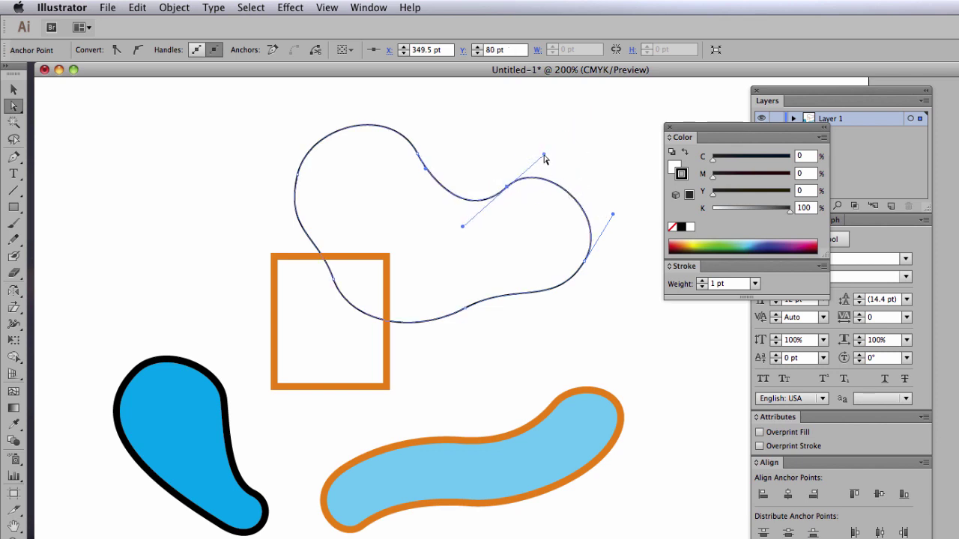
pyautogui.moveTo(545, 159); pyautogui.dragTo(567, 134)
pyautogui.moveTo(613, 215); pyautogui.dragTo(640, 182)
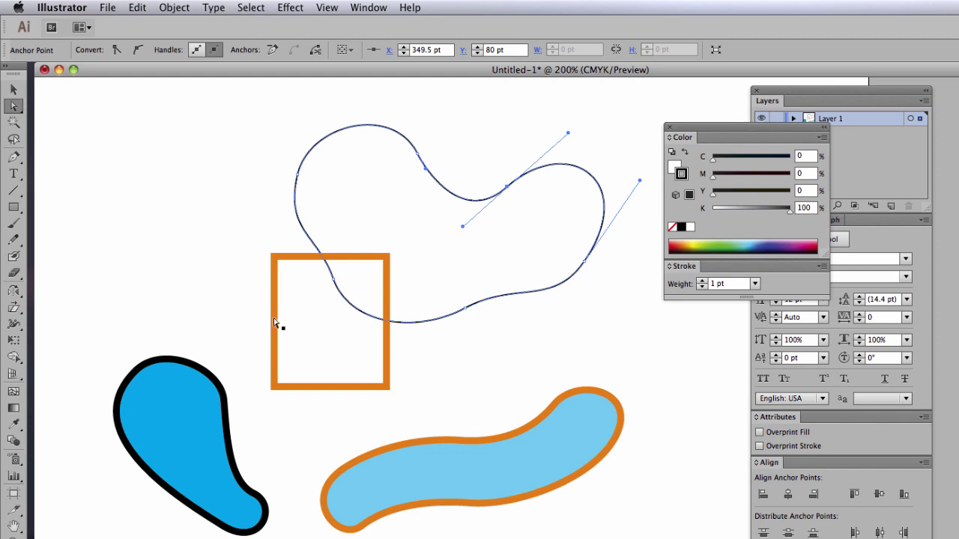
# Step: Skew the orange square's left side and top-left corner into an irregular quadrilateral
pyautogui.moveTo(274, 322); pyautogui.dragTo(290, 355)
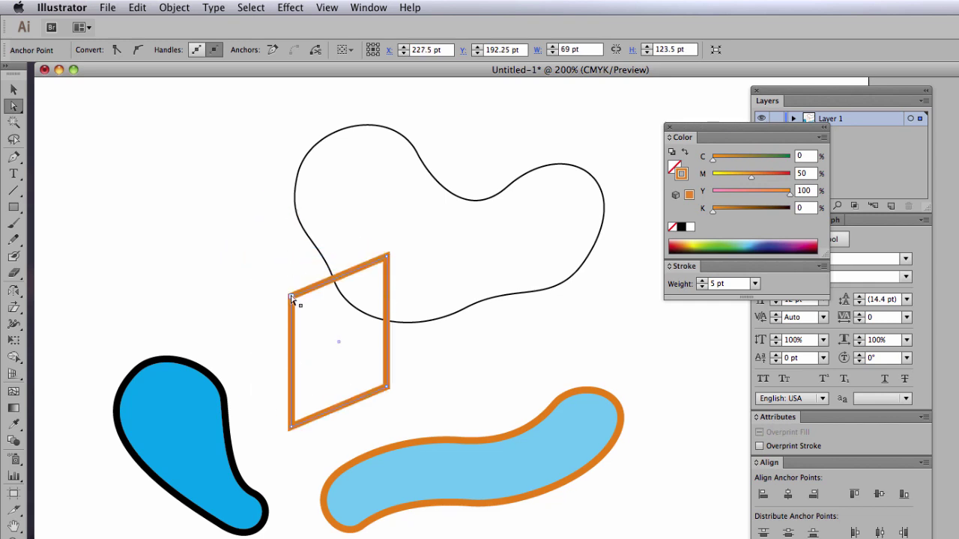
pyautogui.moveTo(291, 298); pyautogui.dragTo(254, 254)
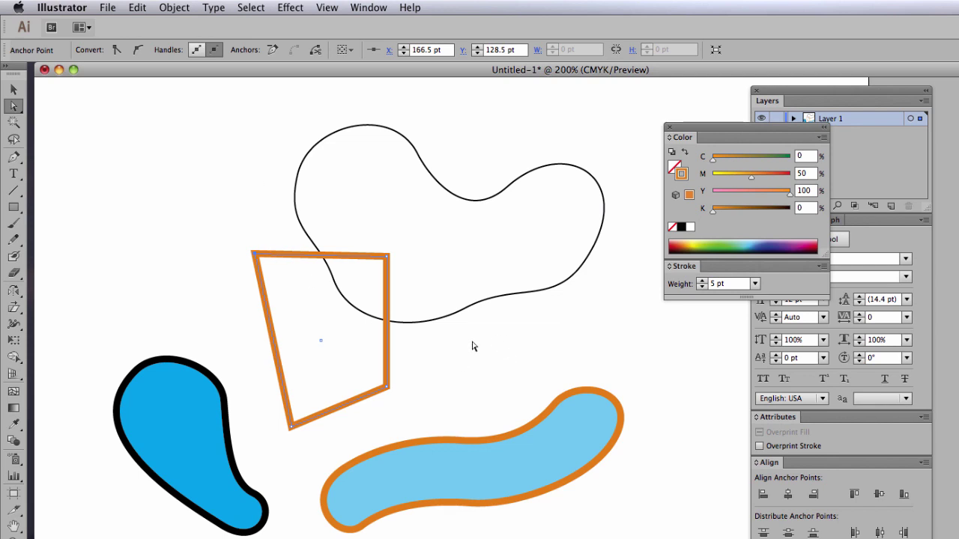
pyautogui.moveTo(485, 349); pyautogui.dragTo(683, 538)
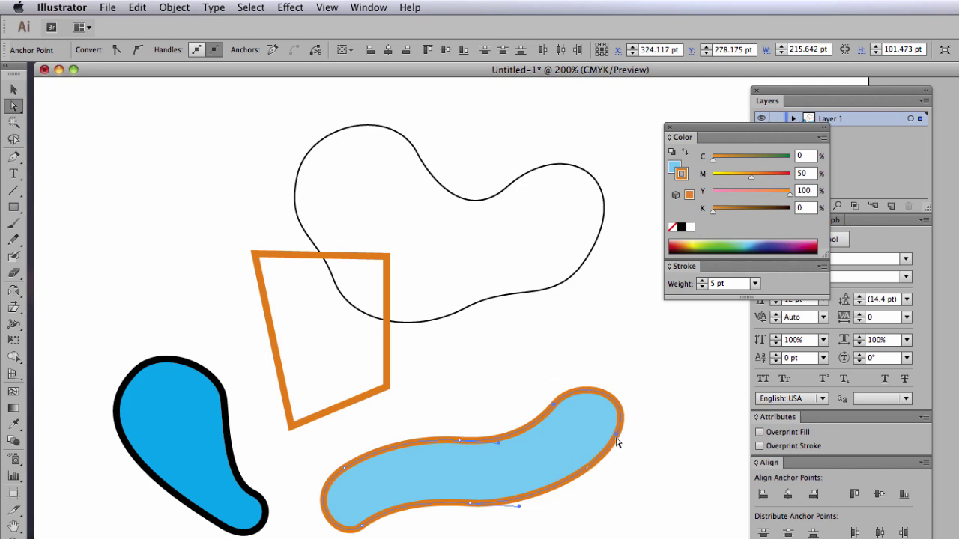
# Step: Raise the light-blue band's right end and shift its middle anchors so the band runs lower and flatter
pyautogui.moveTo(618, 440); pyautogui.dragTo(667, 497)
pyautogui.moveTo(667, 497); pyautogui.dragTo(620, 408)
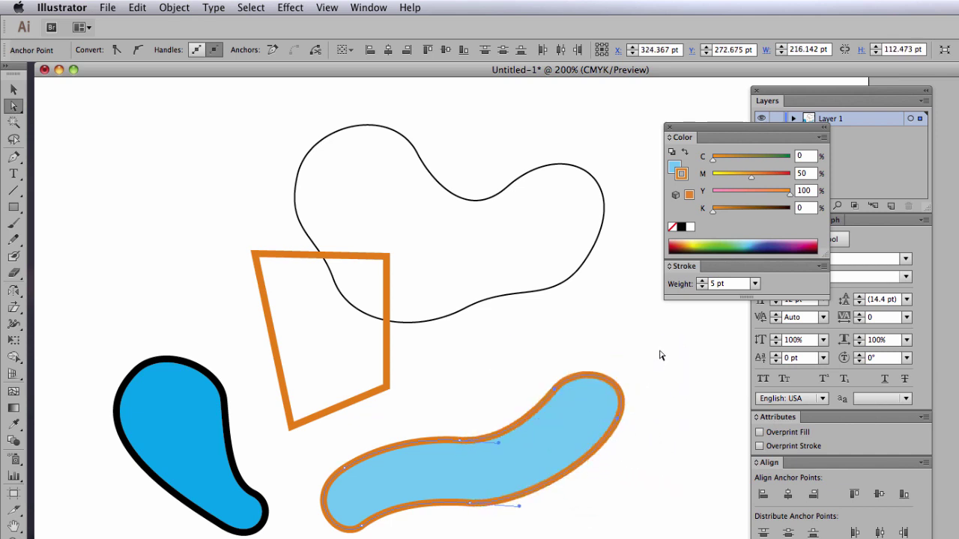
pyautogui.moveTo(664, 359); pyautogui.dragTo(436, 538)
pyautogui.moveTo(461, 445); pyautogui.dragTo(540, 448)
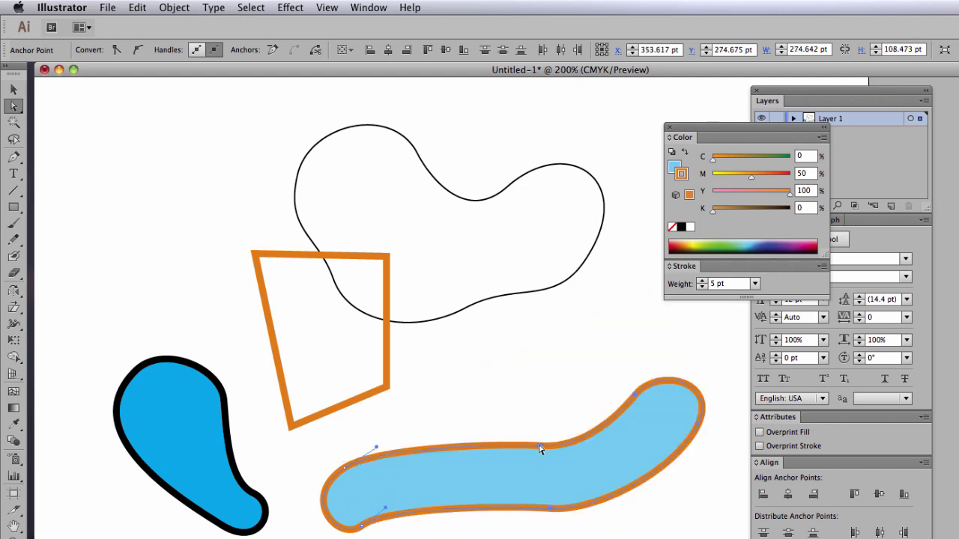
pyautogui.moveTo(540, 447); pyautogui.dragTo(485, 449)
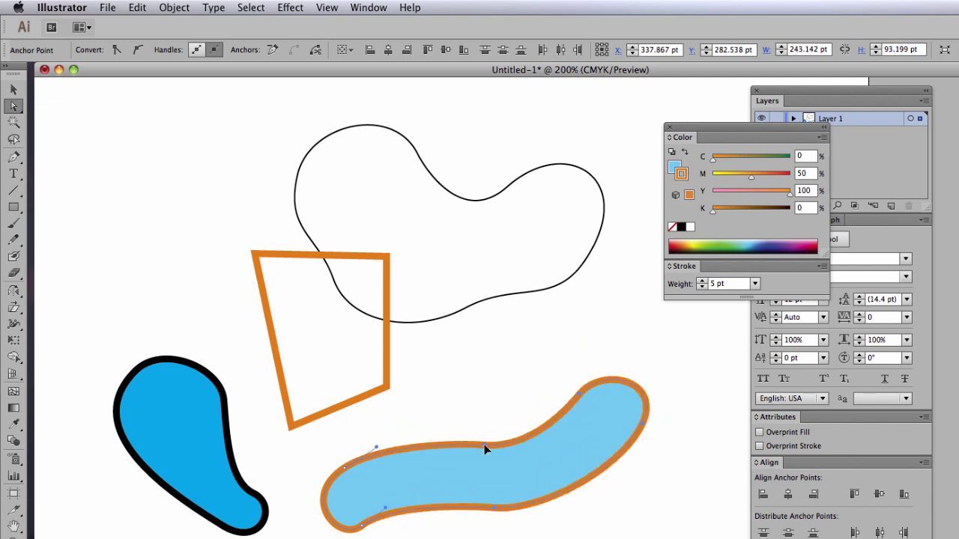
pyautogui.click(496, 373)
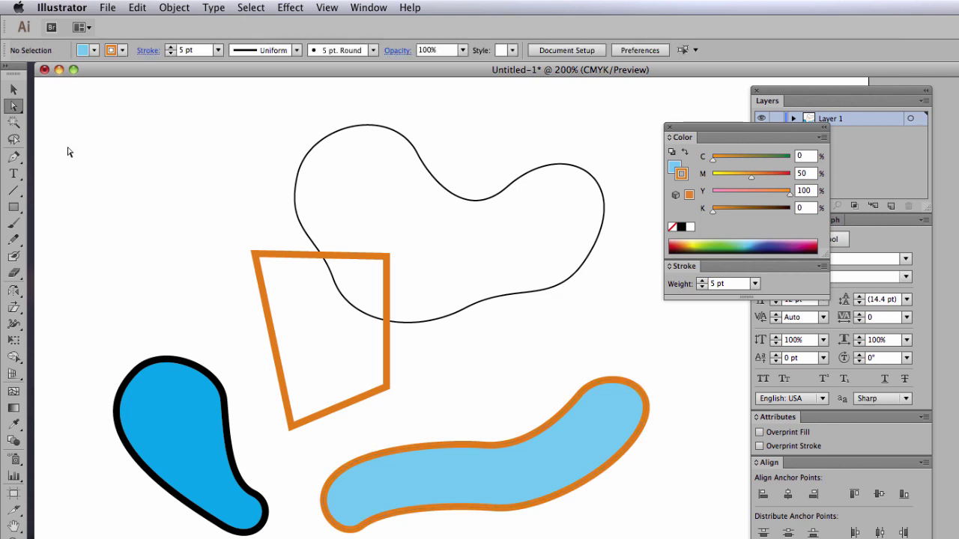
# Step: Move the grouped quadrilateral and blob together, then return them near their original spot
pyautogui.click(11, 109)
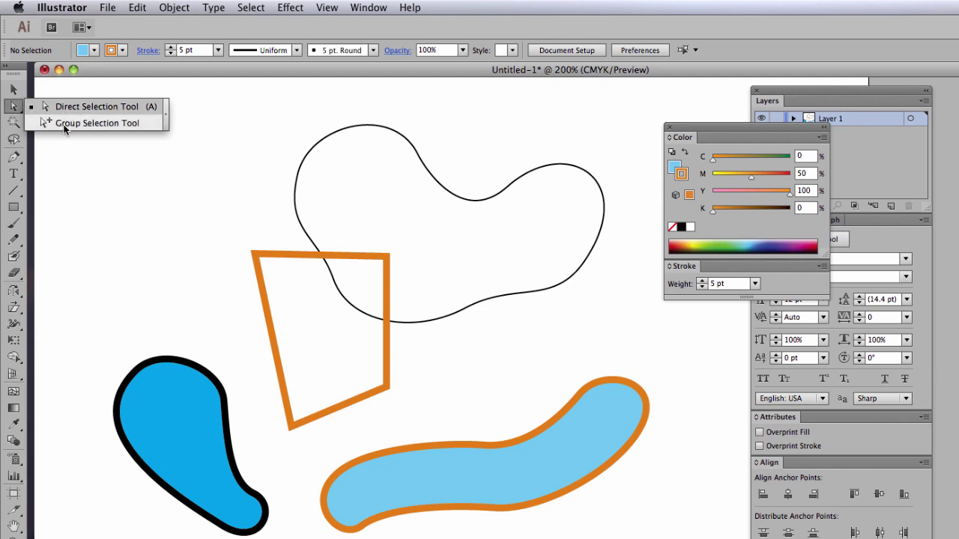
pyautogui.click(64, 125)
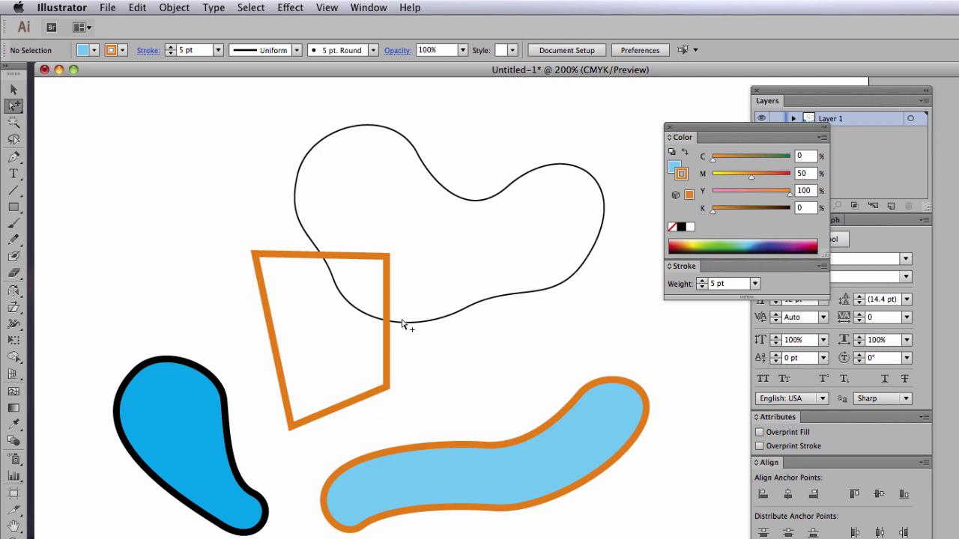
pyautogui.click(14, 90)
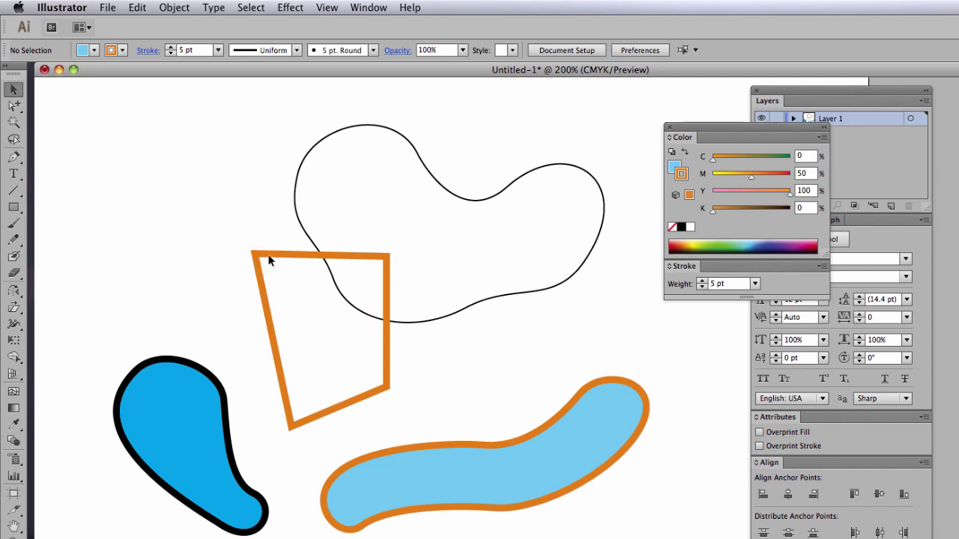
pyautogui.moveTo(270, 259); pyautogui.dragTo(266, 226)
pyautogui.moveTo(266, 226); pyautogui.dragTo(255, 279)
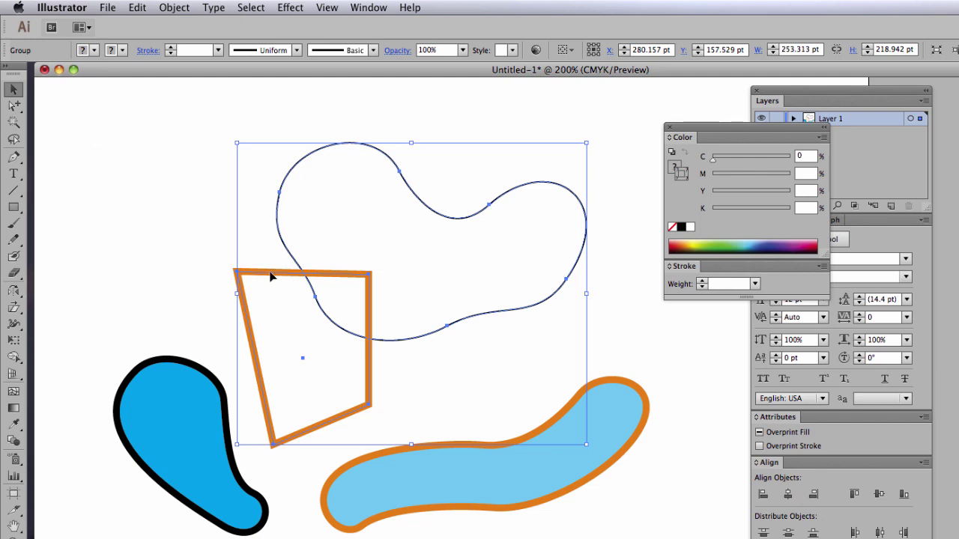
pyautogui.moveTo(271, 275)
pyautogui.mouseDown()
pyautogui.moveTo(285, 203)
pyautogui.moveTo(274, 292)
pyautogui.mouseUp()
pyautogui.moveTo(273, 292); pyautogui.dragTo(286, 260)
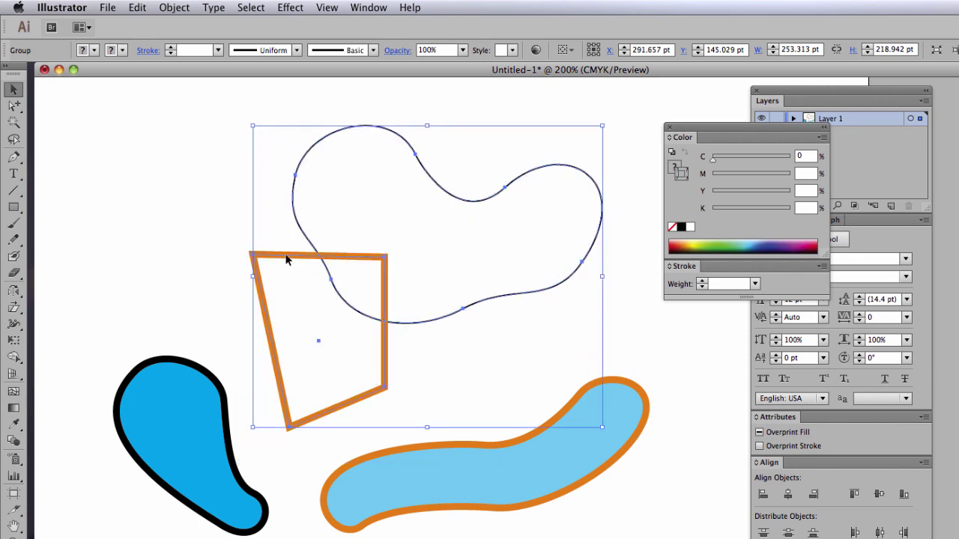
pyautogui.click(182, 206)
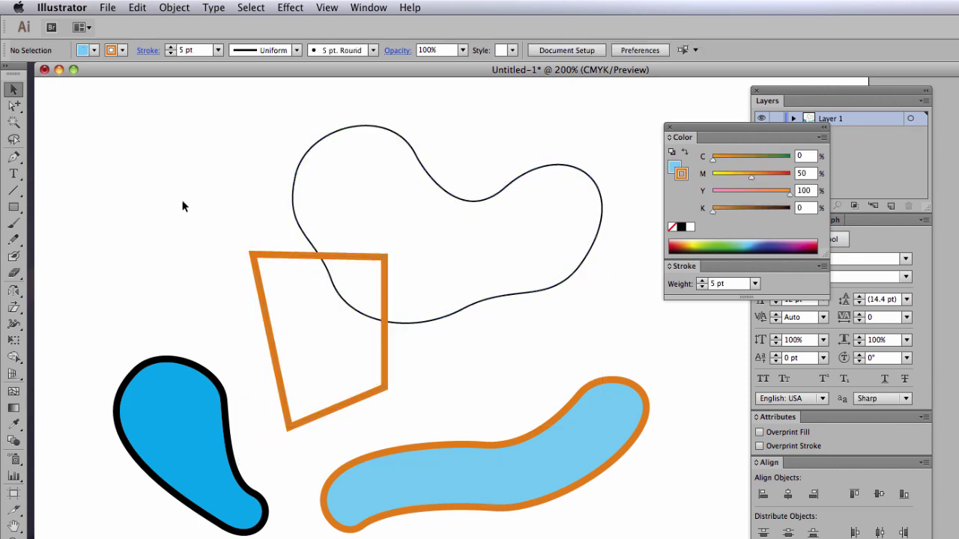
# Step: With the Group Selection Tool, shift the orange quadrilateral and the outline blob right individually
pyautogui.click(12, 107)
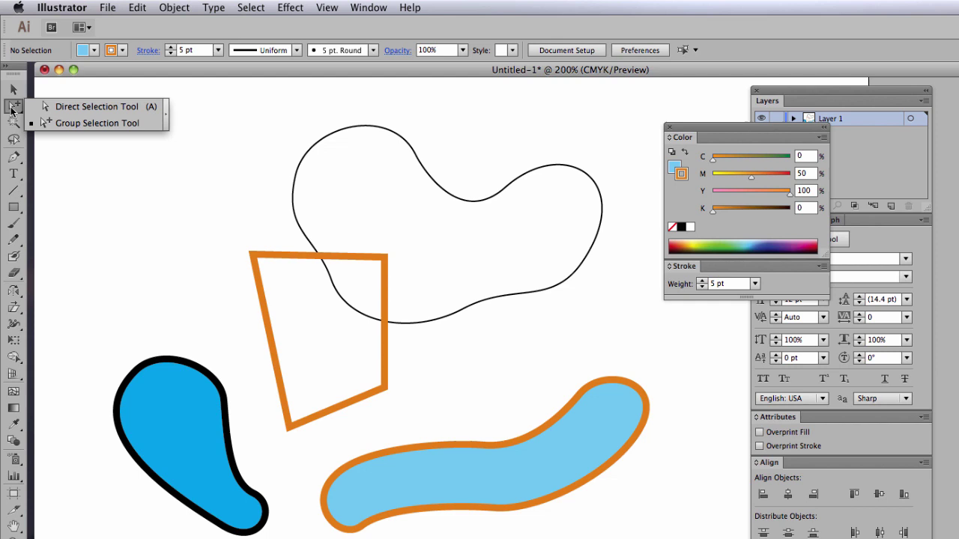
pyautogui.click(74, 124)
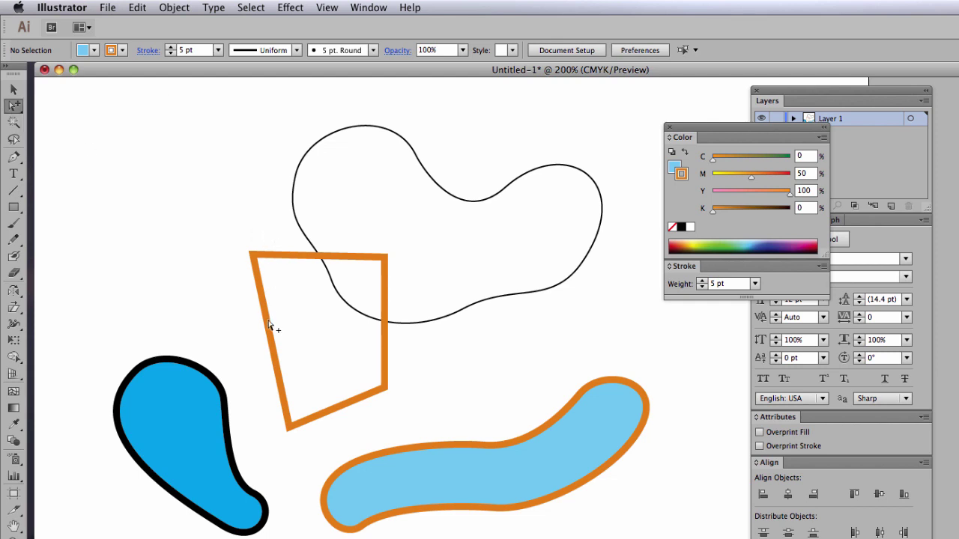
pyautogui.moveTo(271, 340); pyautogui.dragTo(300, 335)
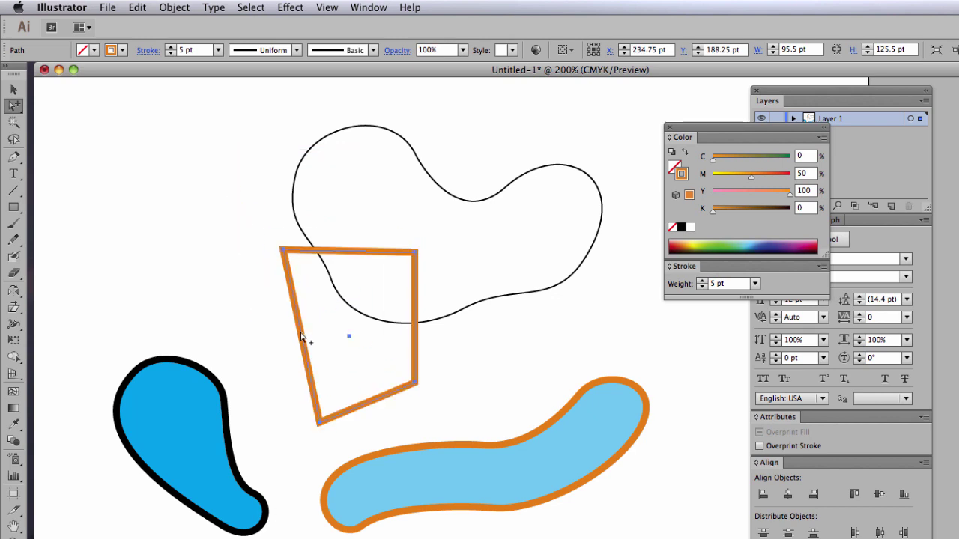
pyautogui.moveTo(300, 333)
pyautogui.mouseDown()
pyautogui.moveTo(254, 294)
pyautogui.moveTo(299, 336)
pyautogui.mouseUp()
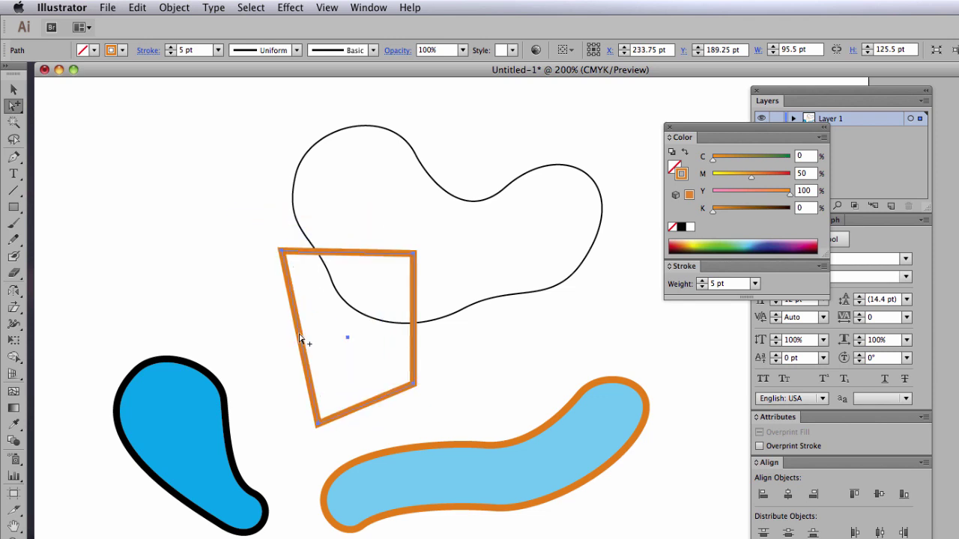
pyautogui.moveTo(448, 195)
pyautogui.mouseDown()
pyautogui.moveTo(486, 232)
pyautogui.moveTo(512, 214)
pyautogui.moveTo(339, 199)
pyautogui.moveTo(349, 210)
pyautogui.moveTo(454, 217)
pyautogui.moveTo(418, 185)
pyautogui.moveTo(471, 201)
pyautogui.mouseUp()
# Step: Browse the Pen, Type, Rectangle and Pencil flyouts to reveal the Add/Delete/Convert Anchor Point tools
pyautogui.click(116, 252)
pyautogui.press('p')
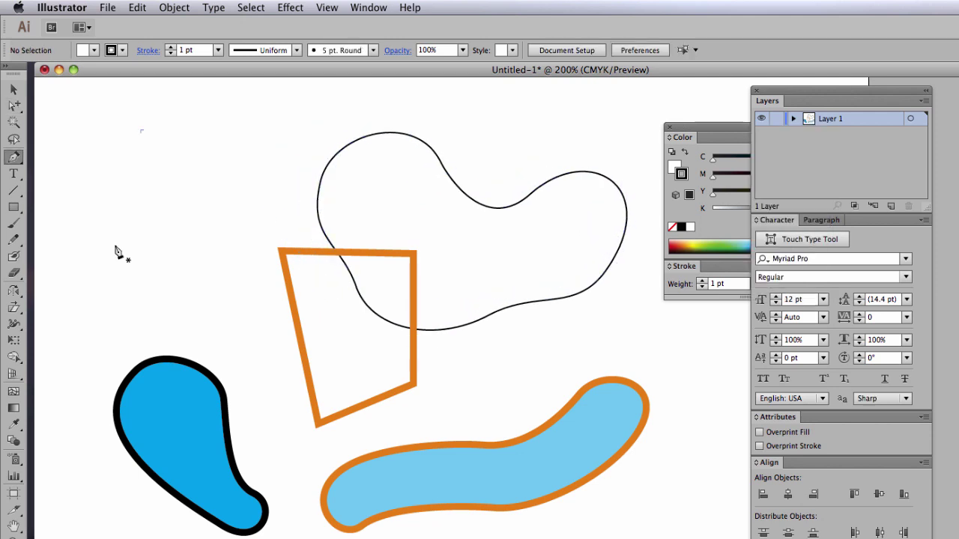
pyautogui.click(13, 158)
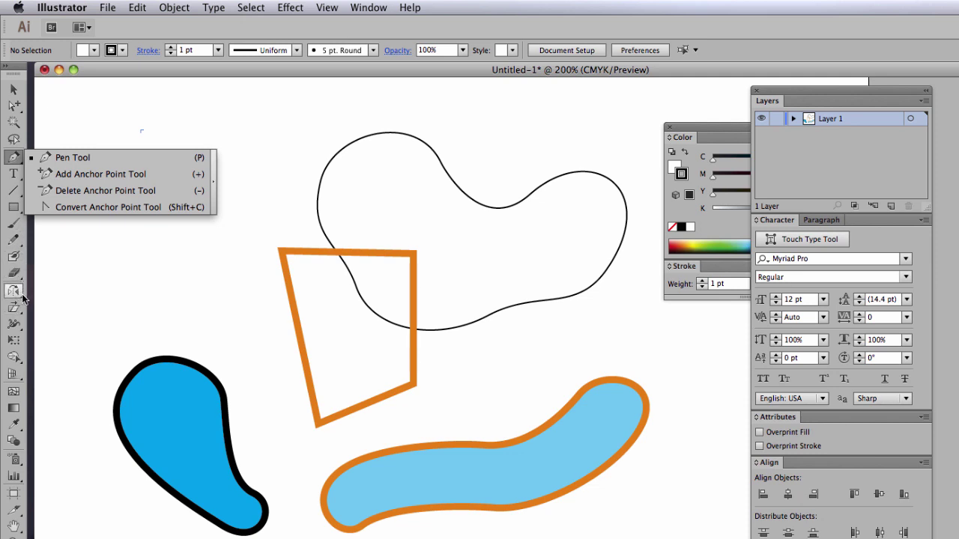
pyautogui.click(15, 159)
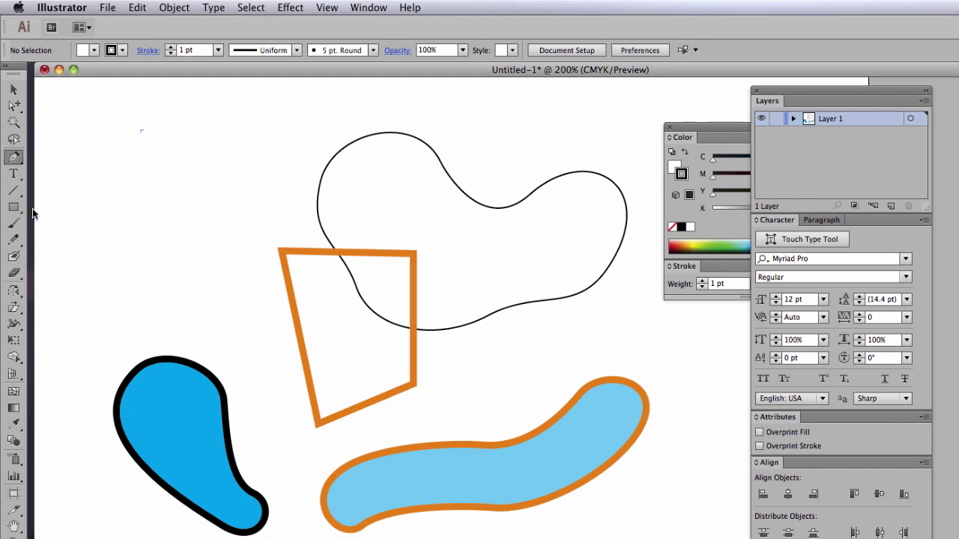
pyautogui.click(12, 177)
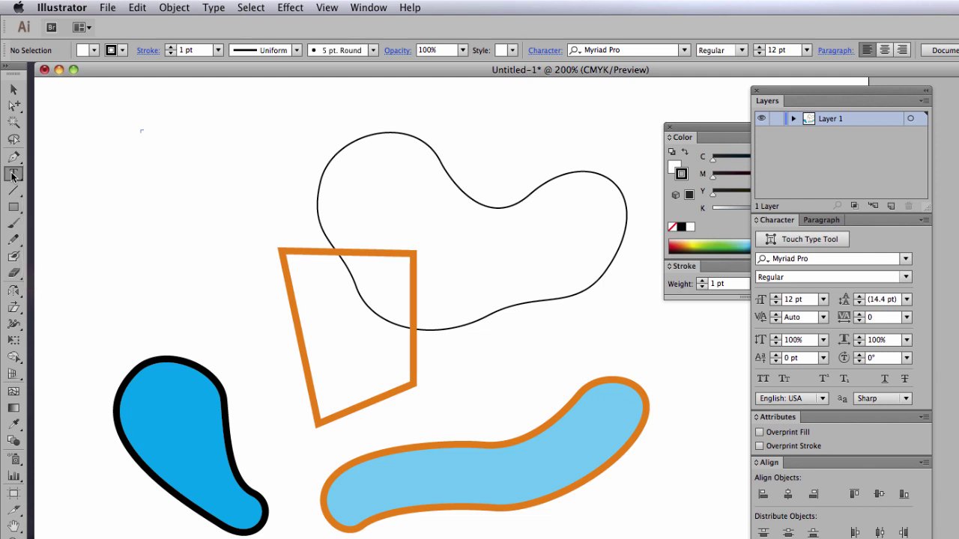
pyautogui.click(13, 209)
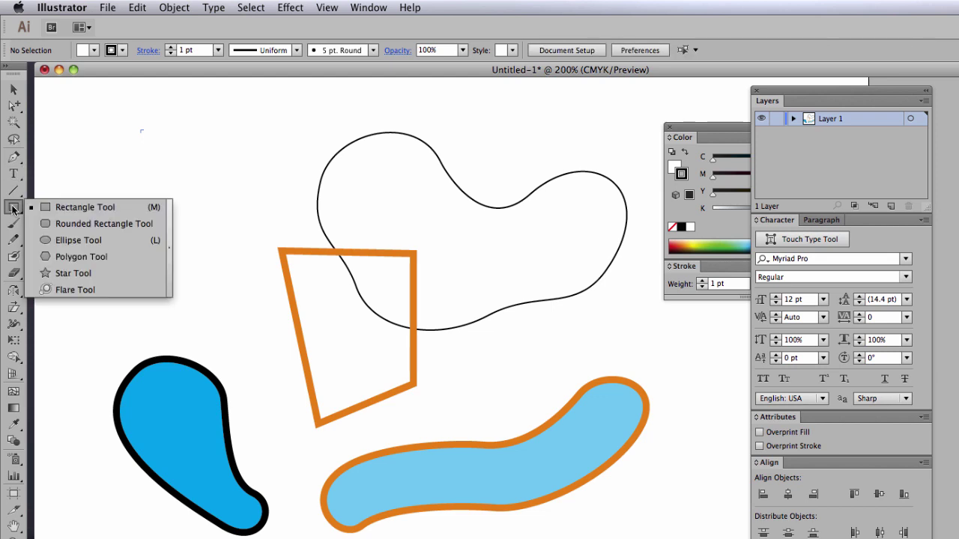
pyautogui.click(18, 241)
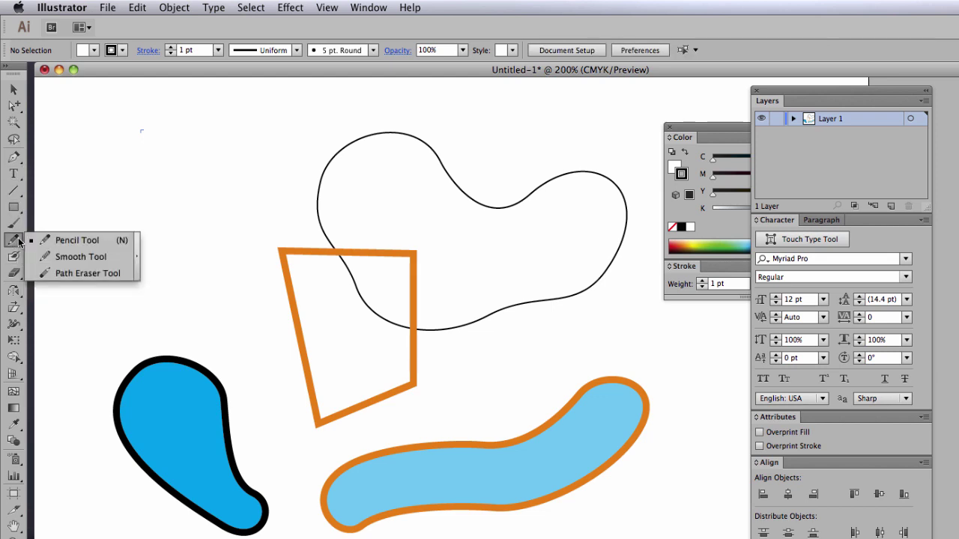
pyautogui.click(11, 244)
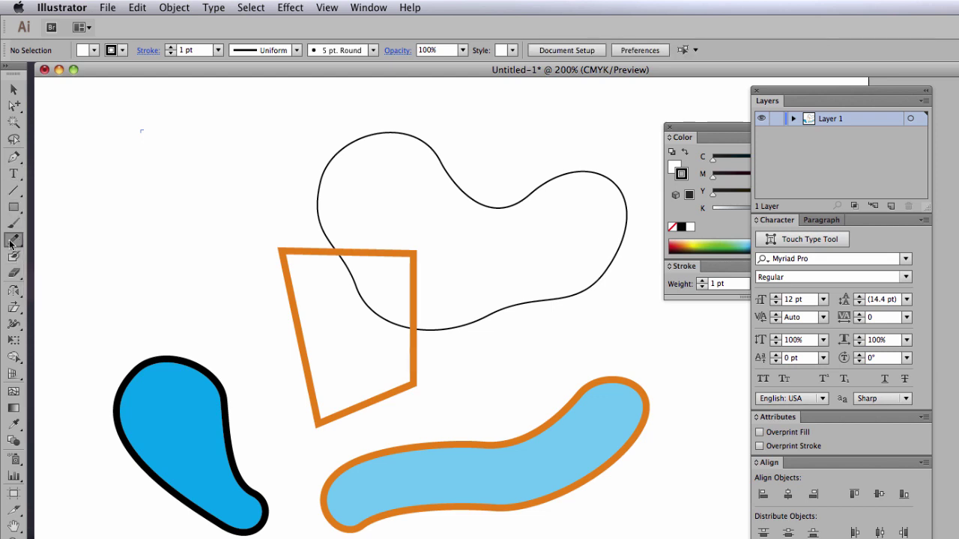
pyautogui.click(13, 160)
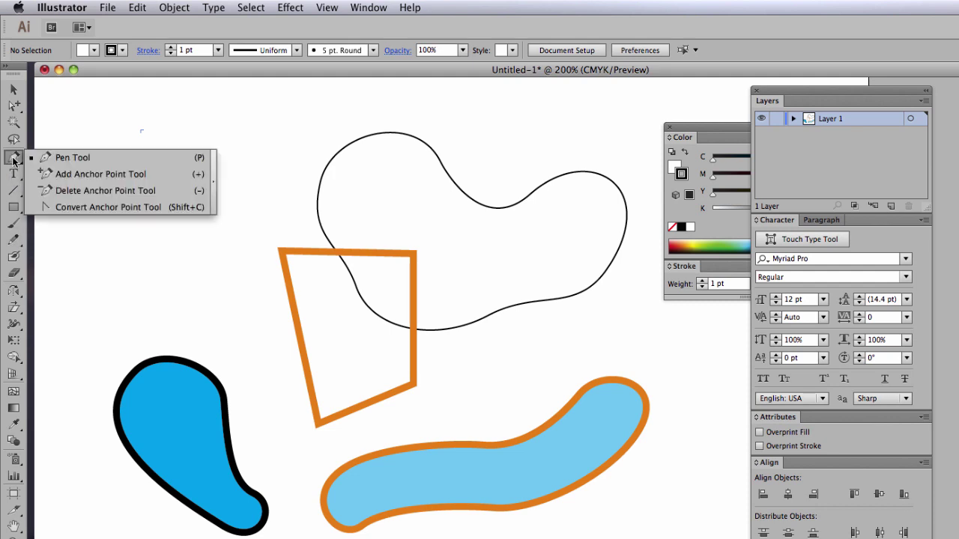
# Step: Add six anchor points around the black blob's top, right lobe and lower curve
pyautogui.click(78, 179)
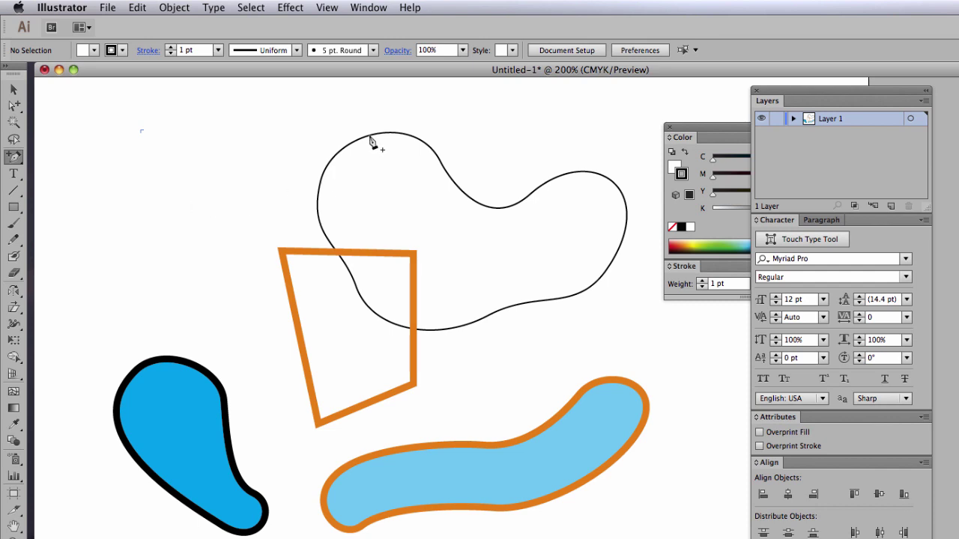
pyautogui.hscroll(1, 371, 141)
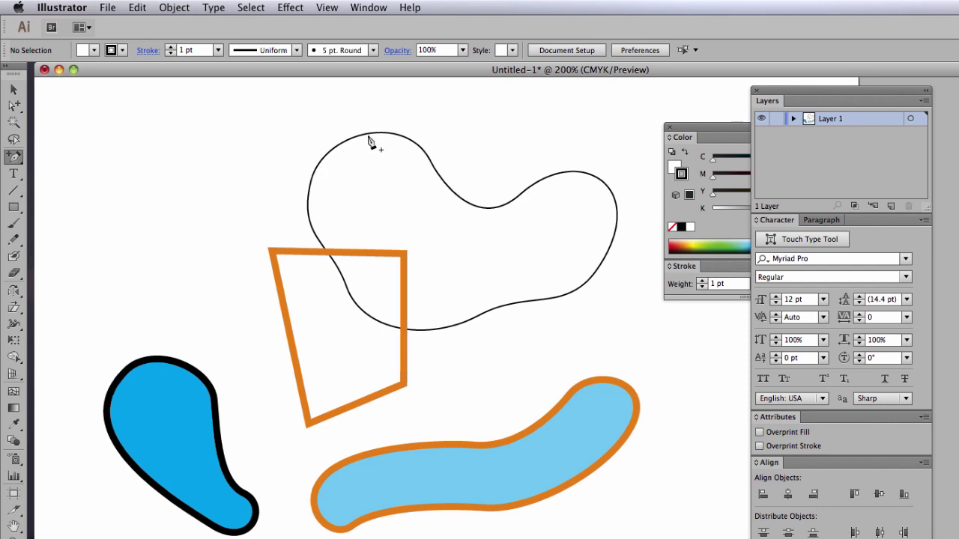
pyautogui.click(371, 142)
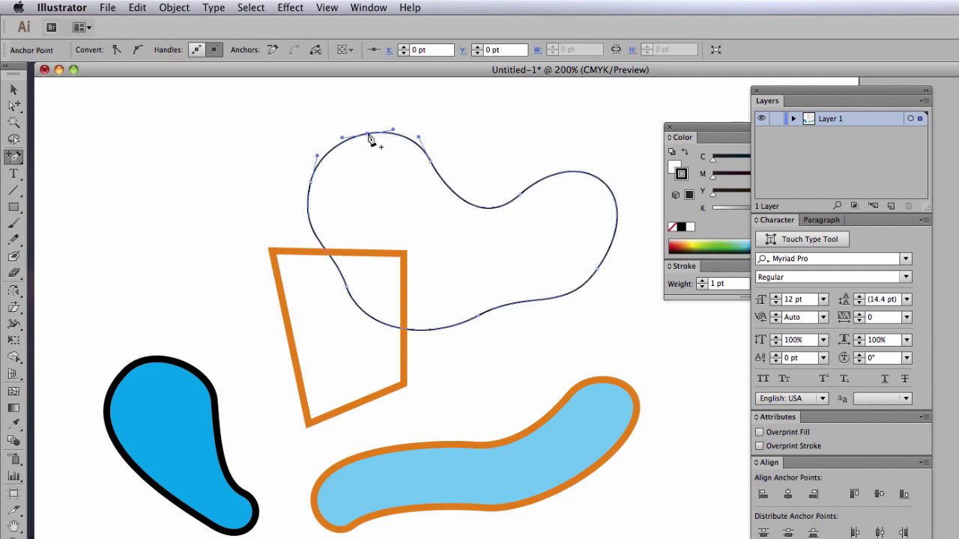
pyautogui.click(468, 204)
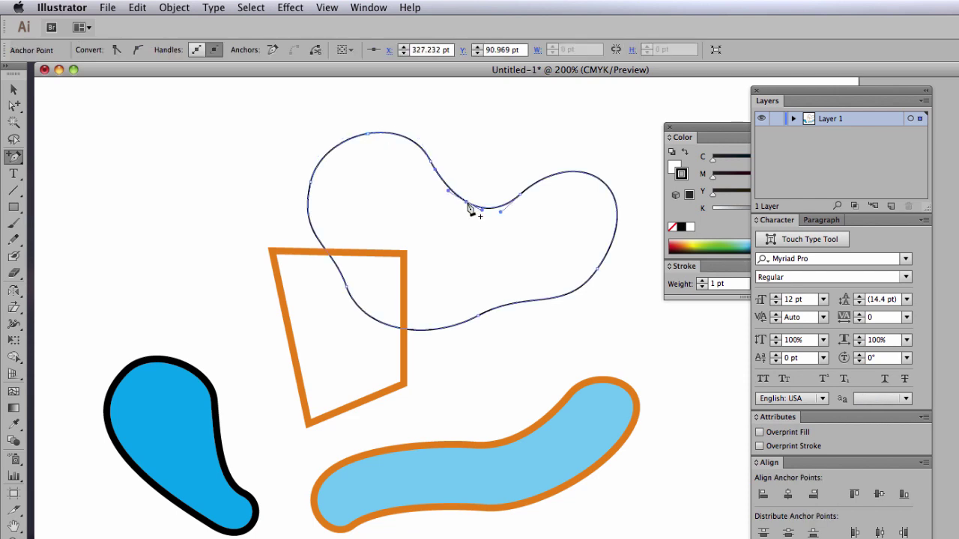
pyautogui.click(597, 179)
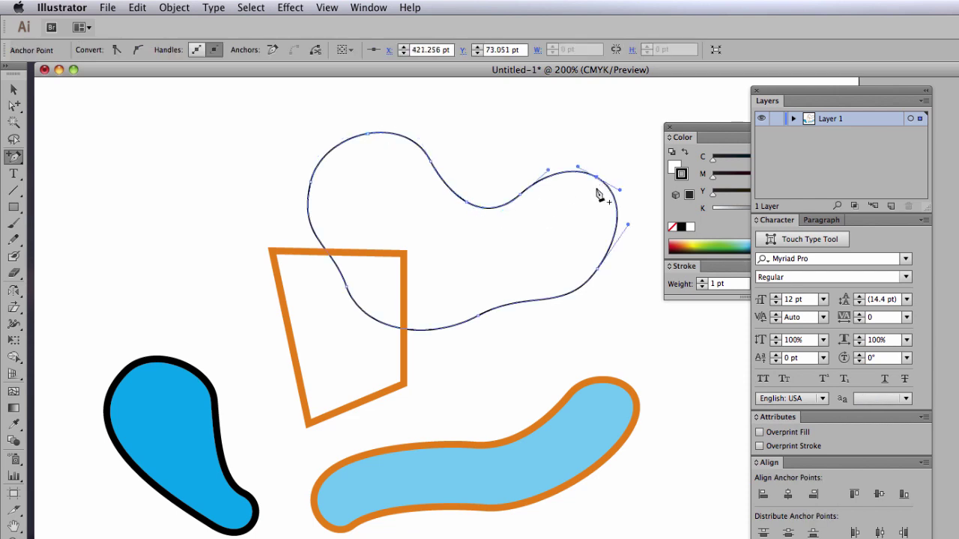
pyautogui.click(539, 300)
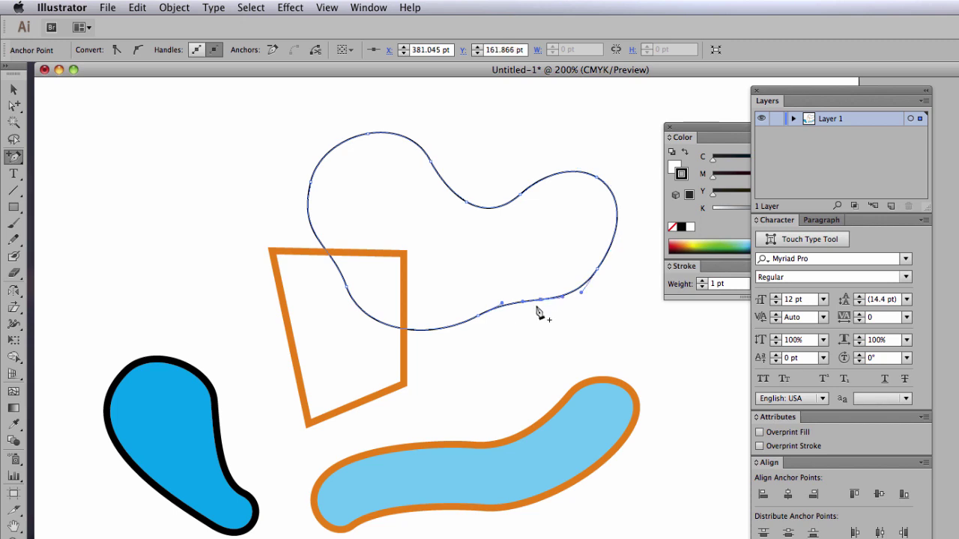
pyautogui.click(388, 325)
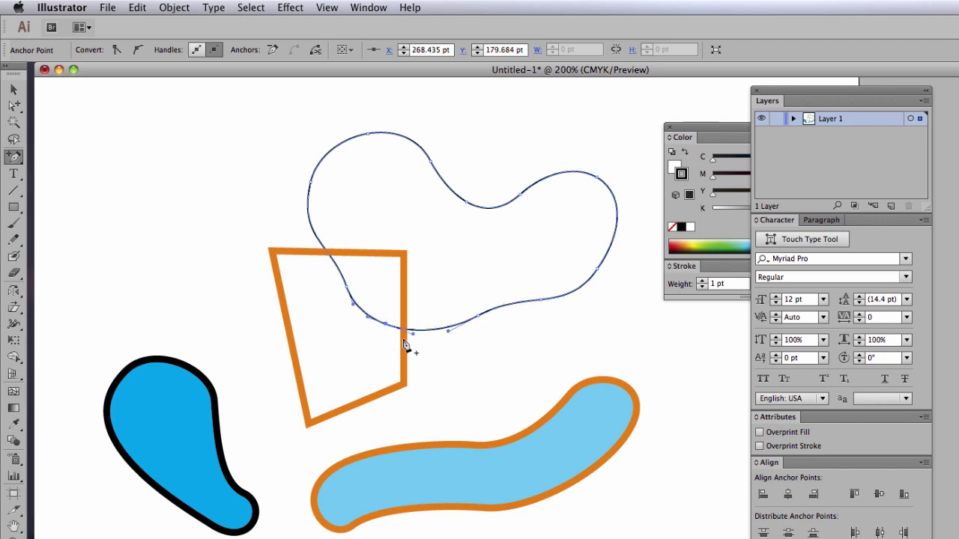
pyautogui.click(330, 148)
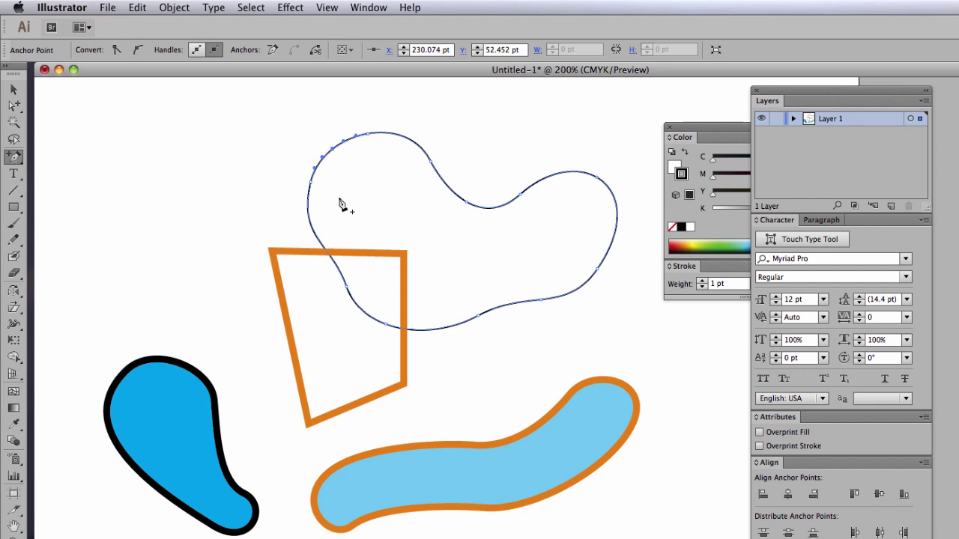
# Step: Pull the blob's top outward into a bump and drag its lower-right anchor down
pyautogui.click(14, 106)
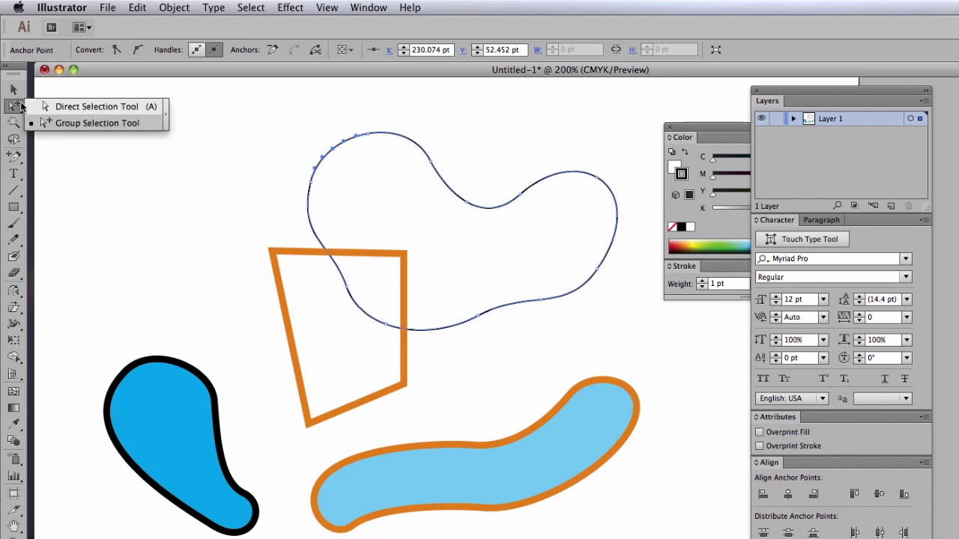
pyautogui.click(333, 152)
pyautogui.click(440, 166)
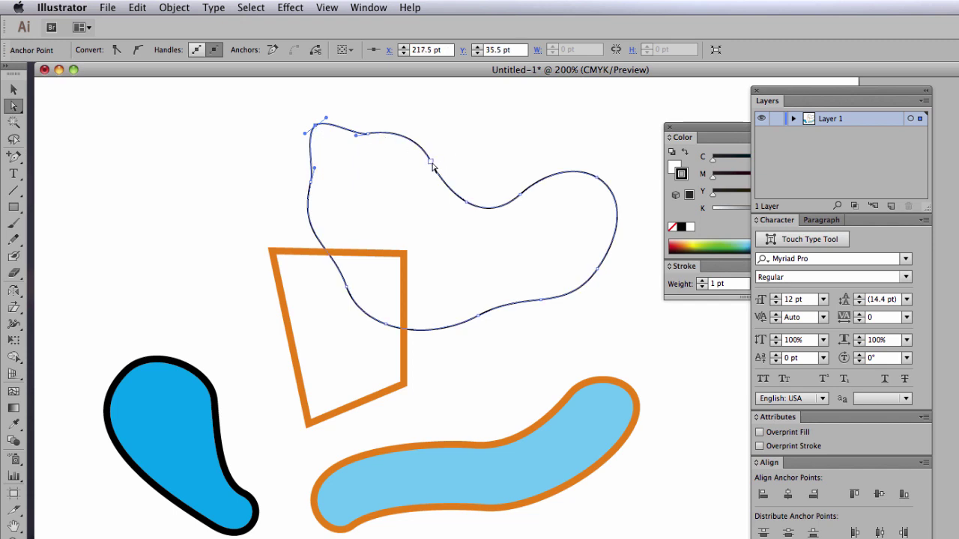
pyautogui.moveTo(433, 167); pyautogui.dragTo(460, 148)
pyautogui.click(524, 196)
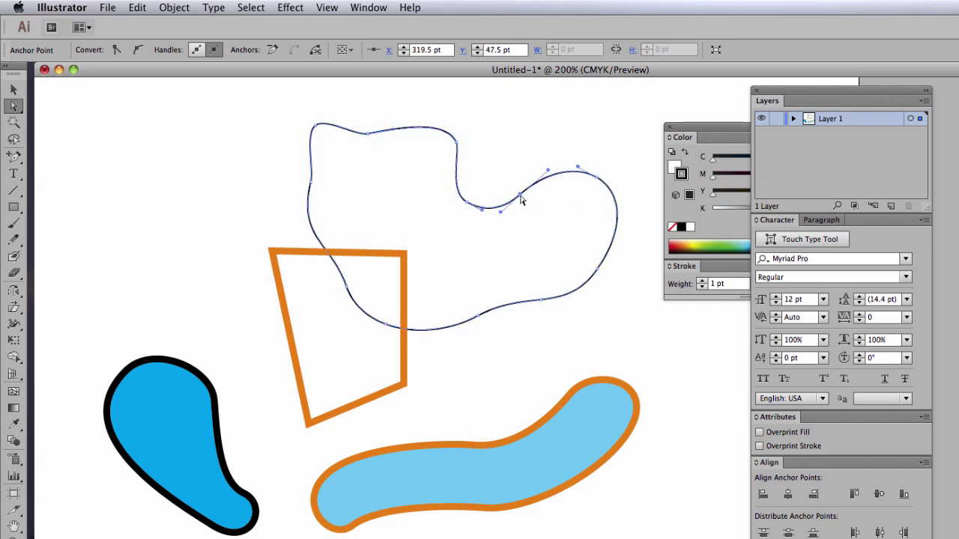
pyautogui.moveTo(541, 301); pyautogui.dragTo(554, 329)
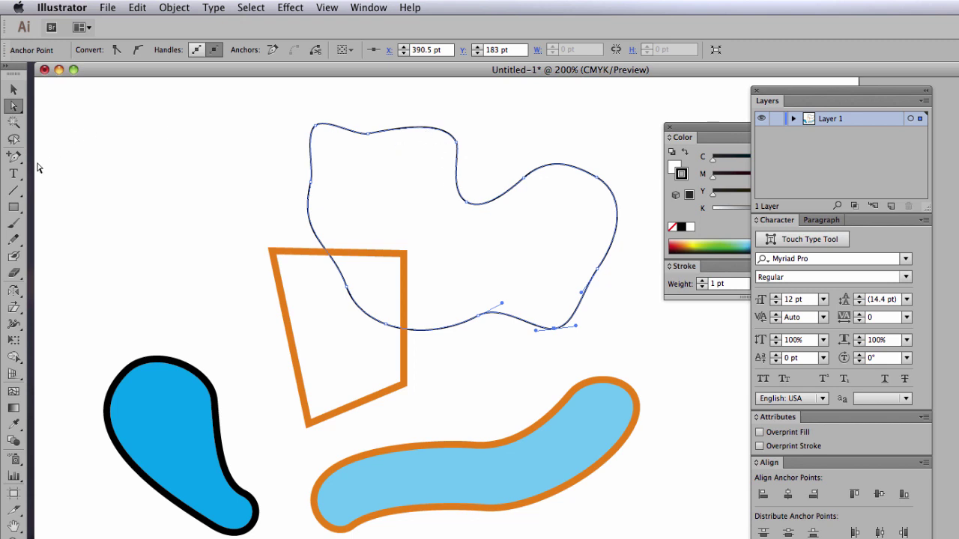
# Step: Add six more anchor points along the blob's top, right side and lower curve
pyautogui.click(15, 157)
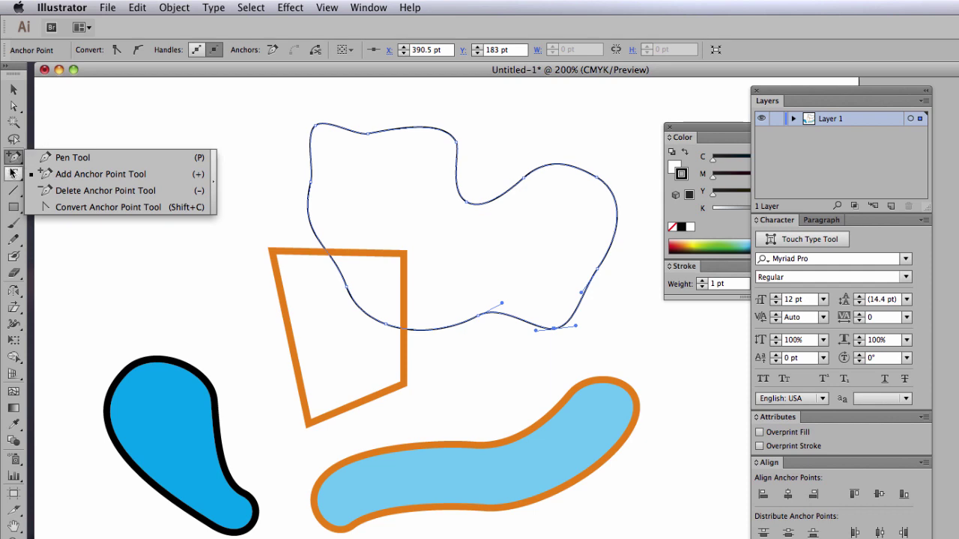
pyautogui.click(10, 166)
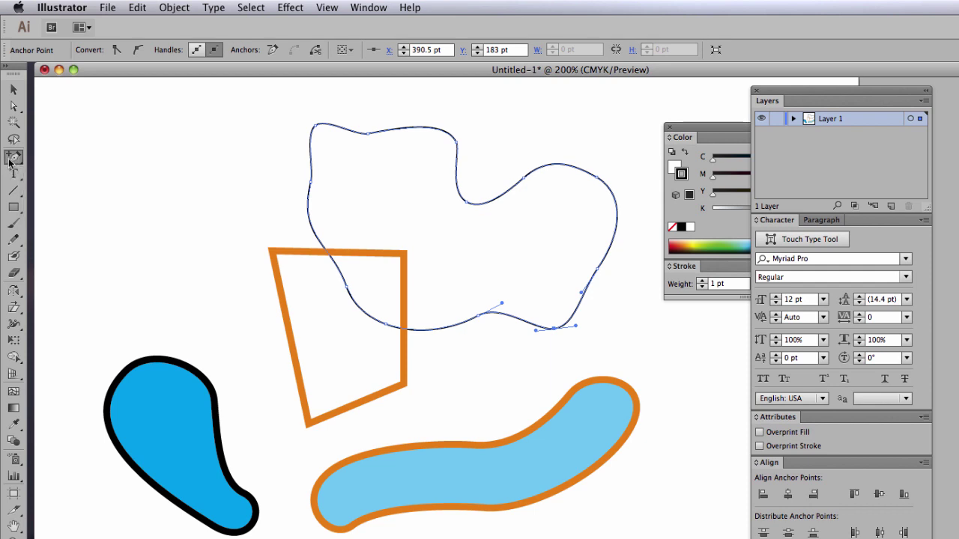
pyautogui.click(417, 129)
pyautogui.click(508, 193)
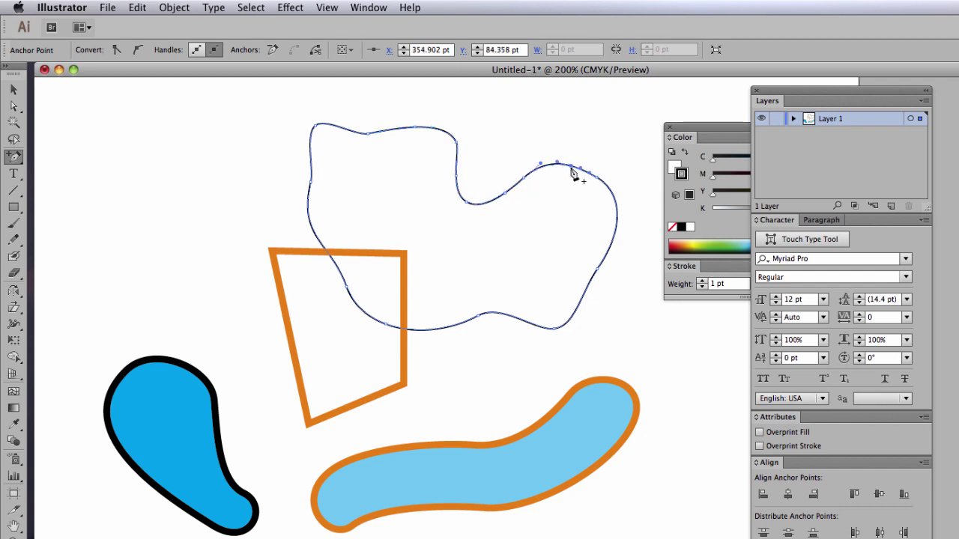
pyautogui.click(616, 218)
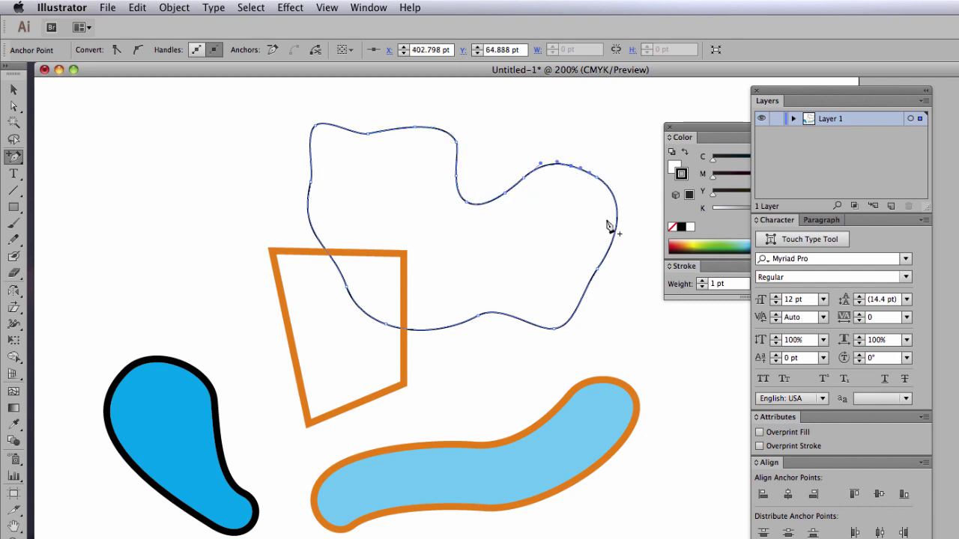
pyautogui.click(570, 326)
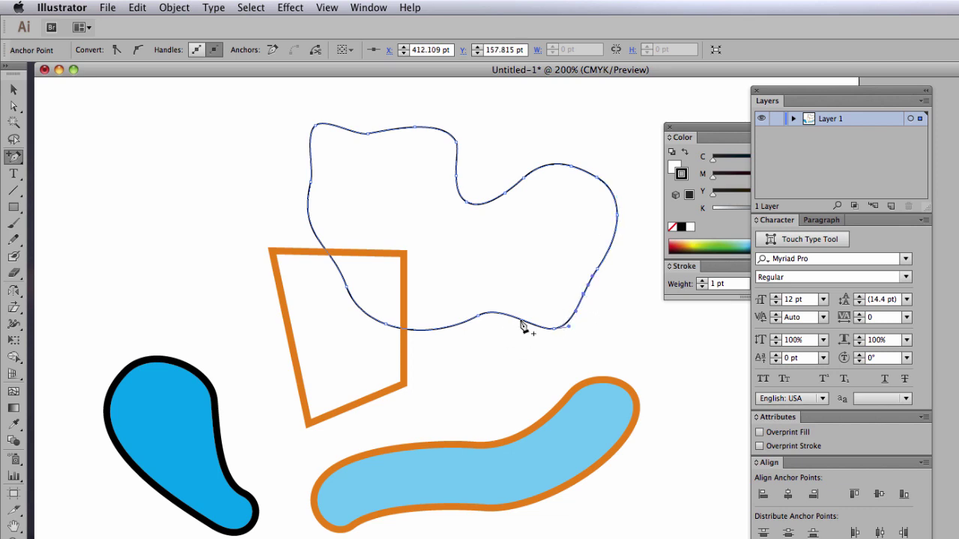
pyautogui.click(521, 320)
pyautogui.click(441, 331)
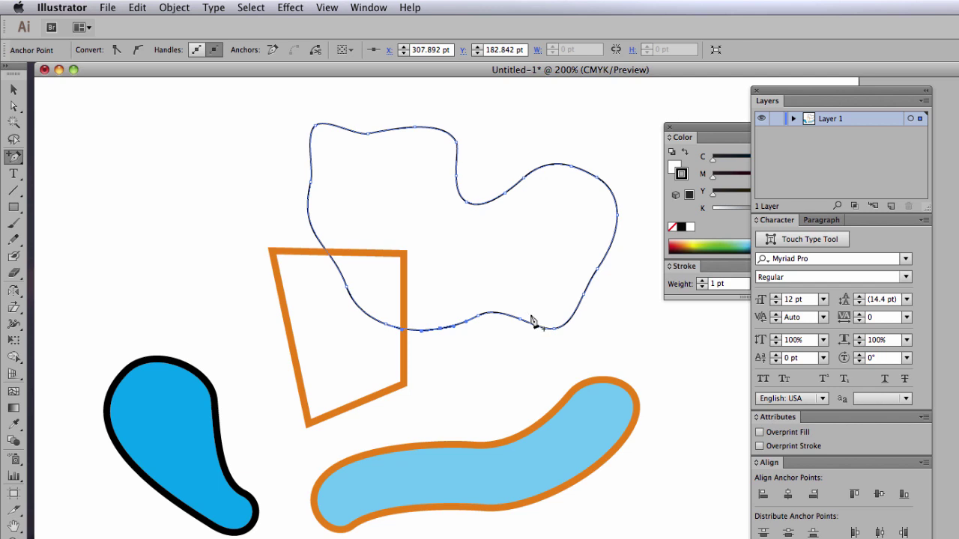
pyautogui.click(15, 157)
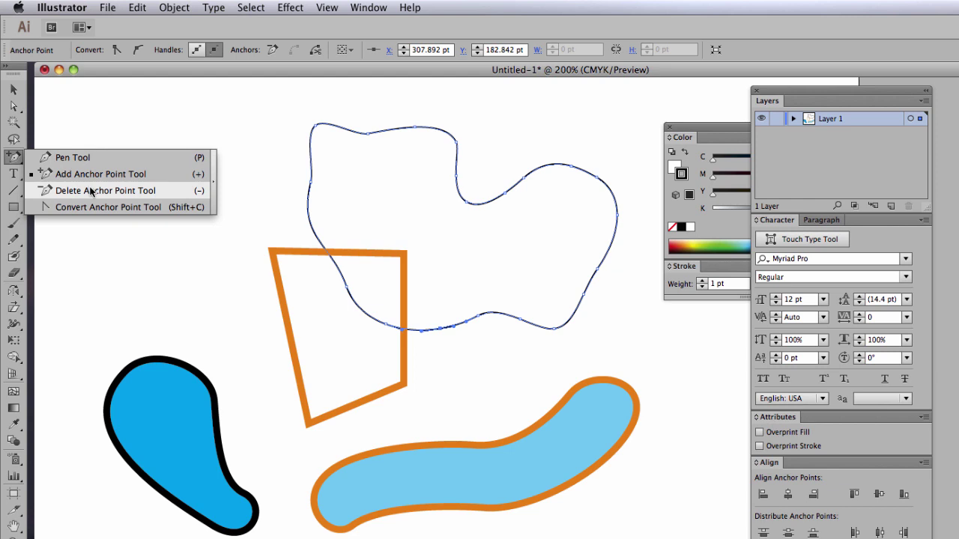
# Step: Delete the anchors along the blob's top edge and lower its top-right anchor
pyautogui.click(90, 191)
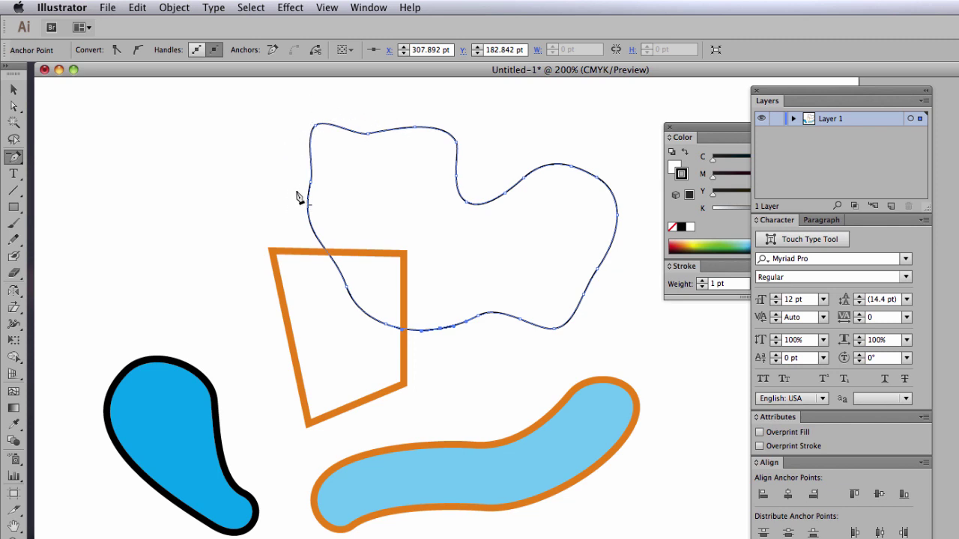
pyautogui.click(315, 127)
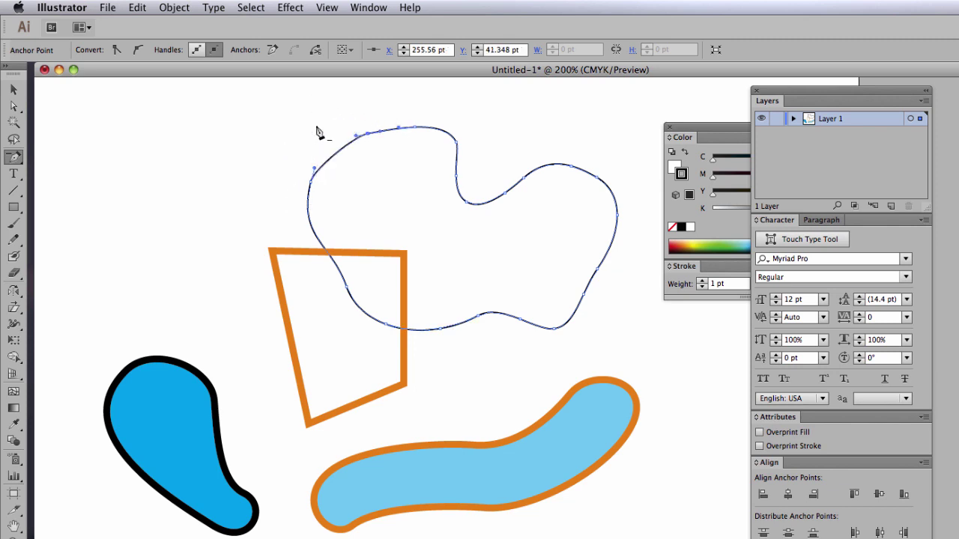
pyautogui.click(371, 135)
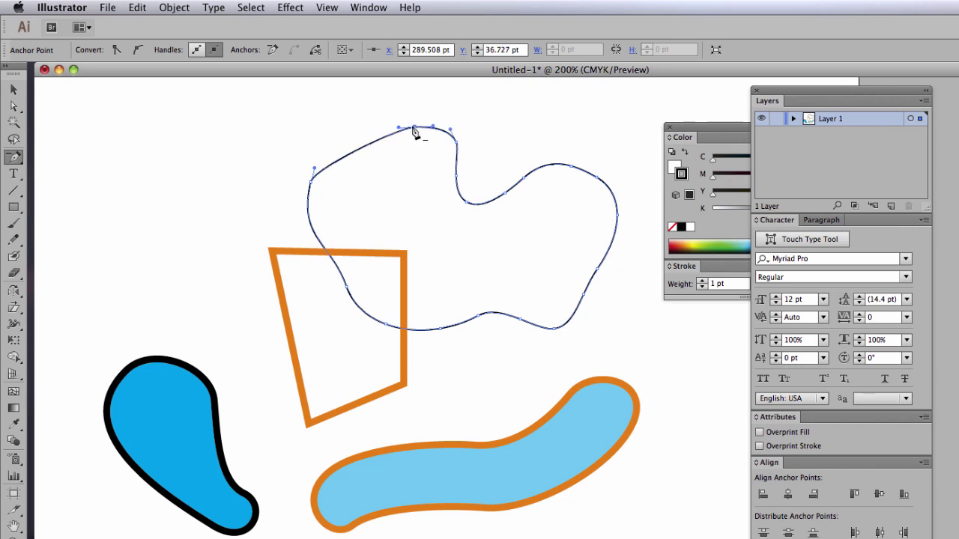
pyautogui.click(416, 127)
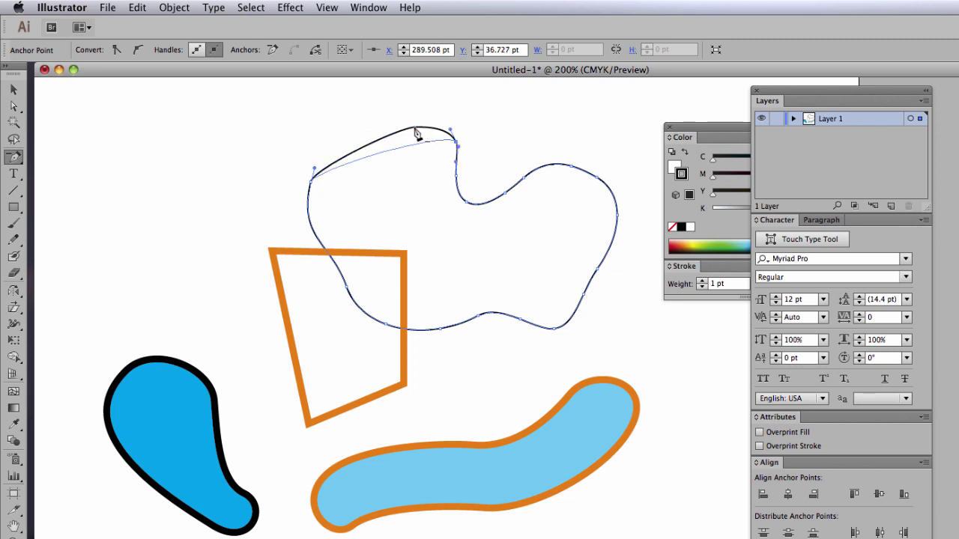
pyautogui.click(432, 126)
pyautogui.moveTo(452, 144); pyautogui.dragTo(455, 174)
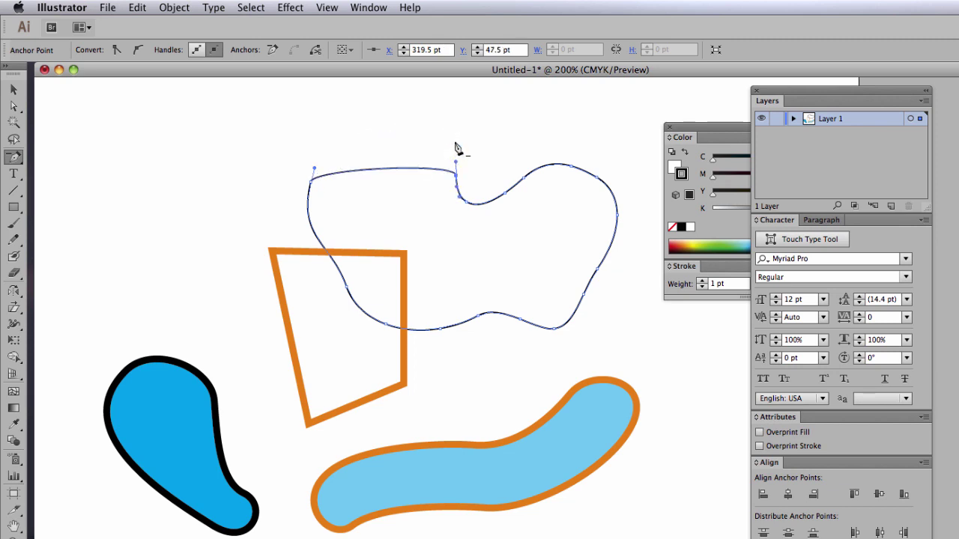
# Step: Delete the blob's lower-right anchors and the quadrilateral's top-right corner, making it a triangle
pyautogui.click(309, 184)
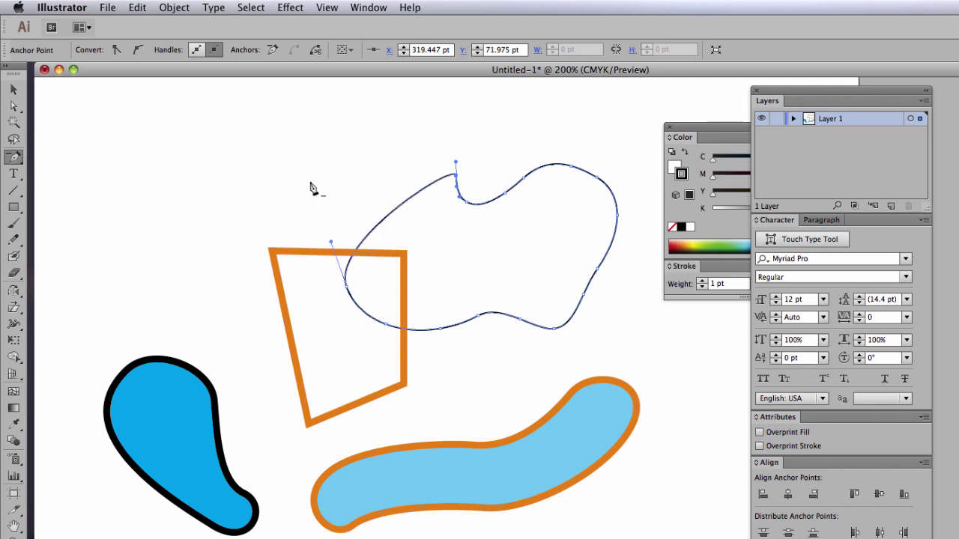
pyautogui.click(553, 331)
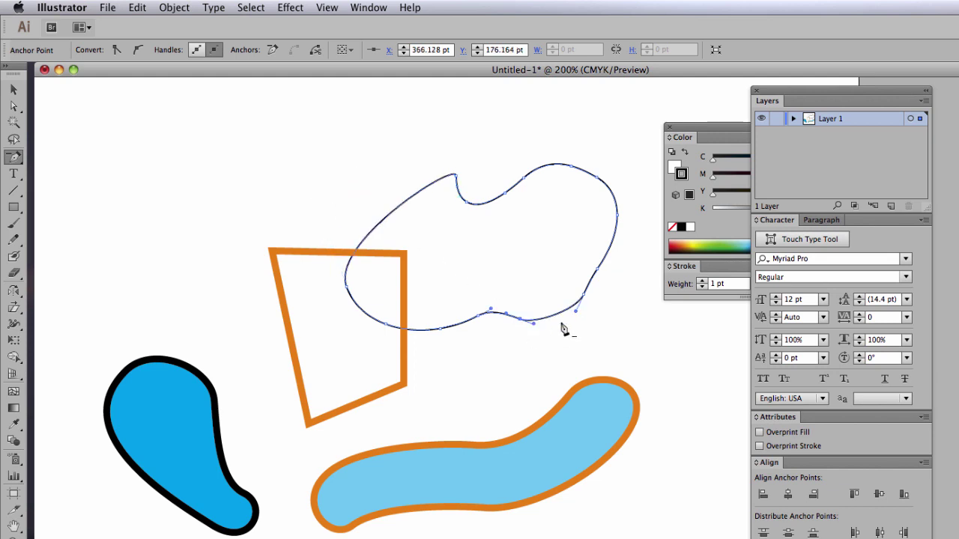
pyautogui.click(600, 270)
pyautogui.click(584, 299)
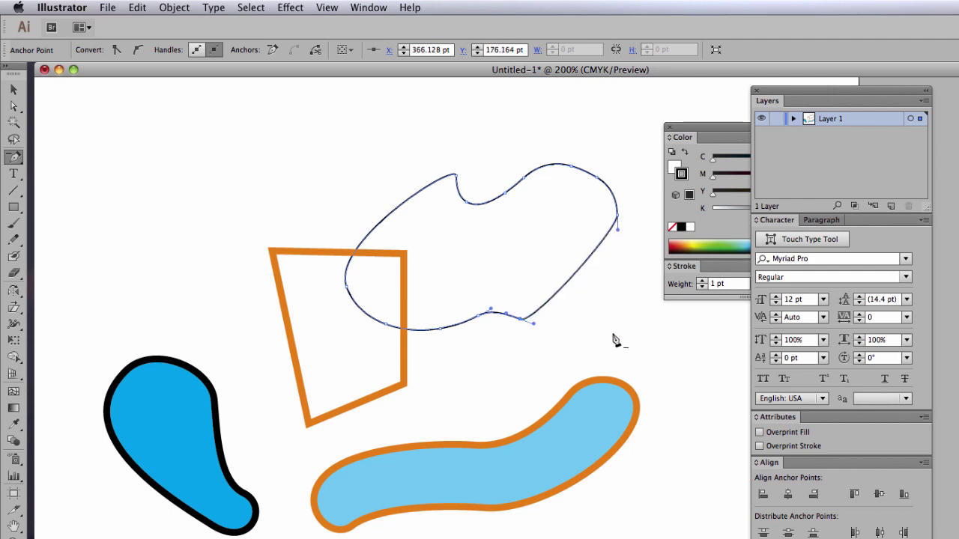
pyautogui.click(403, 257)
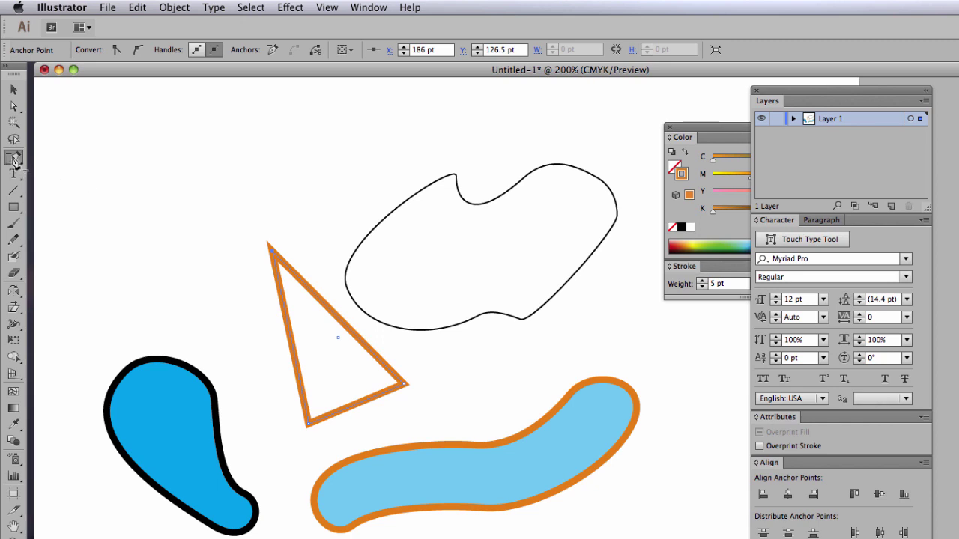
pyautogui.moveTo(14, 157); pyautogui.dragTo(79, 208)
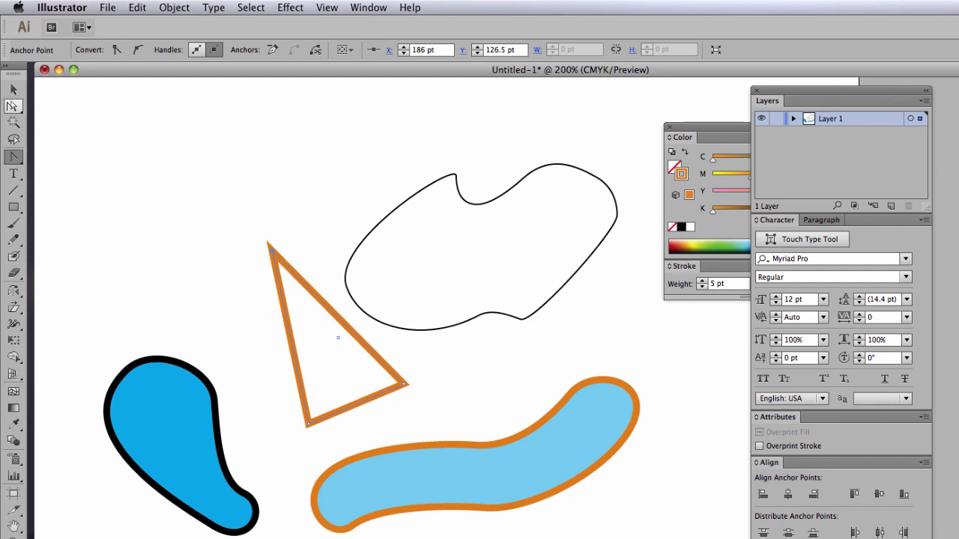
# Step: Select the light-blue shape and convert all six of its smooth anchors into sharp corners
pyautogui.click(13, 106)
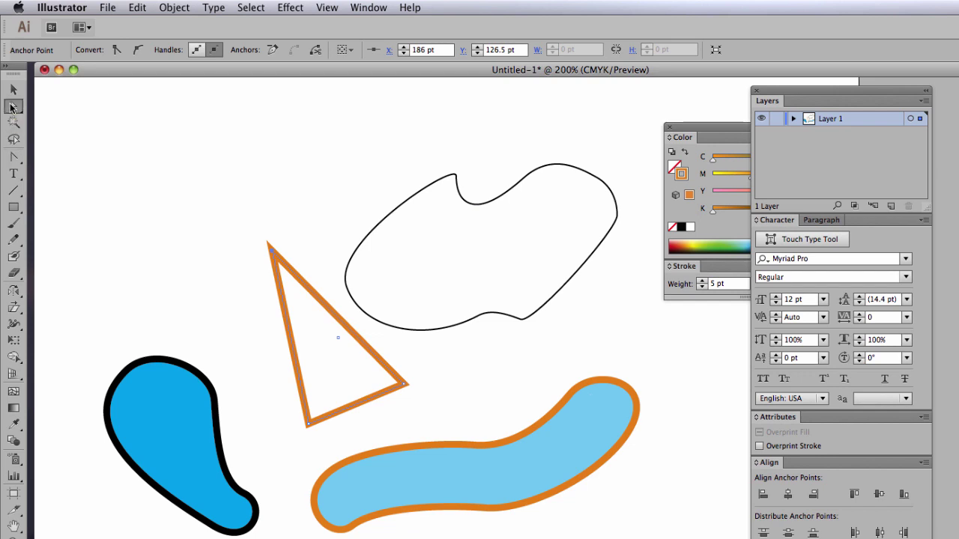
pyautogui.click(593, 382)
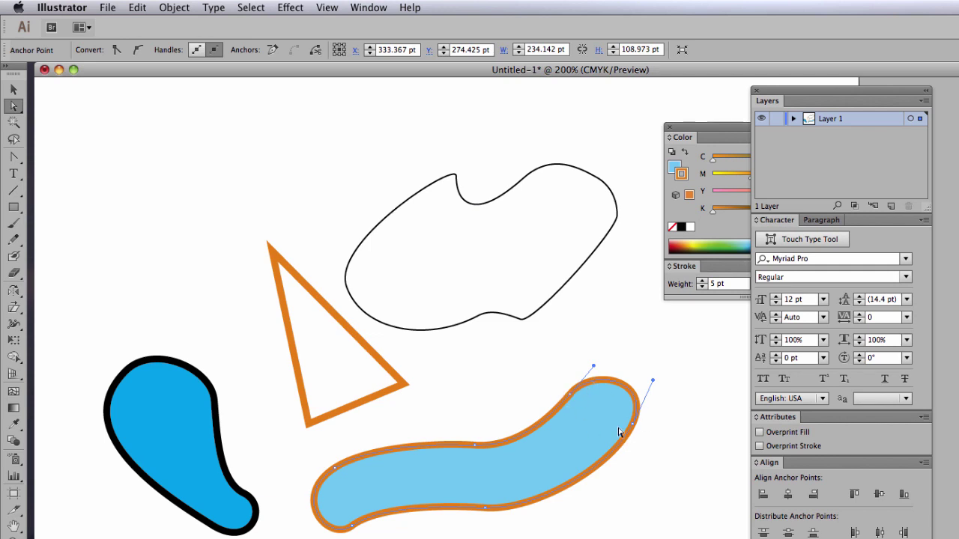
pyautogui.click(14, 158)
pyautogui.moveTo(14, 161); pyautogui.dragTo(62, 208)
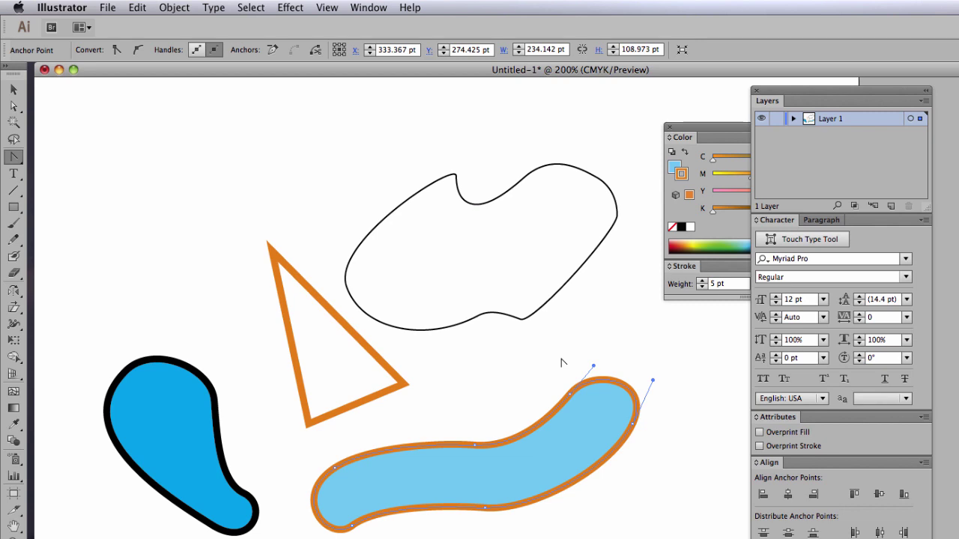
pyautogui.click(571, 397)
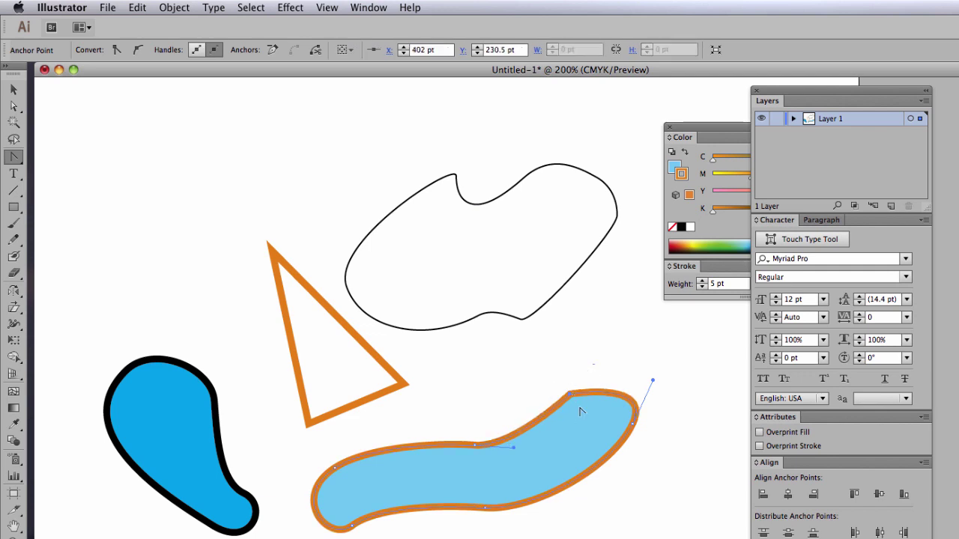
pyautogui.click(633, 426)
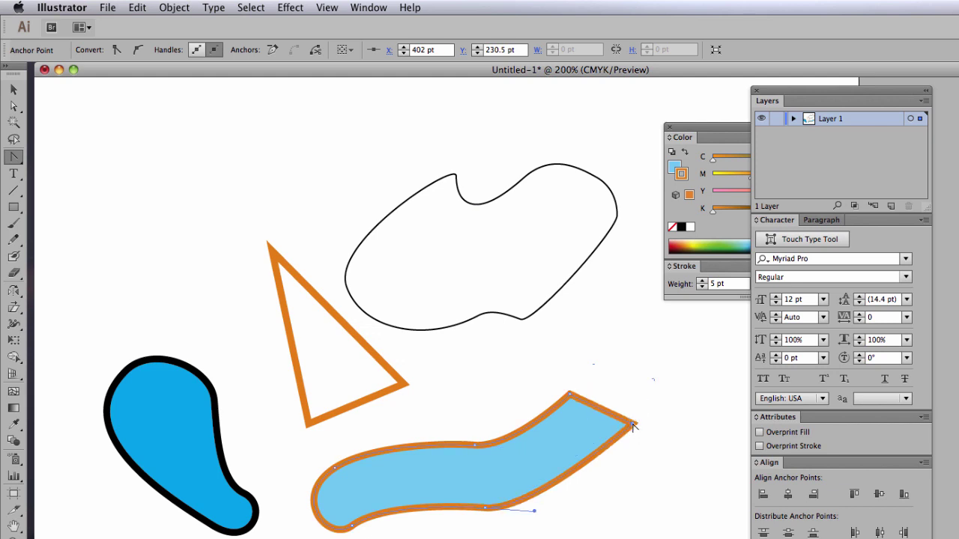
pyautogui.click(486, 510)
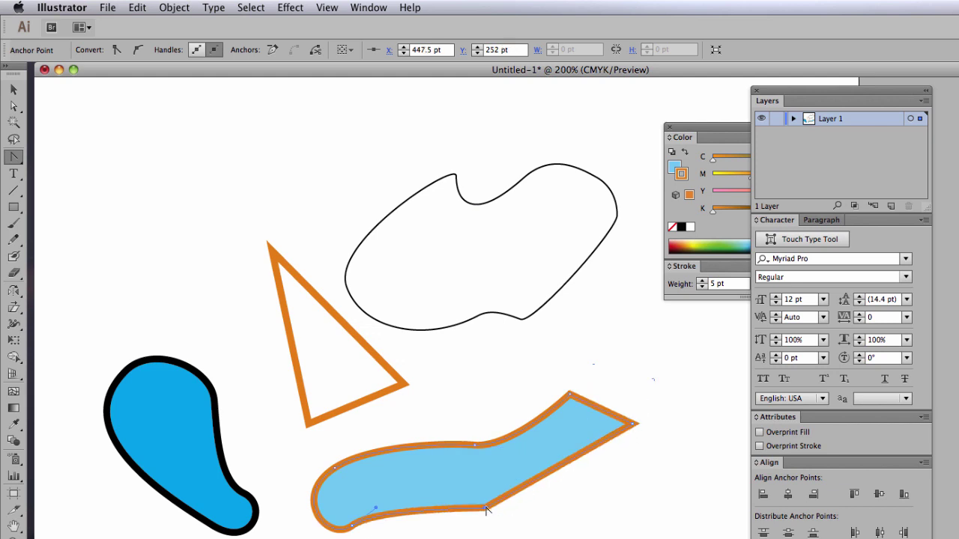
pyautogui.click(352, 525)
pyautogui.click(335, 469)
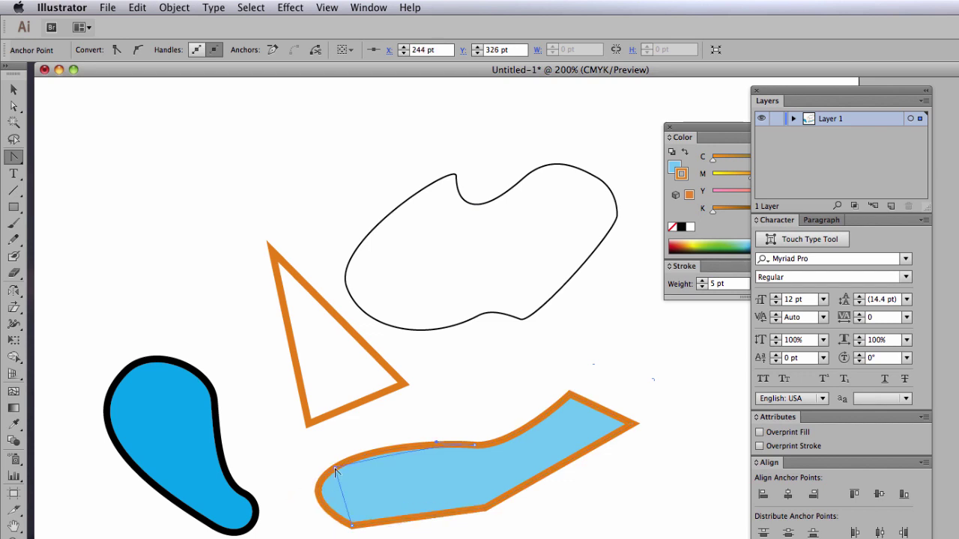
pyautogui.click(475, 446)
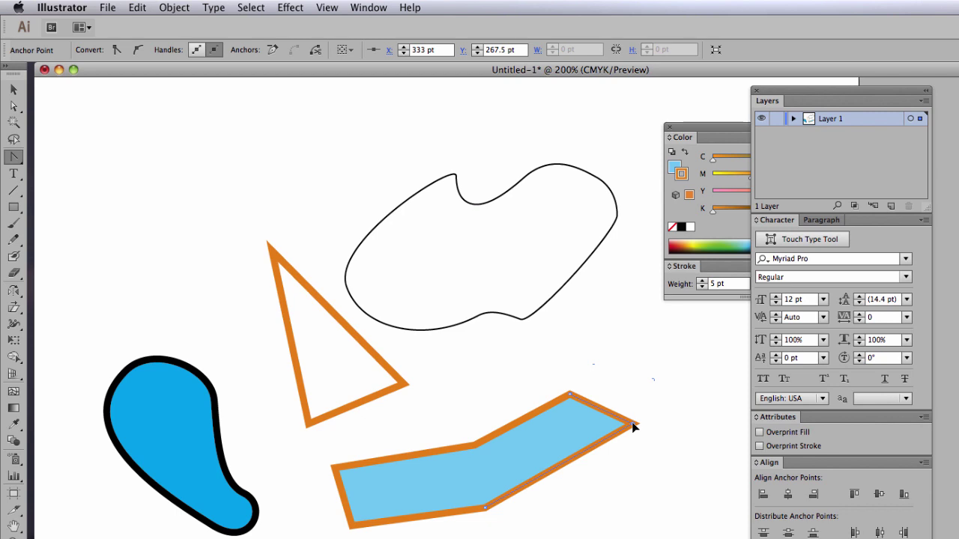
# Step: Drag handles out of all six corners of the light-blue polygon to make them smooth curves
pyautogui.moveTo(633, 426); pyautogui.dragTo(619, 474)
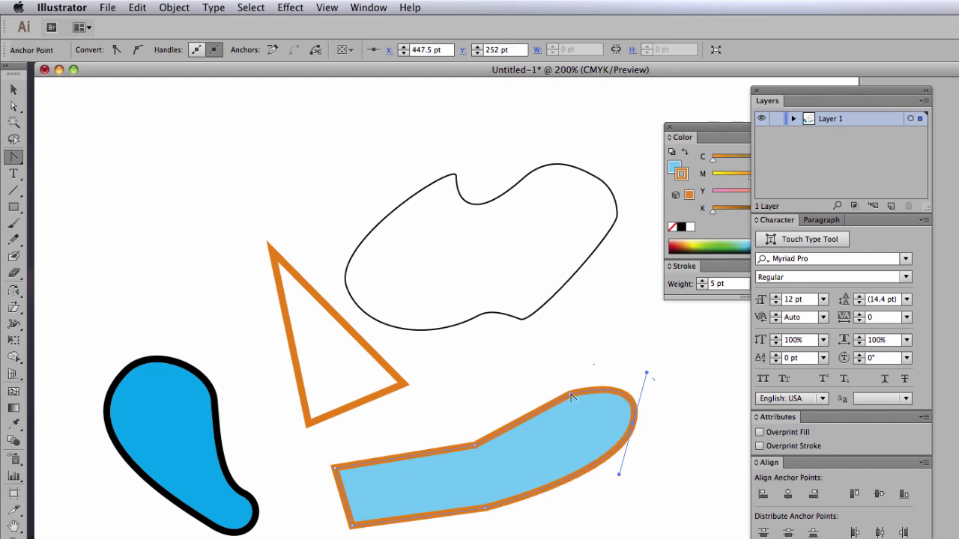
pyautogui.moveTo(570, 395); pyautogui.dragTo(605, 362)
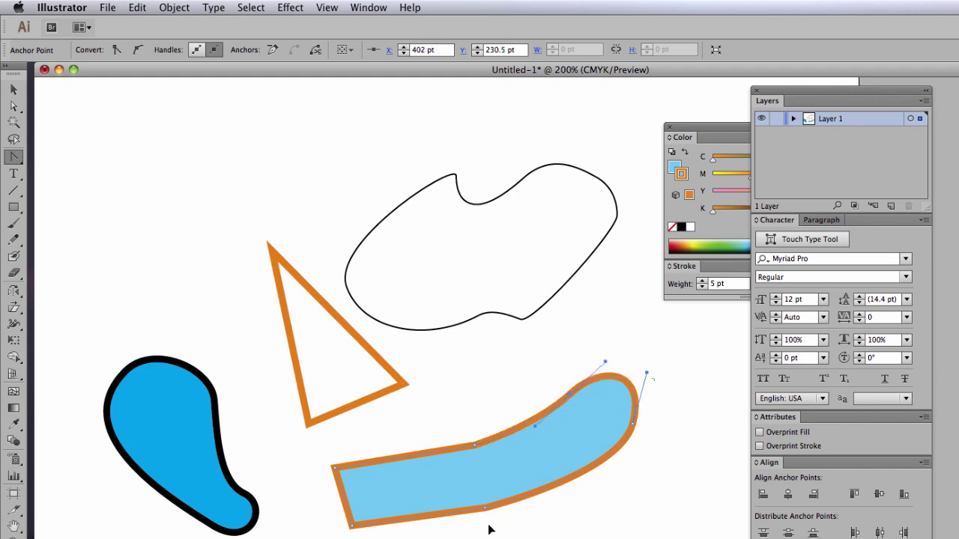
pyautogui.moveTo(486, 511); pyautogui.dragTo(424, 519)
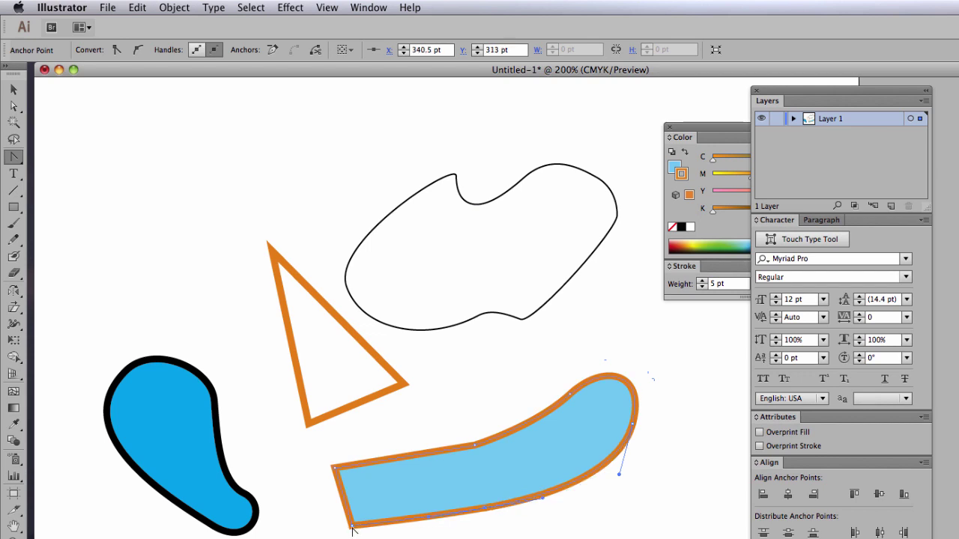
pyautogui.moveTo(351, 525); pyautogui.dragTo(312, 511)
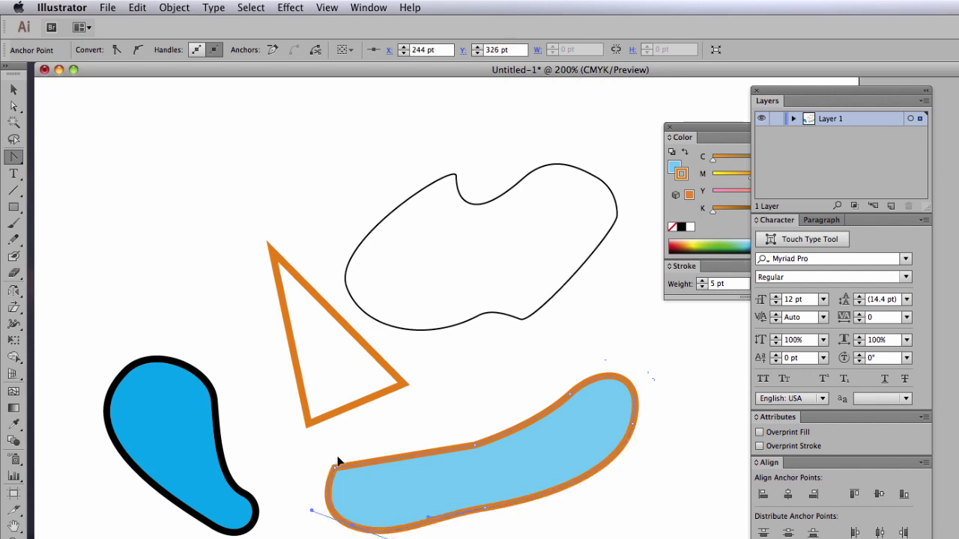
pyautogui.moveTo(335, 471); pyautogui.dragTo(359, 453)
pyautogui.moveTo(475, 448); pyautogui.dragTo(531, 443)
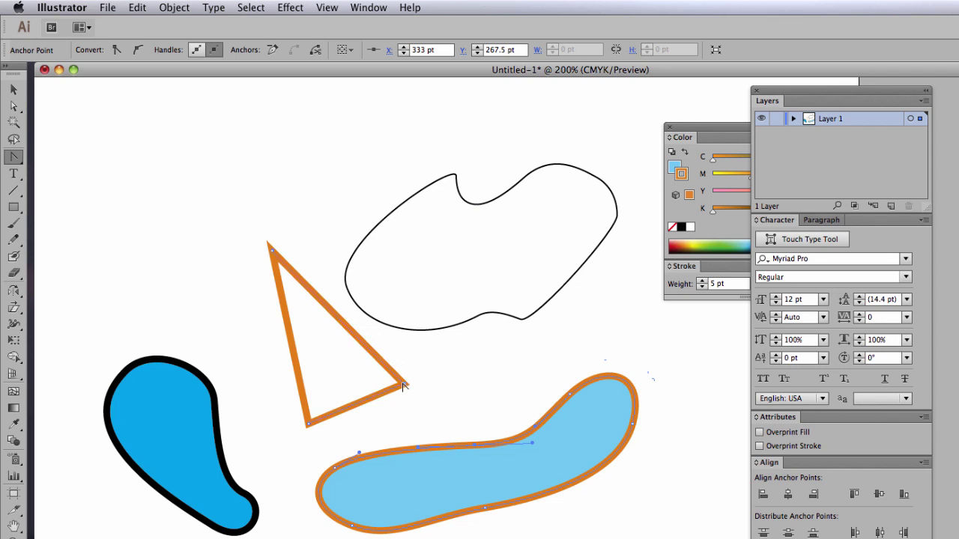
# Step: Drag handles from the orange triangle's three corners to round it into an oval
pyautogui.moveTo(403, 385); pyautogui.dragTo(397, 423)
pyautogui.moveTo(308, 427); pyautogui.dragTo(258, 409)
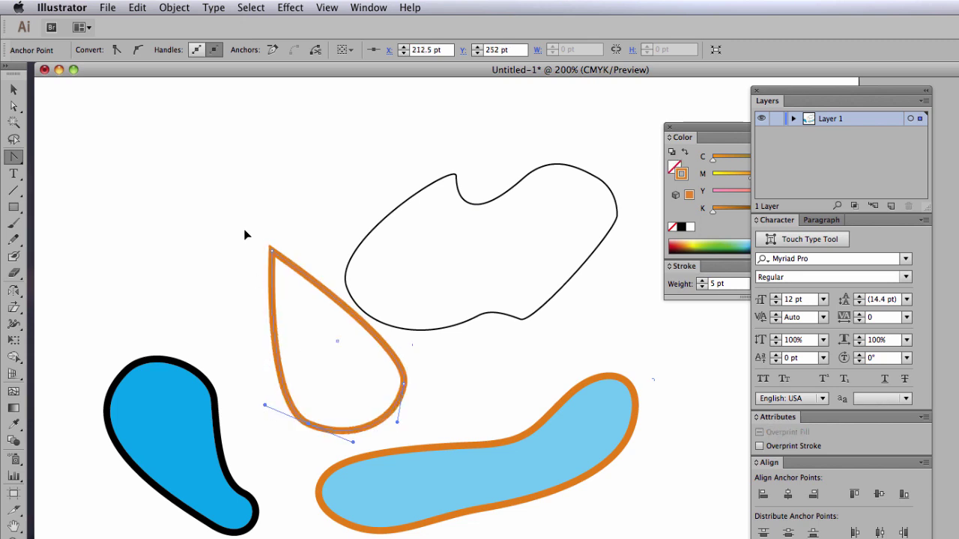
pyautogui.moveTo(273, 251); pyautogui.dragTo(322, 222)
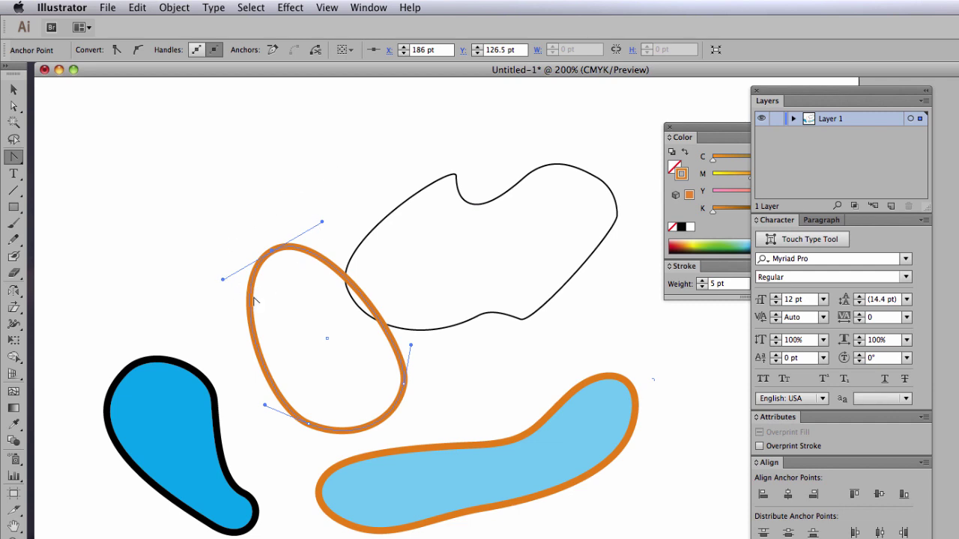
# Step: Adjust the oval's top handle, then break it to pinch the top into an inward point
pyautogui.press('a')
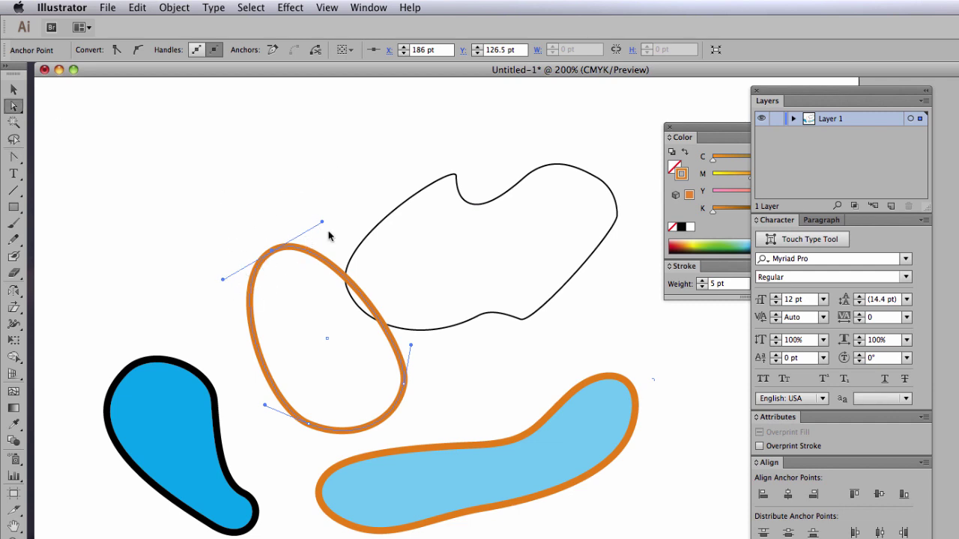
pyautogui.moveTo(322, 222)
pyautogui.mouseDown()
pyautogui.moveTo(328, 272)
pyautogui.moveTo(318, 194)
pyautogui.moveTo(332, 269)
pyautogui.moveTo(332, 220)
pyautogui.moveTo(321, 204)
pyautogui.moveTo(331, 245)
pyautogui.moveTo(333, 210)
pyautogui.moveTo(349, 259)
pyautogui.moveTo(330, 197)
pyautogui.moveTo(331, 214)
pyautogui.mouseUp()
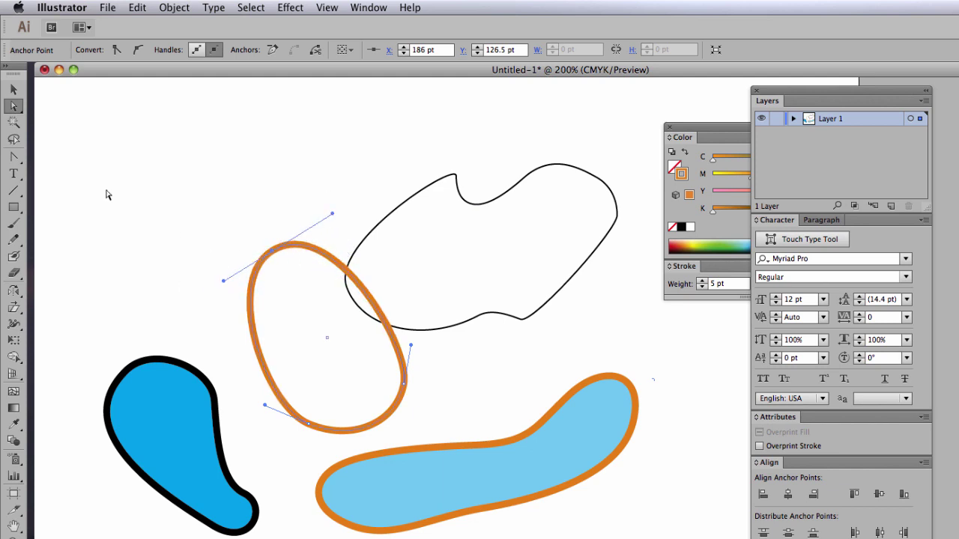
pyautogui.click(12, 158)
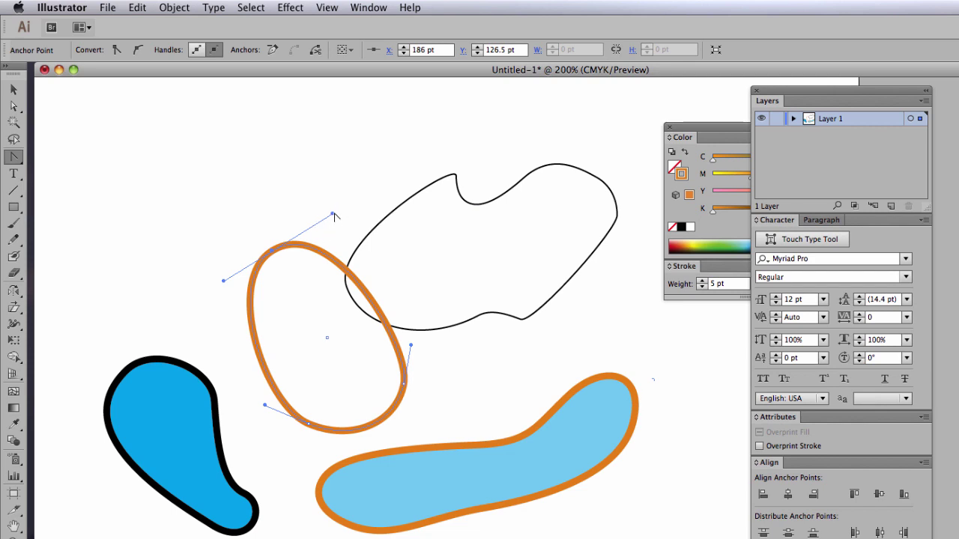
pyautogui.moveTo(333, 216); pyautogui.dragTo(253, 337)
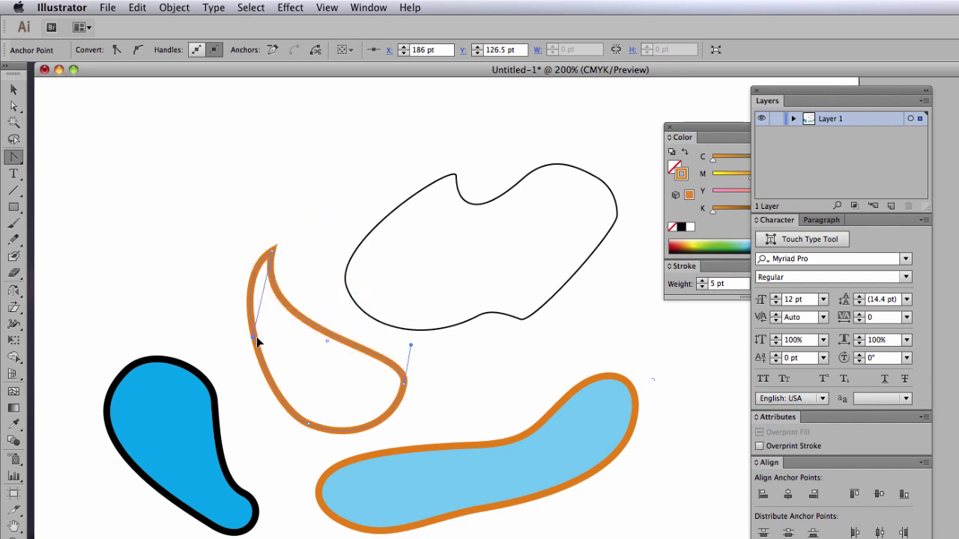
# Step: Adjust the top and left curve handles to shape the orange outline's outer arc
pyautogui.press('a')
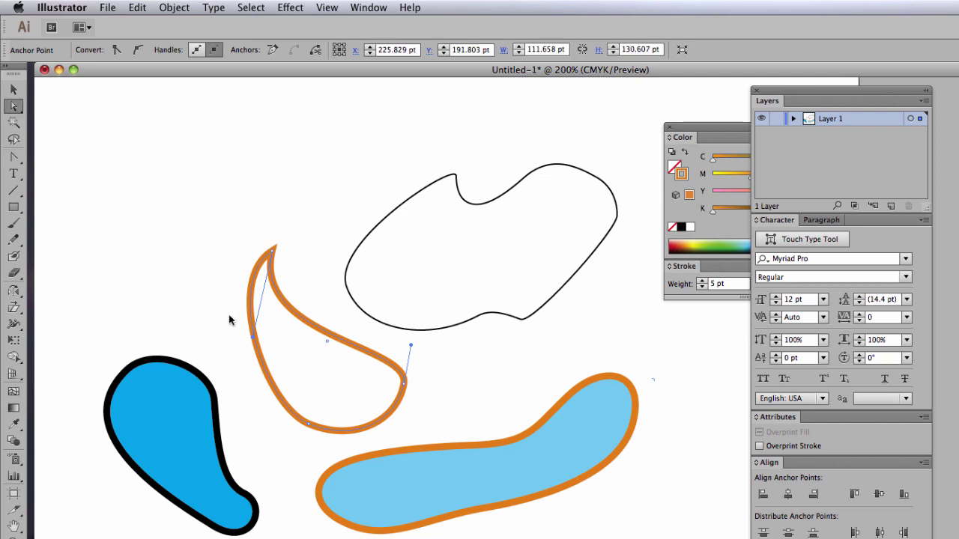
pyautogui.moveTo(253, 341); pyautogui.dragTo(226, 328)
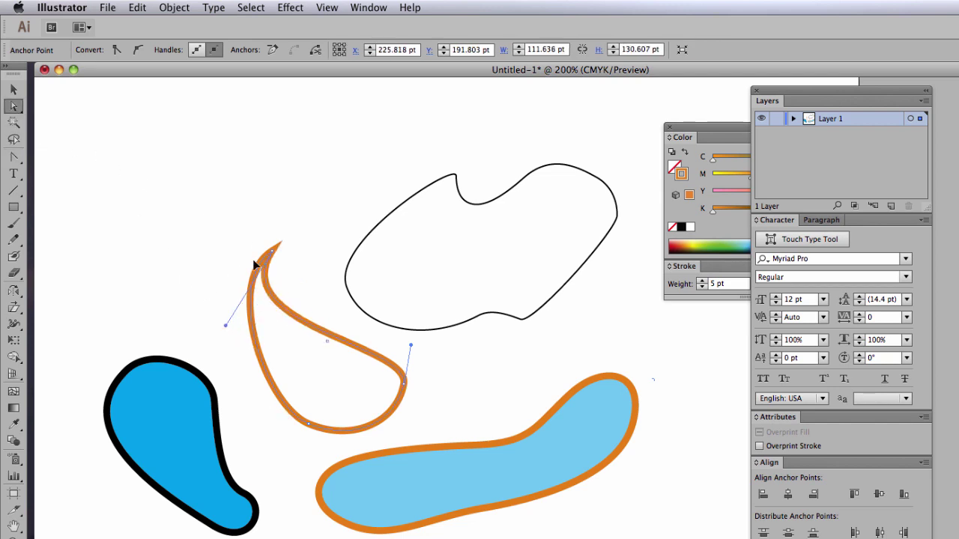
pyautogui.click(273, 254)
pyautogui.moveTo(223, 280); pyautogui.dragTo(291, 338)
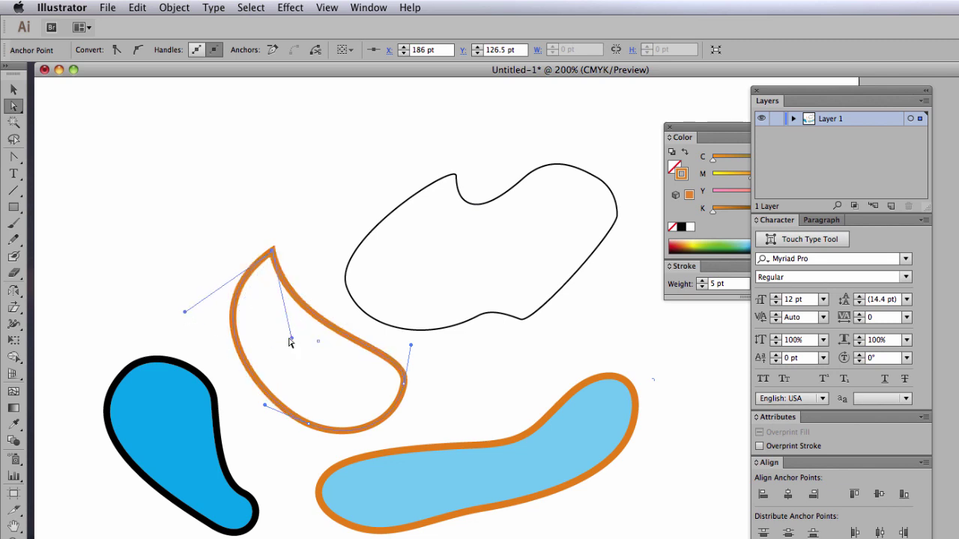
pyautogui.moveTo(187, 314); pyautogui.dragTo(227, 298)
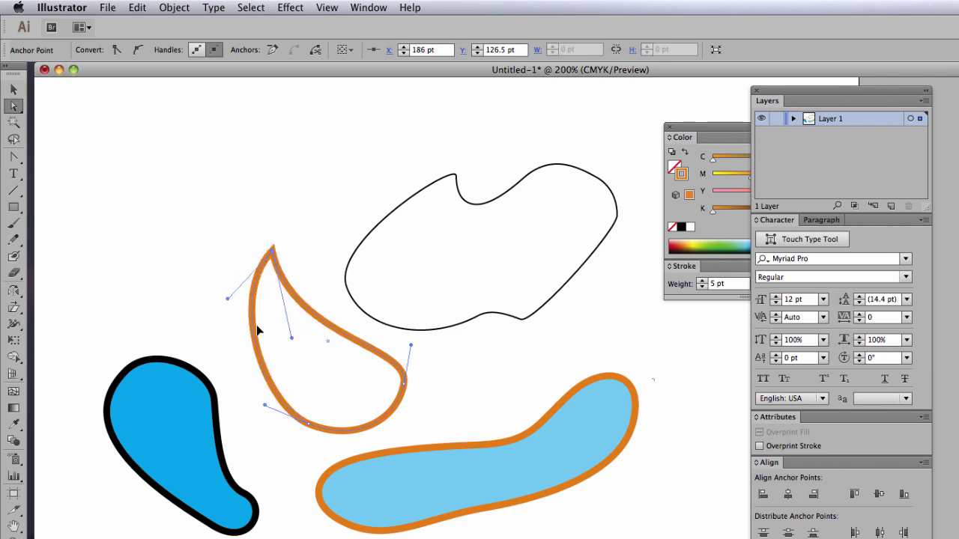
# Step: Split the right anchor's handles into a second sharp tip and refine the inner bottom curve
pyautogui.click(13, 158)
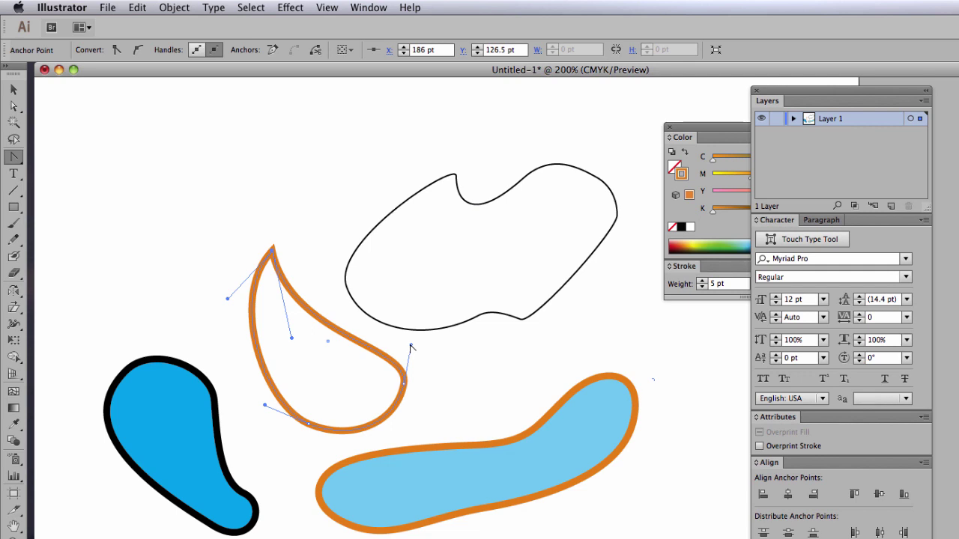
pyautogui.moveTo(411, 347); pyautogui.dragTo(324, 403)
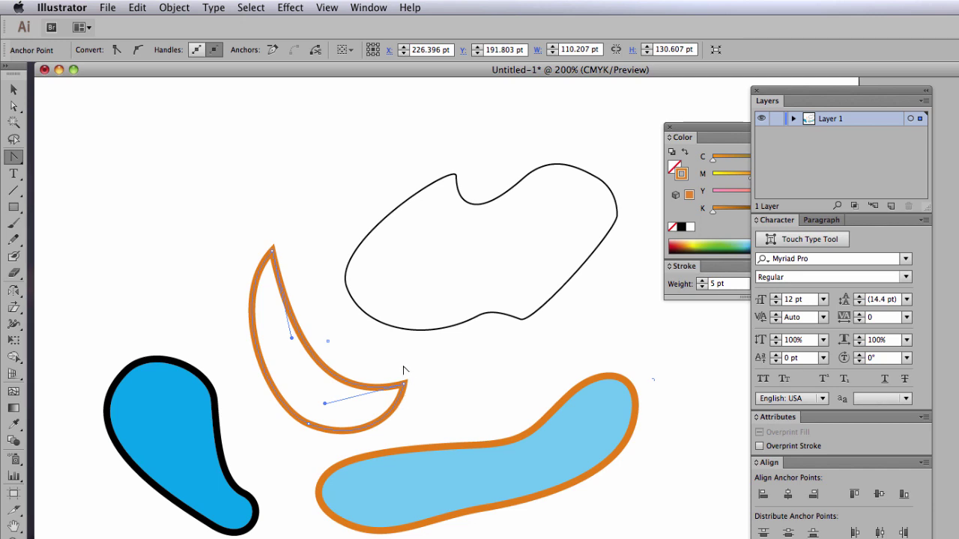
pyautogui.press('a')
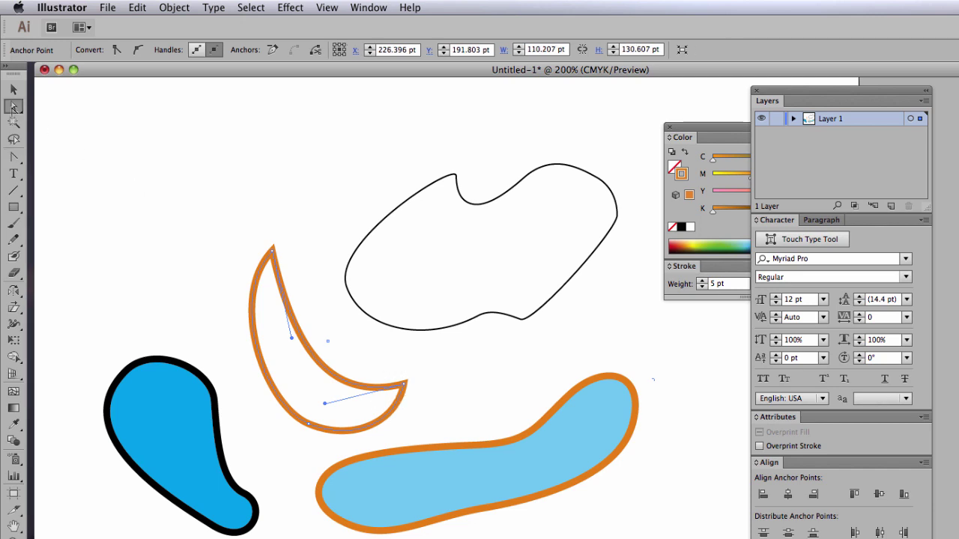
pyautogui.moveTo(324, 405)
pyautogui.mouseDown()
pyautogui.moveTo(352, 424)
pyautogui.moveTo(347, 398)
pyautogui.moveTo(314, 364)
pyautogui.moveTo(337, 410)
pyautogui.moveTo(280, 398)
pyautogui.moveTo(331, 387)
pyautogui.mouseUp()
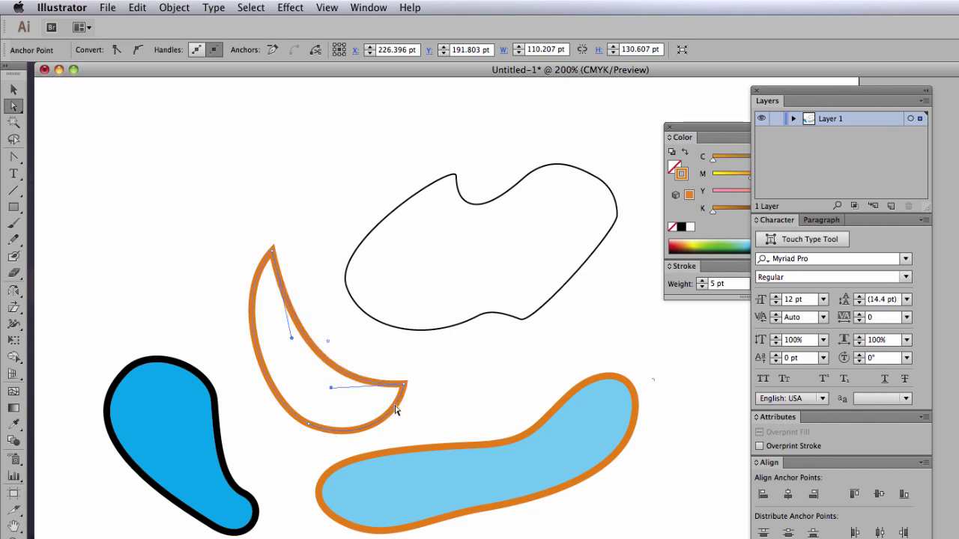